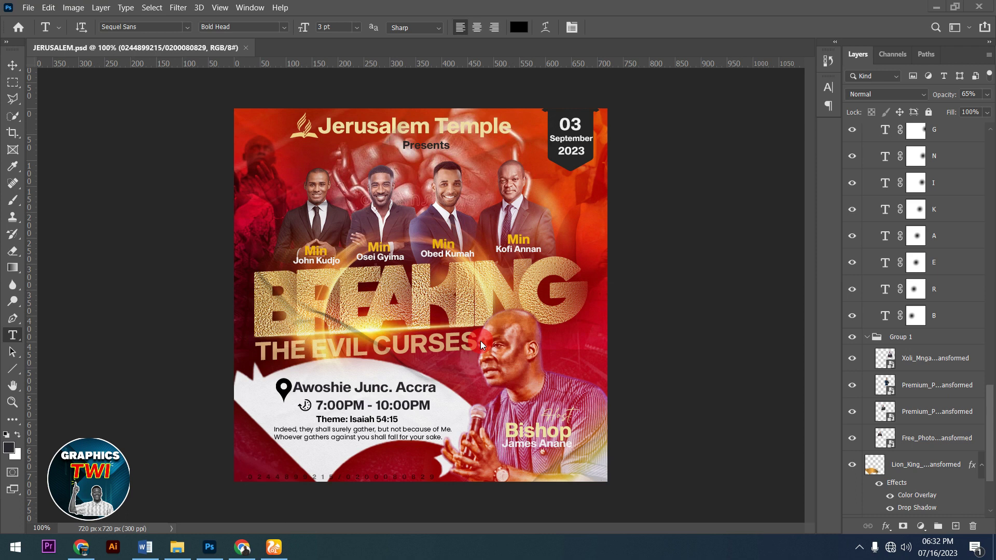
Step: Check the Word font notes and the flyer image folder, then return to Photoshop
{"action": "left_click", "coordinate": [145, 547]}
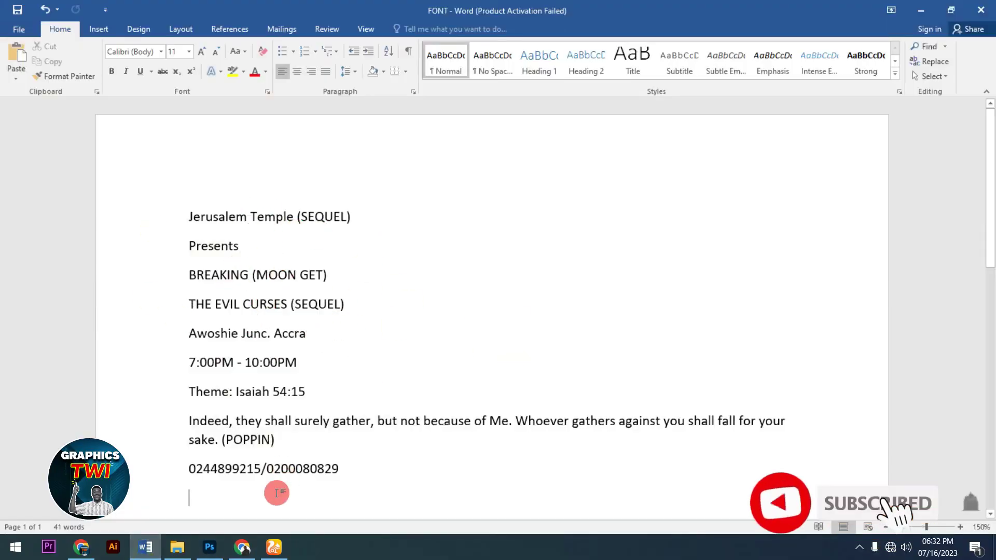
{"action": "left_click", "coordinate": [179, 549]}
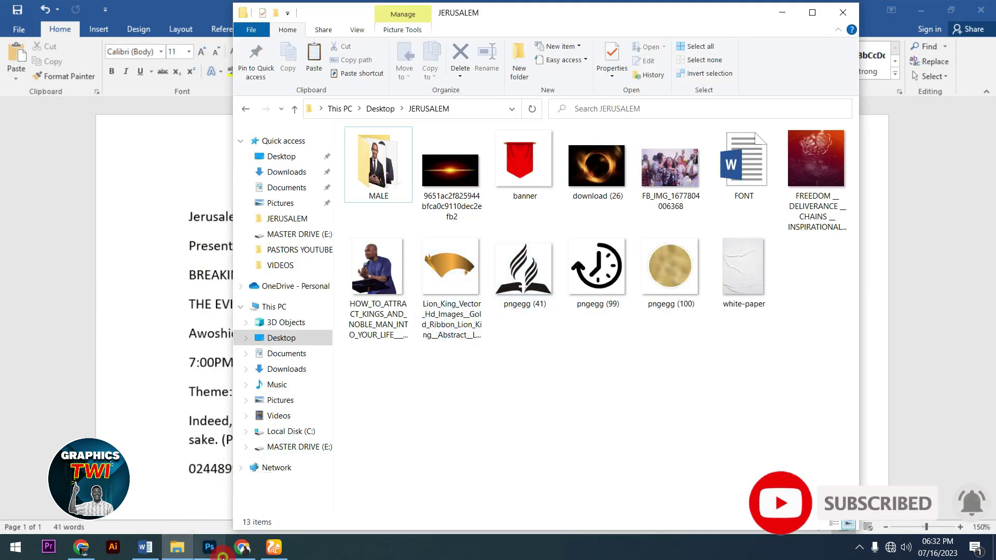
{"action": "left_click", "coordinate": [210, 548]}
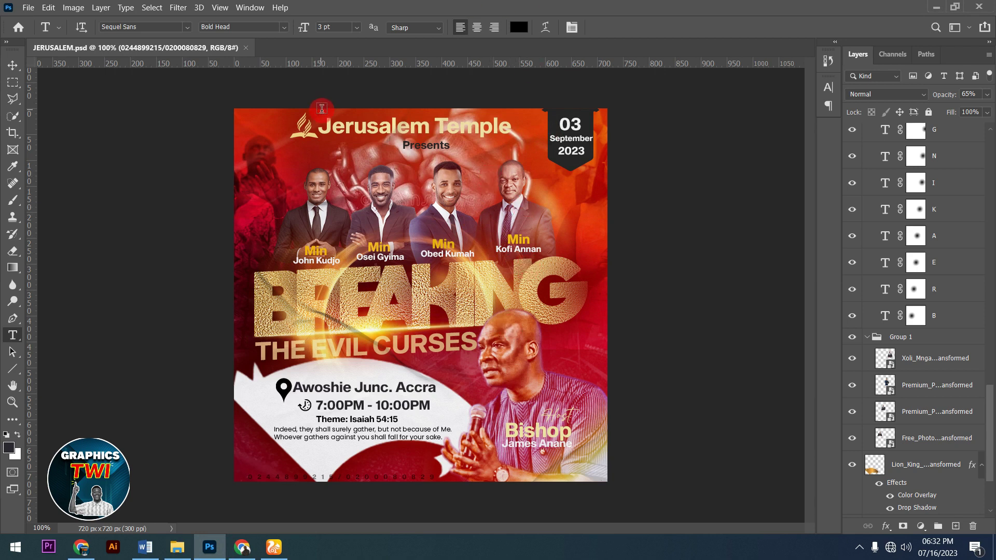
Step: Close JERUSALEM.psd and create a new 720×720 px, 300 ppi document
{"action": "left_click", "coordinate": [248, 52]}
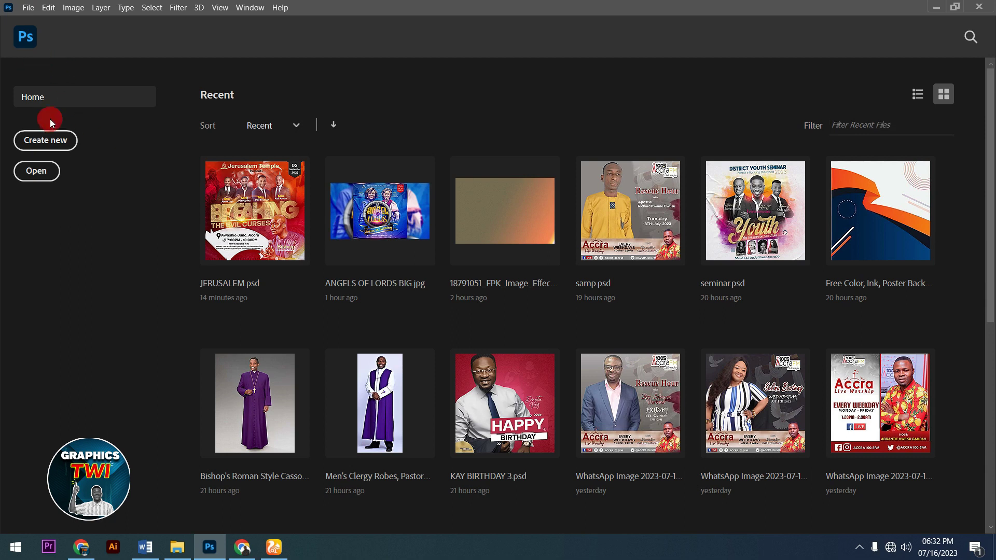
{"action": "left_click", "coordinate": [42, 141]}
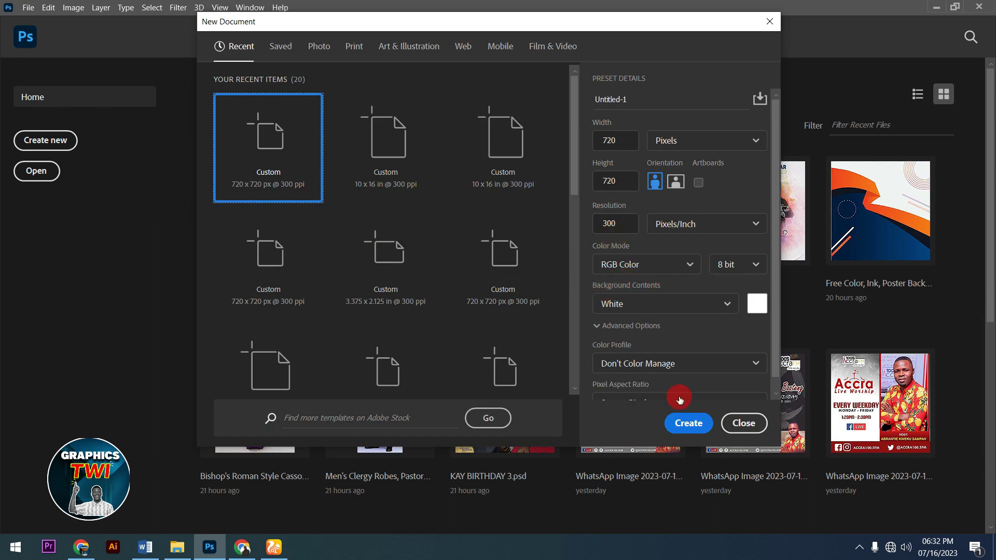
{"action": "left_click", "coordinate": [684, 421]}
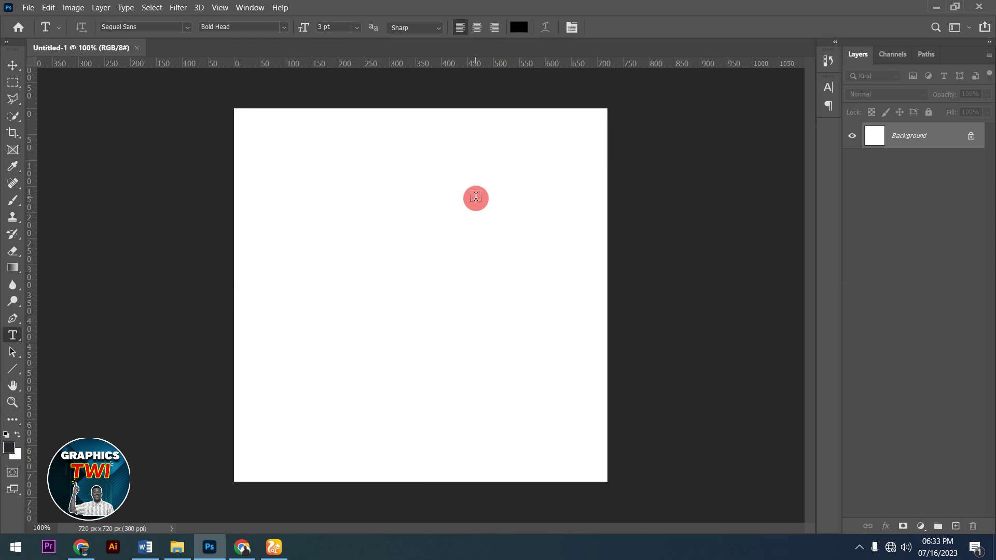
{"action": "left_click", "coordinate": [179, 548]}
Step: Place the red chained-fists FREEDOM image, scaled to cover the square canvas
{"action": "left_click", "coordinate": [830, 160]}
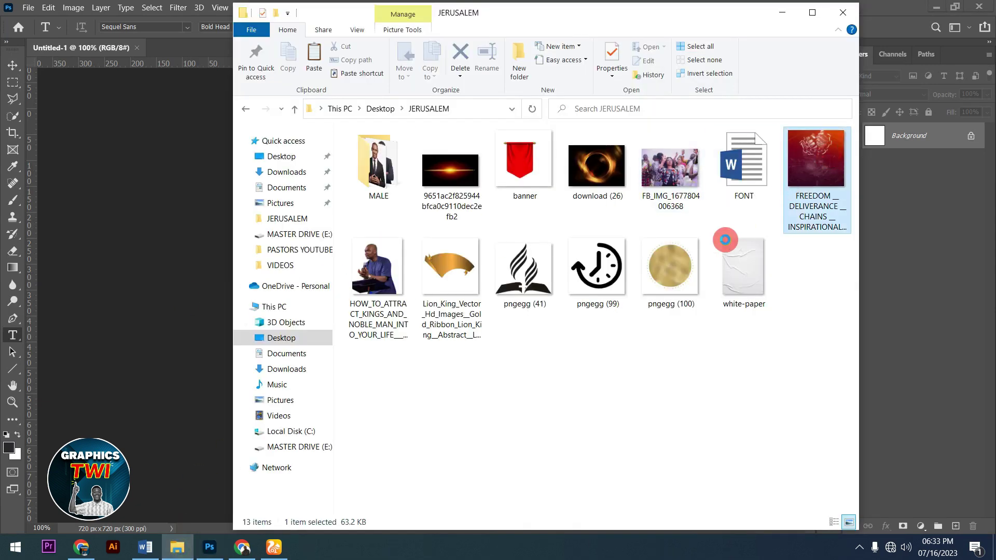
{"action": "left_click", "coordinate": [163, 385]}
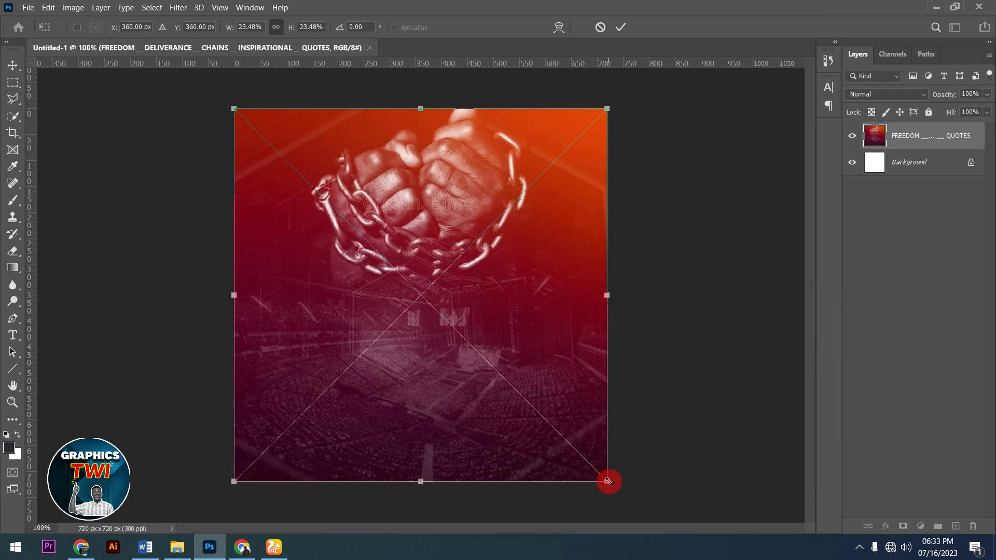
{"action": "left_click_drag", "start_coordinate": [608, 481], "coordinate": [612, 487]}
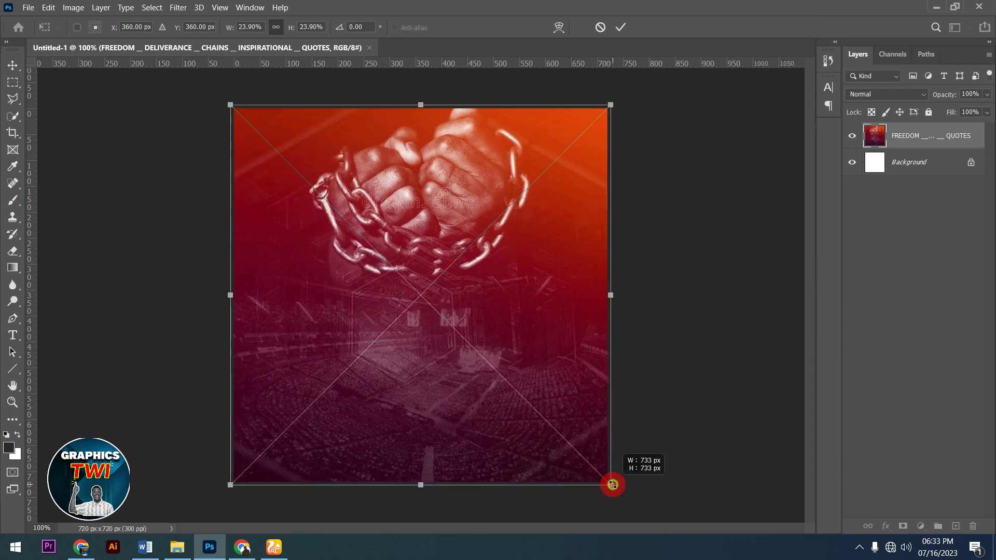
{"action": "left_click", "coordinate": [622, 26]}
{"action": "key", "text": "t"}
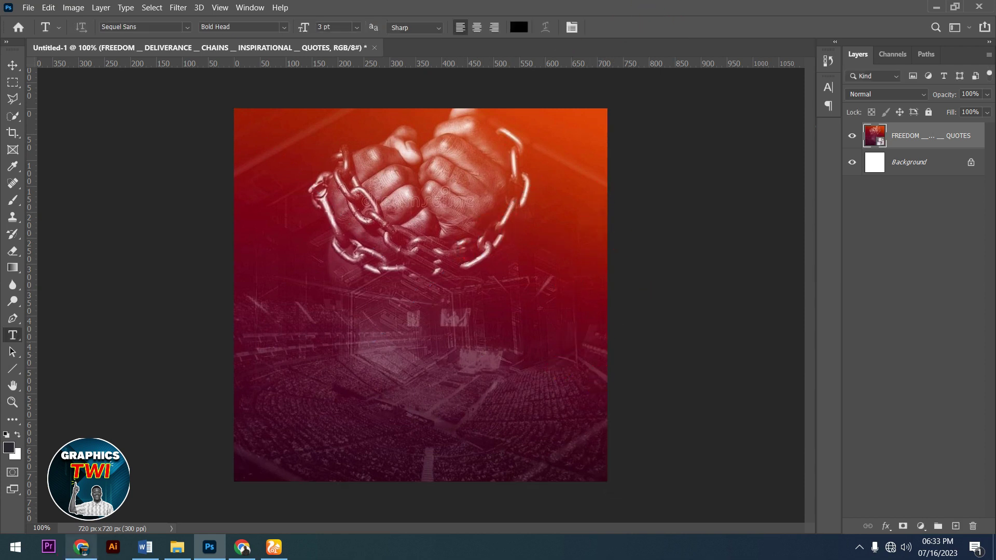
Step: Place the FB_IMG worshippers photo over the top half and rasterize its layer
{"action": "left_click", "coordinate": [177, 547]}
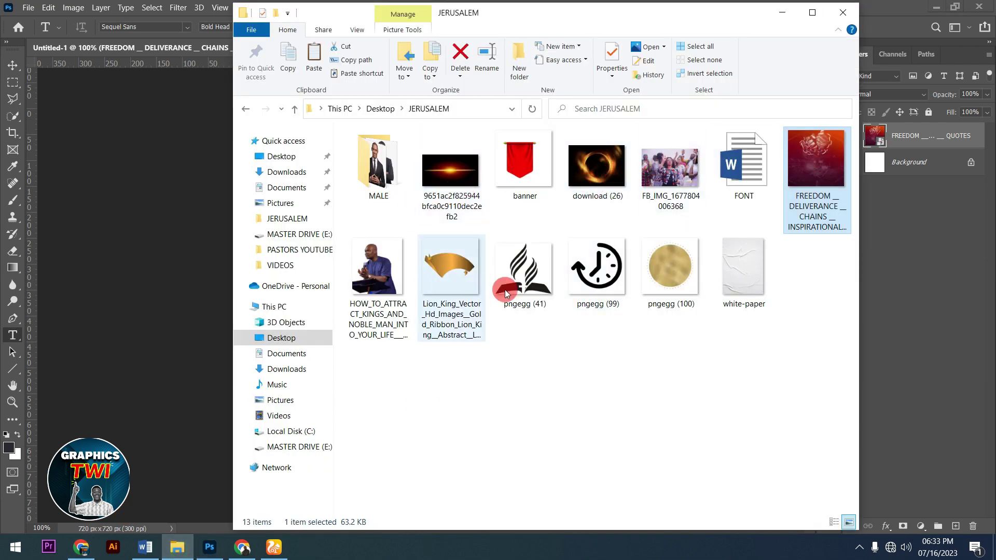
{"action": "left_click", "coordinate": [674, 177]}
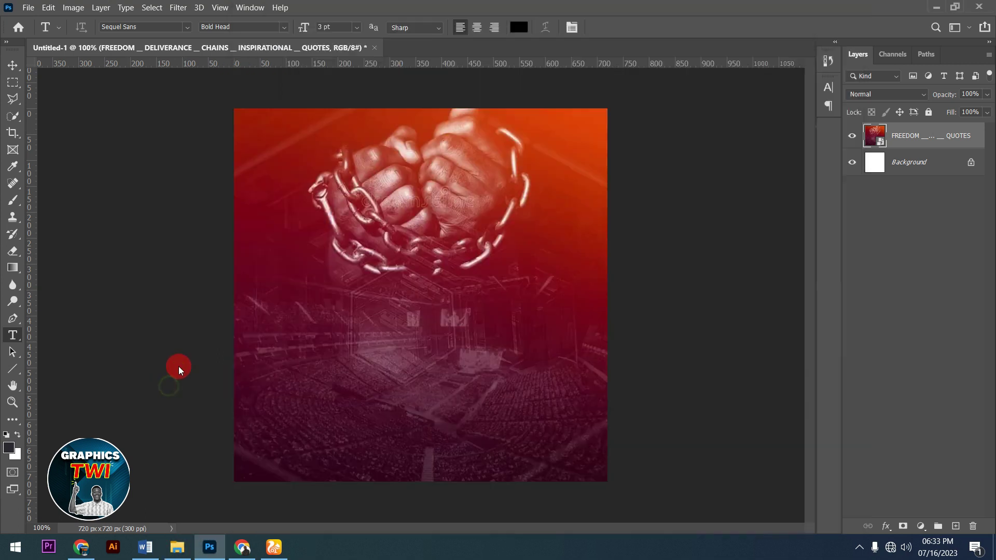
{"action": "mouse_move", "coordinate": [209, 384]}
{"action": "left_mouse_down"}
{"action": "mouse_move", "coordinate": [475, 285]}
{"action": "mouse_move", "coordinate": [485, 216]}
{"action": "left_mouse_up"}
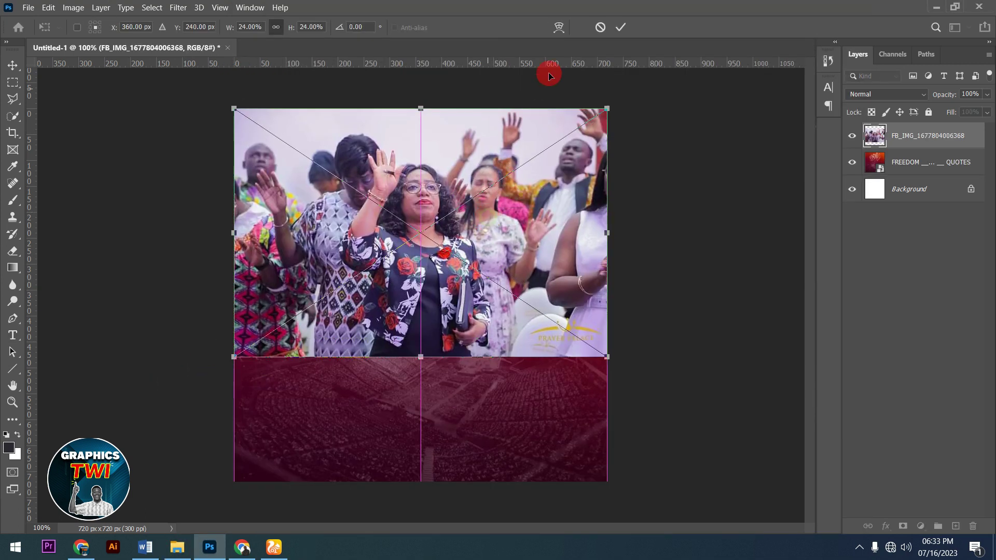
{"action": "left_click", "coordinate": [620, 27]}
{"action": "key", "text": "t"}
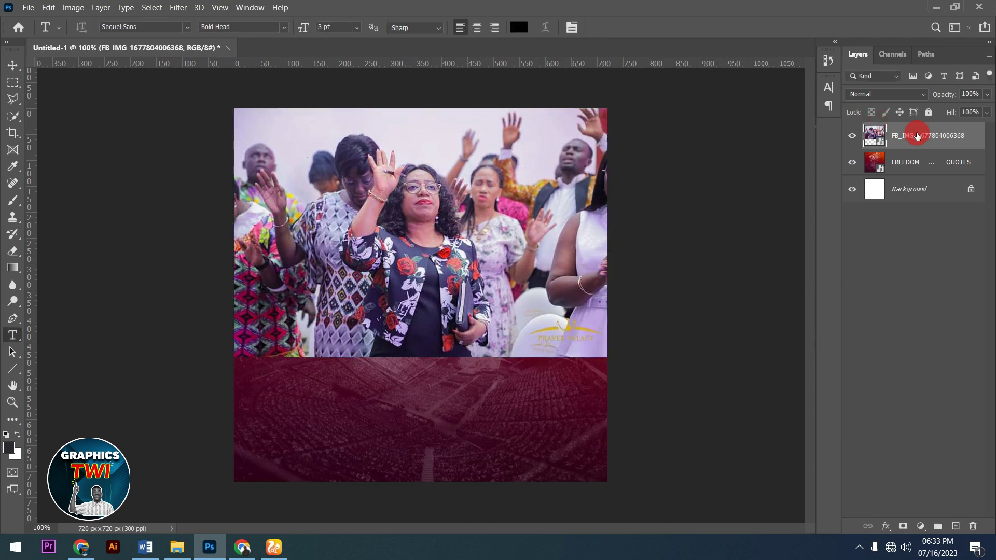
{"action": "right_click", "coordinate": [918, 136]}
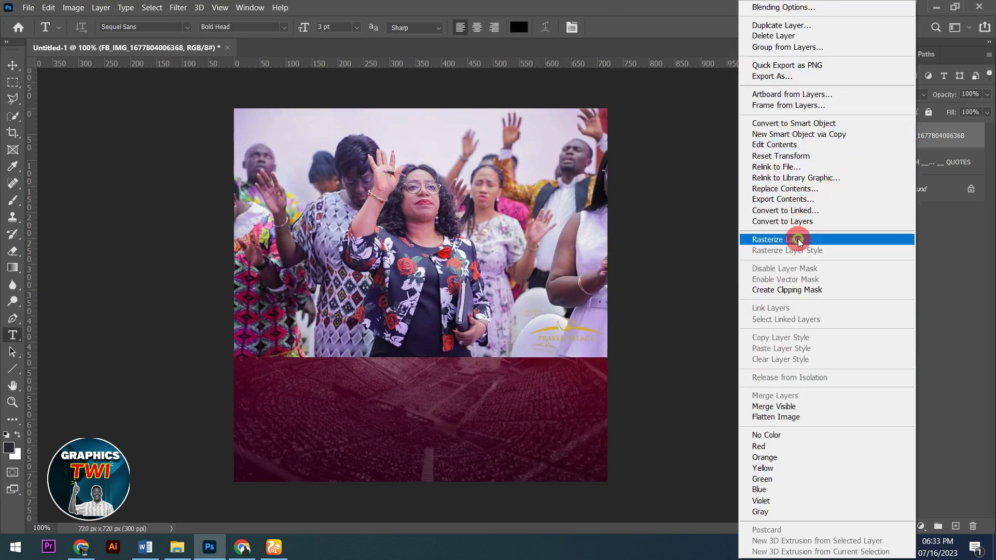
{"action": "left_click", "coordinate": [799, 240]}
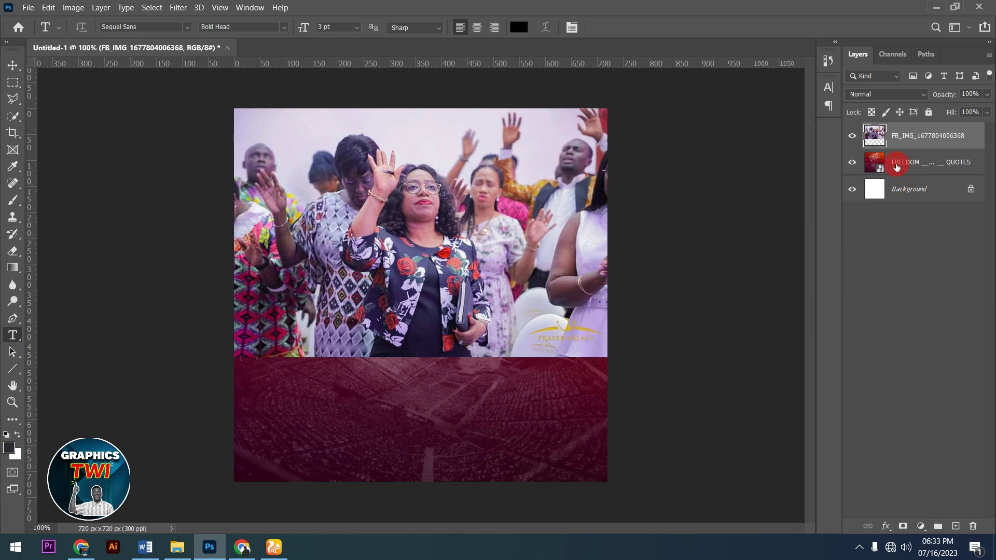
Step: Desaturate the worshippers photo to black and white and set it to Overlay
{"action": "key", "text": "ctrl+shift+u"}
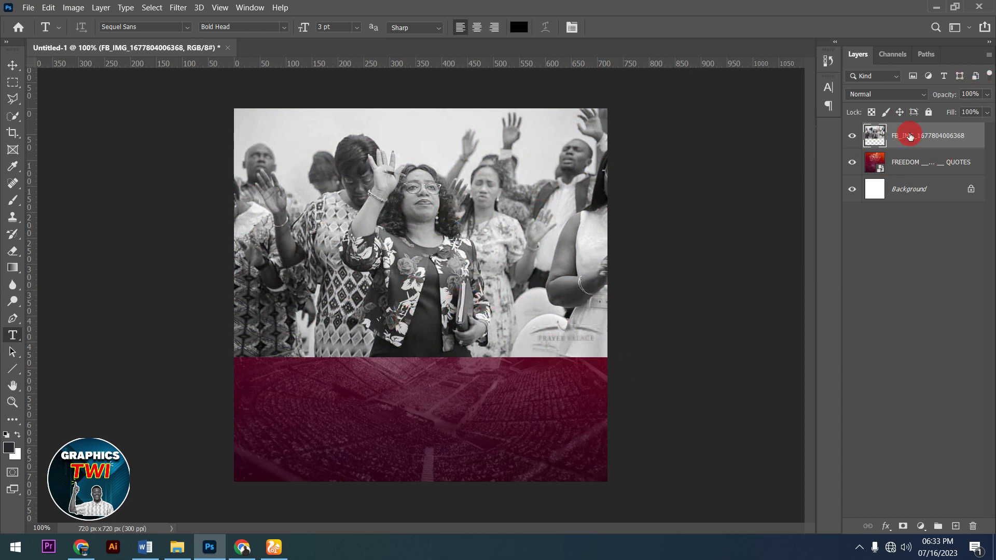
{"action": "left_click", "coordinate": [889, 95]}
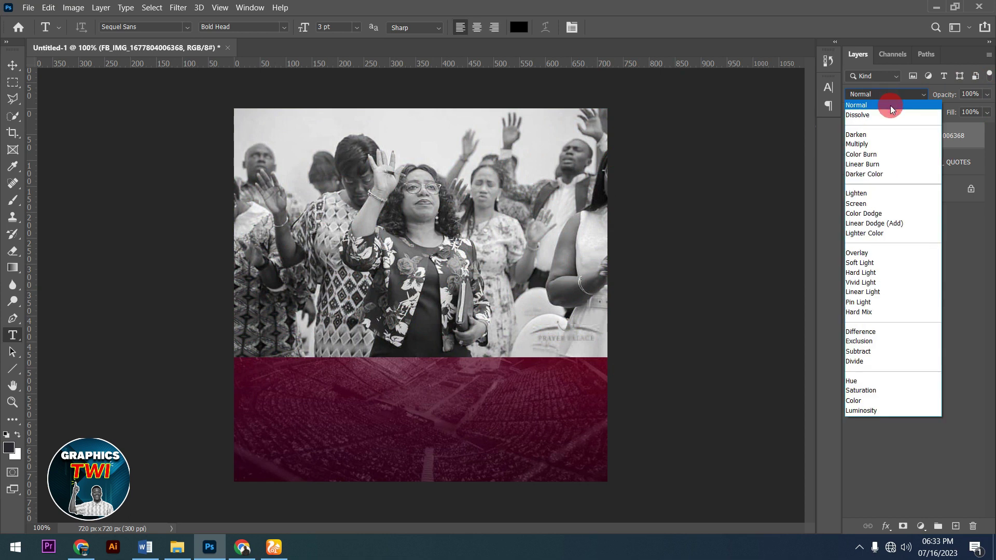
{"action": "left_click", "coordinate": [864, 254]}
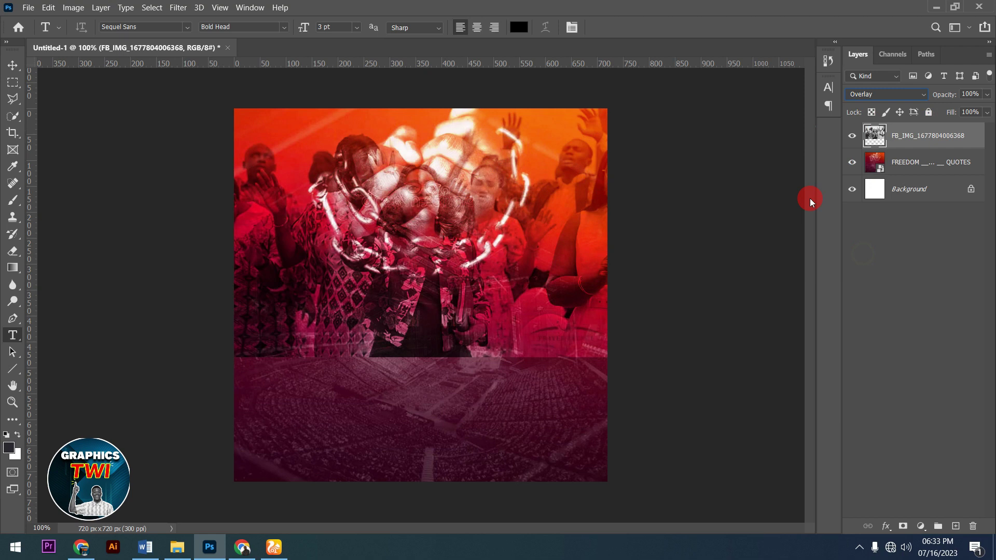
Step: Erase the photo over the fists and lower band, then lower its opacity to 49%
{"action": "right_click", "coordinate": [15, 255]}
{"action": "left_click", "coordinate": [111, 250]}
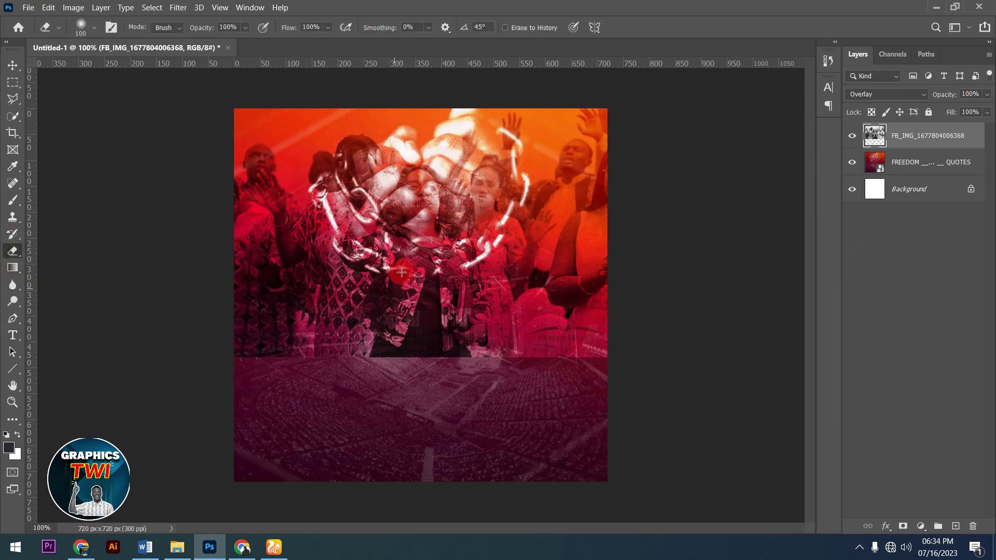
{"action": "key", "text": "bracketright"}
{"action": "key", "text": "bracketright"}
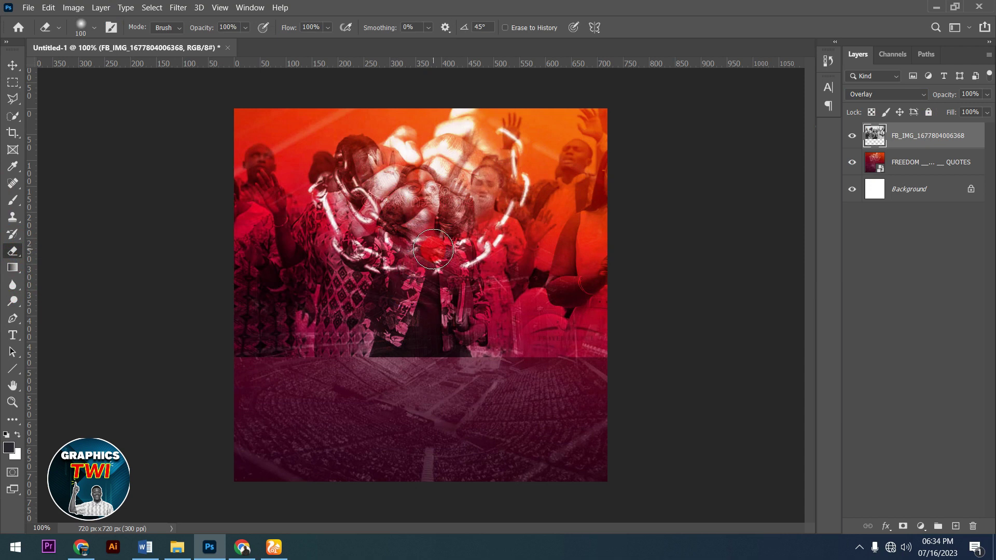
{"action": "key", "text": "bracketright"}
{"action": "key", "text": "bracketright"}
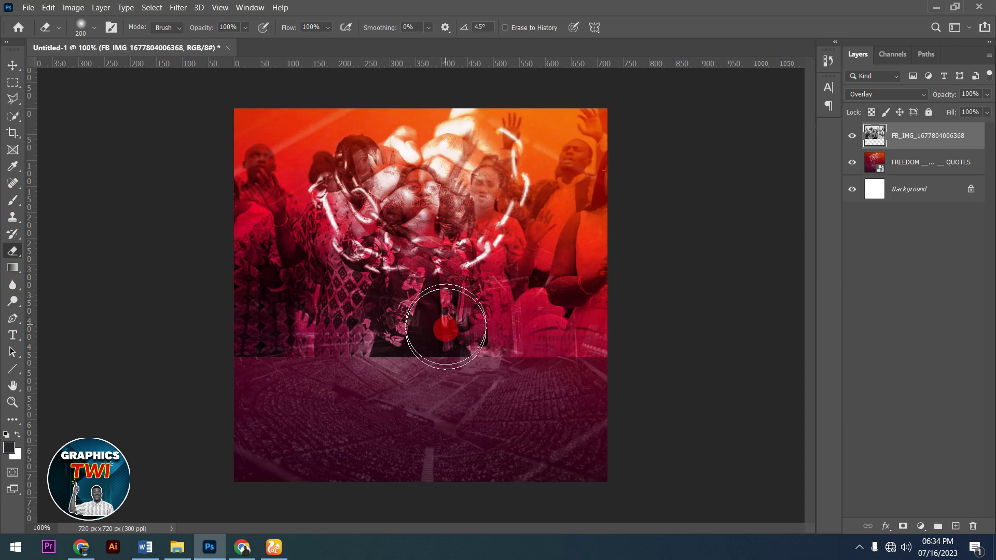
{"action": "mouse_move", "coordinate": [483, 71]}
{"action": "left_mouse_down"}
{"action": "mouse_move", "coordinate": [388, 202]}
{"action": "mouse_move", "coordinate": [378, 155]}
{"action": "mouse_move", "coordinate": [362, 222]}
{"action": "mouse_move", "coordinate": [362, 161]}
{"action": "mouse_move", "coordinate": [351, 216]}
{"action": "mouse_move", "coordinate": [382, 327]}
{"action": "mouse_move", "coordinate": [443, 349]}
{"action": "left_mouse_up"}
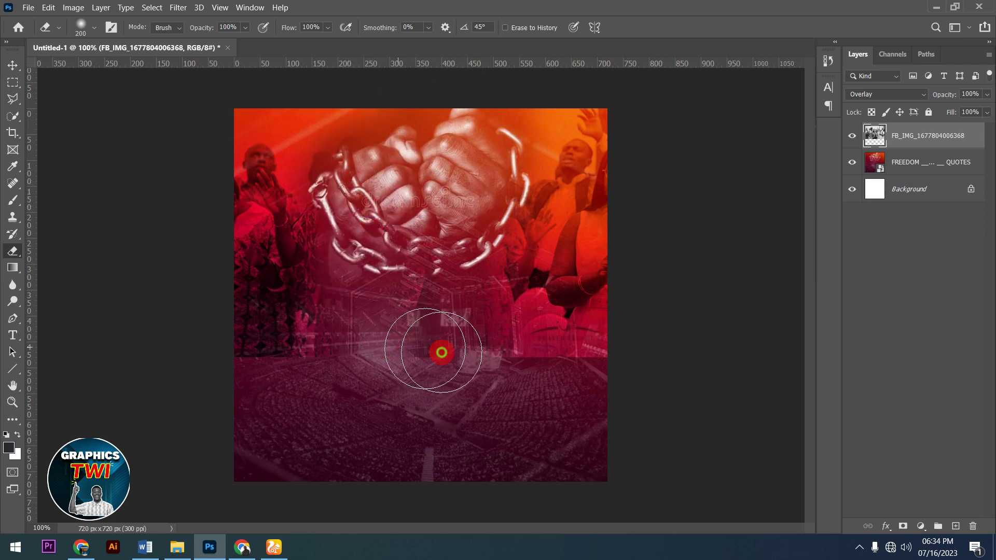
{"action": "mouse_move", "coordinate": [618, 367]}
{"action": "left_mouse_down"}
{"action": "mouse_move", "coordinate": [226, 387]}
{"action": "mouse_move", "coordinate": [565, 378]}
{"action": "mouse_move", "coordinate": [271, 375]}
{"action": "mouse_move", "coordinate": [504, 389]}
{"action": "mouse_move", "coordinate": [628, 361]}
{"action": "left_mouse_up"}
{"action": "left_click", "coordinate": [986, 95]}
{"action": "left_click_drag", "start_coordinate": [968, 112], "coordinate": [961, 113]}
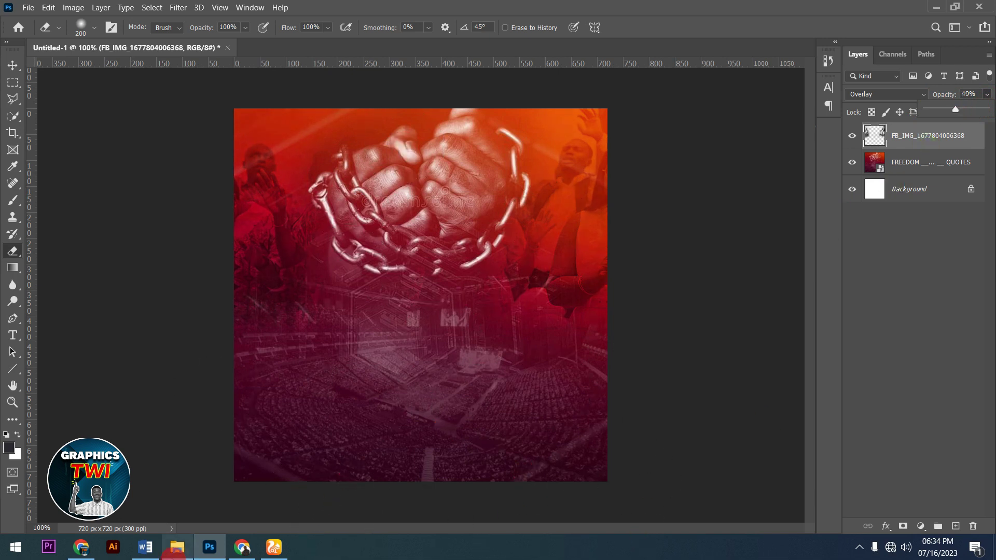
Step: Copy 'Jerusalem Temple' from the flyer text notes in Word
{"action": "left_click", "coordinate": [145, 547]}
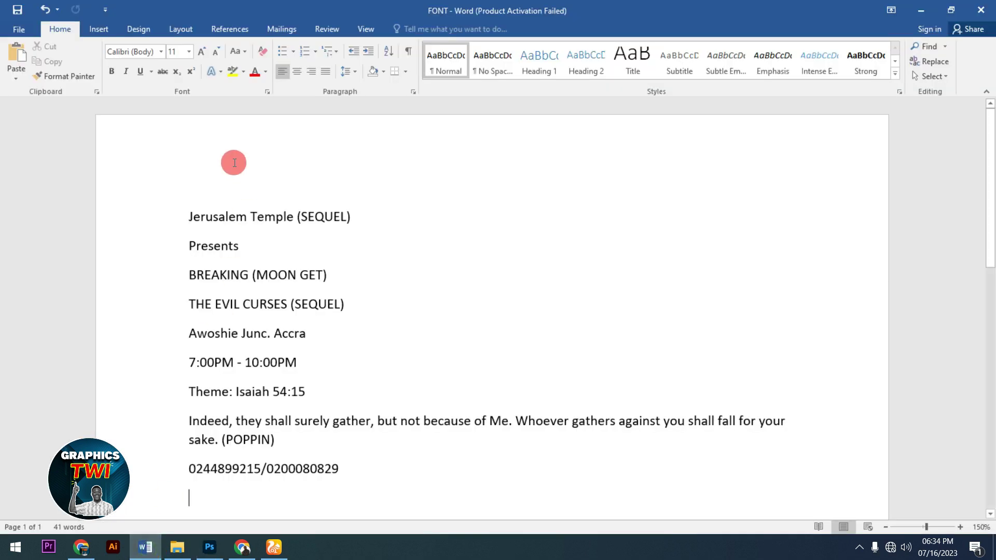
{"action": "left_click_drag", "start_coordinate": [188, 217], "coordinate": [268, 218]}
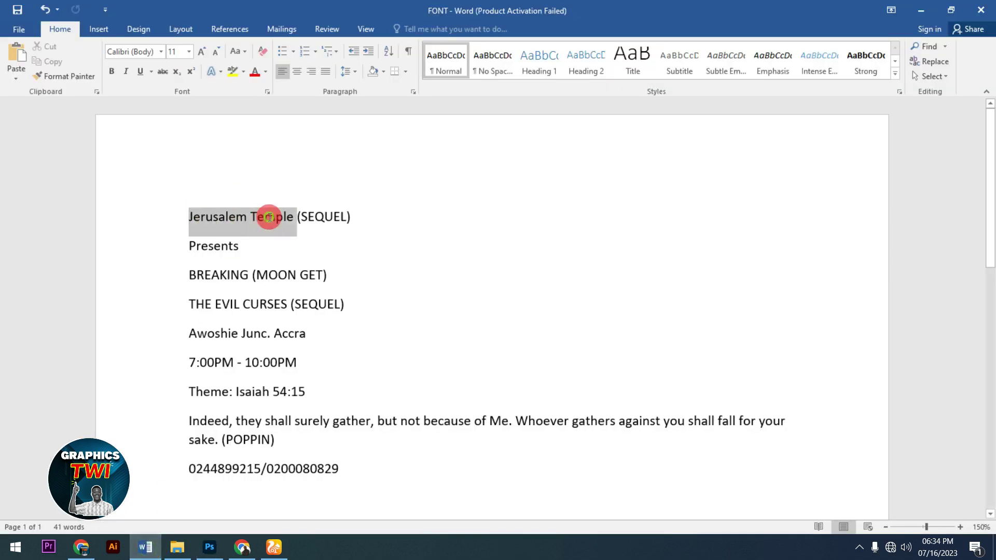
{"action": "right_click", "coordinate": [269, 218]}
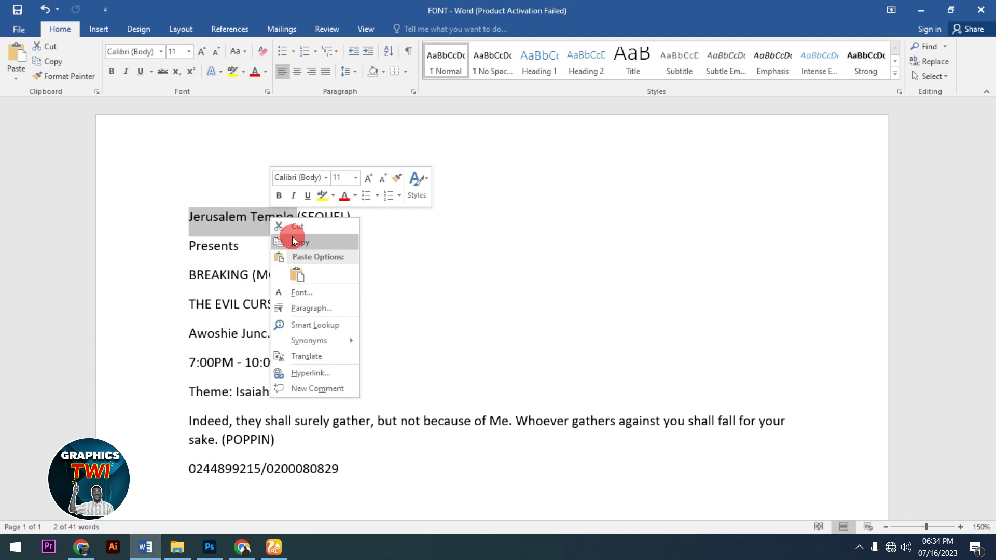
{"action": "left_click", "coordinate": [291, 240]}
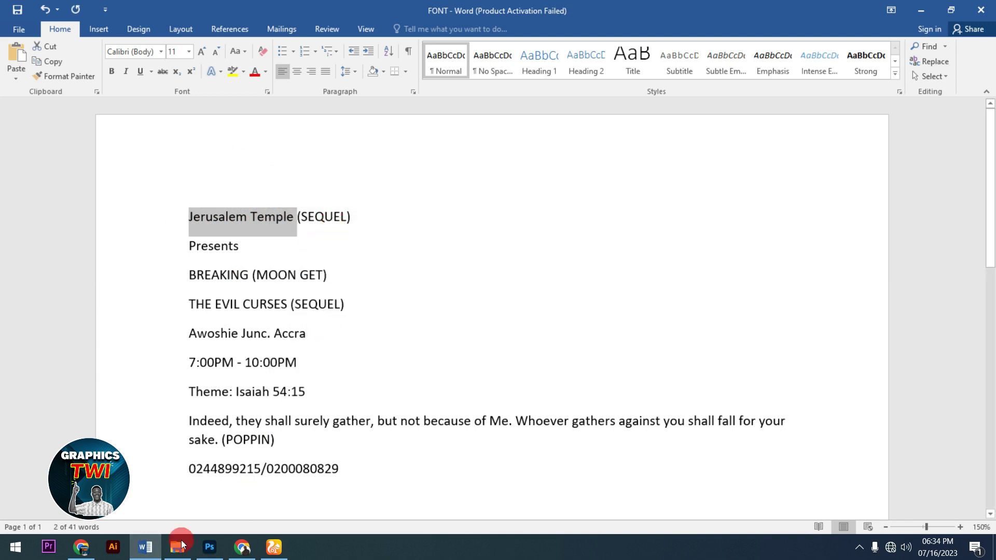
Step: Set white as the foreground colour and start the Jerusalem Temple text layer
{"action": "left_click", "coordinate": [209, 547]}
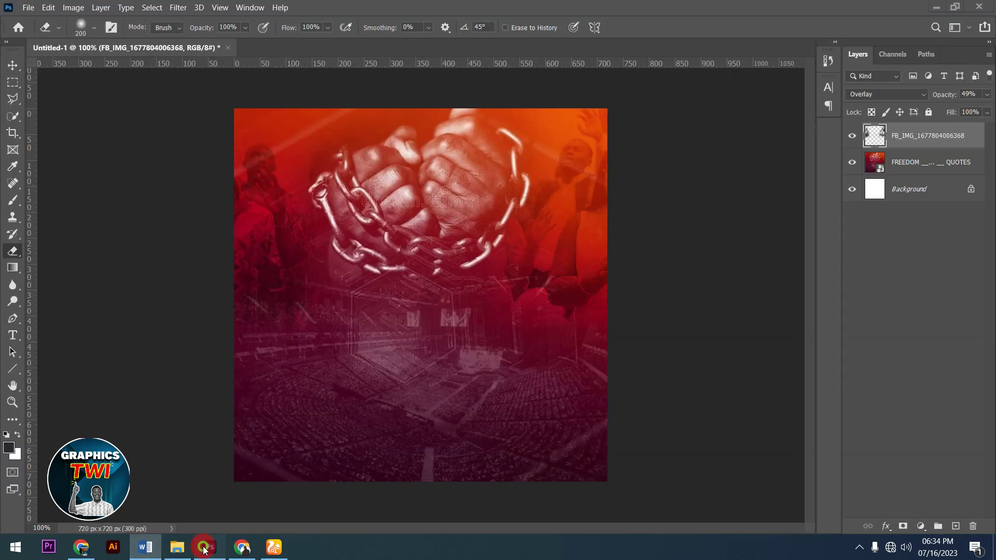
{"action": "left_click", "coordinate": [20, 436]}
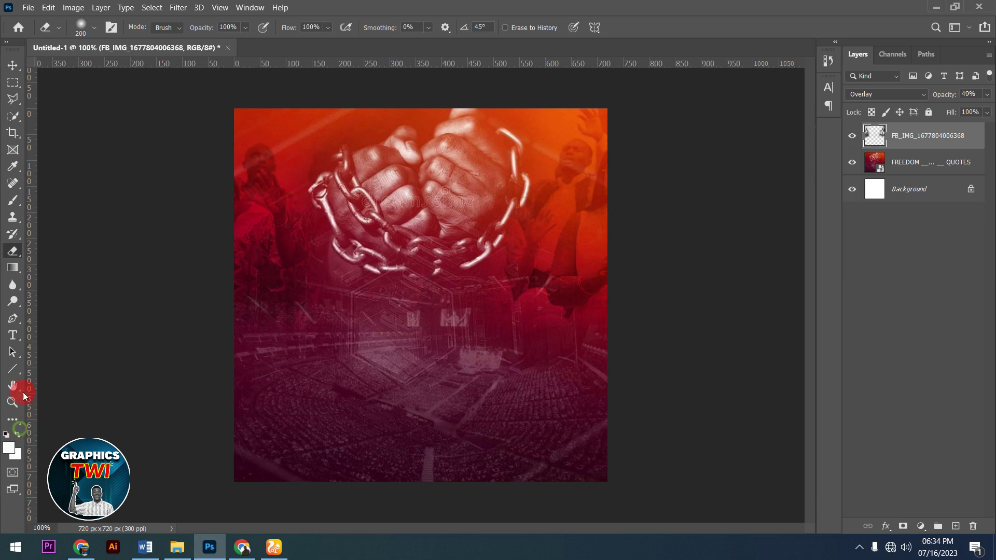
{"action": "left_click", "coordinate": [13, 336]}
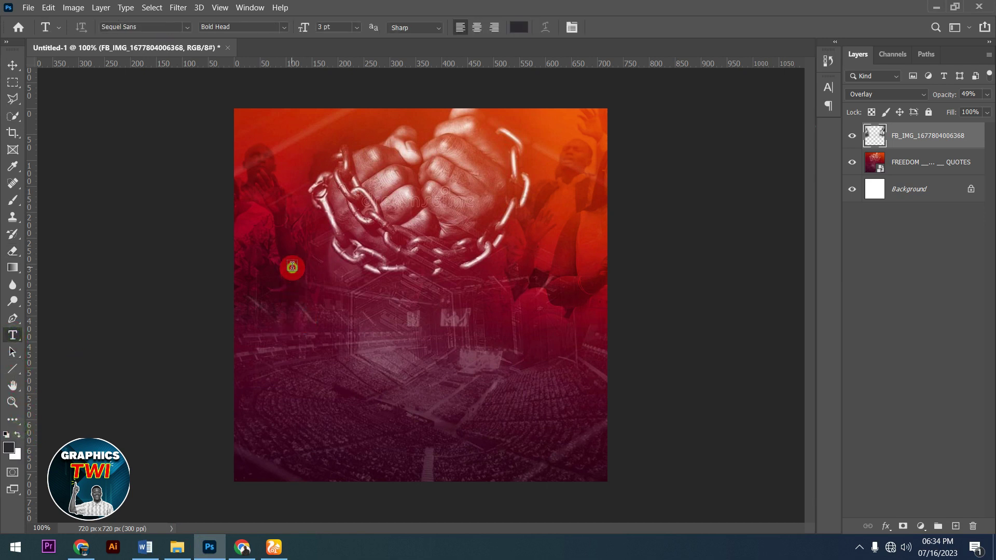
{"action": "left_click", "coordinate": [292, 266]}
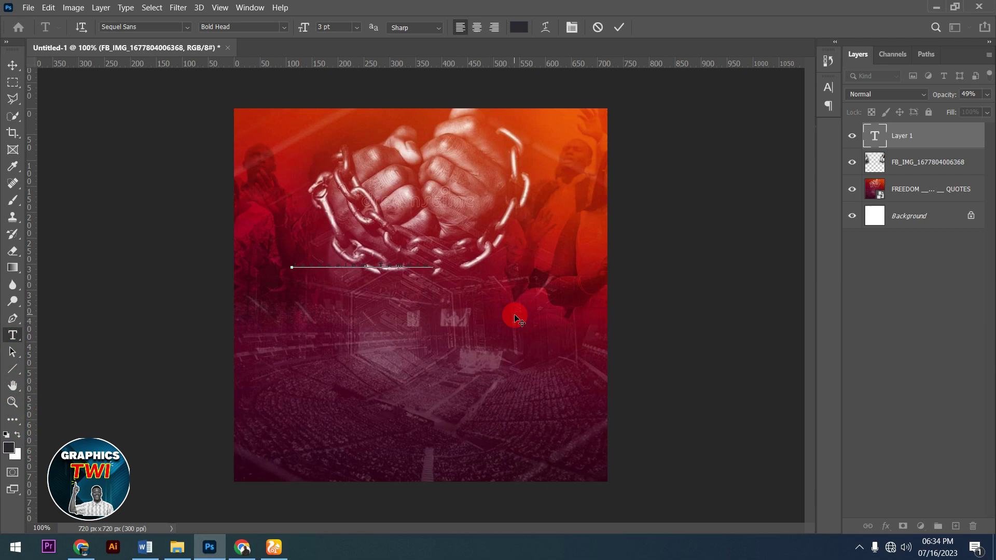
{"action": "key", "text": "ctrl+a"}
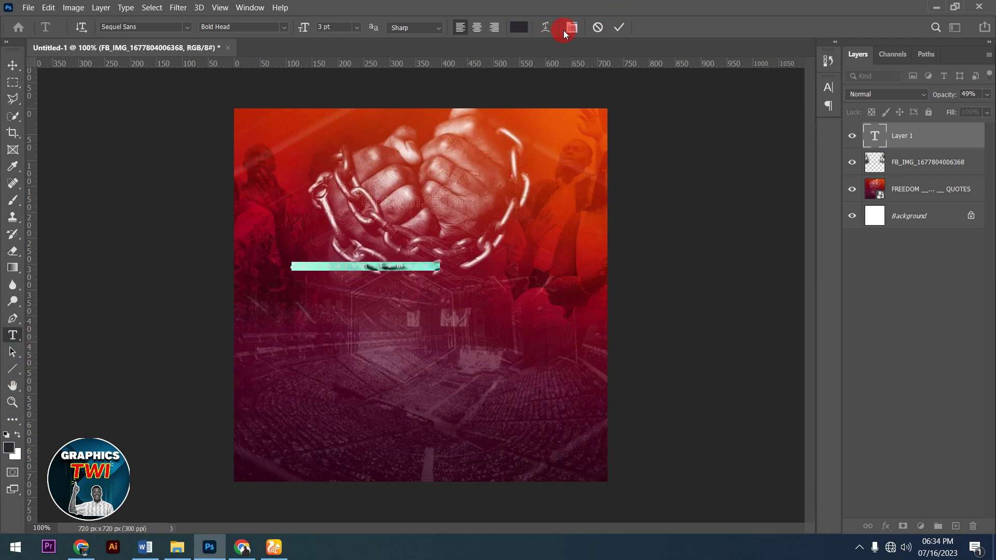
Step: Set the heading's tracking to 0 and its colour to ffffff
{"action": "left_click", "coordinate": [569, 27]}
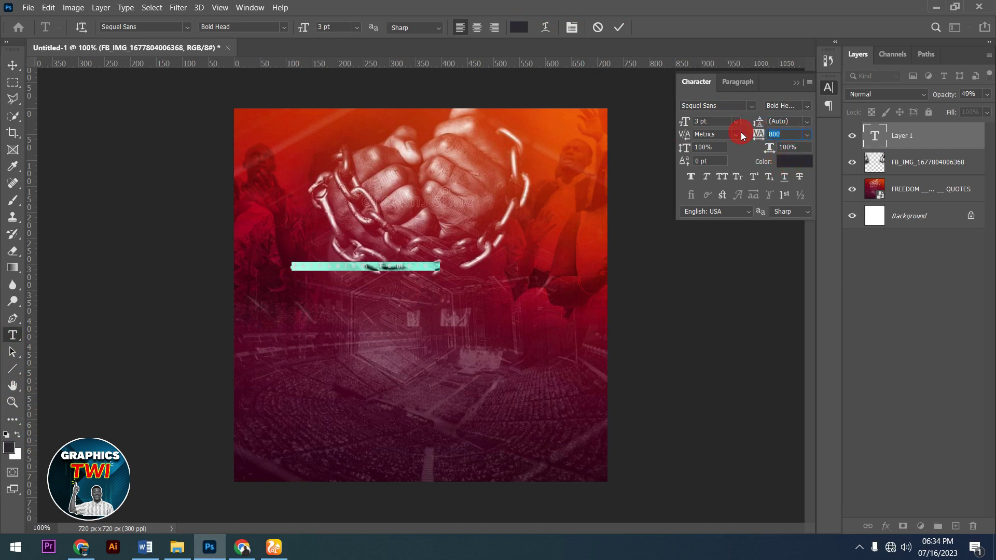
{"action": "type", "text": "0"}
{"action": "key", "text": "Return"}
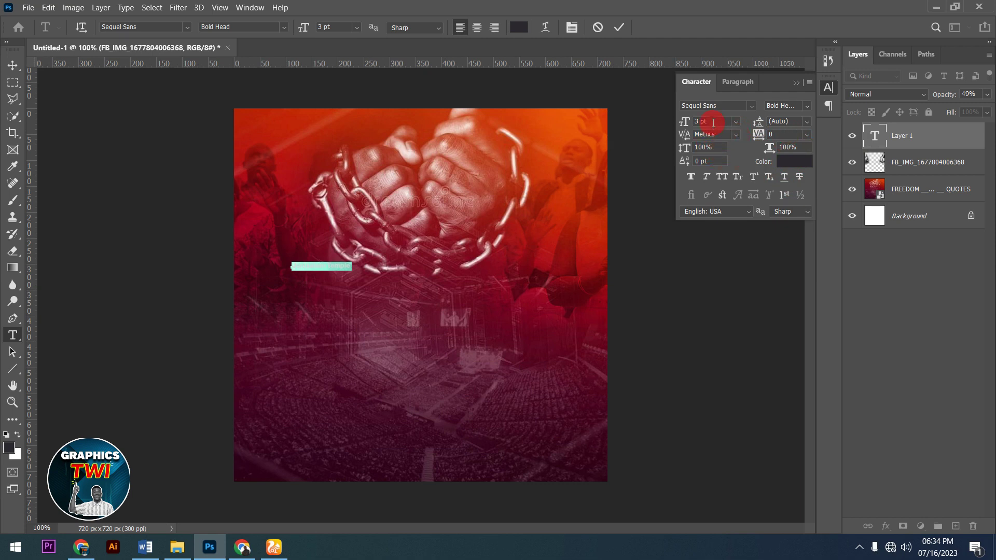
{"action": "key", "text": "Up"}
{"action": "key", "text": "Up"}
{"action": "key", "text": "Up"}
{"action": "key", "text": "Up"}
{"action": "key", "text": "Up"}
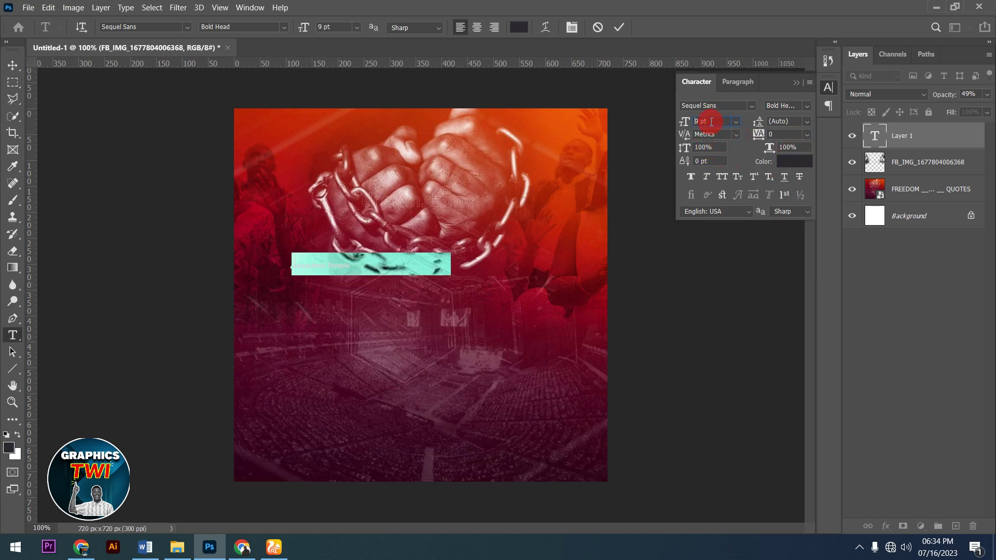
{"action": "key", "text": "Up"}
{"action": "key", "text": "Up"}
{"action": "key", "text": "Up"}
{"action": "key", "text": "Up"}
{"action": "key", "text": "Up"}
{"action": "key", "text": "Up"}
{"action": "key", "text": "Up"}
{"action": "left_click", "coordinate": [792, 162]}
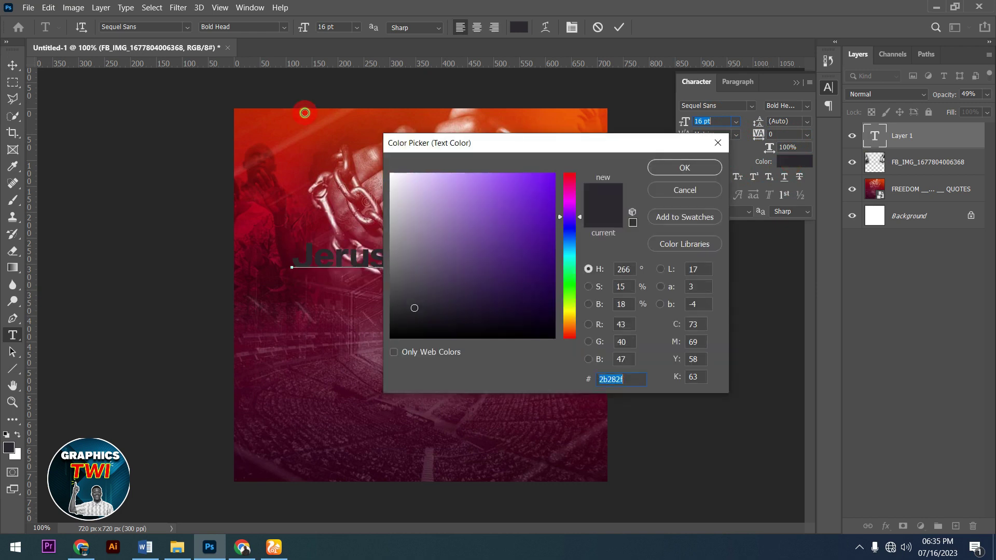
{"action": "type", "text": "ffffff"}
{"action": "left_click", "coordinate": [679, 171]}
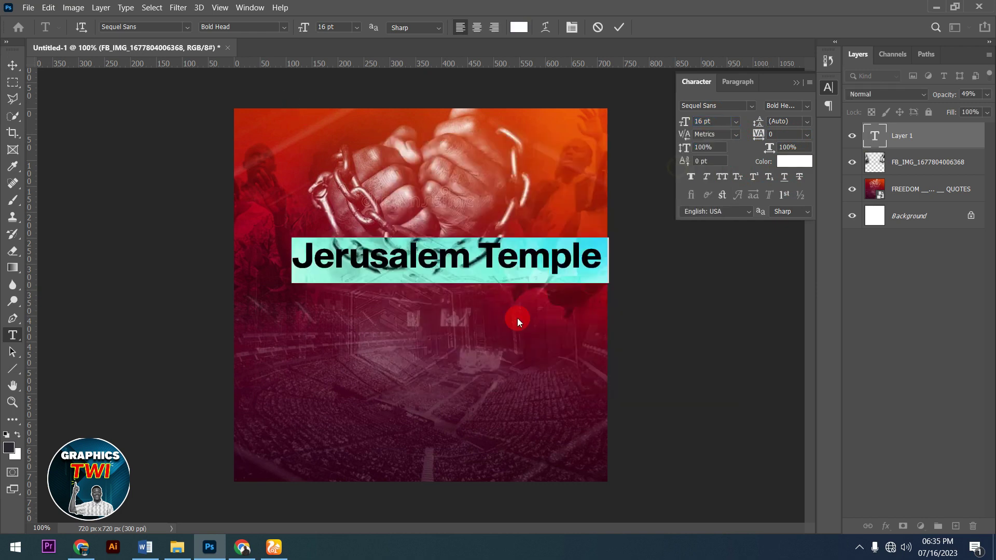
Step: Shrink the heading to 8 pt and commit the text
{"action": "left_click", "coordinate": [719, 130]}
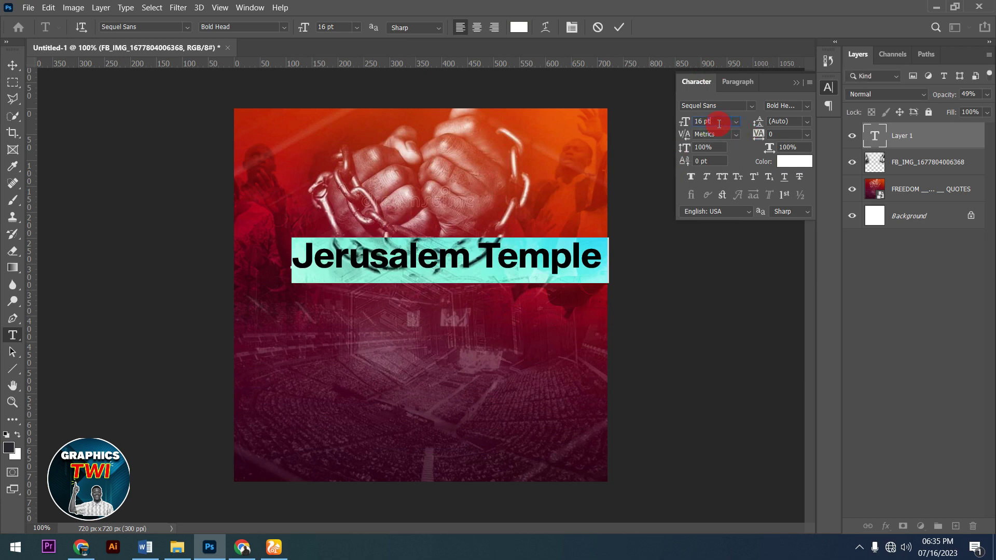
{"action": "key", "text": "Down"}
{"action": "key", "text": "Down"}
{"action": "key", "text": "Down"}
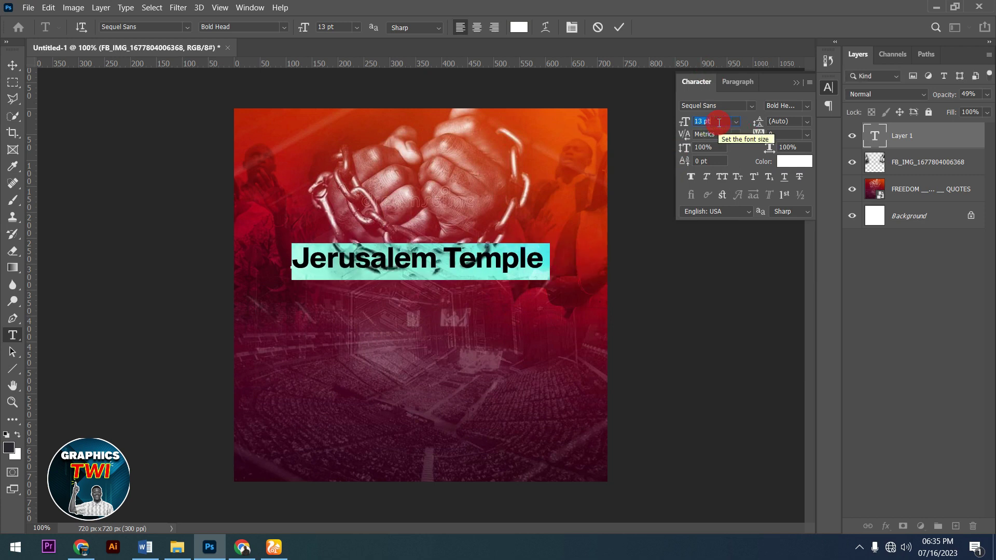
{"action": "key", "text": "Down"}
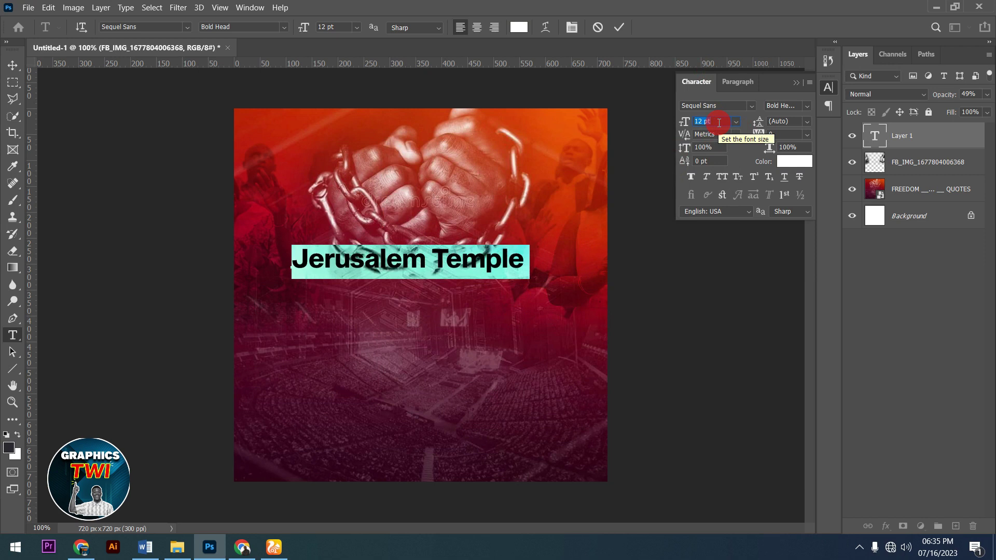
{"action": "key", "text": "Down"}
{"action": "key", "text": "Down"}
{"action": "key", "text": "Down"}
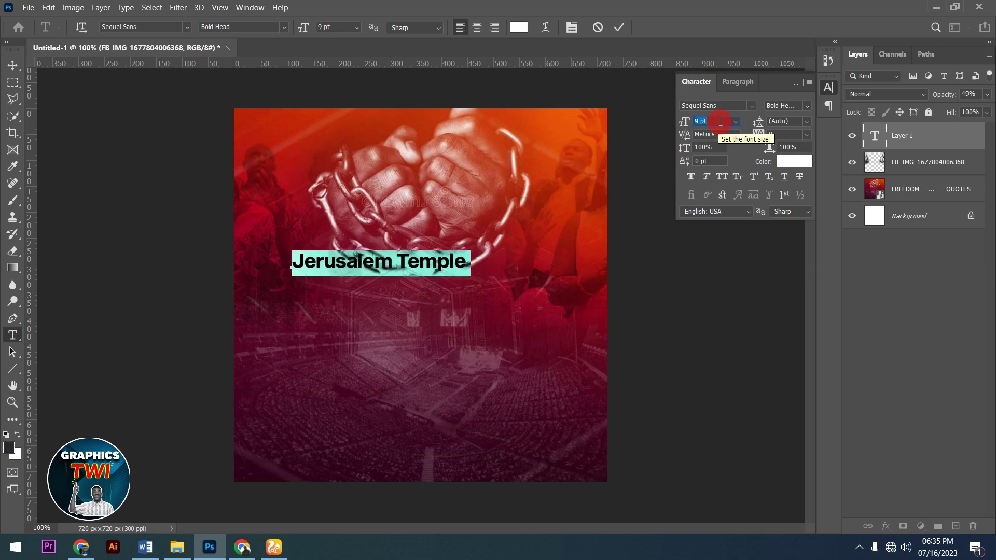
{"action": "key", "text": "Down"}
{"action": "left_click", "coordinate": [623, 30]}
Step: Move the heading to the top and centre it horizontally on the canvas
{"action": "left_click", "coordinate": [13, 65]}
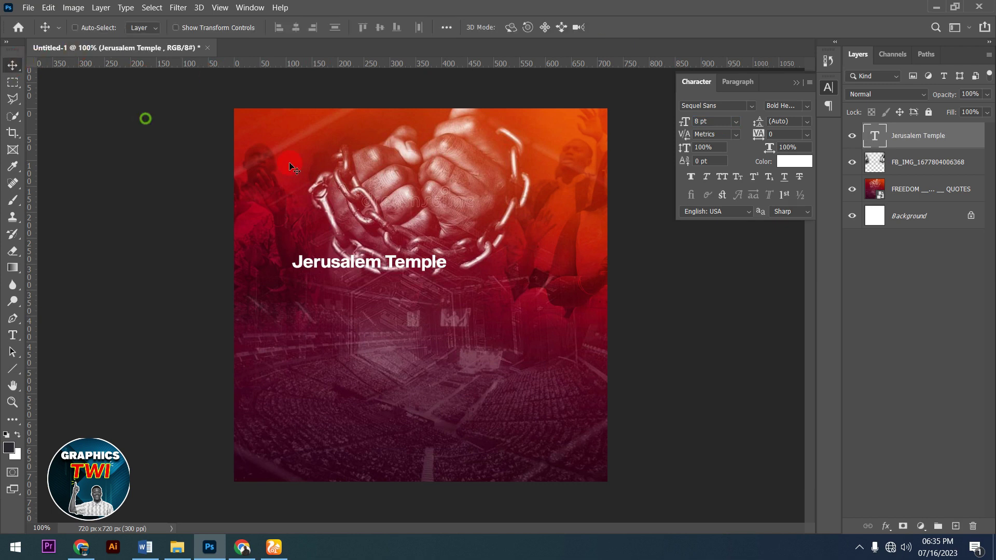
{"action": "left_click_drag", "start_coordinate": [437, 264], "coordinate": [482, 131]}
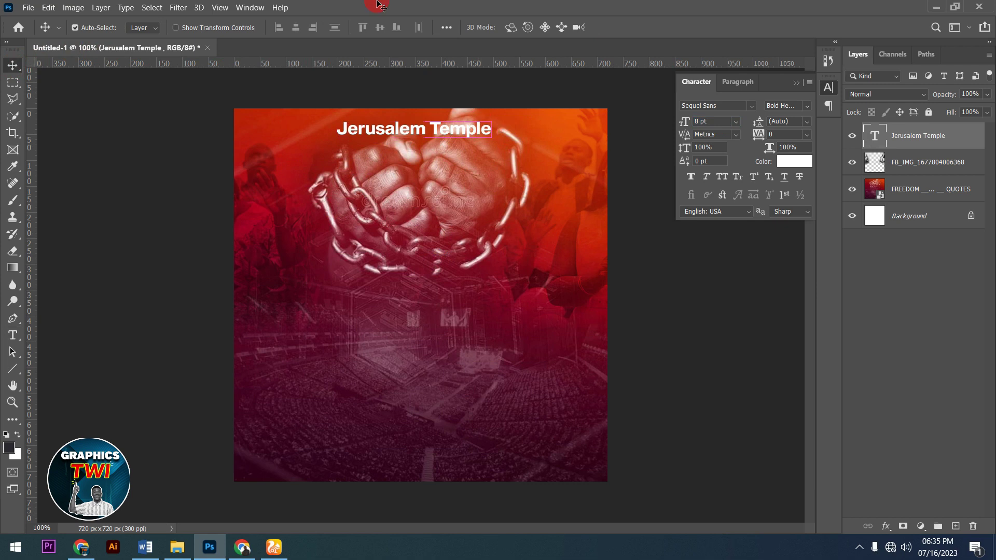
{"action": "key", "text": "ctrl+a"}
{"action": "left_click", "coordinate": [298, 27]}
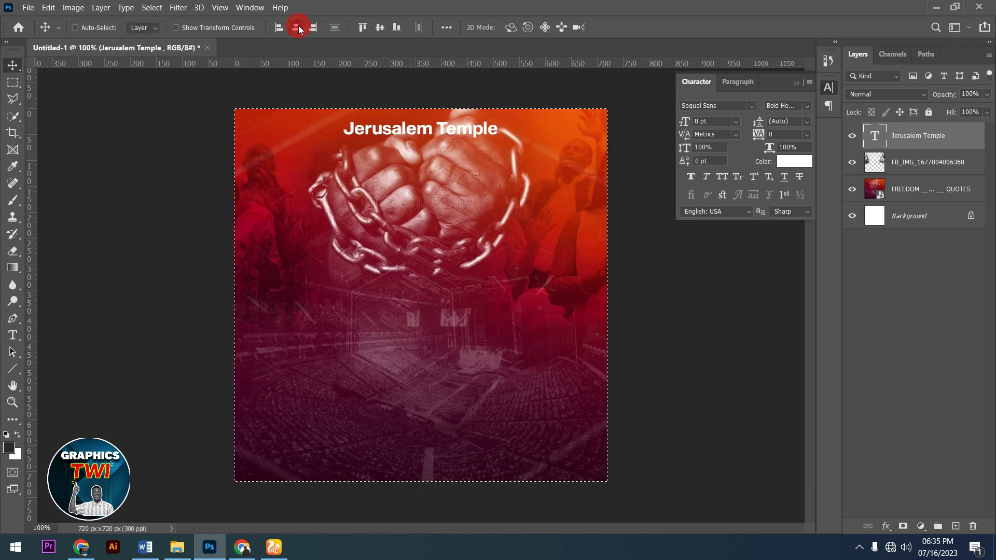
{"action": "key", "text": "ctrl+d"}
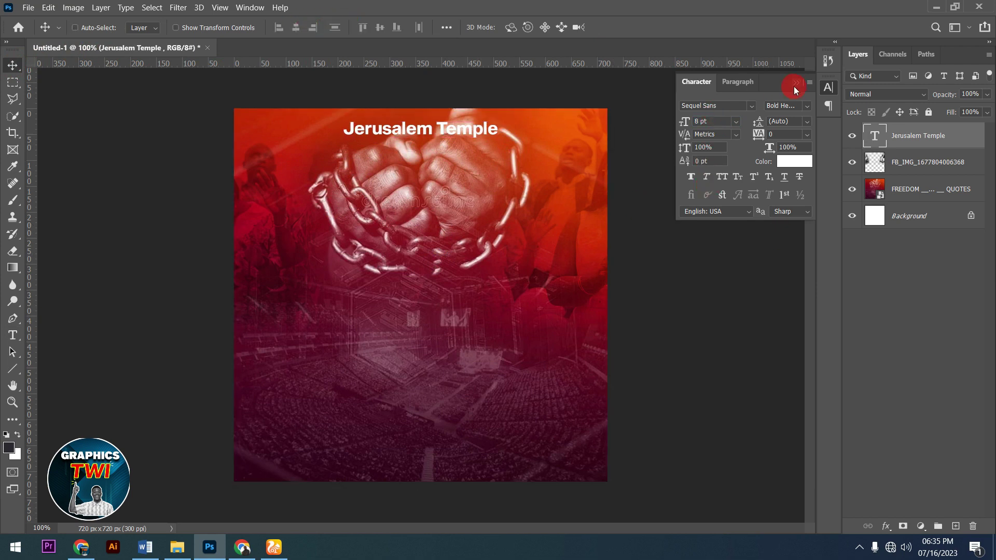
{"action": "left_click", "coordinate": [796, 84]}
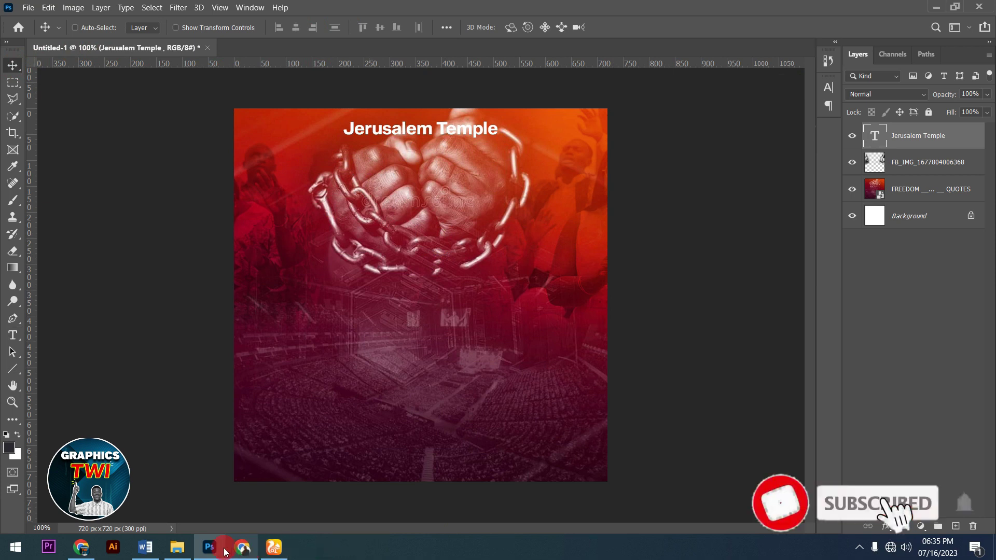
Step: Place the pngegg (41) church logo, scaled down, just left of the heading
{"action": "left_click", "coordinate": [176, 547]}
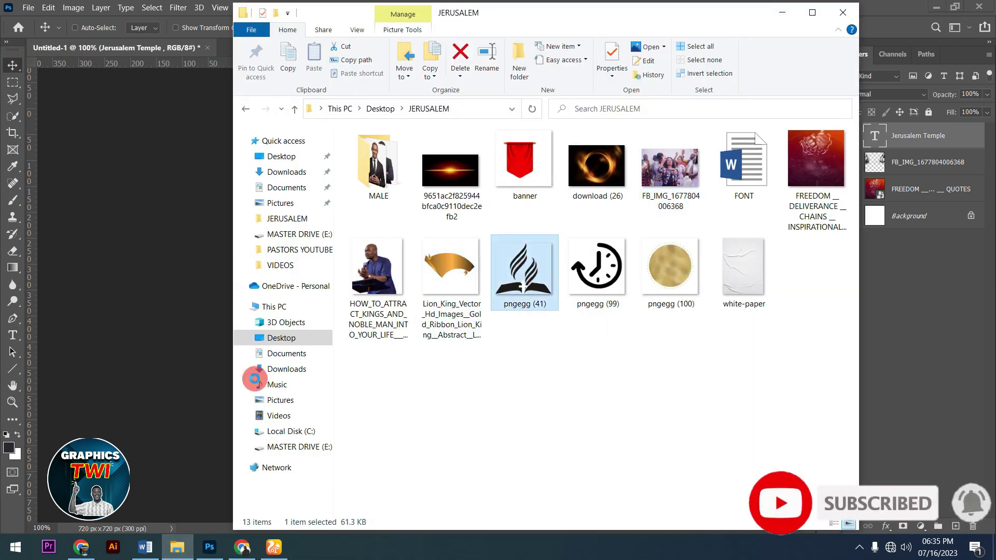
{"action": "left_click_drag", "start_coordinate": [199, 403], "coordinate": [199, 403]}
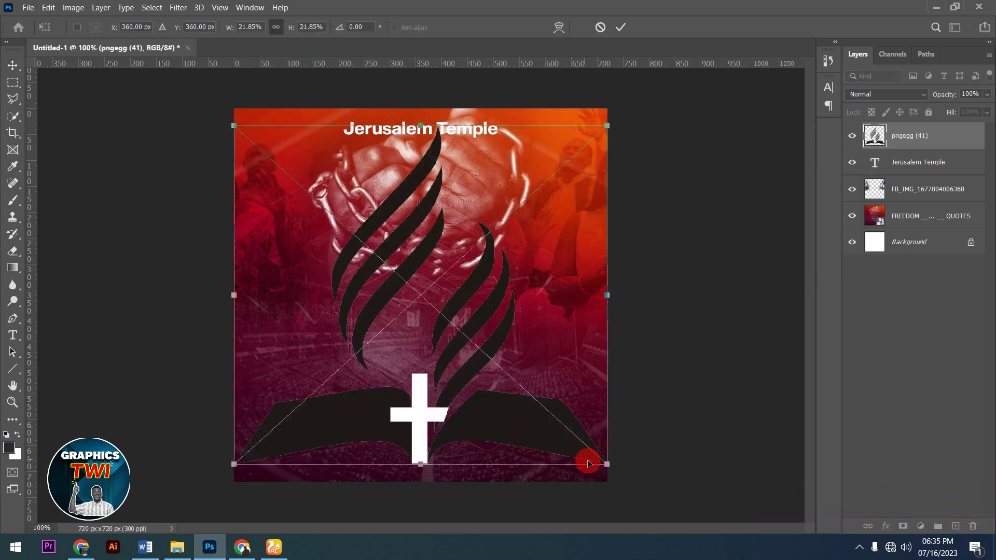
{"action": "mouse_move", "coordinate": [606, 463]}
{"action": "left_mouse_down"}
{"action": "mouse_move", "coordinate": [345, 195]}
{"action": "mouse_move", "coordinate": [300, 125]}
{"action": "left_mouse_up"}
{"action": "left_click_drag", "start_coordinate": [299, 122], "coordinate": [337, 144]}
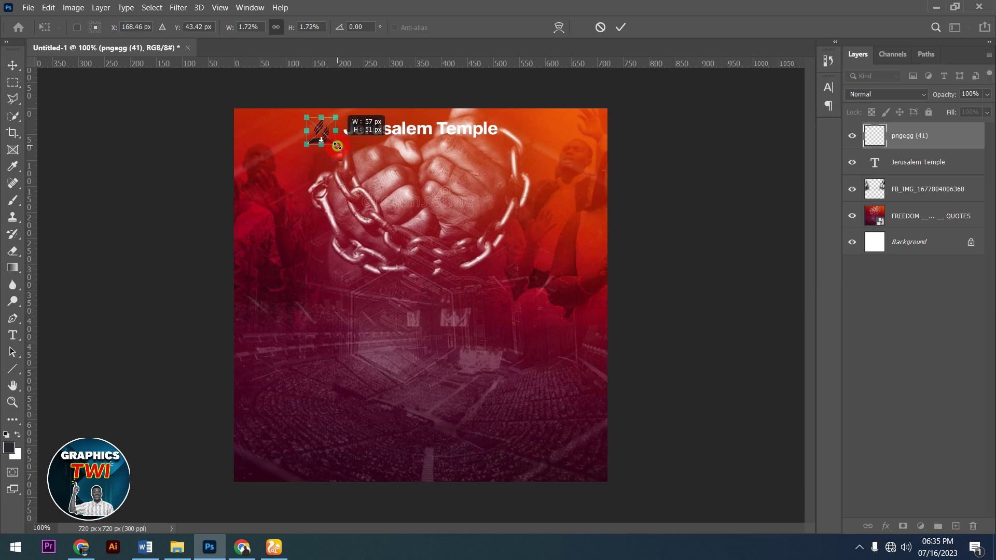
{"action": "left_click", "coordinate": [625, 25]}
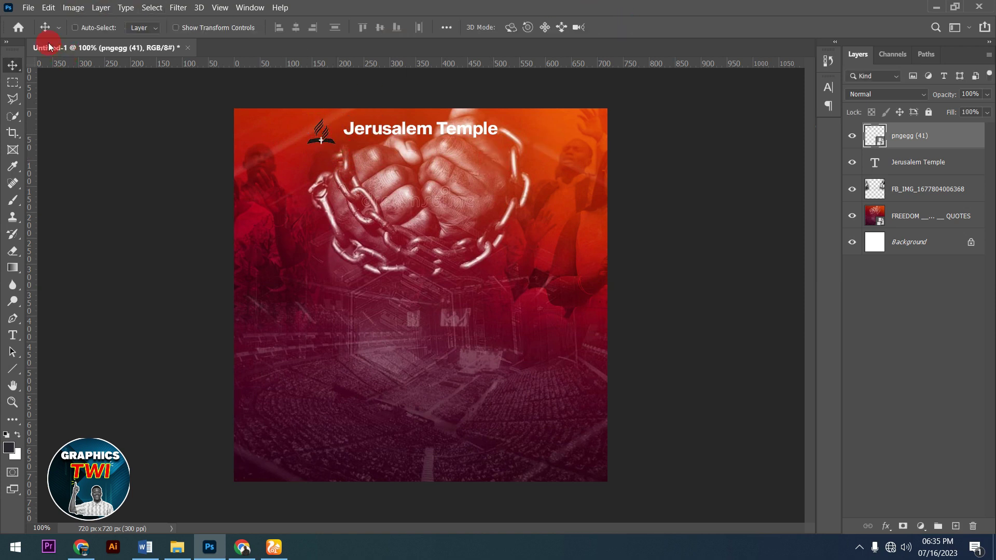
{"action": "mouse_move", "coordinate": [67, 82]}
{"action": "left_mouse_down"}
{"action": "mouse_move", "coordinate": [92, 97]}
{"action": "mouse_move", "coordinate": [110, 91]}
{"action": "left_mouse_up"}
{"action": "left_click_drag", "start_coordinate": [965, 146], "coordinate": [844, 150]}
{"action": "left_click", "coordinate": [418, 128]}
Step: Copy the word 'Presents' from the Word notes and return to Photoshop
{"action": "left_click", "coordinate": [145, 547]}
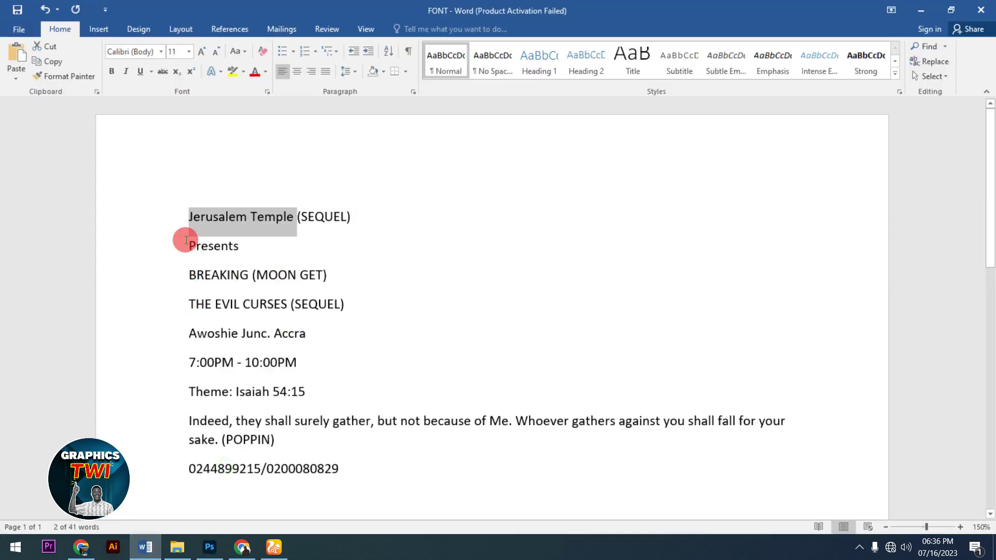
{"action": "left_click_drag", "start_coordinate": [185, 240], "coordinate": [254, 241]}
{"action": "right_click", "coordinate": [238, 246]}
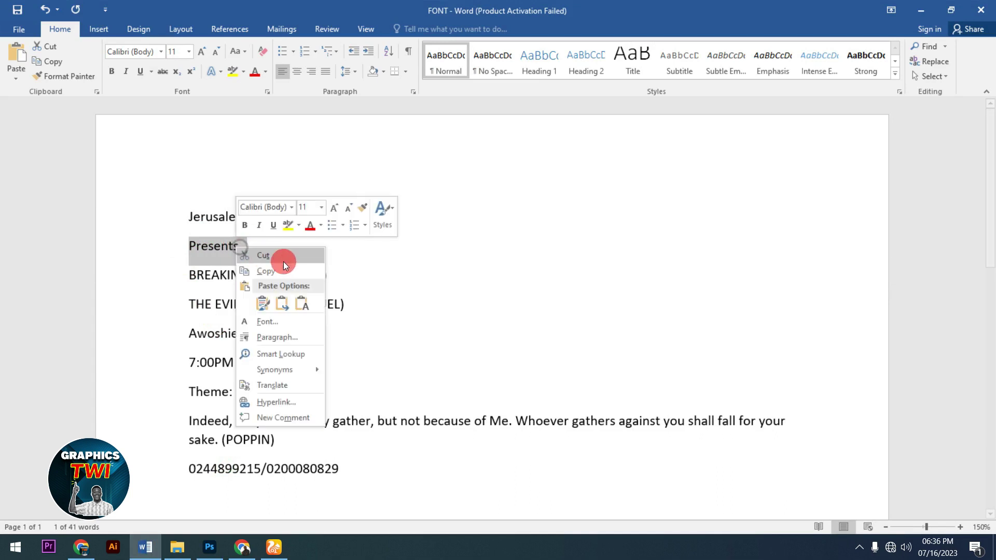
{"action": "left_click", "coordinate": [280, 269]}
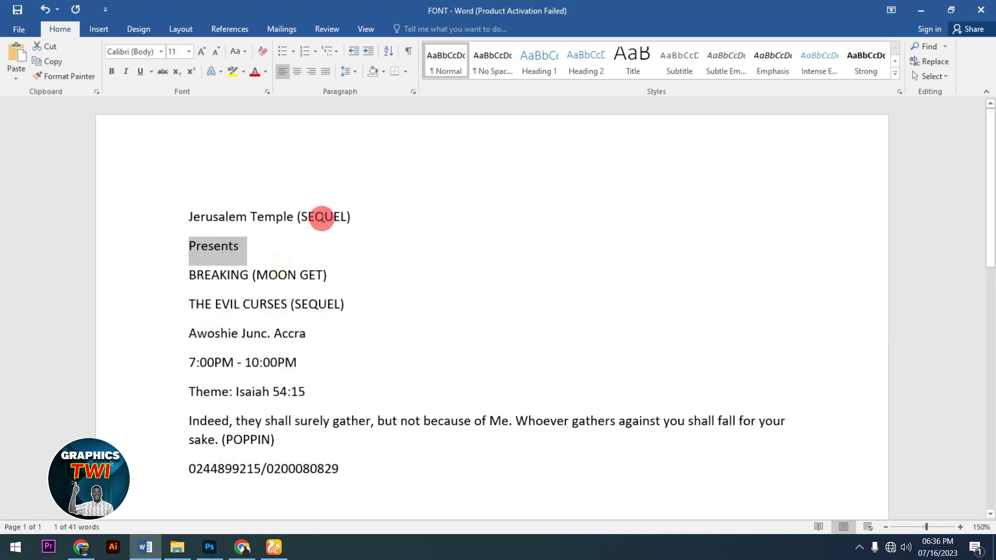
{"action": "left_click", "coordinate": [921, 9]}
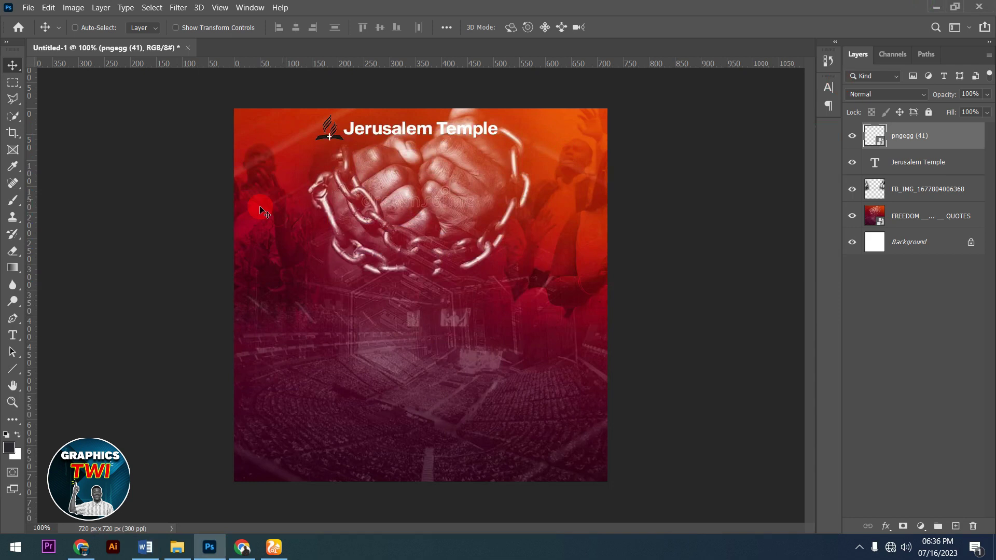
Step: Paste 'Presents' into a new text layer below the heading
{"action": "left_click", "coordinate": [12, 335]}
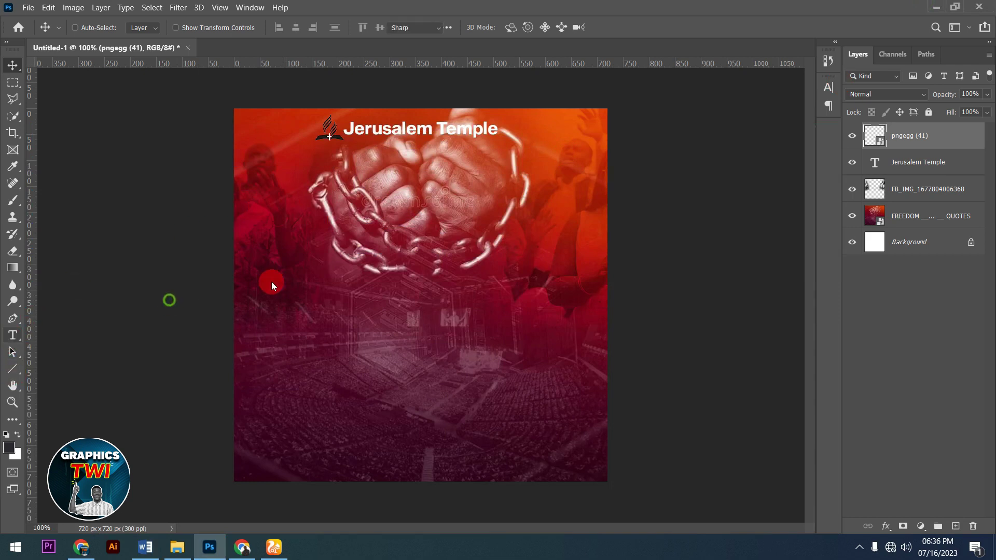
{"action": "left_click", "coordinate": [311, 270]}
{"action": "key", "text": "ctrl+v"}
{"action": "double_click", "coordinate": [384, 266]}
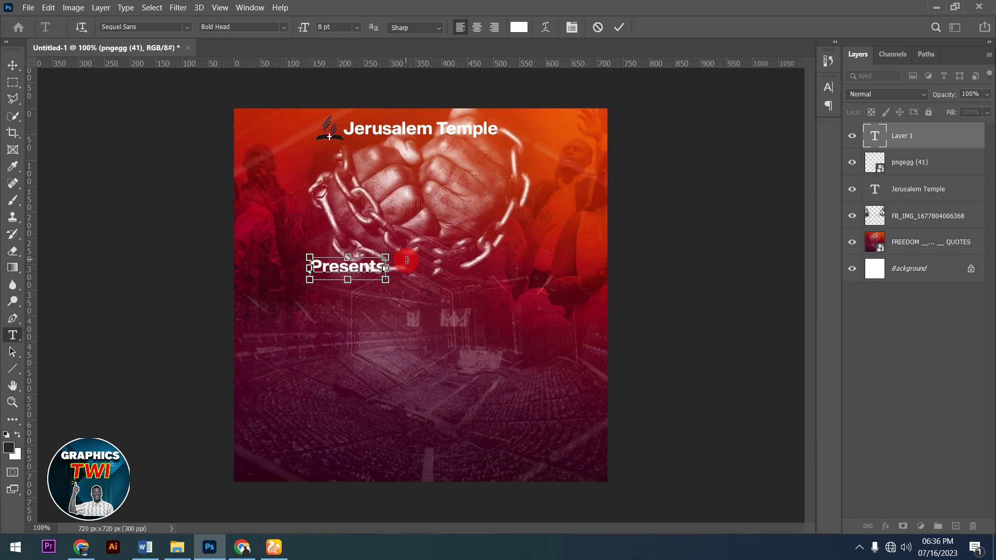
Step: Make the Presents text black at 6 pt
{"action": "left_click", "coordinate": [577, 30]}
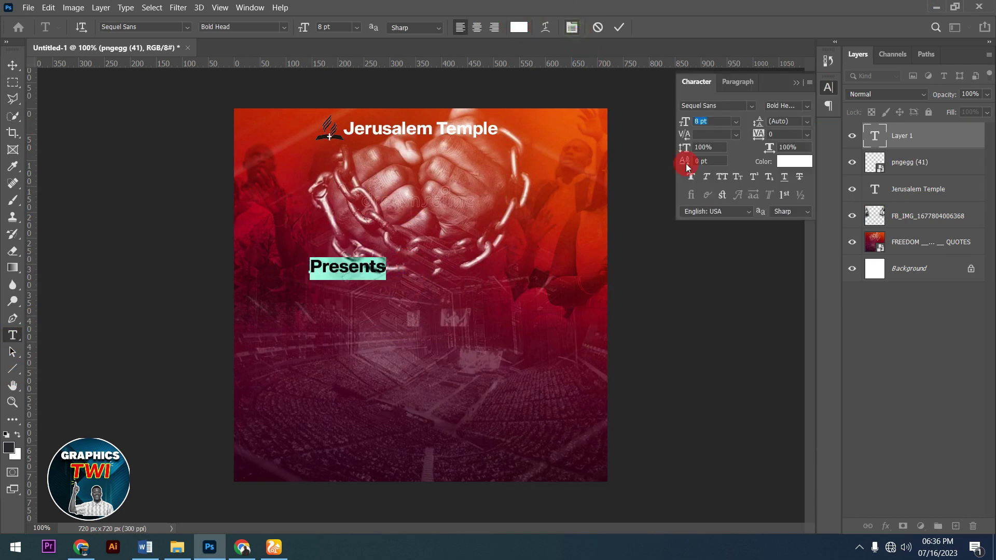
{"action": "left_click", "coordinate": [784, 162]}
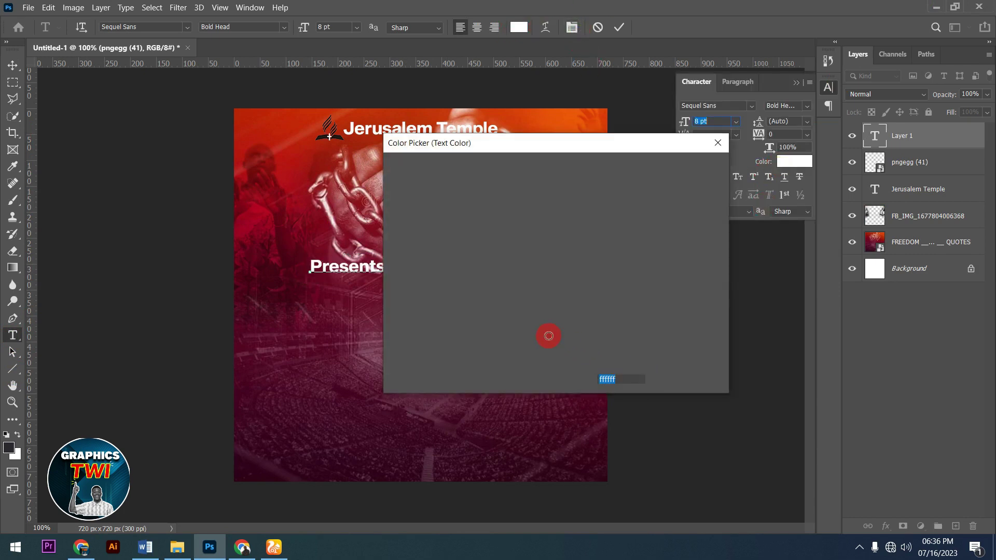
{"action": "left_click", "coordinate": [551, 335]}
{"action": "left_click", "coordinate": [683, 169]}
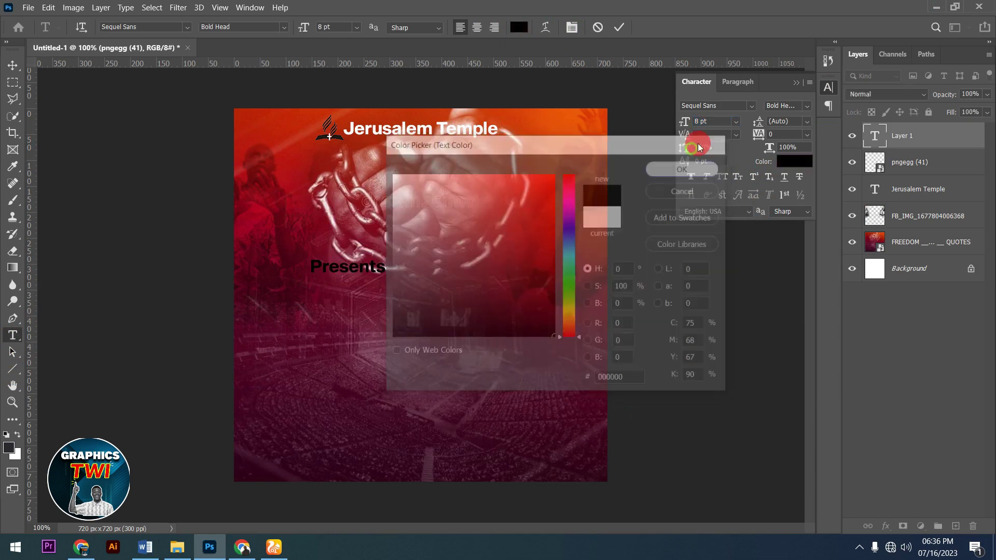
{"action": "left_click", "coordinate": [714, 120]}
{"action": "type", "text": "6"}
{"action": "key", "text": "Return"}
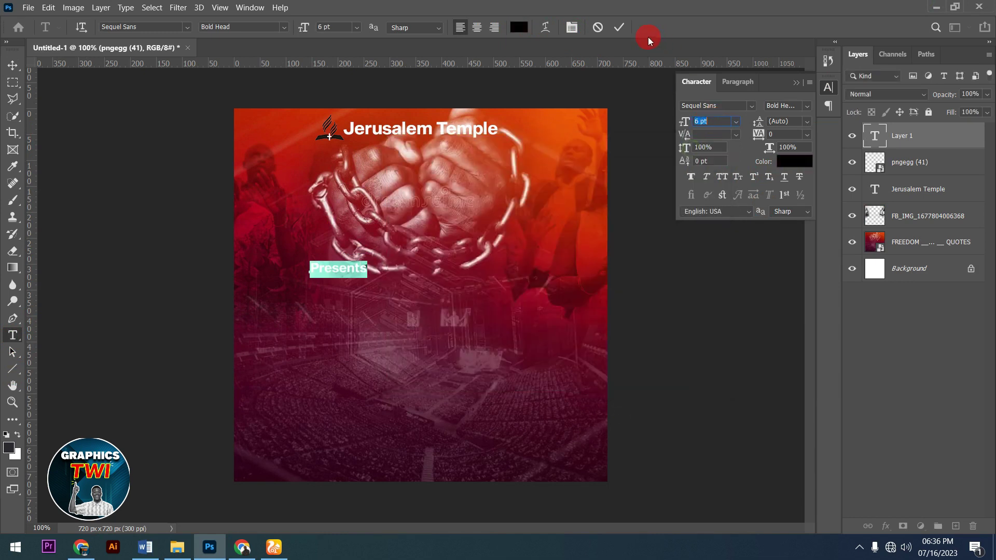
{"action": "left_click", "coordinate": [617, 33]}
Step: Position Presents centred horizontally just beneath the Jerusalem Temple heading
{"action": "left_click", "coordinate": [13, 65]}
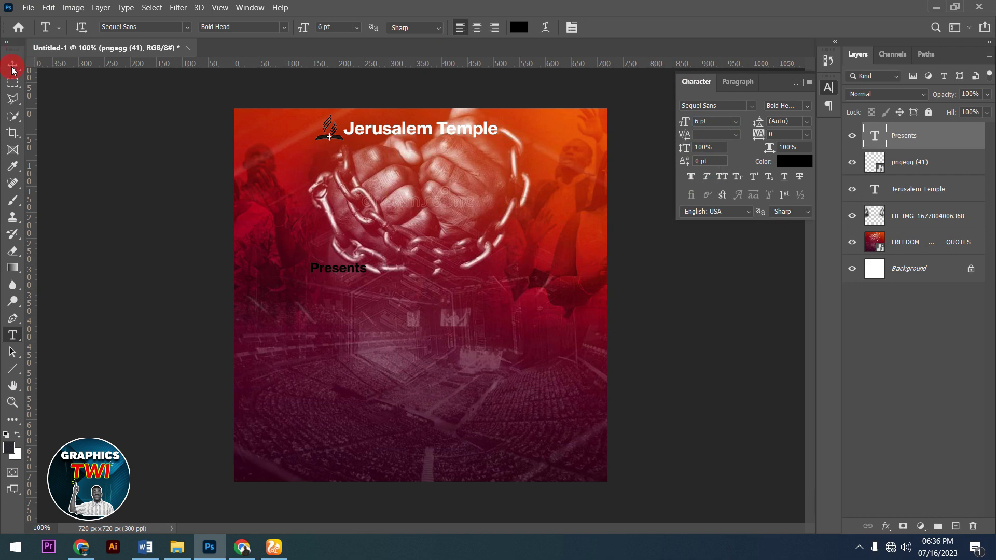
{"action": "left_click_drag", "start_coordinate": [329, 234], "coordinate": [434, 151]}
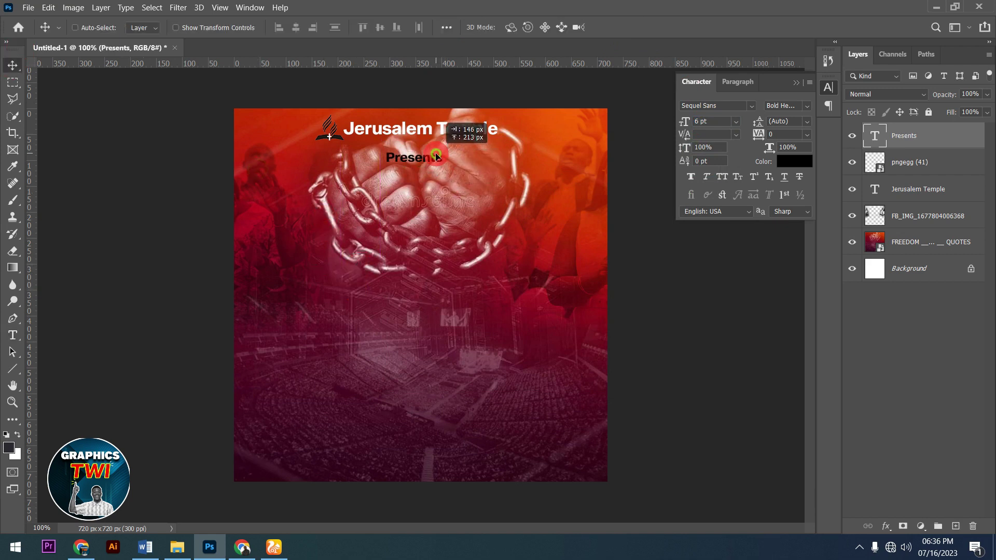
{"action": "left_click_drag", "start_coordinate": [433, 152], "coordinate": [437, 152]}
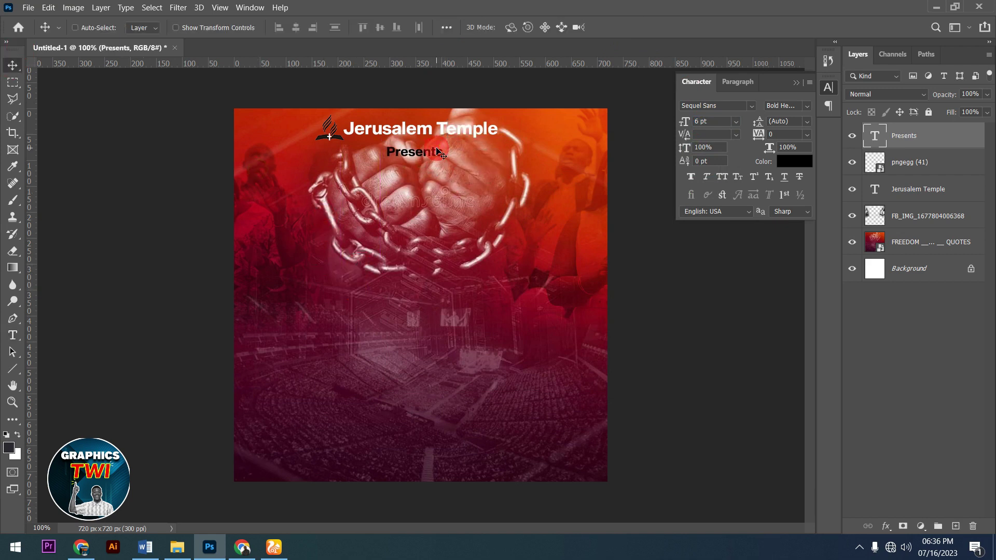
{"action": "key", "text": "ctrl+a"}
{"action": "left_click", "coordinate": [296, 28]}
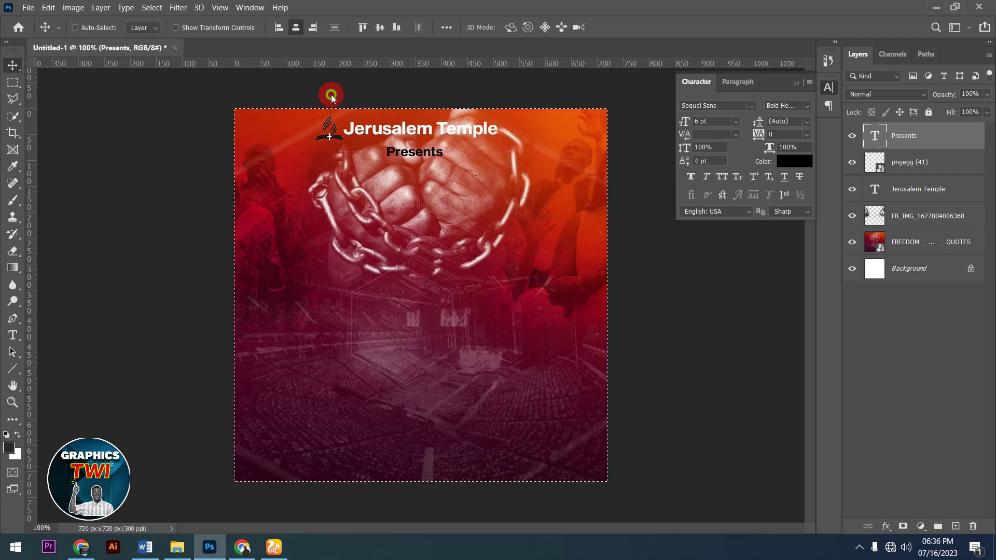
{"action": "key", "text": "ctrl+d"}
{"action": "key", "text": "Up"}
{"action": "key", "text": "Up"}
{"action": "key", "text": "Up"}
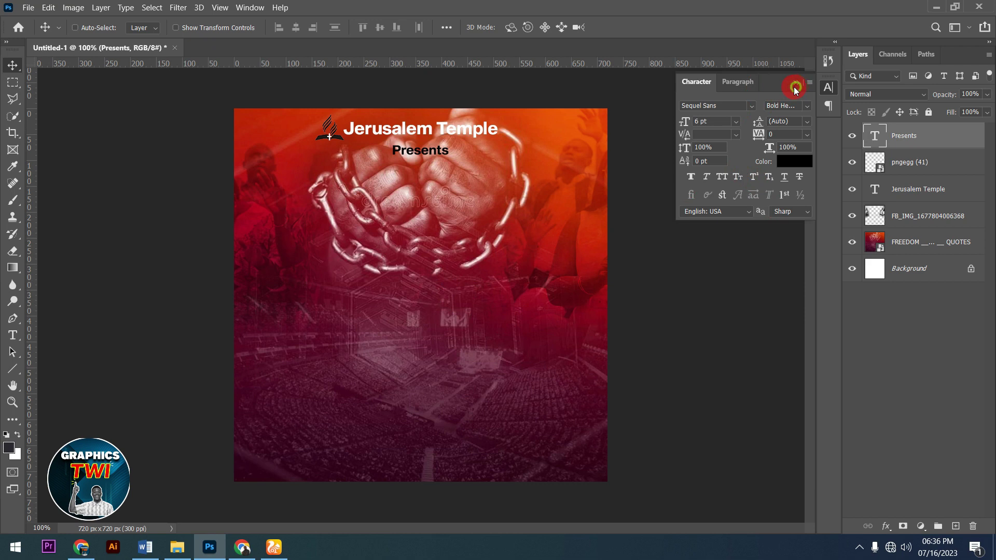
Step: Copy the letter B of BREAKING from the Word notes and return to Photoshop
{"action": "left_click", "coordinate": [145, 548]}
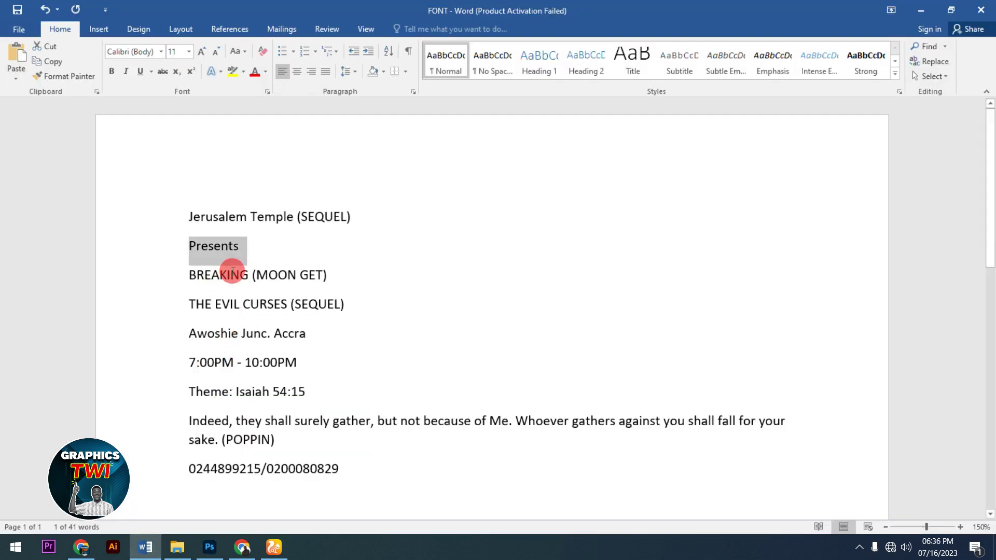
{"action": "left_click", "coordinate": [192, 275]}
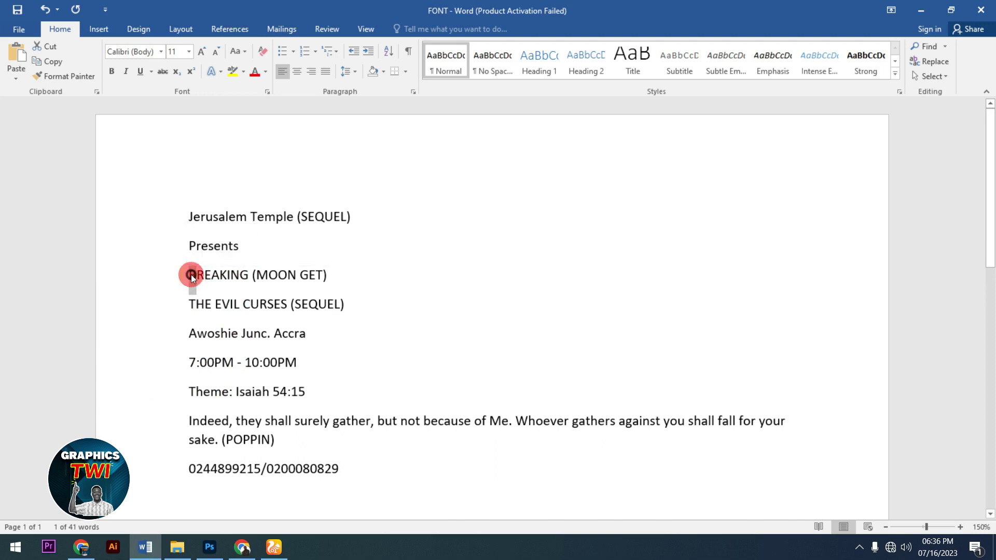
{"action": "right_click", "coordinate": [191, 275]}
{"action": "left_click", "coordinate": [213, 303]}
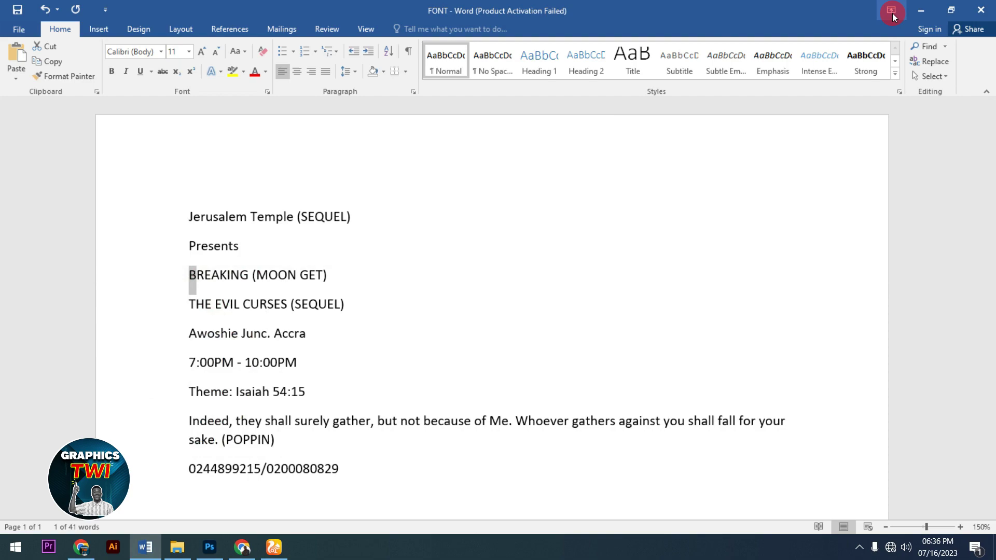
{"action": "left_click", "coordinate": [921, 11]}
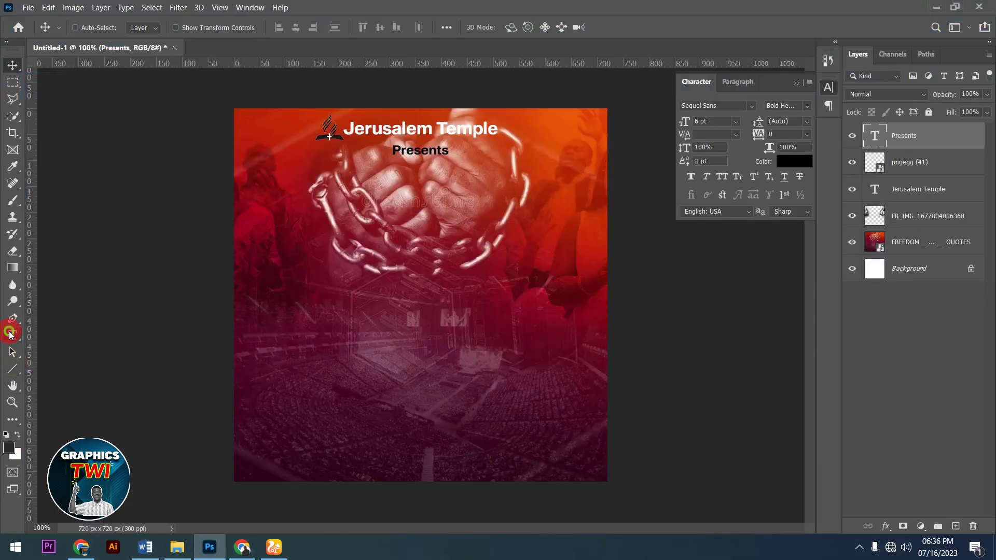
Step: Type a B in a new text layer and colour it white
{"action": "left_click", "coordinate": [10, 333]}
{"action": "left_click", "coordinate": [290, 308]}
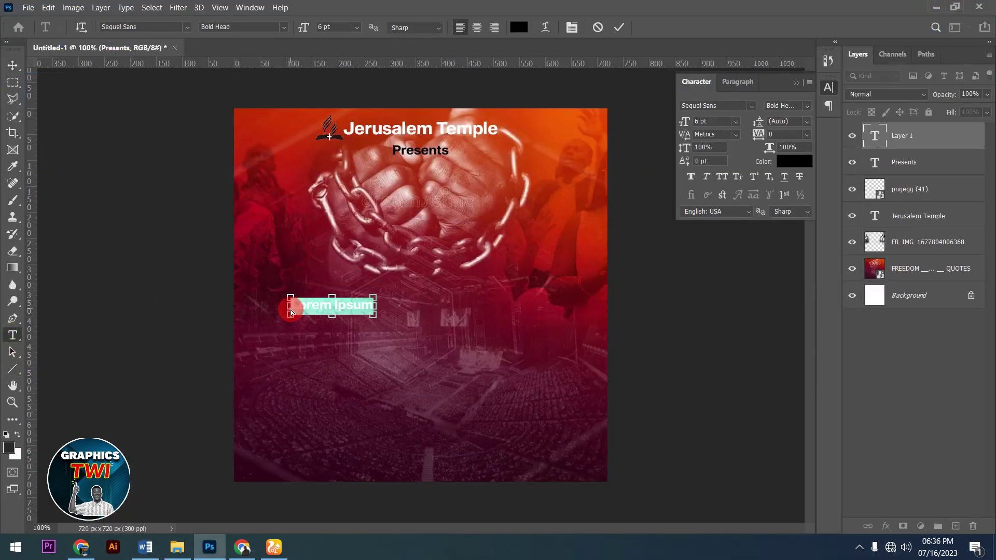
{"action": "type", "text": "B"}
{"action": "left_click_drag", "start_coordinate": [319, 318], "coordinate": [291, 308]}
{"action": "left_click", "coordinate": [798, 162]}
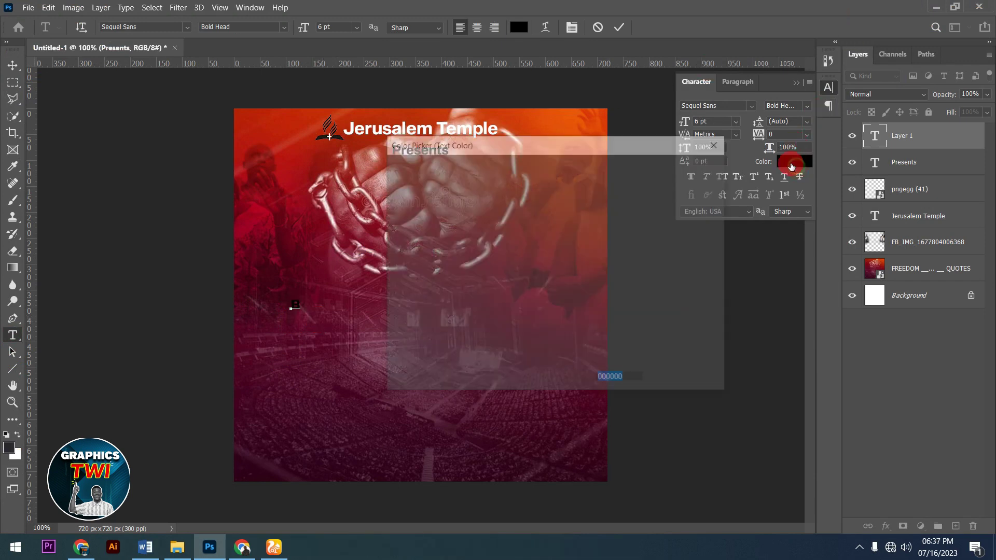
{"action": "left_click", "coordinate": [394, 184]}
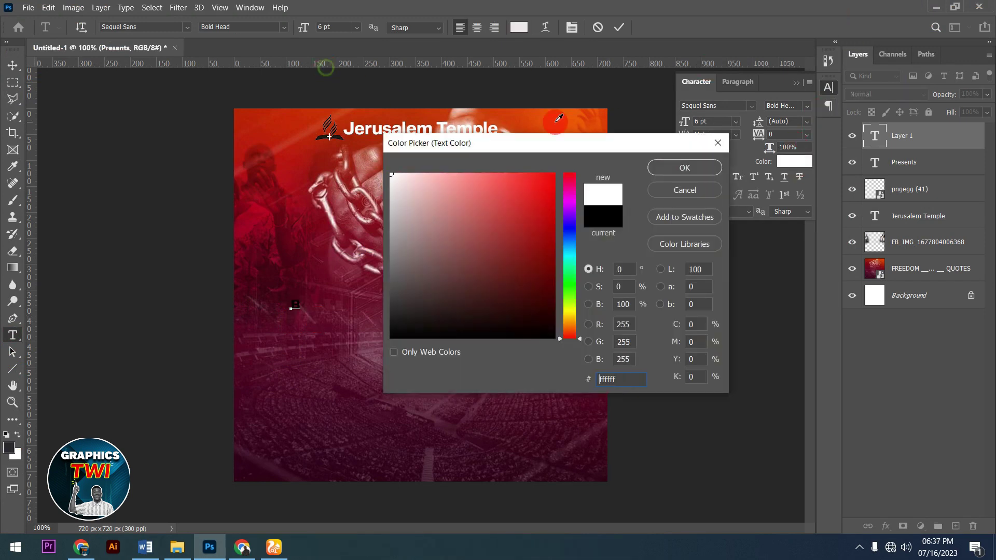
{"action": "left_click", "coordinate": [670, 167]}
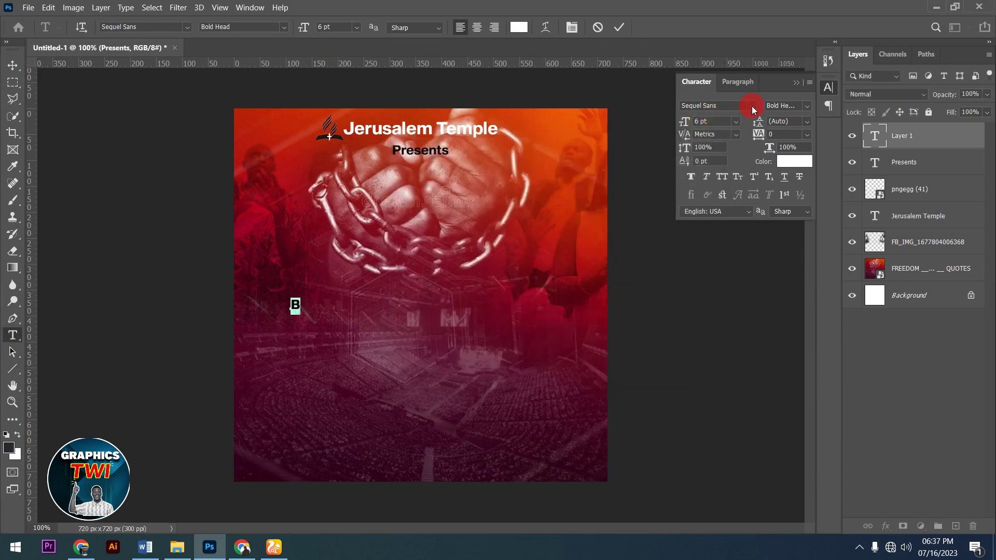
Step: Set the B in MOON GET! Heavy at 38 pt and move it to the left edge
{"action": "left_click", "coordinate": [752, 106]}
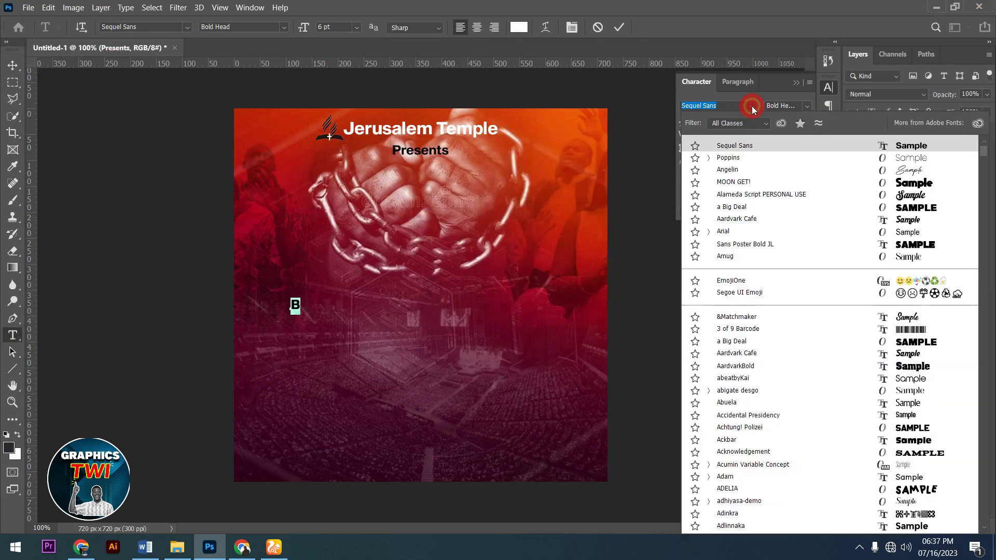
{"action": "left_click", "coordinate": [904, 182]}
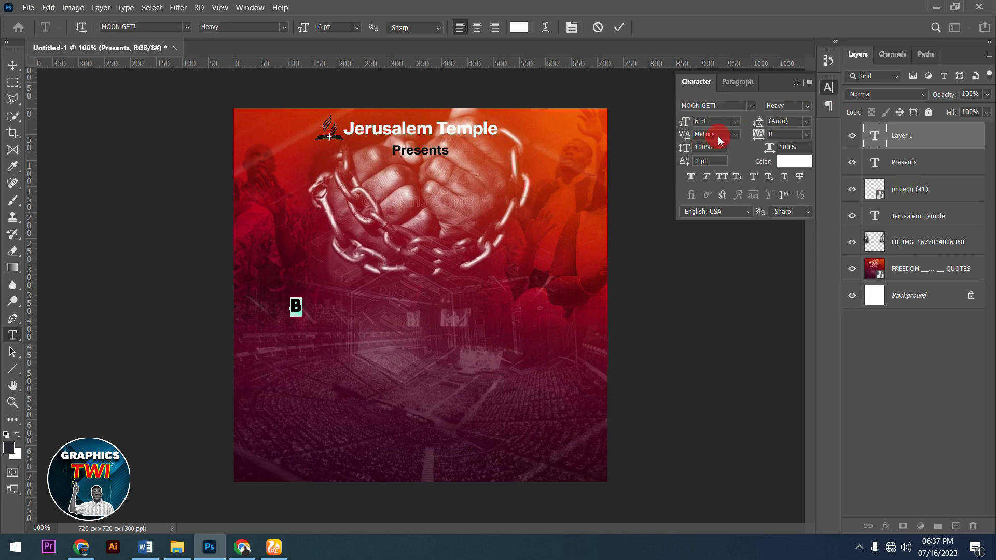
{"action": "scroll", "coordinate": [714, 122], "scroll_direction": "up", "scroll_amount": 5}
{"action": "scroll", "coordinate": [714, 123], "scroll_direction": "up", "scroll_amount": 12}
{"action": "scroll", "coordinate": [714, 122], "scroll_direction": "up", "scroll_amount": 2}
{"action": "scroll", "coordinate": [714, 123], "scroll_direction": "up", "scroll_amount": 6}
{"action": "scroll", "coordinate": [714, 122], "scroll_direction": "up", "scroll_amount": 5}
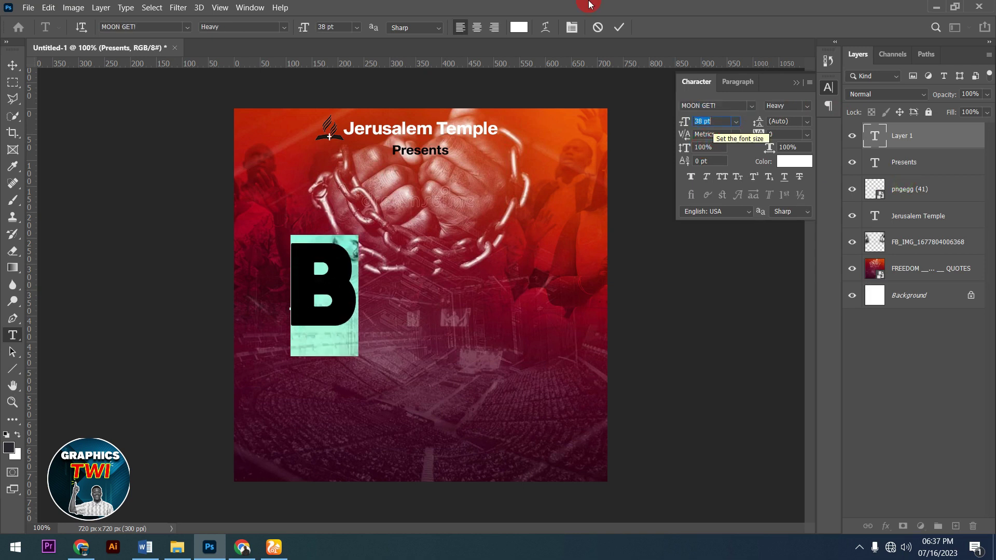
{"action": "left_click", "coordinate": [619, 29]}
{"action": "left_click", "coordinate": [12, 65]}
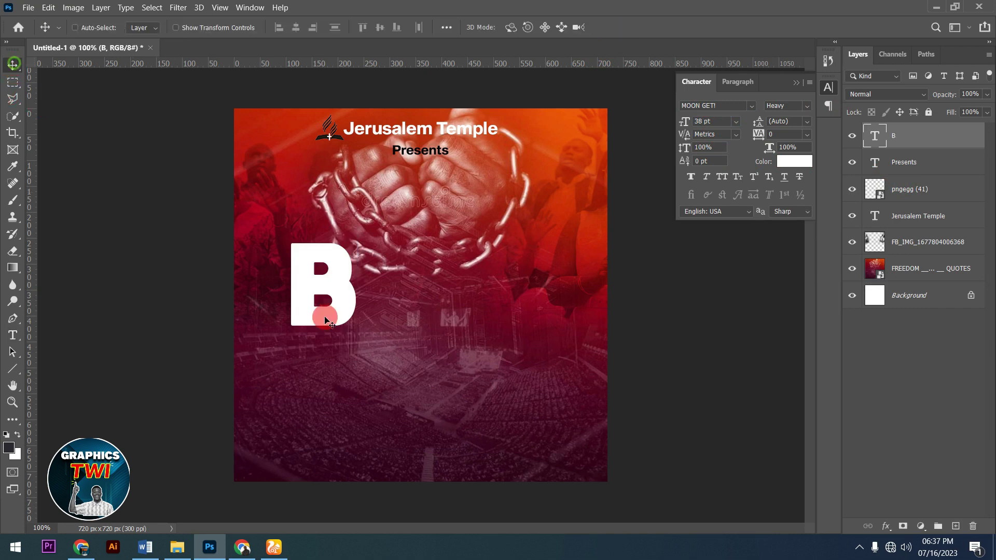
{"action": "left_click_drag", "start_coordinate": [348, 314], "coordinate": [298, 333]}
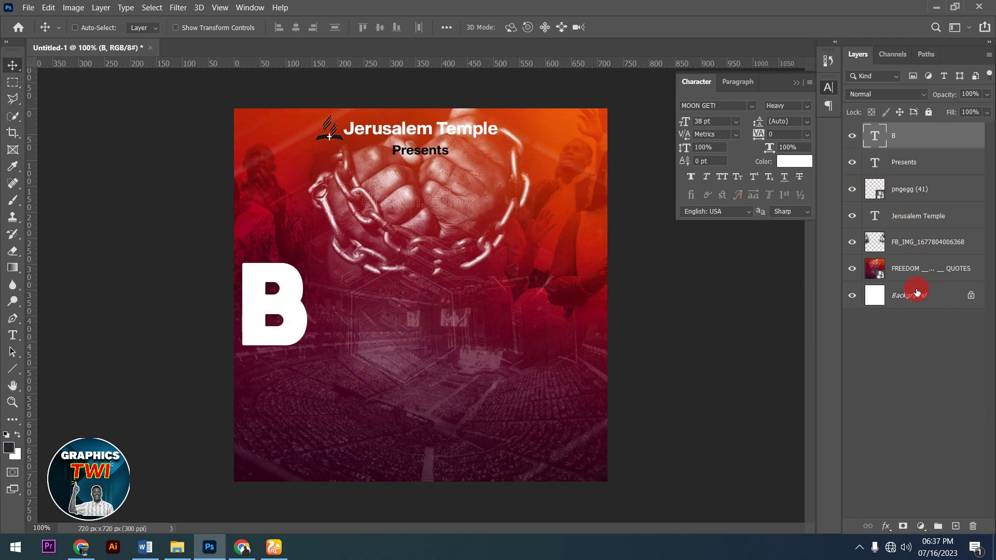
Step: Group the FB_IMG and FREEDOM background layers as BG
{"action": "left_click", "coordinate": [911, 271]}
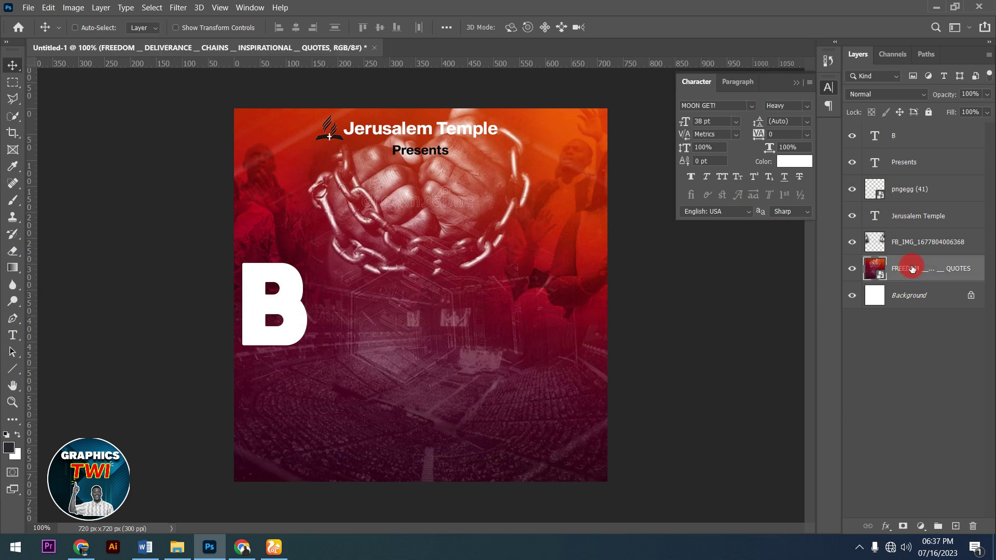
{"action": "left_click", "coordinate": [911, 243]}
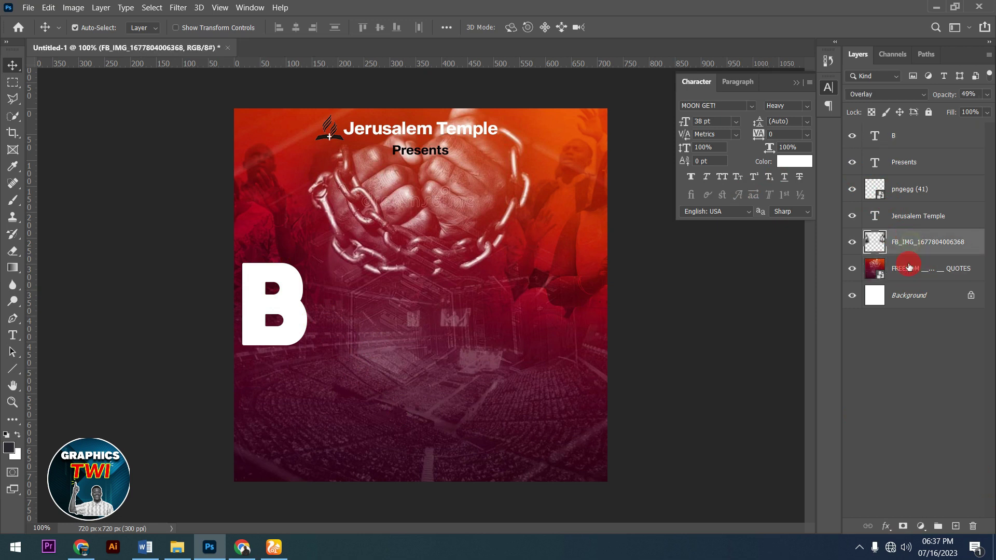
{"action": "left_click", "coordinate": [909, 268], "text": "ctrl"}
{"action": "key", "text": "ctrl+g"}
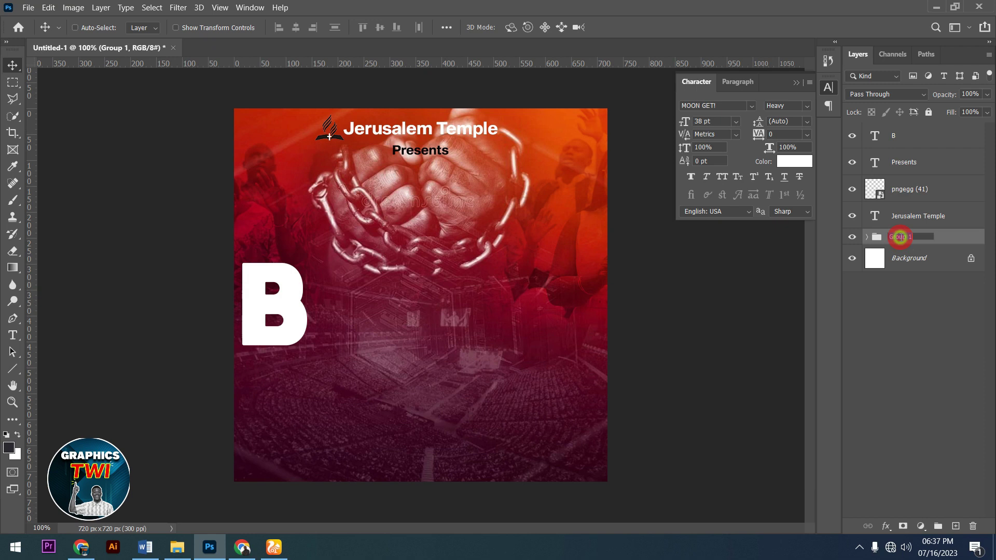
{"action": "type", "text": "G"}
{"action": "left_click", "coordinate": [903, 196]}
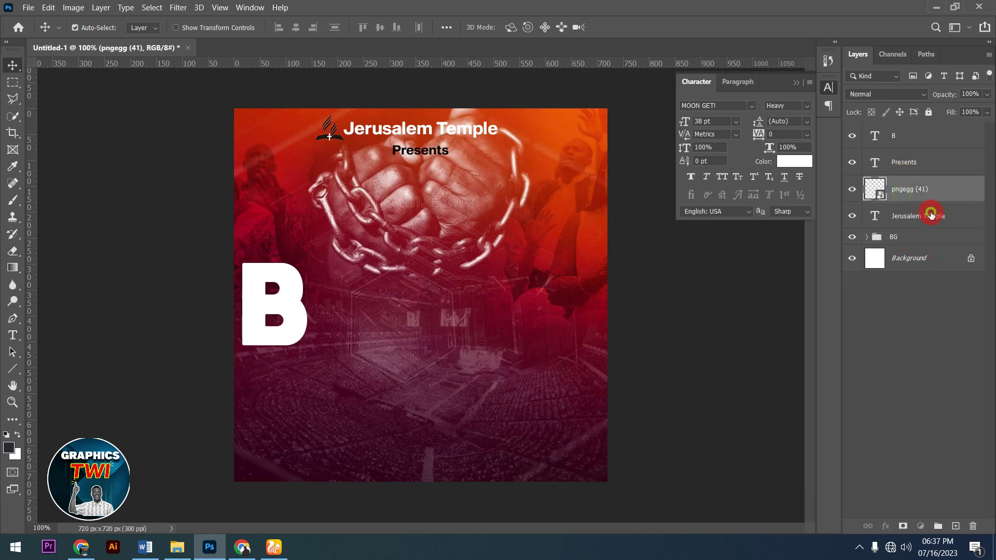
Step: Group the Jerusalem Temple, pngegg (41) and Presents layers as LOGO
{"action": "left_click", "coordinate": [930, 215], "text": "shift"}
{"action": "left_click", "coordinate": [906, 162], "text": "shift"}
{"action": "left_click", "coordinate": [906, 140], "text": "shift"}
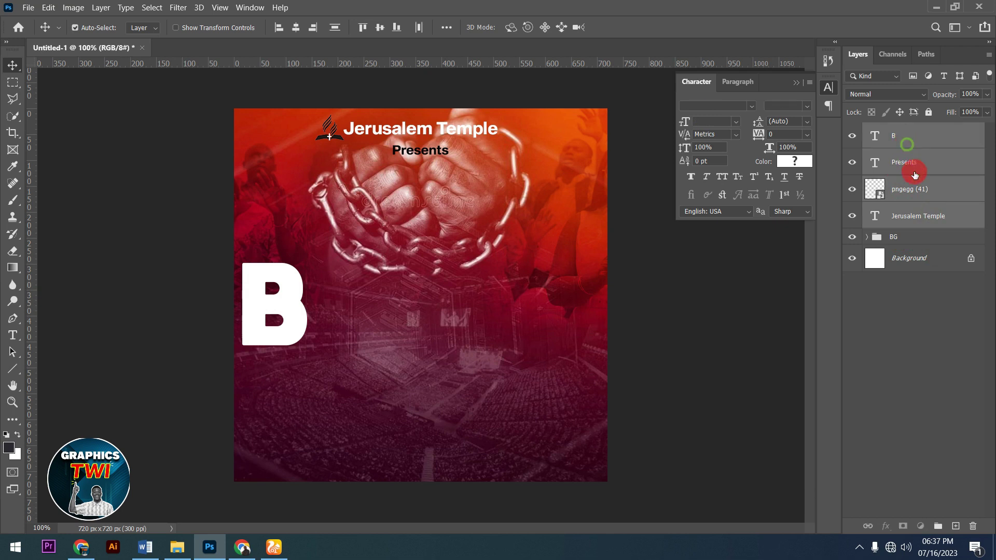
{"action": "left_click_drag", "start_coordinate": [915, 175], "coordinate": [916, 171]}
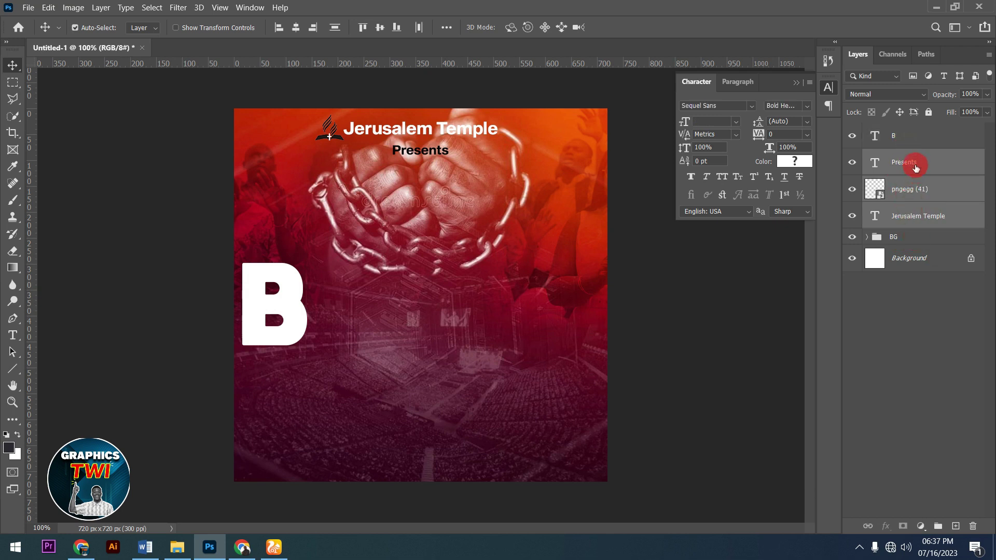
{"action": "key", "text": "ctrl+g"}
{"action": "double_click", "coordinate": [899, 158]}
{"action": "type", "text": "LOGO"}
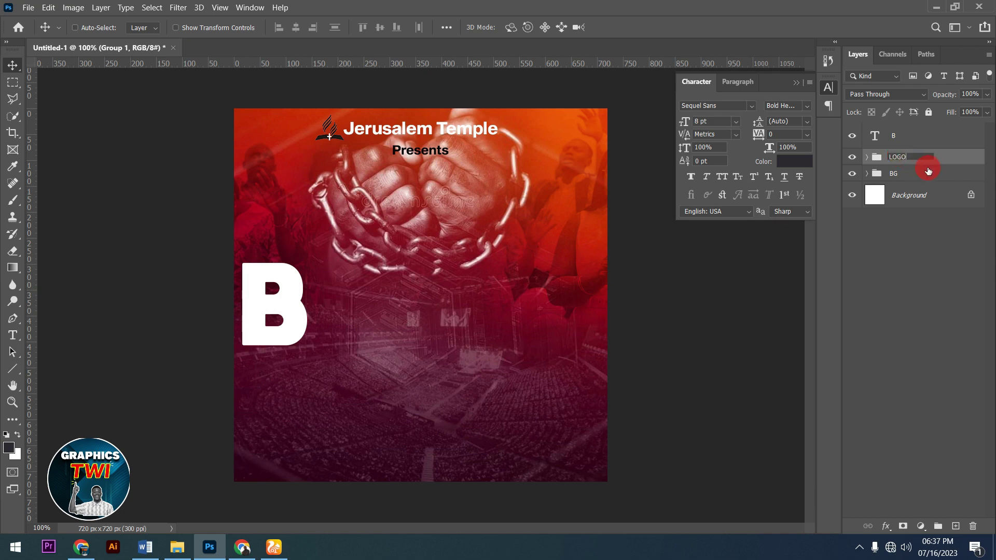
{"action": "left_click", "coordinate": [917, 136]}
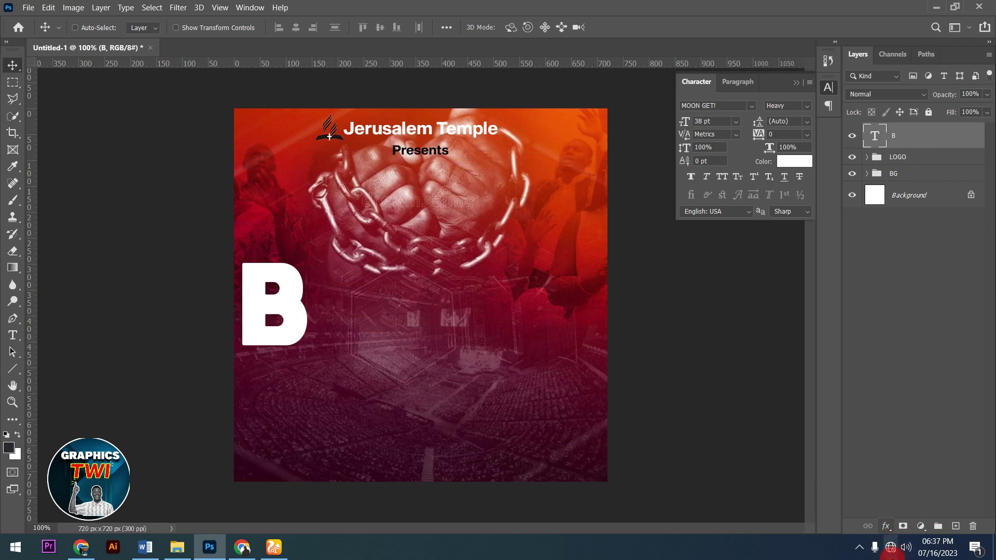
Step: Add a layer mask to the B and pick a basic black-to-white gradient
{"action": "left_click", "coordinate": [902, 527]}
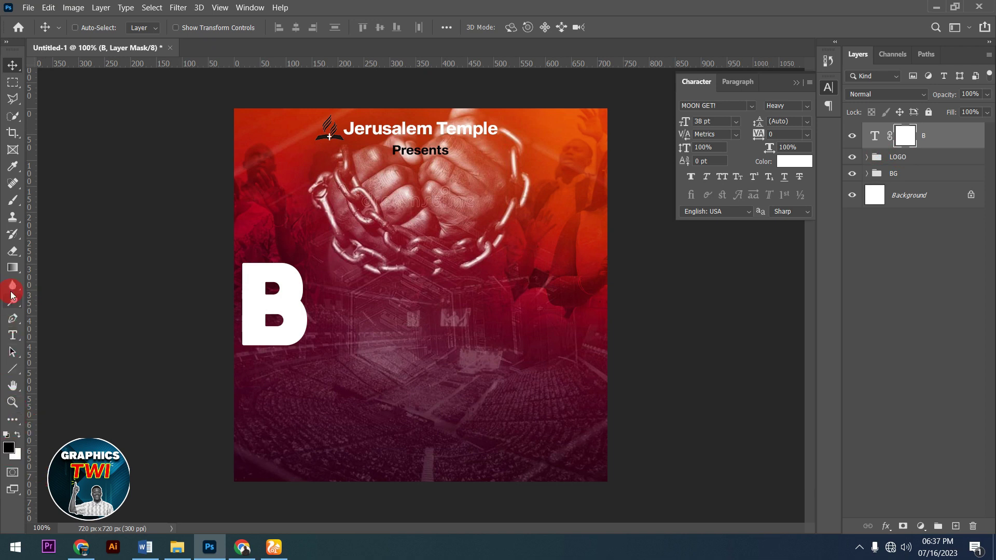
{"action": "left_click", "coordinate": [13, 269]}
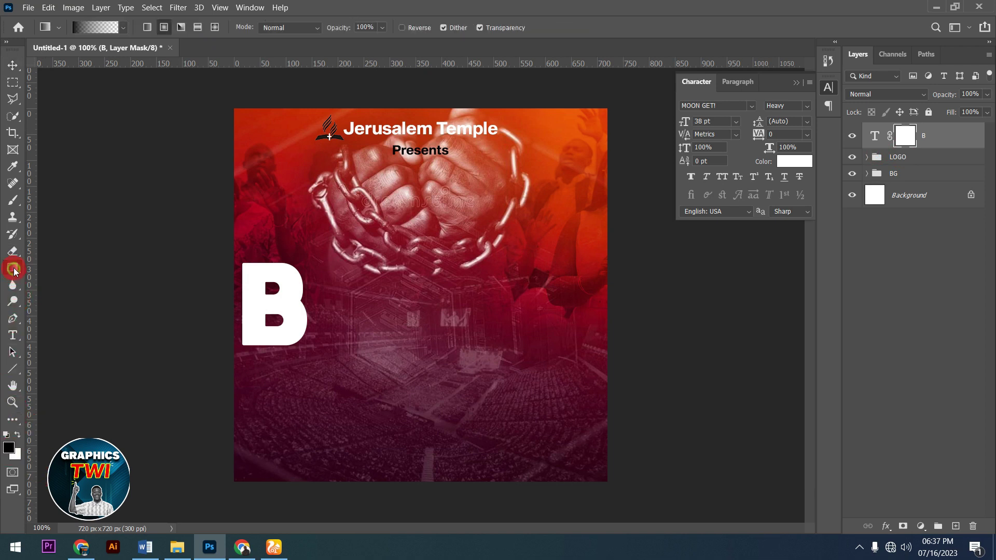
{"action": "left_click", "coordinate": [123, 29]}
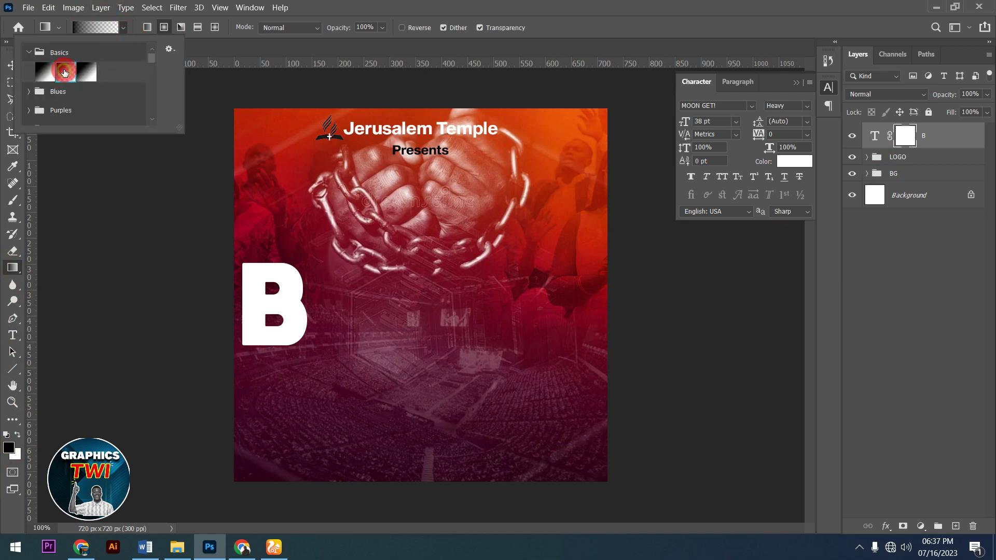
{"action": "left_click", "coordinate": [328, 216]}
{"action": "left_click", "coordinate": [468, 5]}
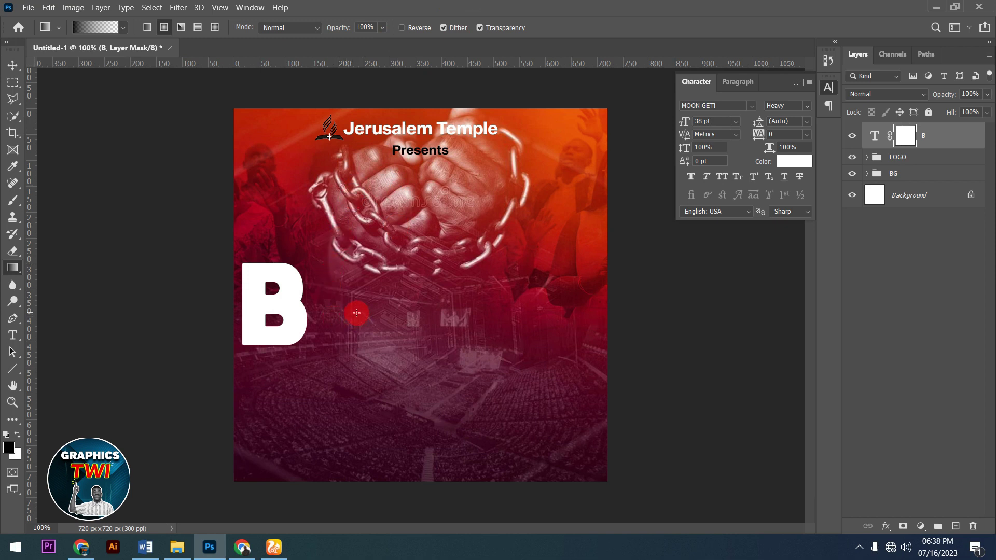
Step: Draw the gradient across the B's mask so its lower part fades softly
{"action": "left_click_drag", "start_coordinate": [354, 312], "coordinate": [268, 308]}
{"action": "key", "text": "ctrl+z"}
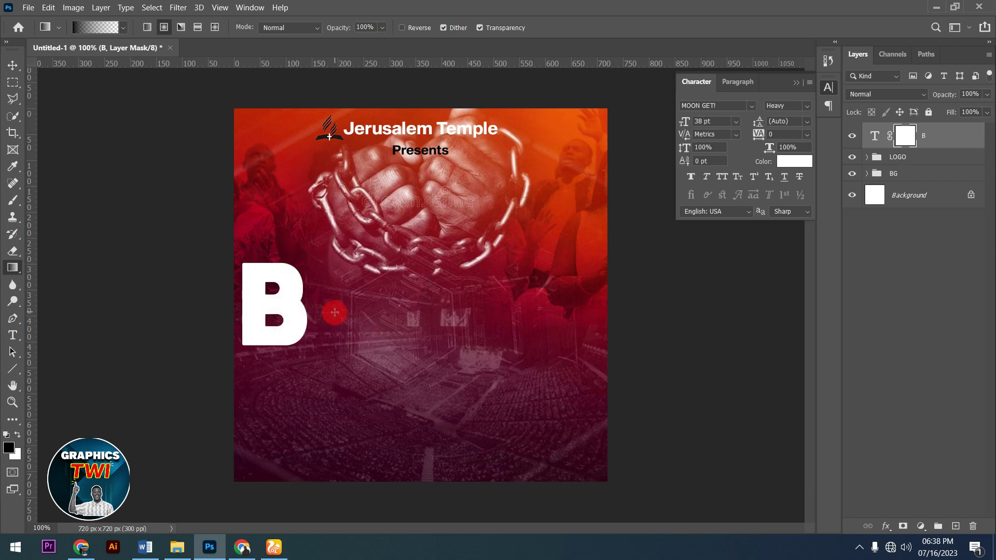
{"action": "left_click_drag", "start_coordinate": [342, 305], "coordinate": [259, 303]}
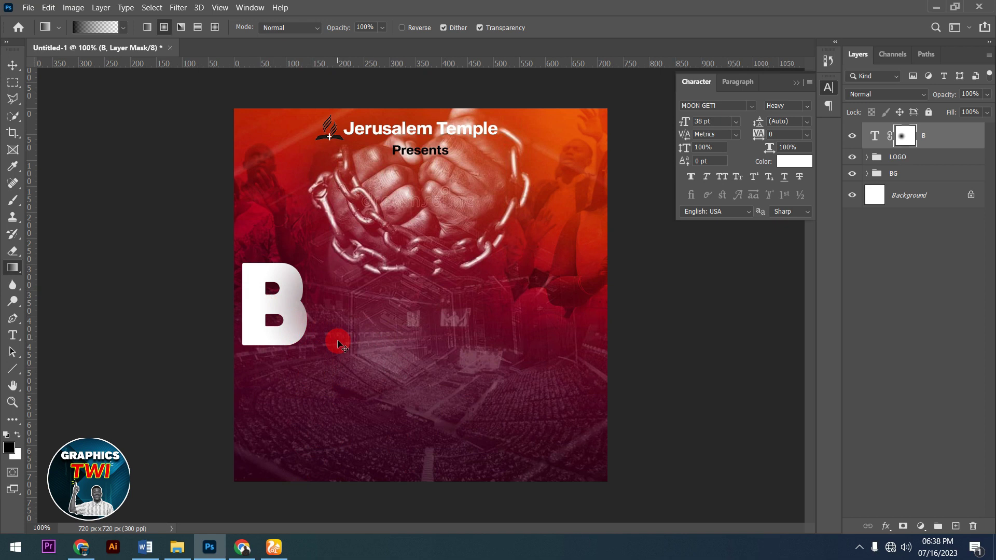
{"action": "left_click_drag", "start_coordinate": [338, 344], "coordinate": [250, 307]}
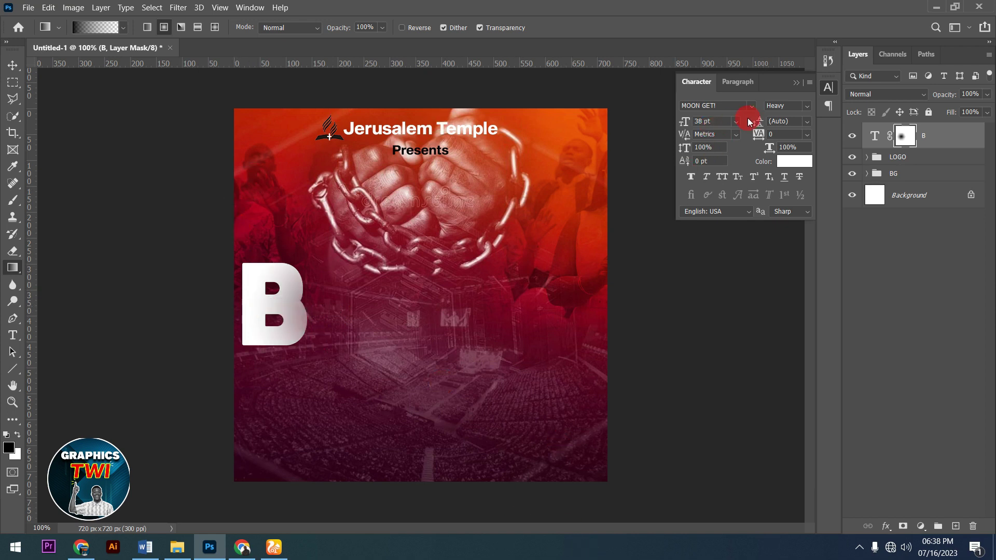
{"action": "left_click", "coordinate": [797, 83]}
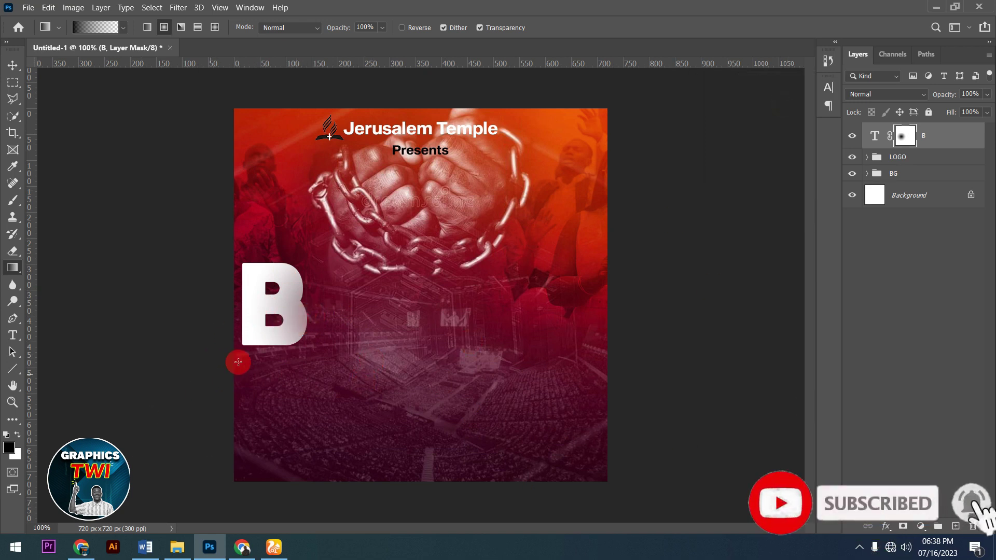
Step: Duplicate the B letter layer, retype it as R and slide it right of the B
{"action": "right_click", "coordinate": [961, 136]}
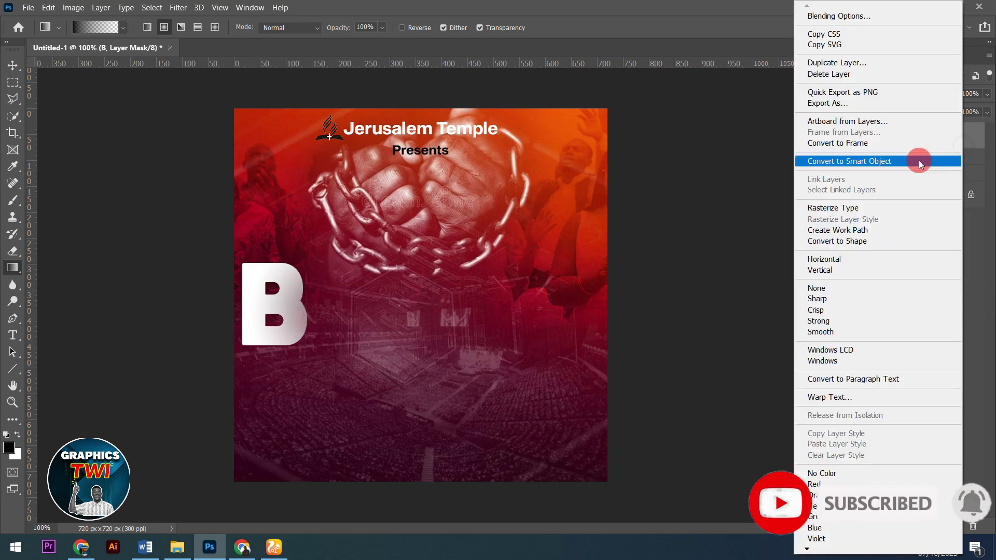
{"action": "left_click", "coordinate": [831, 63]}
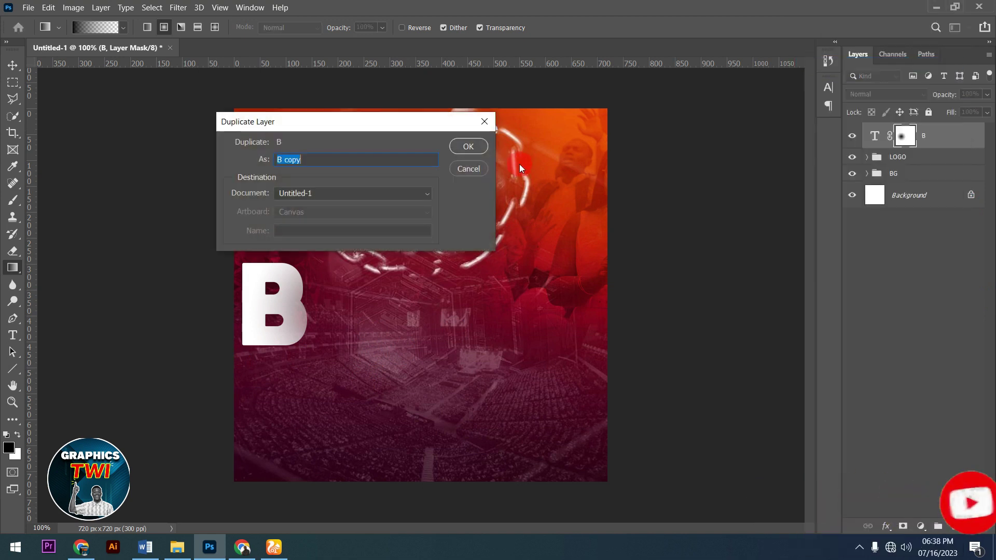
{"action": "left_click", "coordinate": [470, 145]}
{"action": "left_click", "coordinate": [13, 335]}
{"action": "left_click_drag", "start_coordinate": [239, 303], "coordinate": [352, 306]}
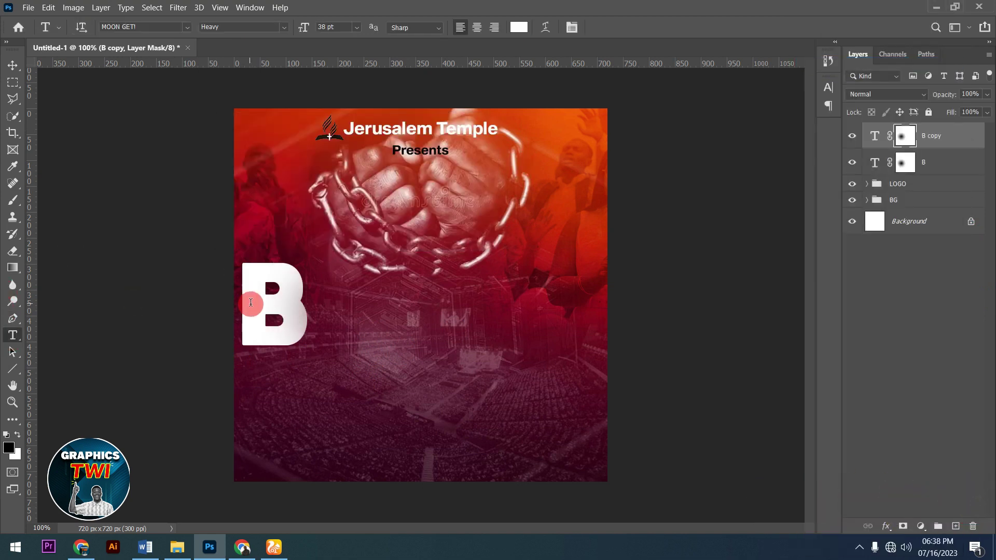
{"action": "left_click", "coordinate": [351, 310]}
{"action": "left_click", "coordinate": [619, 28]}
{"action": "type", "text": "R"}
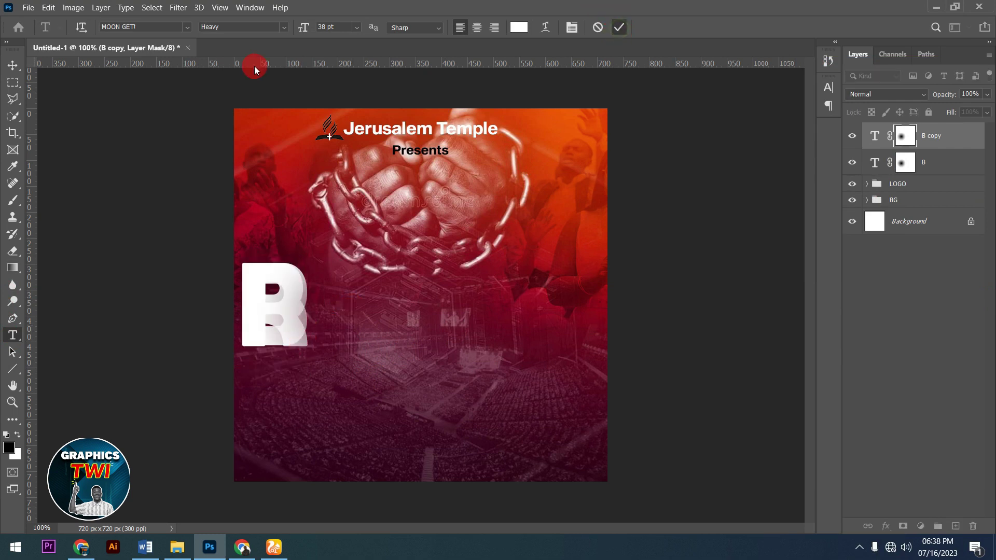
{"action": "left_click", "coordinate": [13, 66]}
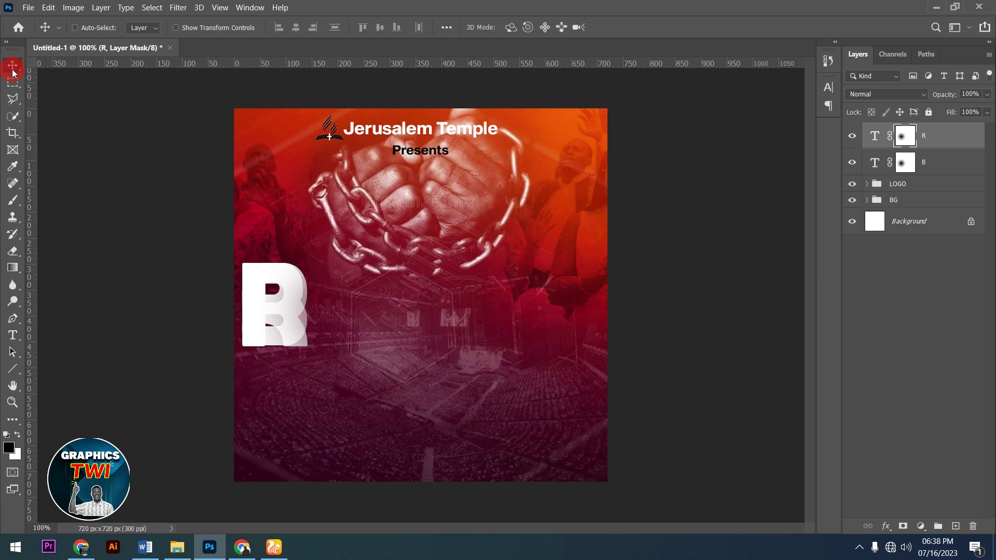
{"action": "mouse_move", "coordinate": [12, 72]}
{"action": "left_mouse_down"}
{"action": "mouse_move", "coordinate": [347, 219]}
{"action": "mouse_move", "coordinate": [420, 275]}
{"action": "mouse_move", "coordinate": [388, 330]}
{"action": "left_mouse_up"}
Step: Duplicate the R layer as an E and nudge it right to spell BRE
{"action": "right_click", "coordinate": [953, 139]}
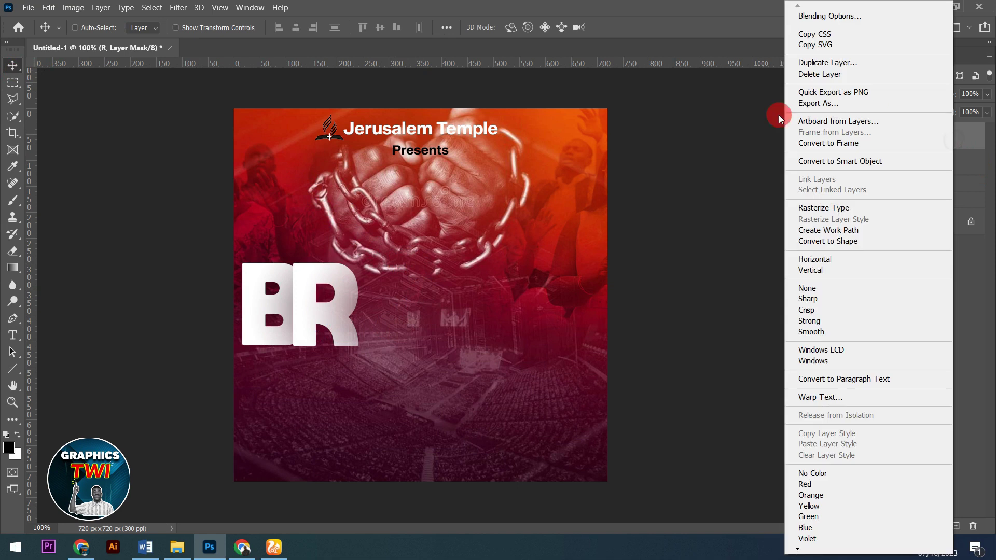
{"action": "left_click", "coordinate": [811, 68]}
{"action": "key", "text": "Return"}
{"action": "left_click", "coordinate": [13, 335]}
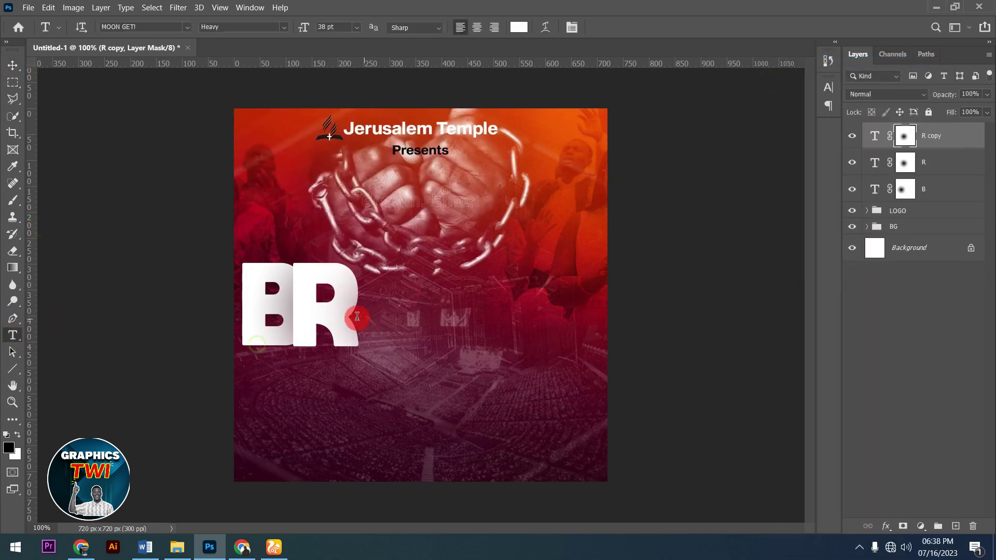
{"action": "left_click_drag", "start_coordinate": [316, 321], "coordinate": [440, 330]}
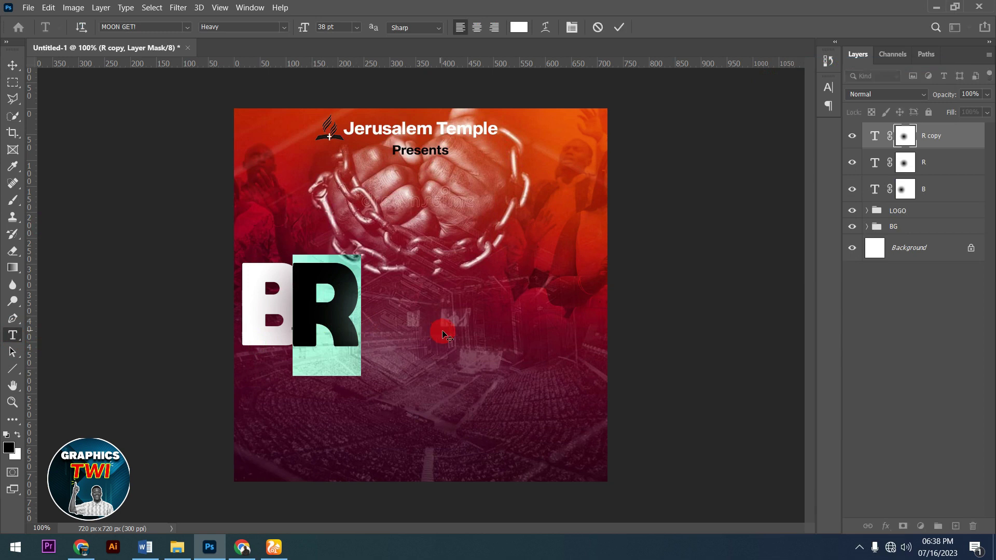
{"action": "left_click", "coordinate": [444, 334]}
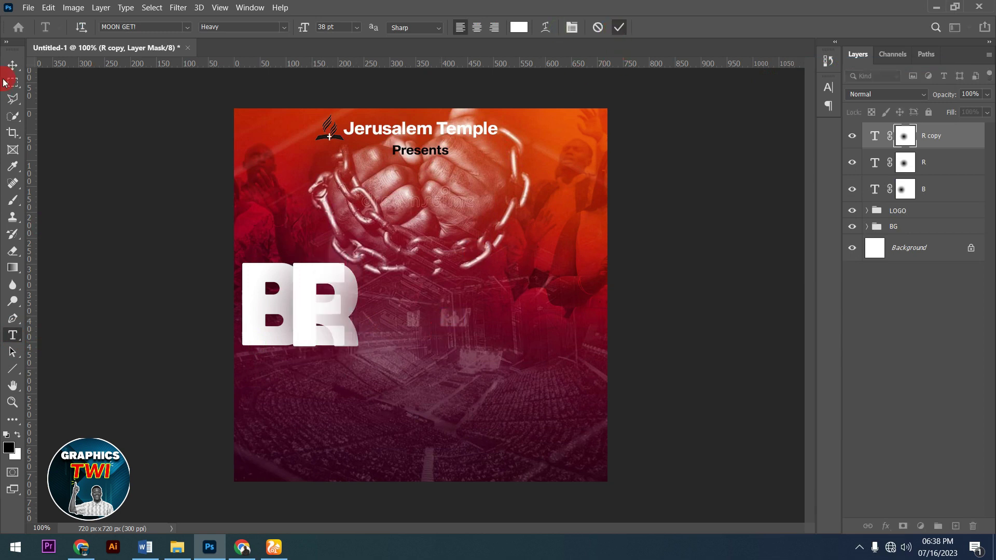
{"action": "left_click", "coordinate": [21, 66]}
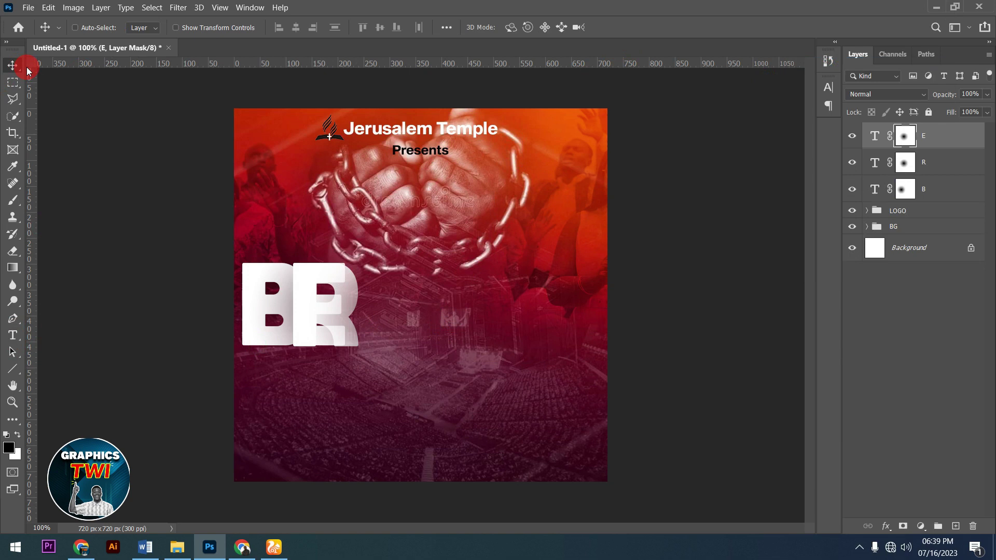
{"action": "key", "text": "shift+Right"}
{"action": "key", "text": "shift+Right"}
{"action": "key", "text": "shift+Right"}
{"action": "key", "text": "shift+Right"}
{"action": "key", "text": "shift+Right"}
{"action": "key", "text": "shift+Right"}
{"action": "key", "text": "shift+Right"}
{"action": "key", "text": "shift+Right"}
{"action": "key", "text": "shift+Right"}
{"action": "key", "text": "shift+Right"}
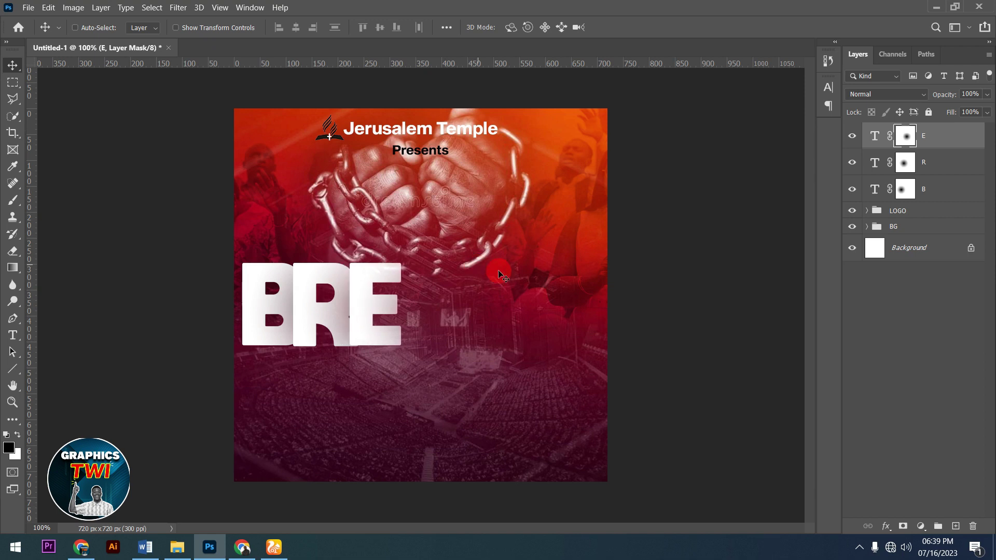
Step: Duplicate the E layer as an A and place it right of the E
{"action": "right_click", "coordinate": [948, 137]}
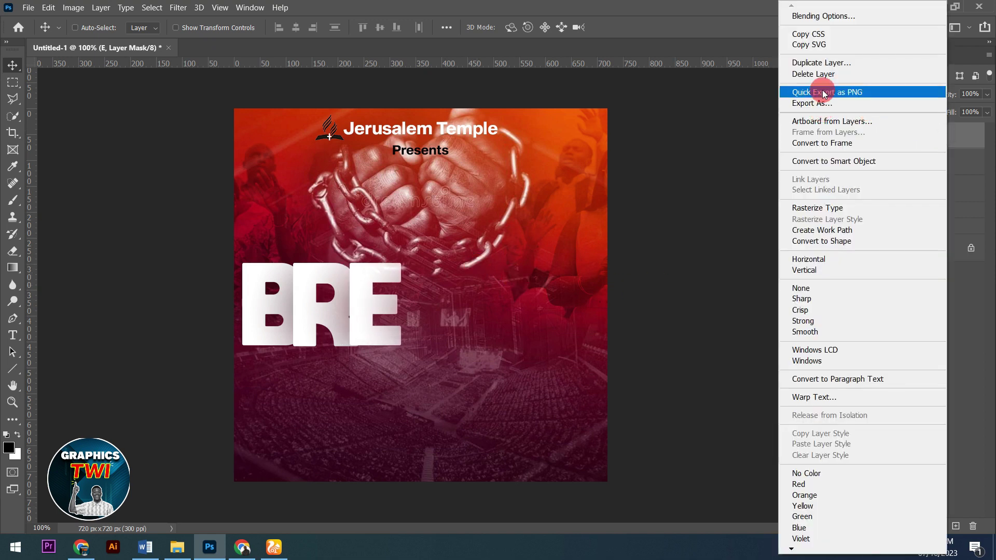
{"action": "left_click", "coordinate": [812, 62]}
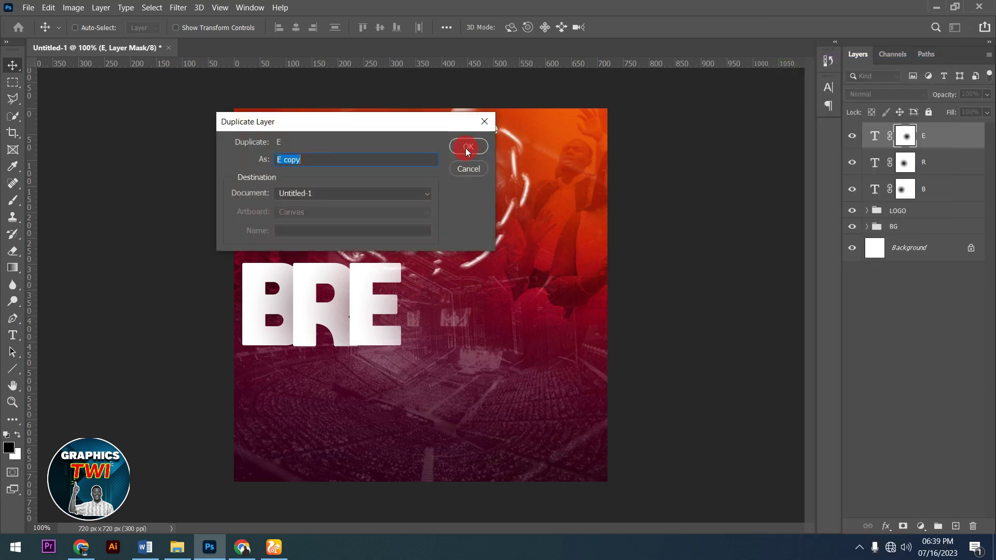
{"action": "left_click", "coordinate": [469, 148]}
{"action": "left_click", "coordinate": [8, 342]}
{"action": "left_click_drag", "start_coordinate": [345, 322], "coordinate": [472, 344]}
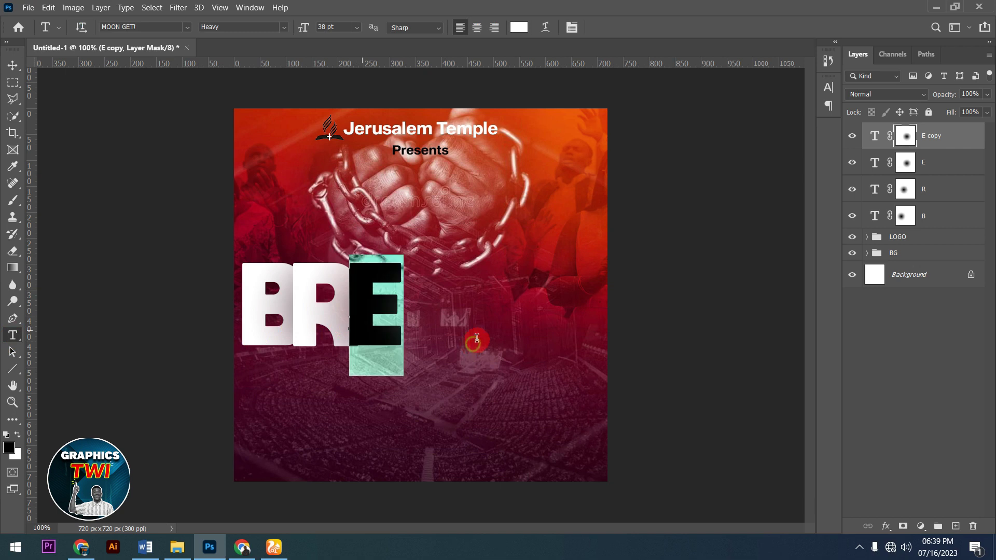
{"action": "type", "text": "A"}
{"action": "left_click", "coordinate": [620, 27]}
{"action": "left_click", "coordinate": [14, 71]}
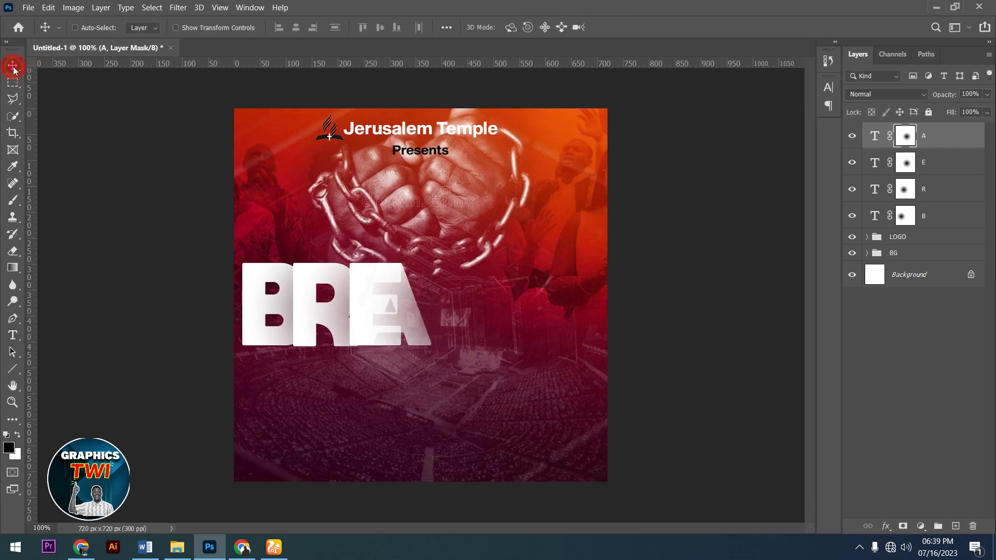
{"action": "left_click_drag", "start_coordinate": [488, 302], "coordinate": [507, 302]}
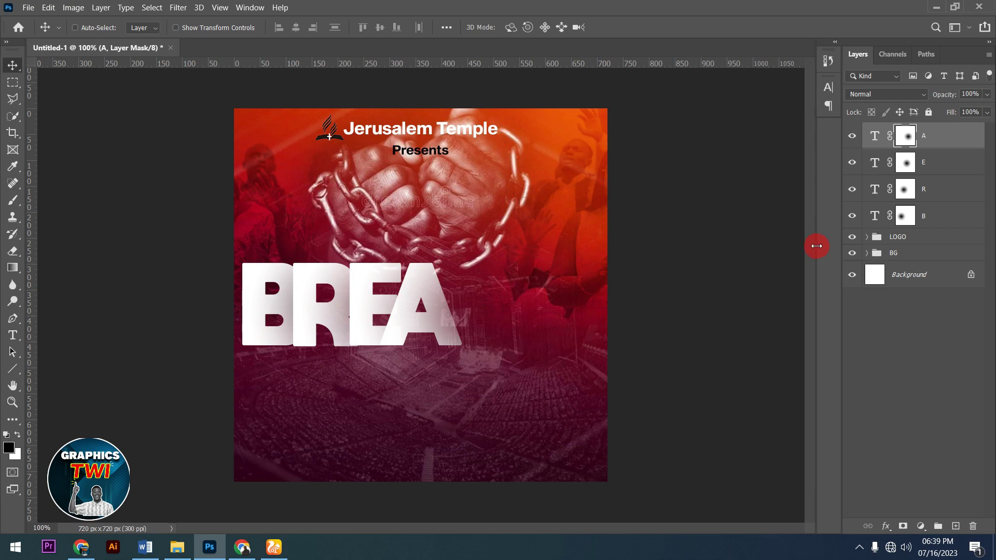
Step: Duplicate the A layer as a K and nudge it right to read BREAK
{"action": "right_click", "coordinate": [941, 140]}
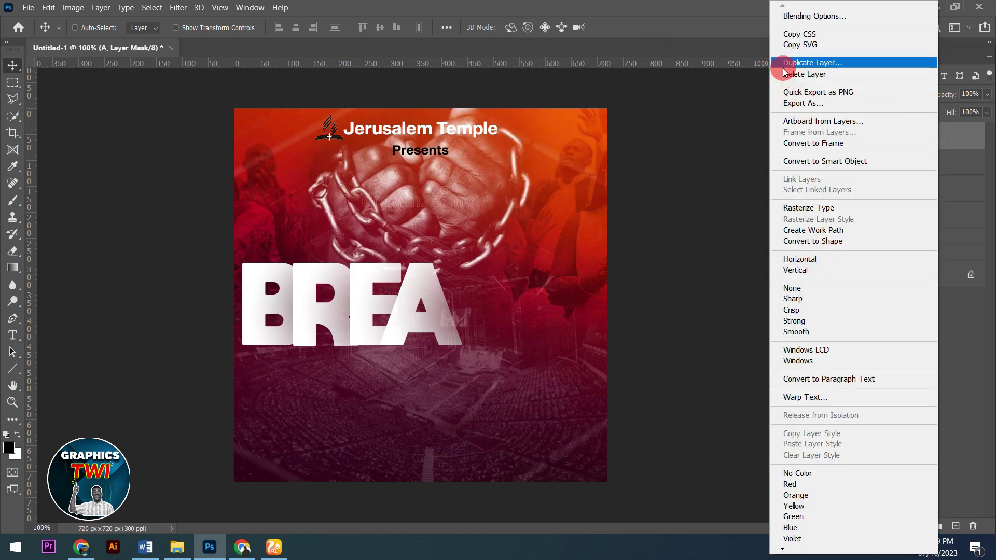
{"action": "left_click", "coordinate": [807, 63]}
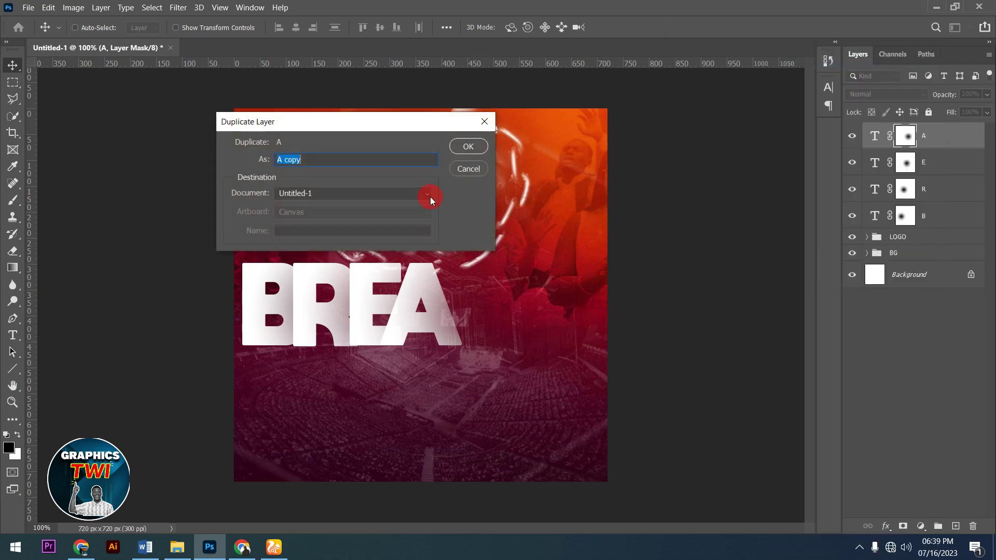
{"action": "left_click", "coordinate": [450, 147]}
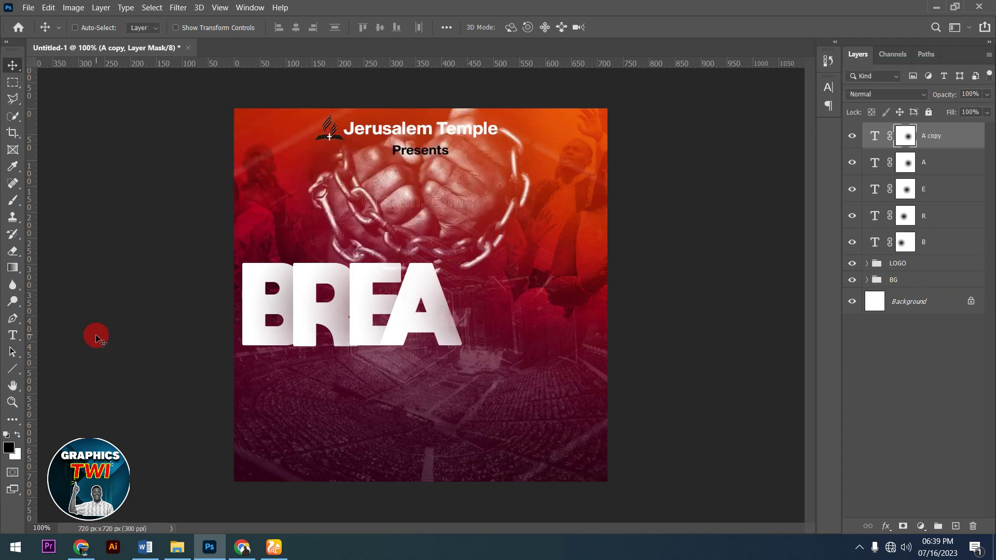
{"action": "left_click", "coordinate": [12, 336]}
{"action": "left_click_drag", "start_coordinate": [352, 325], "coordinate": [482, 323]}
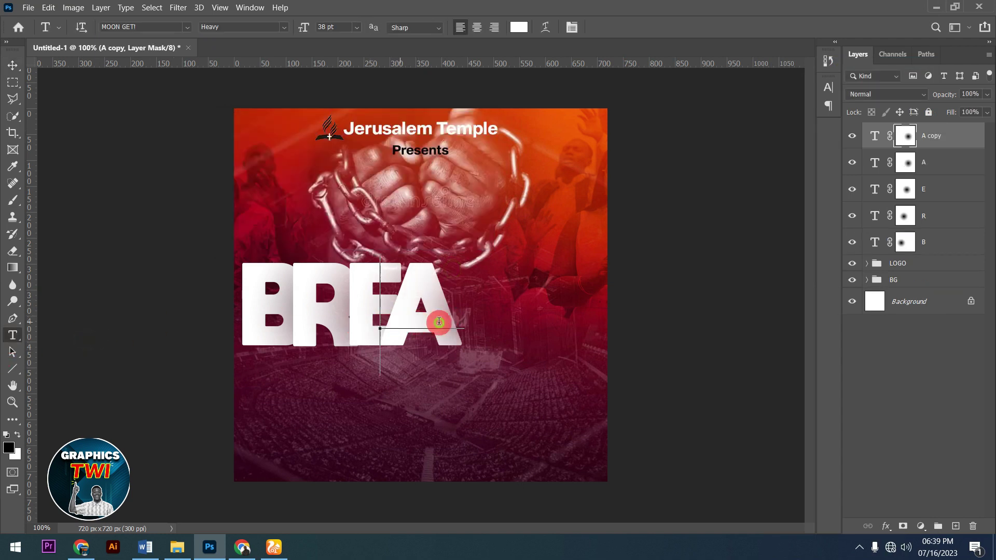
{"action": "left_click", "coordinate": [482, 324]}
{"action": "type", "text": "K"}
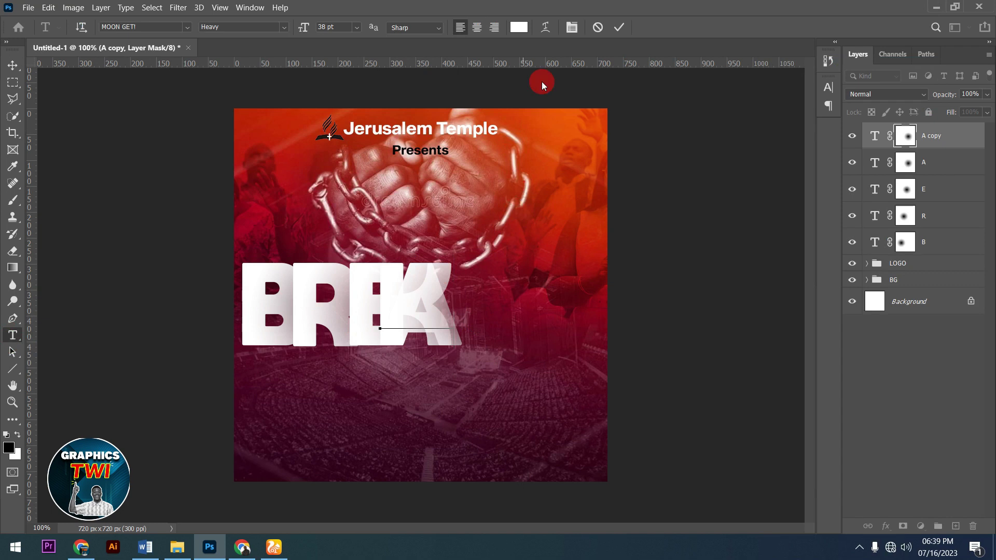
{"action": "left_click", "coordinate": [14, 65]}
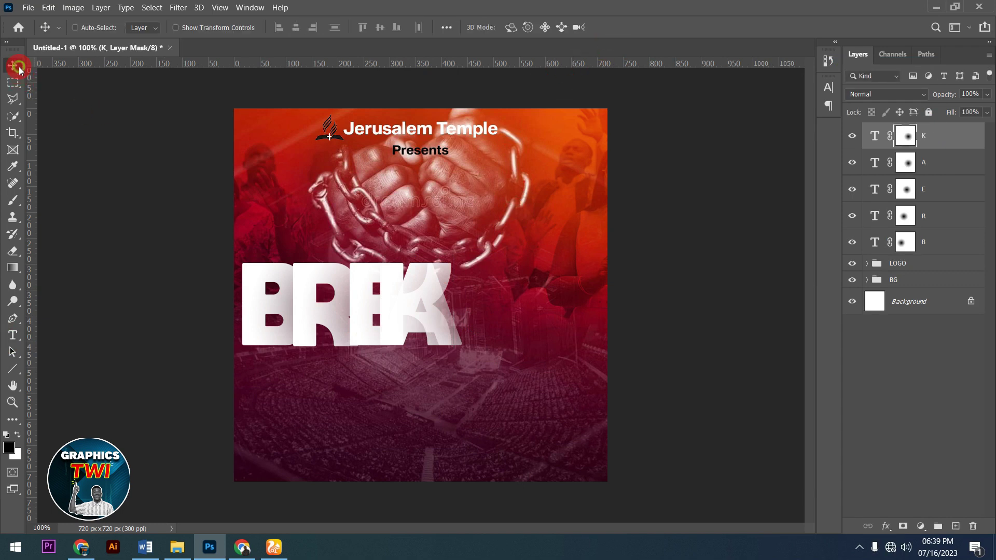
{"action": "key", "text": "Right"}
{"action": "key", "text": "Right"}
{"action": "key", "text": "Right"}
{"action": "key", "text": "Right"}
{"action": "key", "text": "Right"}
{"action": "key", "text": "Right"}
{"action": "key", "text": "Right"}
{"action": "key", "text": "Right"}
{"action": "key", "text": "Right"}
{"action": "key", "text": "Right"}
{"action": "key", "text": "Right"}
{"action": "key", "text": "Right"}
{"action": "key", "text": "Right"}
{"action": "key", "text": "Right"}
{"action": "key", "text": "Right"}
{"action": "key", "text": "Right"}
{"action": "key", "text": "Right"}
{"action": "key", "text": "Right"}
{"action": "key", "text": "Right"}
{"action": "key", "text": "Right"}
{"action": "key", "text": "Right"}
{"action": "key", "text": "Right"}
{"action": "key", "text": "Right"}
{"action": "key", "text": "Right"}
{"action": "key", "text": "Right"}
{"action": "key", "text": "Right"}
{"action": "key", "text": "Right"}
{"action": "key", "text": "Right"}
{"action": "key", "text": "Right"}
{"action": "key", "text": "Right"}
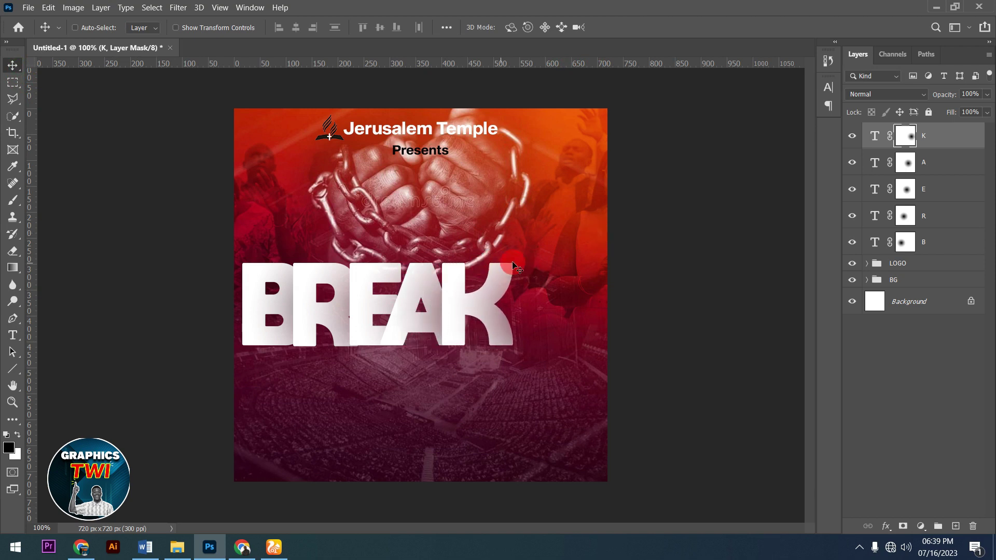
Step: Duplicate the K layer as an I and nudge it right of BREAK
{"action": "right_click", "coordinate": [949, 136]}
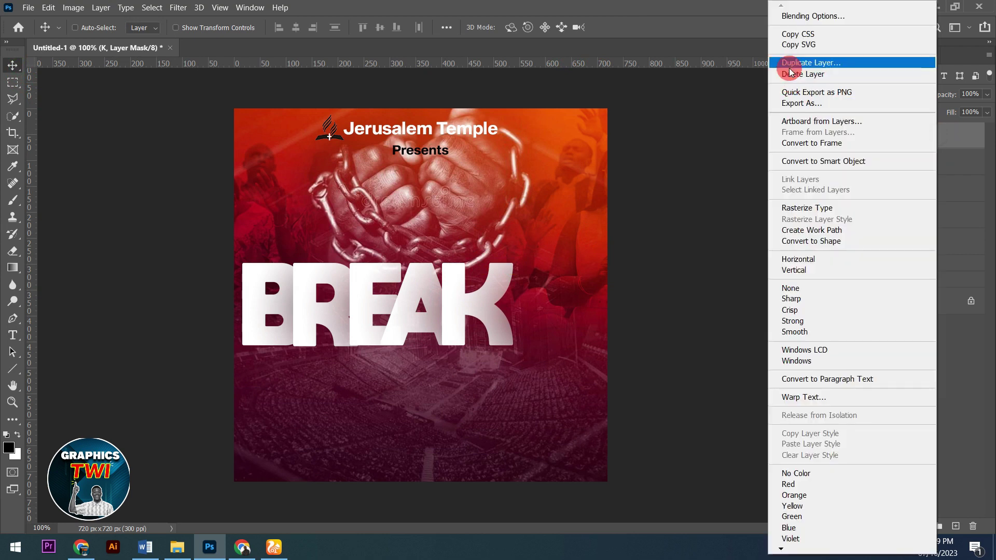
{"action": "left_click", "coordinate": [802, 63]}
{"action": "key", "text": "Return"}
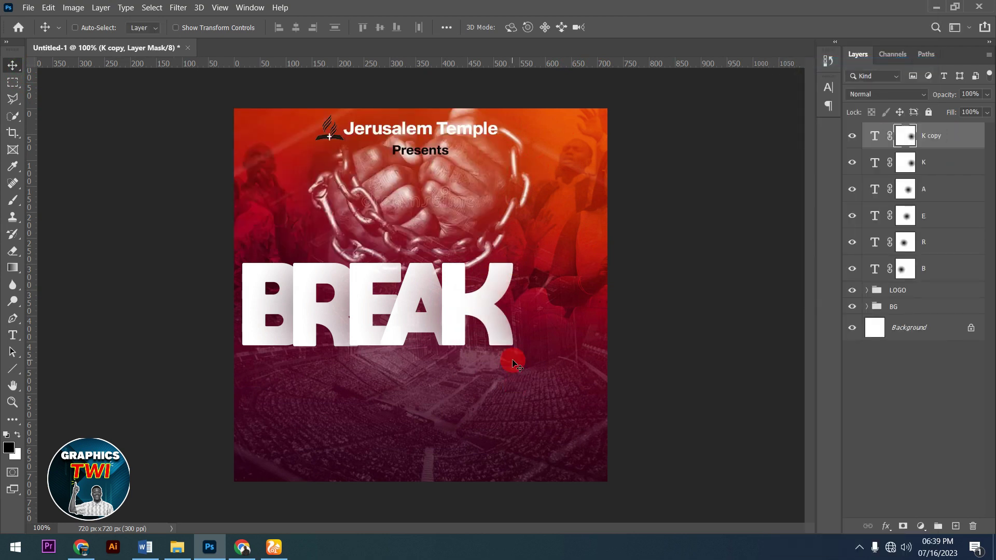
{"action": "left_click", "coordinate": [8, 341]}
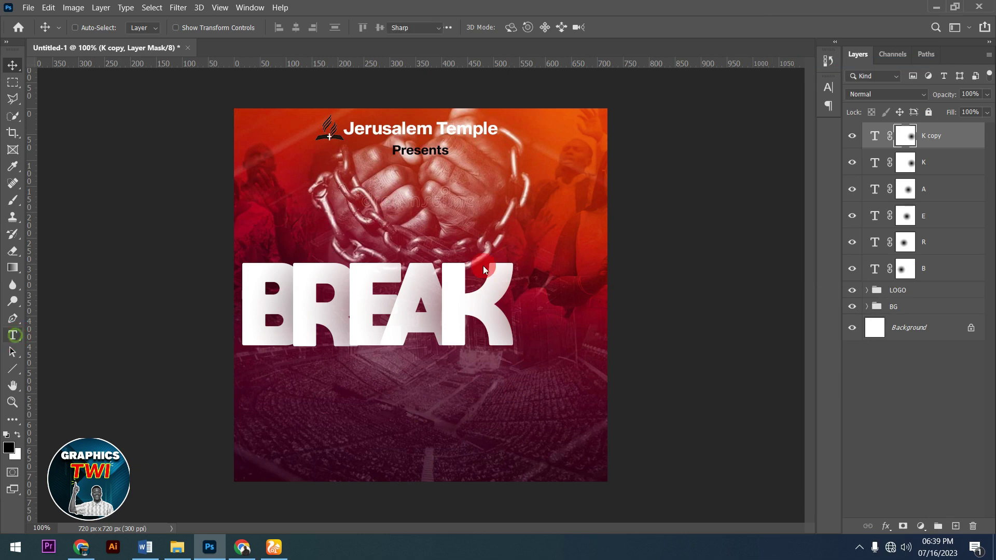
{"action": "double_click", "coordinate": [500, 299]}
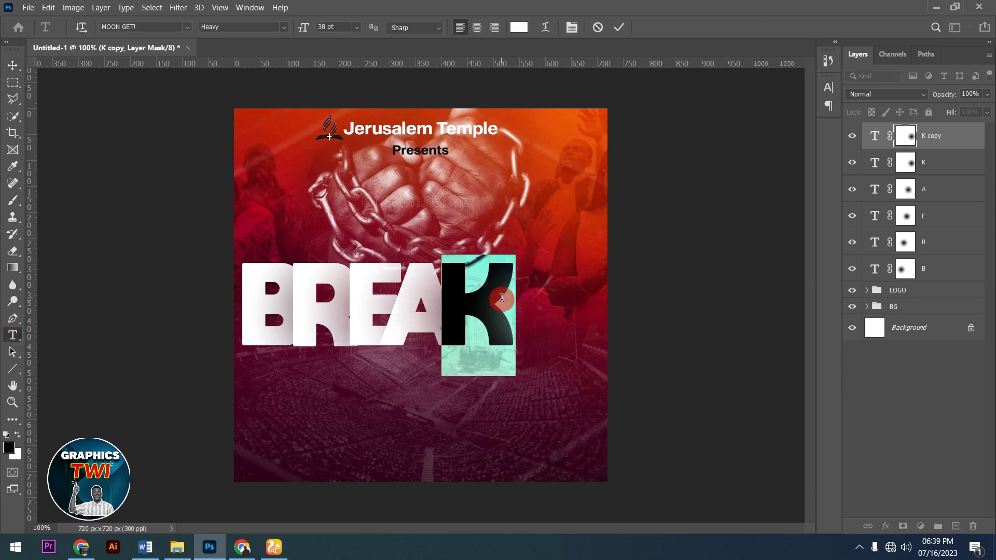
{"action": "type", "text": "K"}
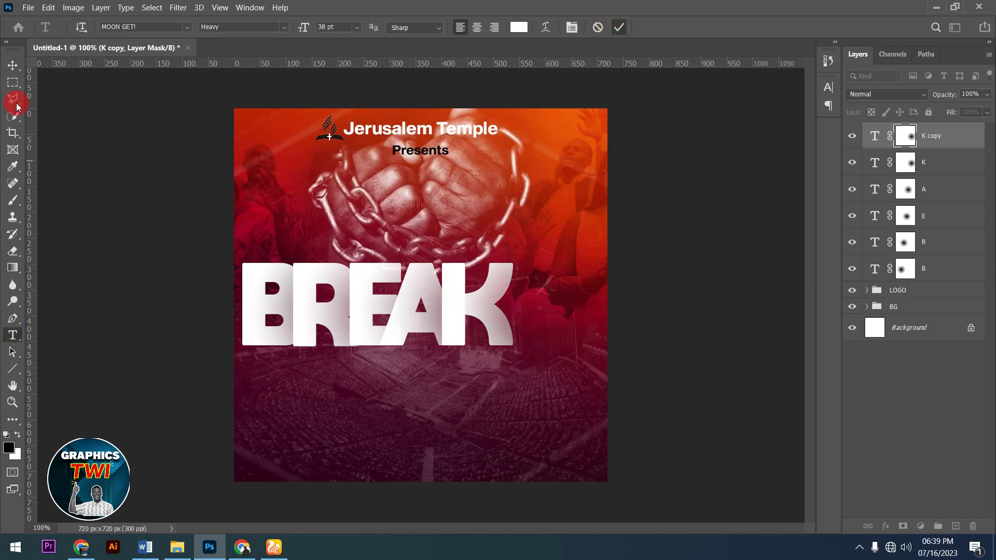
{"action": "left_click", "coordinate": [16, 67]}
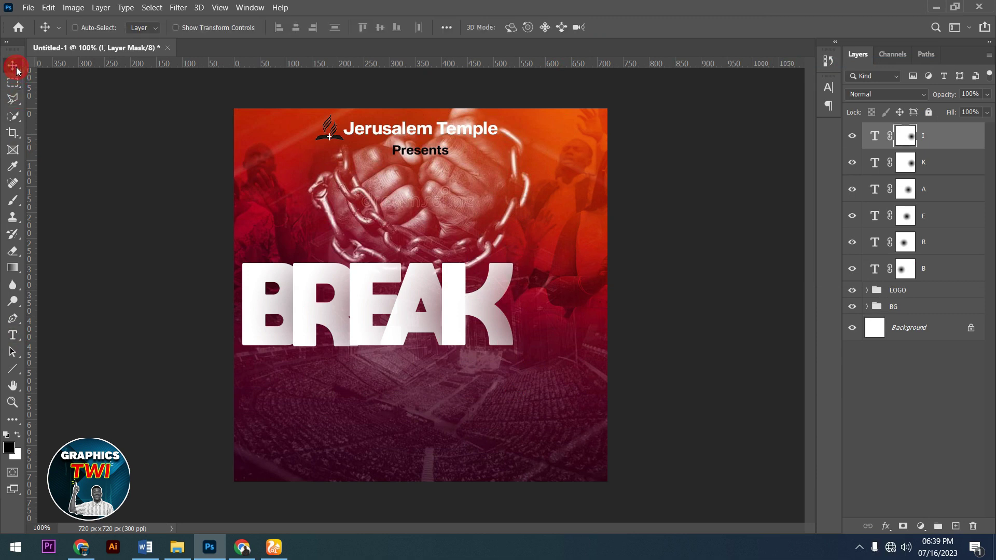
{"action": "key", "text": "Right"}
{"action": "key", "text": "Right"}
{"action": "key", "text": "Right"}
{"action": "key", "text": "Right"}
{"action": "key", "text": "Right"}
{"action": "key", "text": "Right"}
{"action": "key", "text": "Right"}
{"action": "key", "text": "Right"}
{"action": "key", "text": "Right"}
{"action": "key", "text": "Right"}
{"action": "key", "text": "Right"}
{"action": "key", "text": "Right"}
{"action": "key", "text": "Right"}
{"action": "key", "text": "Right"}
{"action": "key", "text": "Right"}
{"action": "key", "text": "Right"}
{"action": "key", "text": "Right"}
{"action": "key", "text": "Right"}
{"action": "key", "text": "Right"}
{"action": "key", "text": "Right"}
{"action": "key", "text": "Right"}
{"action": "key", "text": "Right"}
{"action": "key", "text": "Right"}
{"action": "key", "text": "Right"}
{"action": "key", "text": "Right"}
{"action": "key", "text": "Right"}
{"action": "key", "text": "Right"}
{"action": "key", "text": "Right"}
{"action": "key", "text": "Right"}
{"action": "key", "text": "Right"}
{"action": "key", "text": "Right"}
{"action": "key", "text": "Right"}
{"action": "key", "text": "Right"}
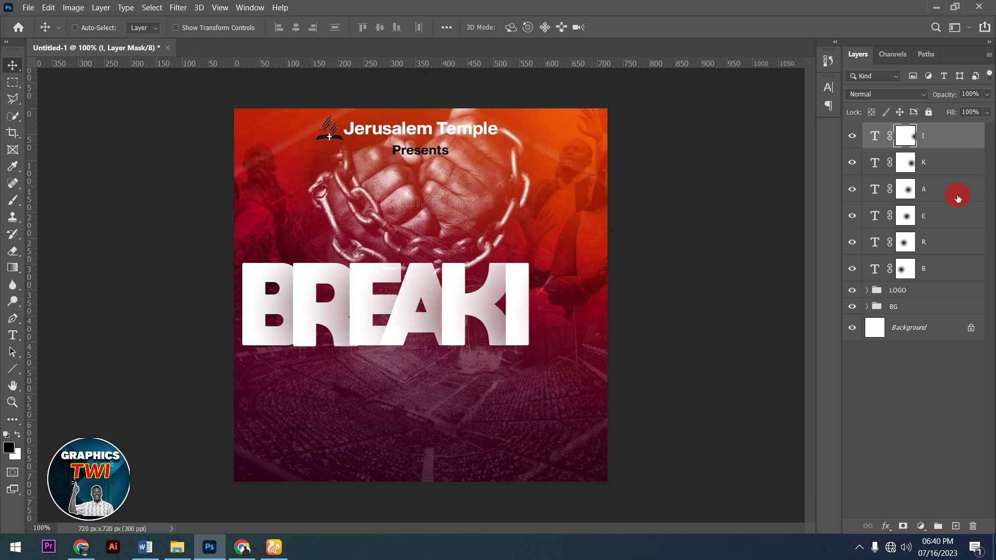
Step: Duplicate the I layer as an N and fine-tune its position after the I
{"action": "right_click", "coordinate": [963, 147]}
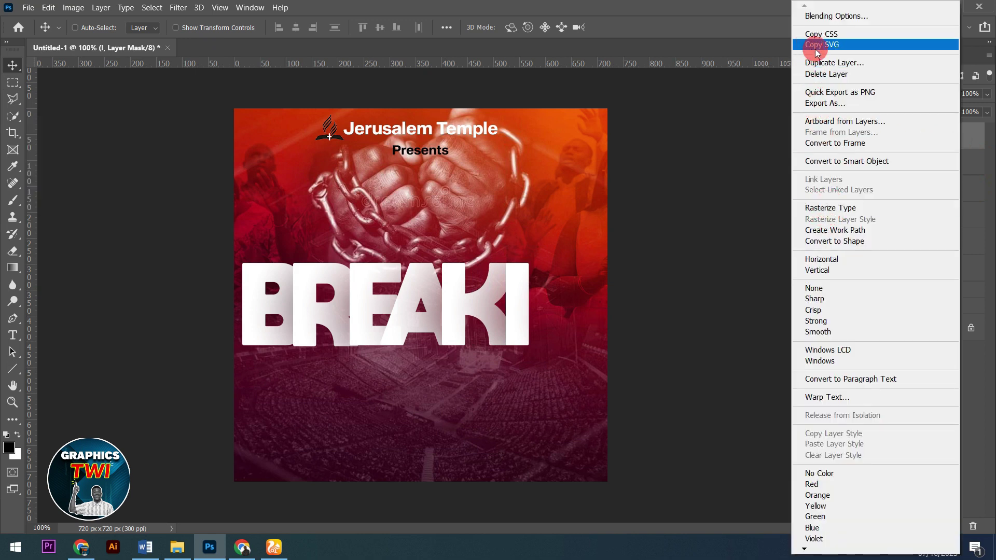
{"action": "left_click", "coordinate": [824, 62]}
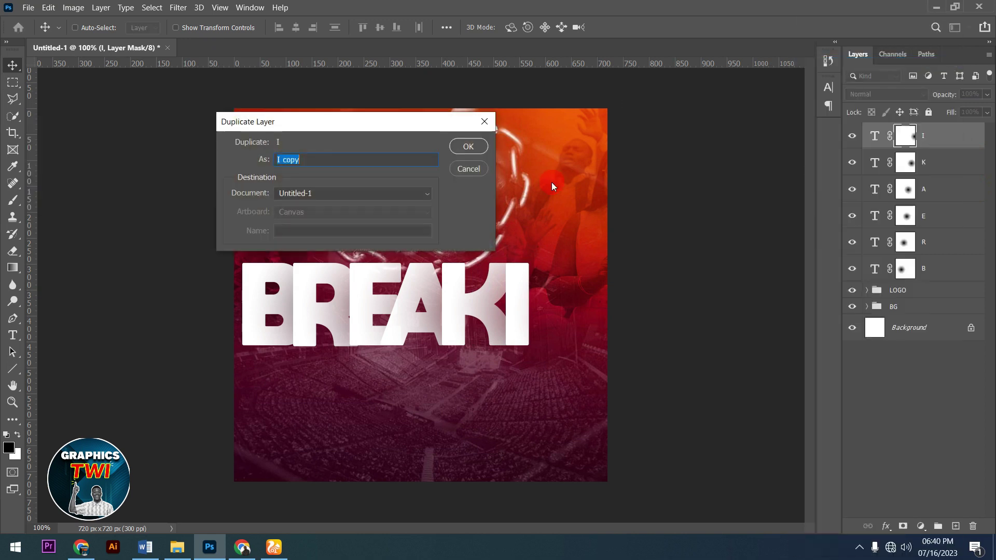
{"action": "left_click", "coordinate": [478, 151]}
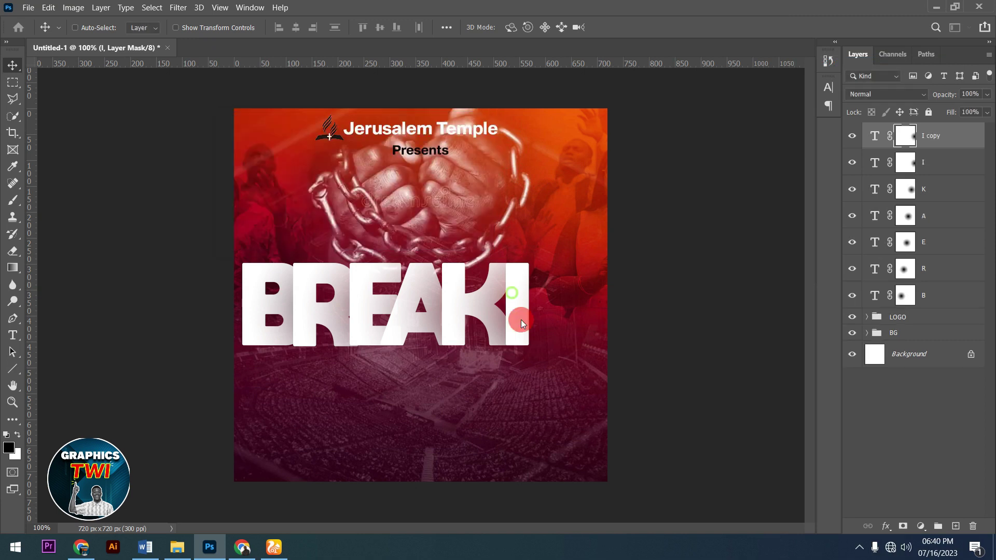
{"action": "left_click", "coordinate": [13, 337]}
{"action": "left_click_drag", "start_coordinate": [512, 340], "coordinate": [577, 347]}
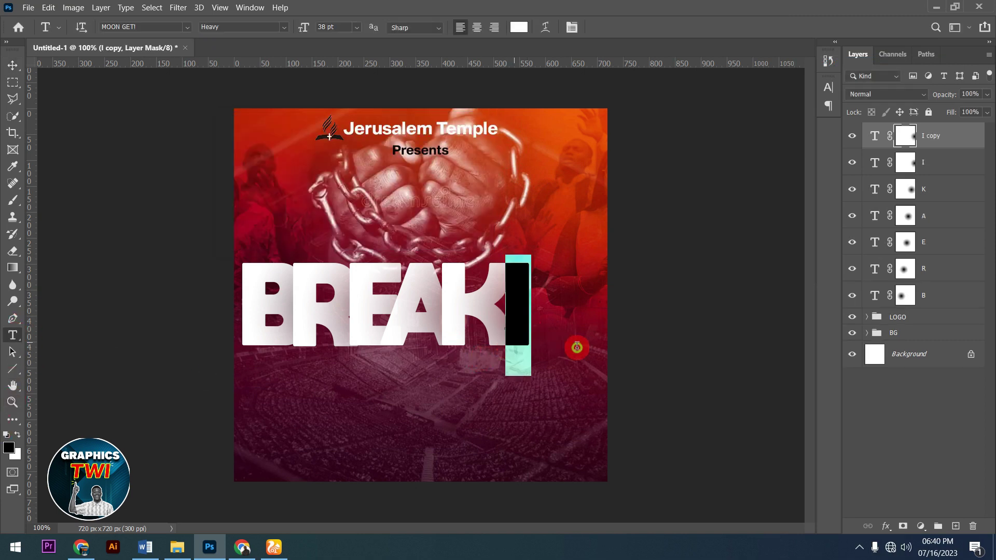
{"action": "type", "text": "N"}
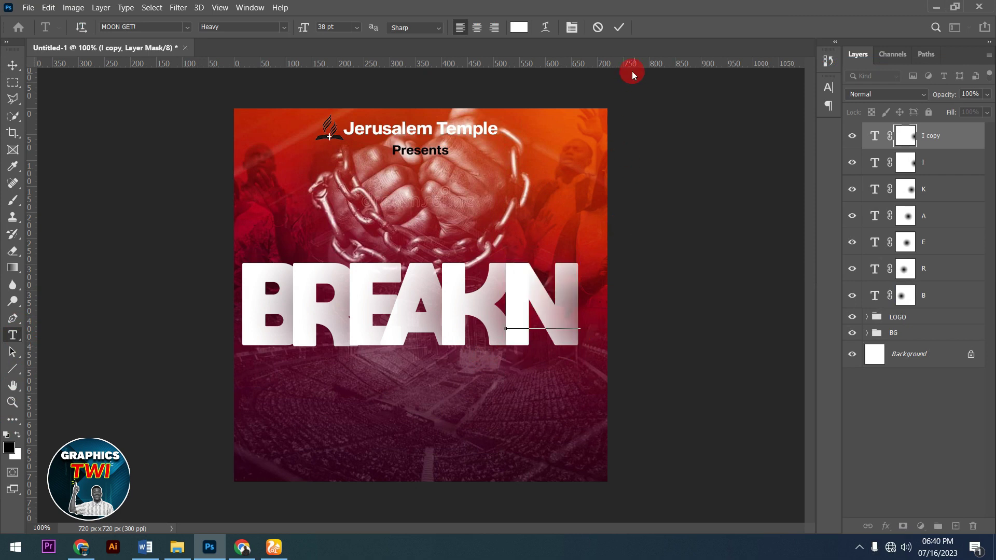
{"action": "left_click", "coordinate": [621, 28]}
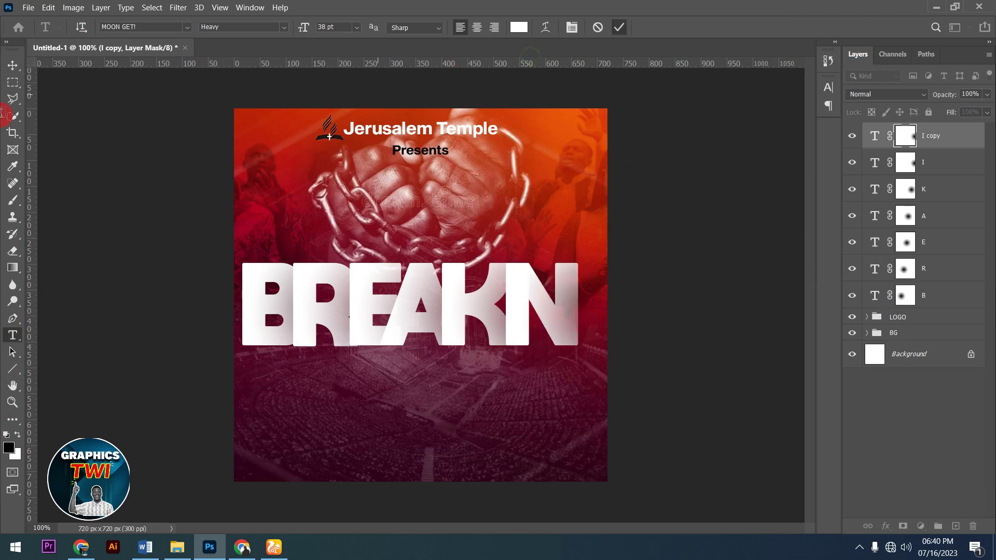
{"action": "left_click", "coordinate": [20, 64]}
{"action": "key", "text": "Right"}
{"action": "key", "text": "Right"}
{"action": "key", "text": "Right"}
{"action": "key", "text": "Right"}
{"action": "key", "text": "Right"}
{"action": "key", "text": "Right"}
{"action": "key", "text": "Right"}
{"action": "key", "text": "Right"}
{"action": "key", "text": "Right"}
{"action": "key", "text": "Right"}
{"action": "key", "text": "Right"}
{"action": "key", "text": "Right"}
{"action": "key", "text": "Right"}
{"action": "key", "text": "Right"}
{"action": "key", "text": "Right"}
{"action": "key", "text": "Right"}
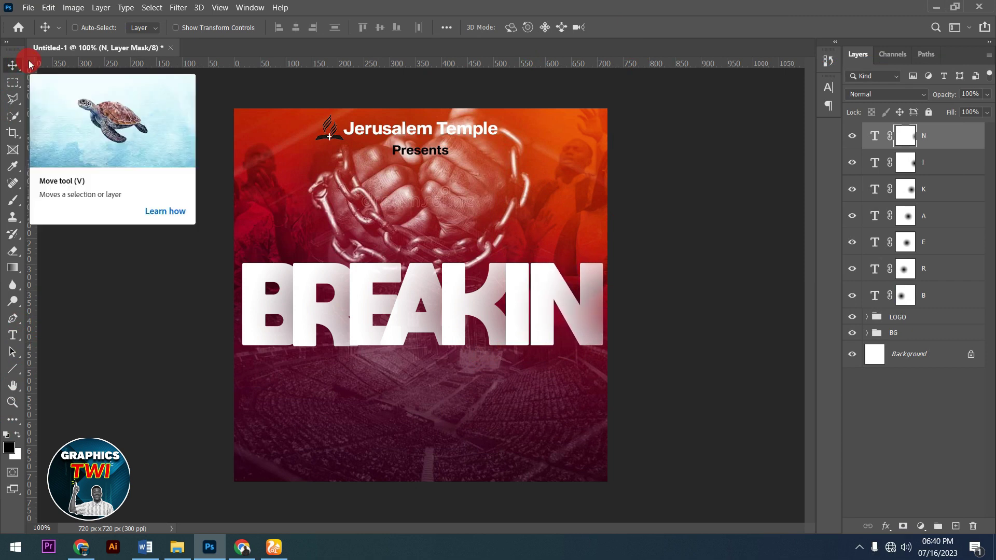
{"action": "key", "text": "Left"}
{"action": "key", "text": "Left"}
{"action": "key", "text": "Left"}
{"action": "key", "text": "Left"}
{"action": "key", "text": "Right"}
{"action": "key", "text": "Right"}
{"action": "key", "text": "Right"}
{"action": "key", "text": "Right"}
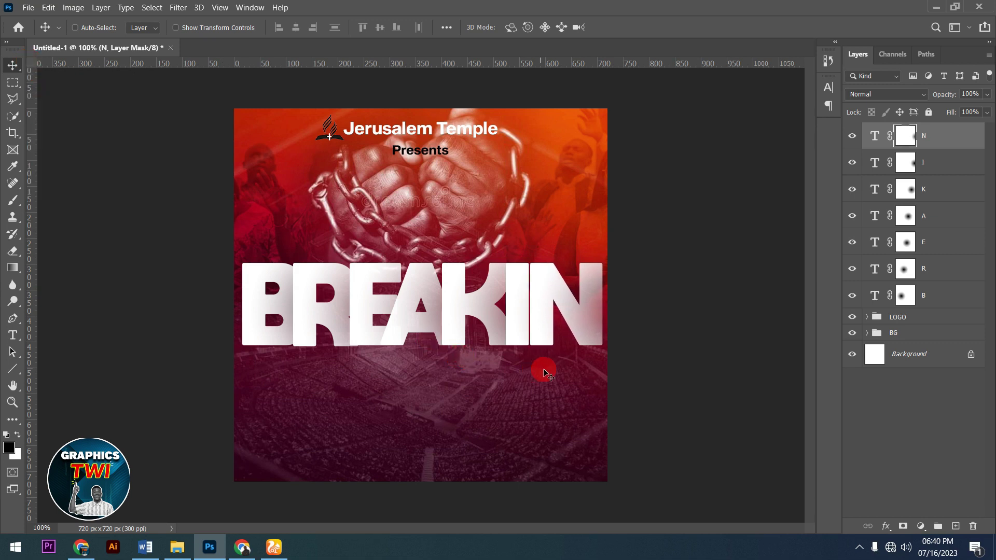
Step: Duplicate the N layer as a G and slide it right after the N
{"action": "right_click", "coordinate": [933, 148]}
{"action": "left_click", "coordinate": [789, 63]}
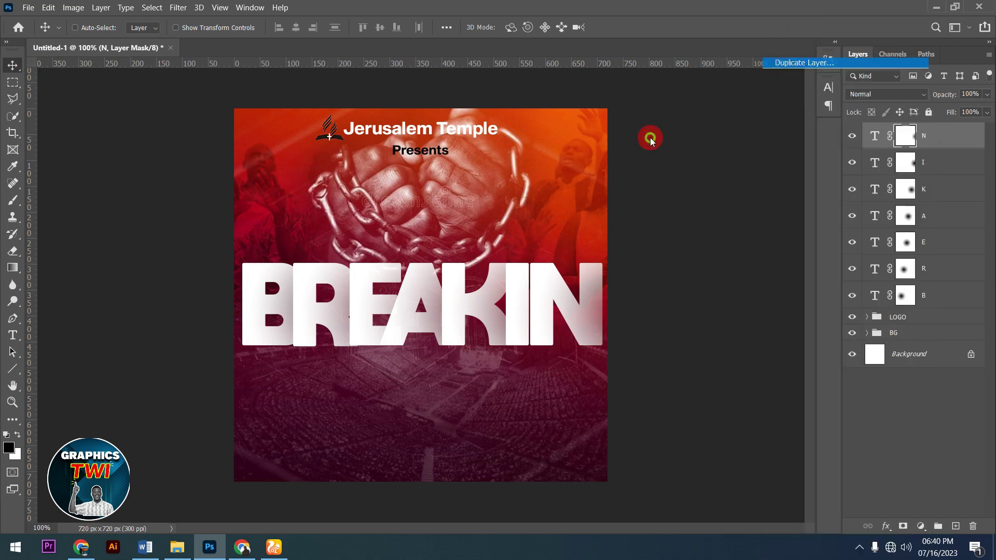
{"action": "left_click", "coordinate": [467, 147]}
{"action": "left_click", "coordinate": [12, 336]}
{"action": "left_click_drag", "start_coordinate": [511, 318], "coordinate": [659, 321]}
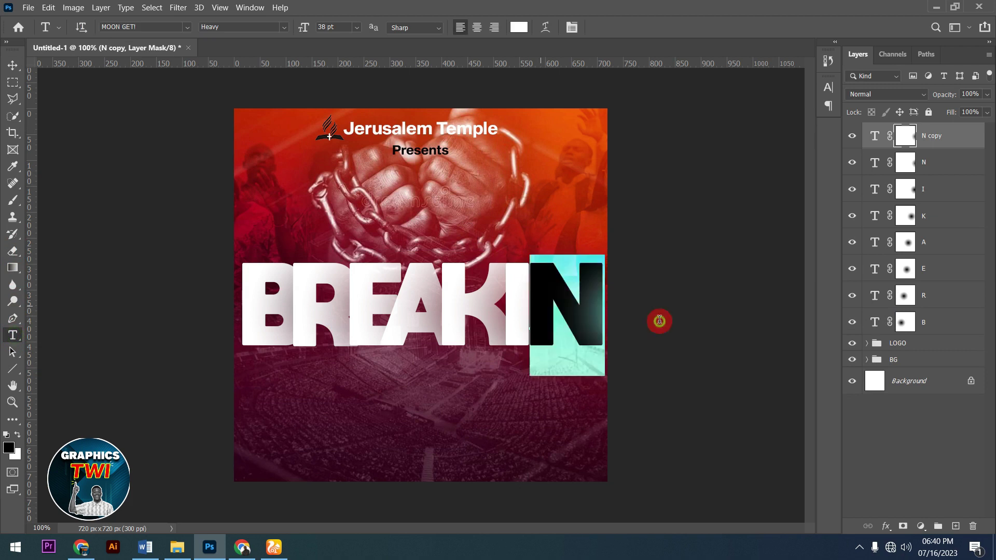
{"action": "type", "text": "G"}
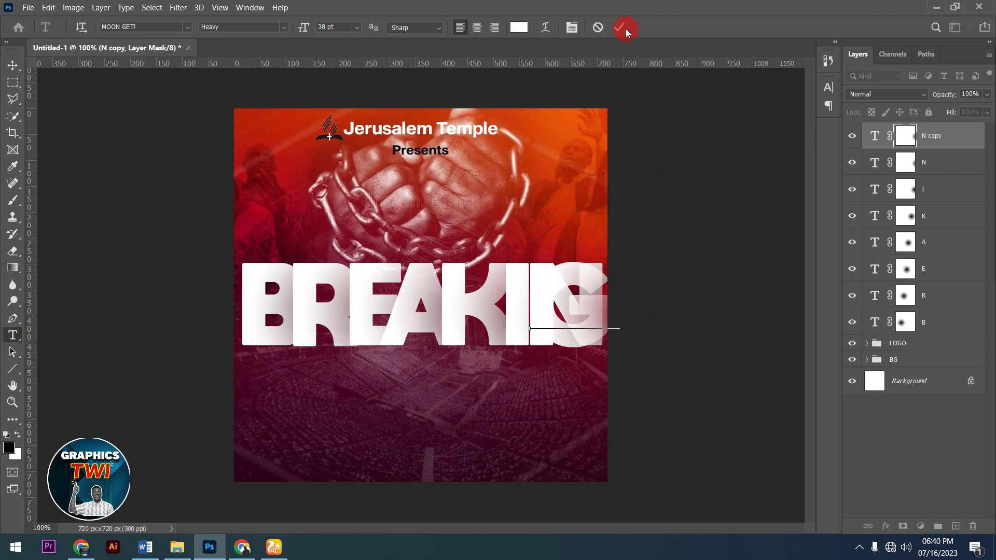
{"action": "key", "text": "ctrl+Return"}
{"action": "left_click", "coordinate": [11, 66]}
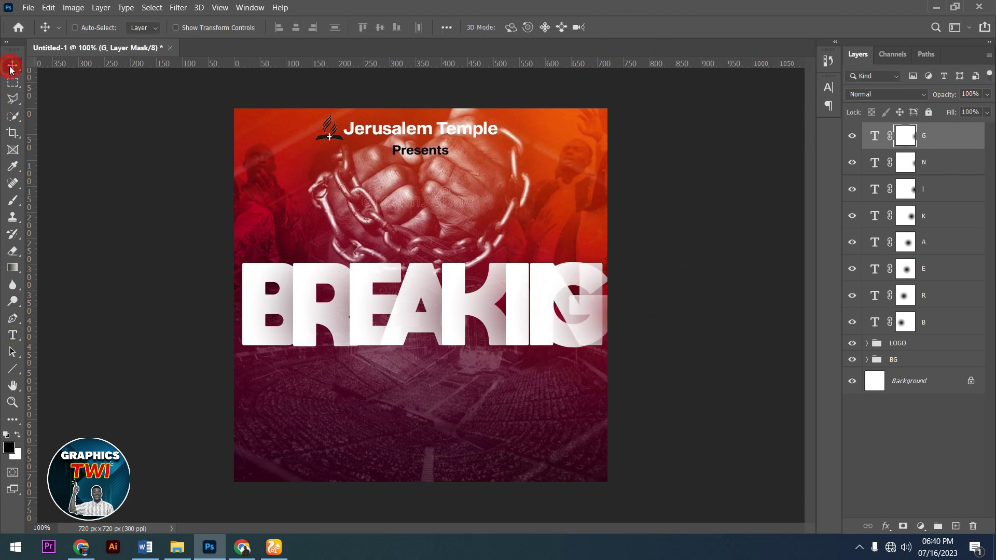
{"action": "left_click_drag", "start_coordinate": [290, 263], "coordinate": [293, 274]}
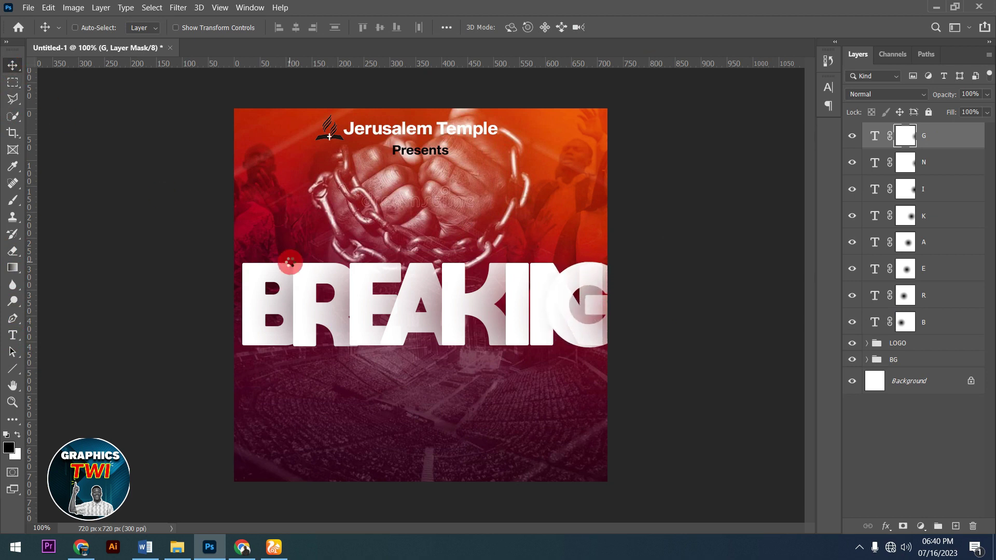
{"action": "key", "text": "Right"}
{"action": "key", "text": "Right"}
{"action": "key", "text": "Right"}
{"action": "key", "text": "Right"}
{"action": "key", "text": "Right"}
{"action": "key", "text": "Right"}
{"action": "key", "text": "Right"}
{"action": "key", "text": "Right"}
{"action": "key", "text": "Right"}
{"action": "key", "text": "Right"}
{"action": "key", "text": "Right"}
{"action": "key", "text": "Right"}
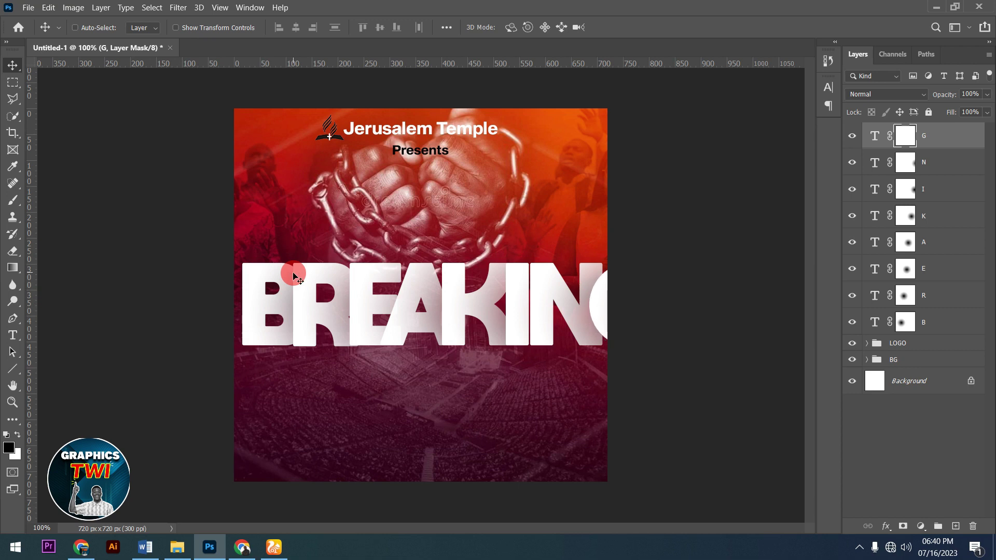
Step: Select the letter layers B through G and group them as BREAKING
{"action": "left_click", "coordinate": [931, 162], "text": "shift"}
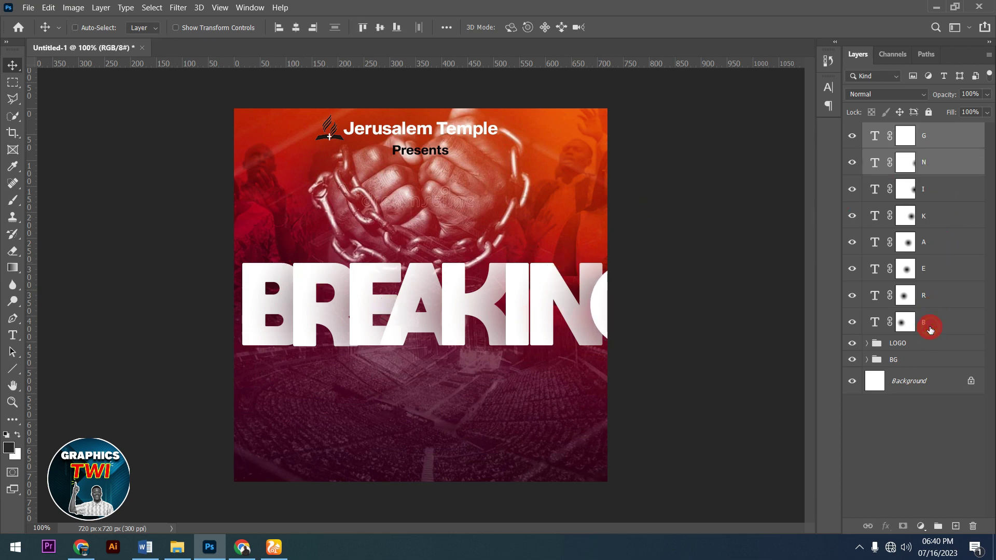
{"action": "left_click", "coordinate": [930, 327], "text": "shift"}
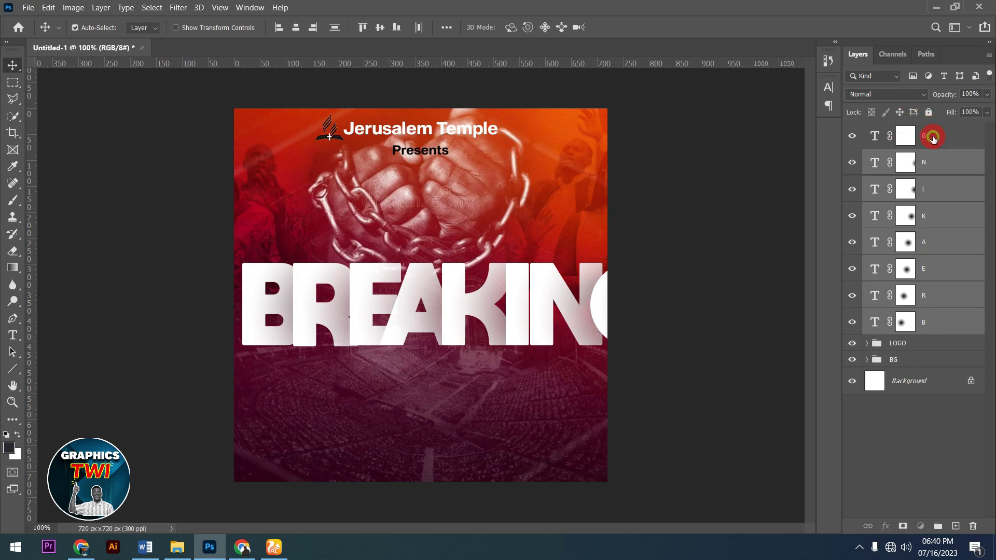
{"action": "left_click", "coordinate": [932, 137], "text": "ctrl"}
{"action": "key", "text": "ctrl+g"}
{"action": "type", "text": "BREAKING"}
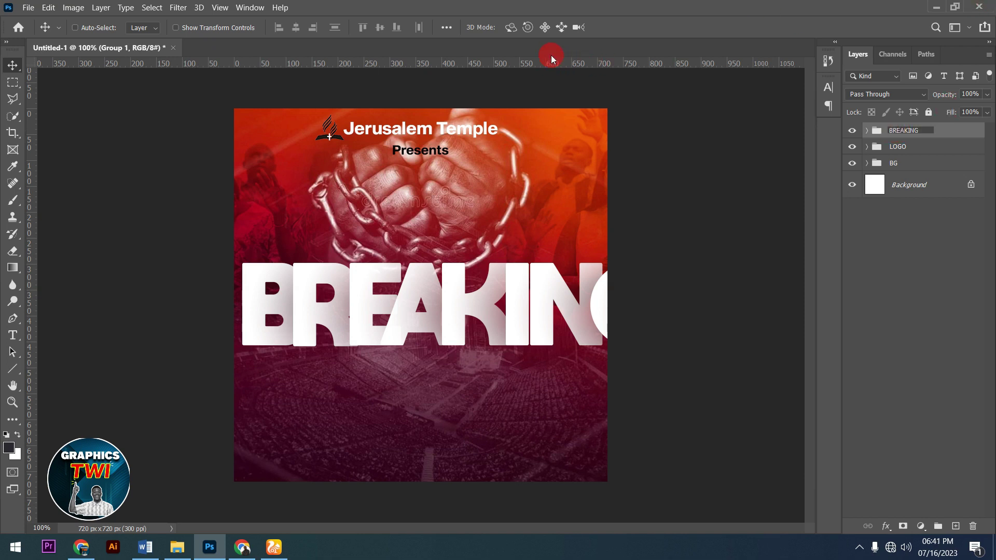
{"action": "left_click", "coordinate": [974, 136]}
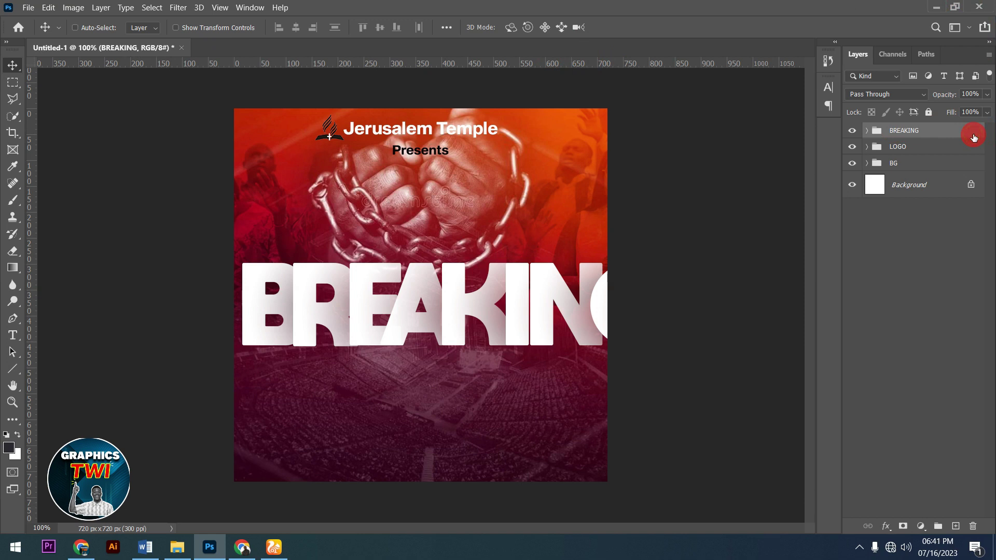
Step: Scale the BREAKING group down and shift it left so it fits the flyer
{"action": "key", "text": "ctrl+t"}
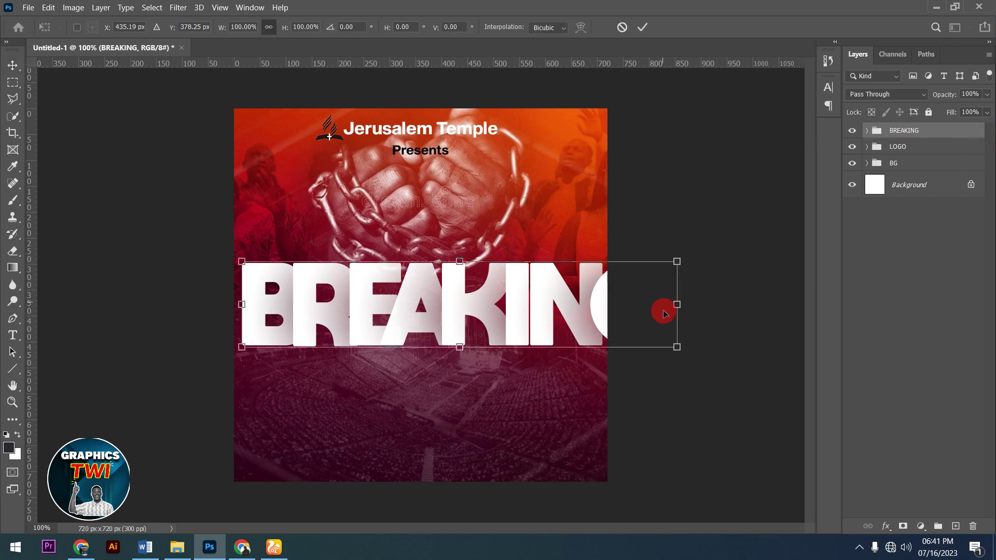
{"action": "left_click_drag", "start_coordinate": [663, 349], "coordinate": [634, 342]}
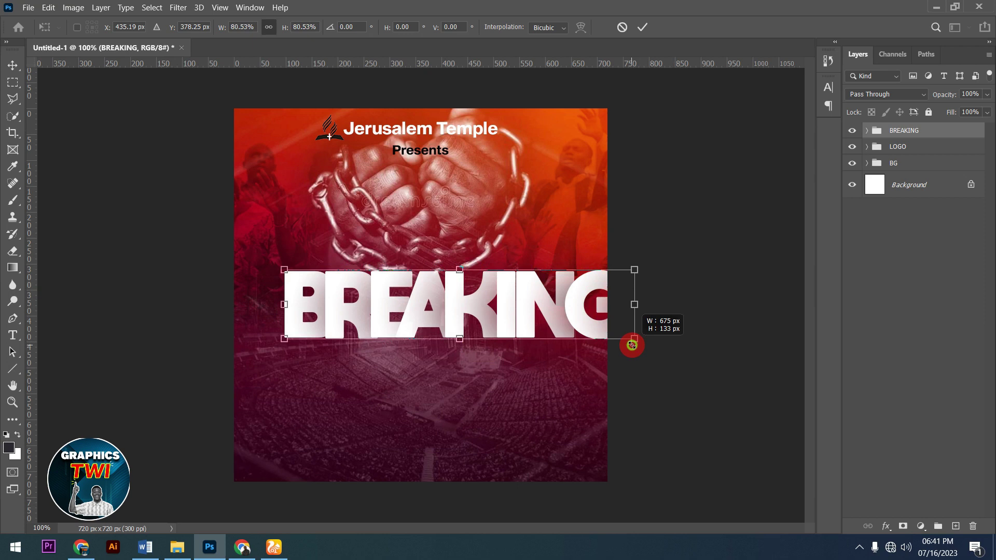
{"action": "left_click_drag", "start_coordinate": [585, 319], "coordinate": [553, 319]}
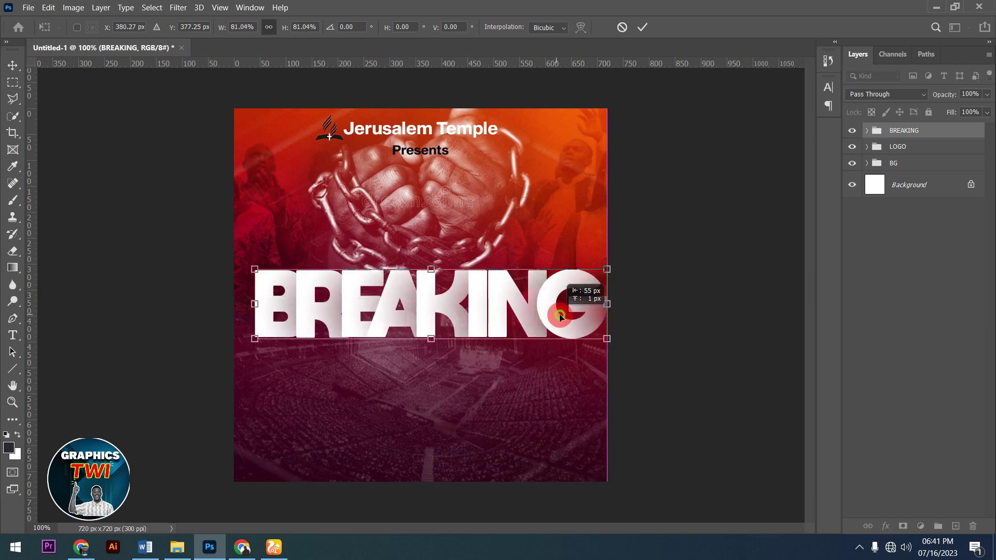
{"action": "left_click_drag", "start_coordinate": [552, 319], "coordinate": [542, 313]}
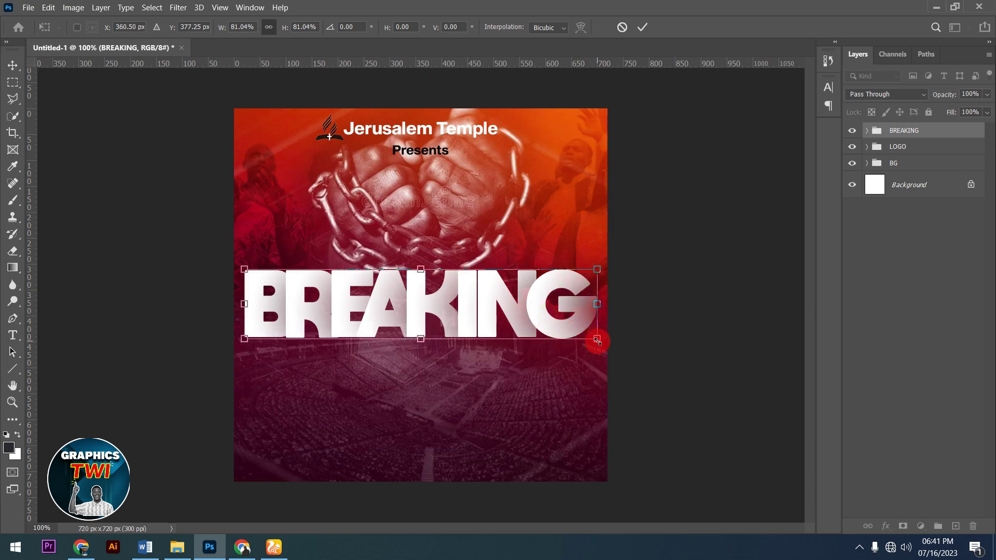
{"action": "left_click_drag", "start_coordinate": [597, 341], "coordinate": [583, 334]}
{"action": "left_click", "coordinate": [642, 27]}
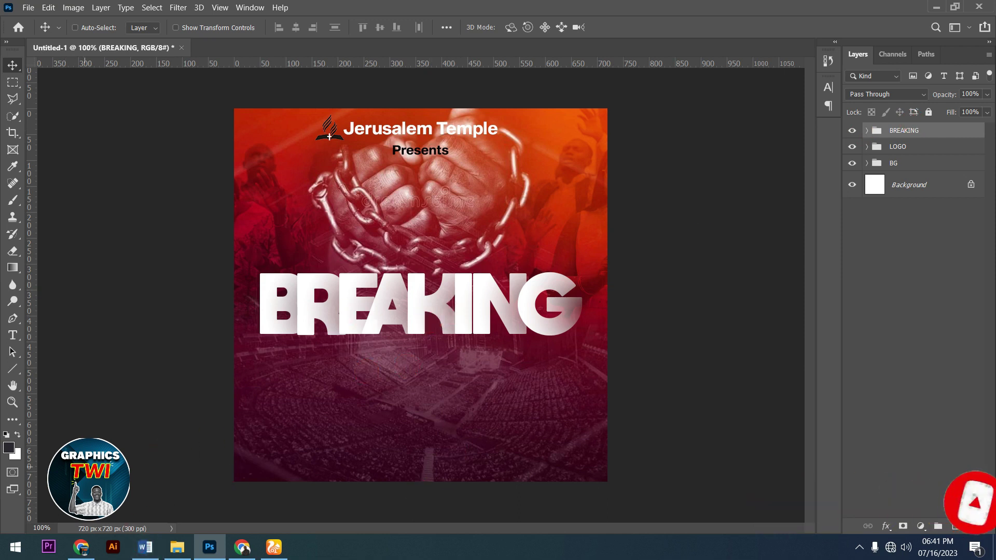
{"action": "left_click", "coordinate": [146, 547]}
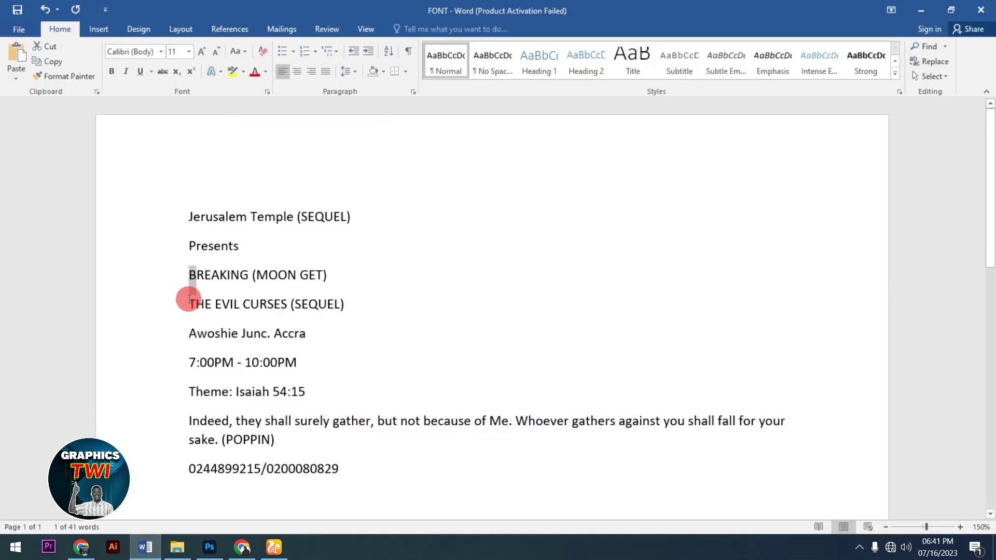
{"action": "left_click_drag", "start_coordinate": [189, 300], "coordinate": [266, 301]}
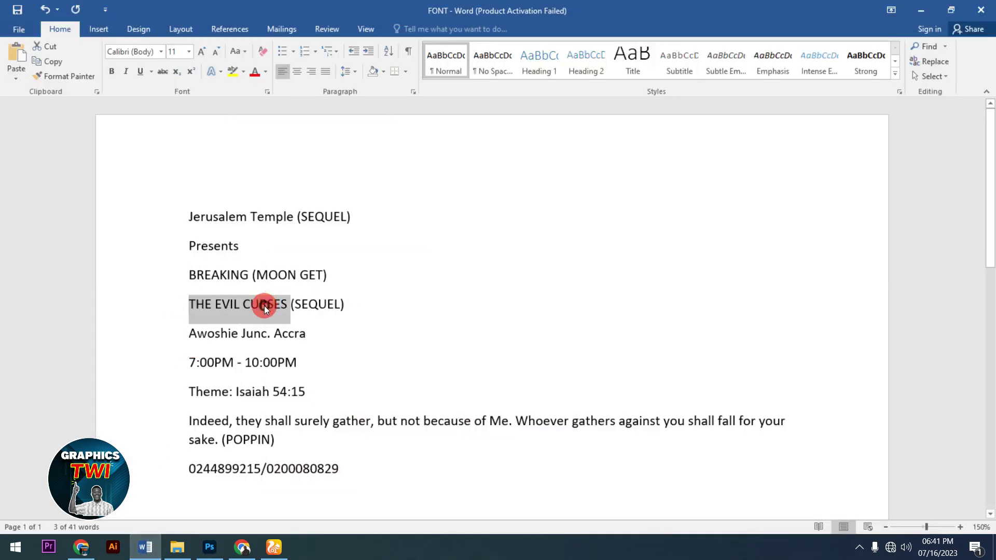
{"action": "right_click", "coordinate": [264, 305]}
{"action": "left_click", "coordinate": [291, 330]}
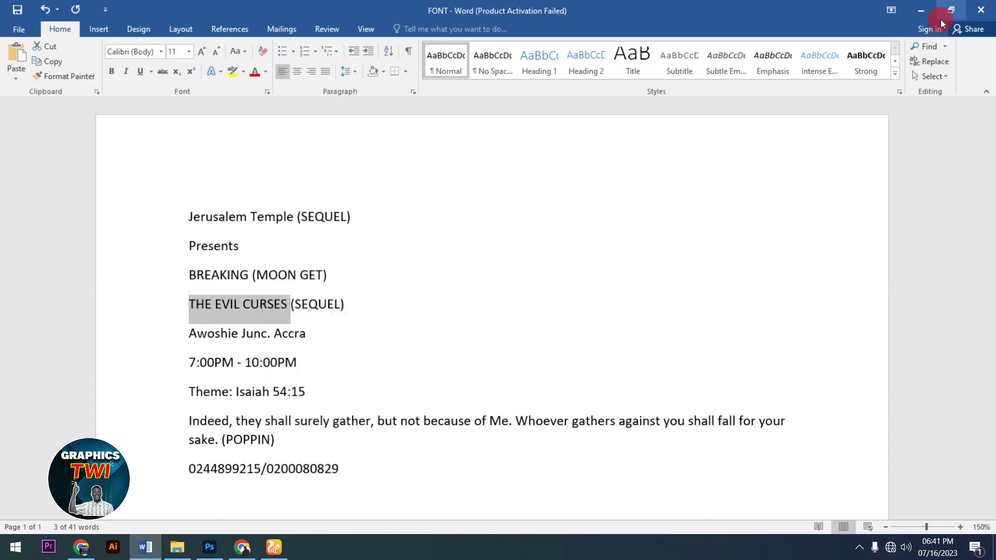
{"action": "left_click", "coordinate": [917, 13]}
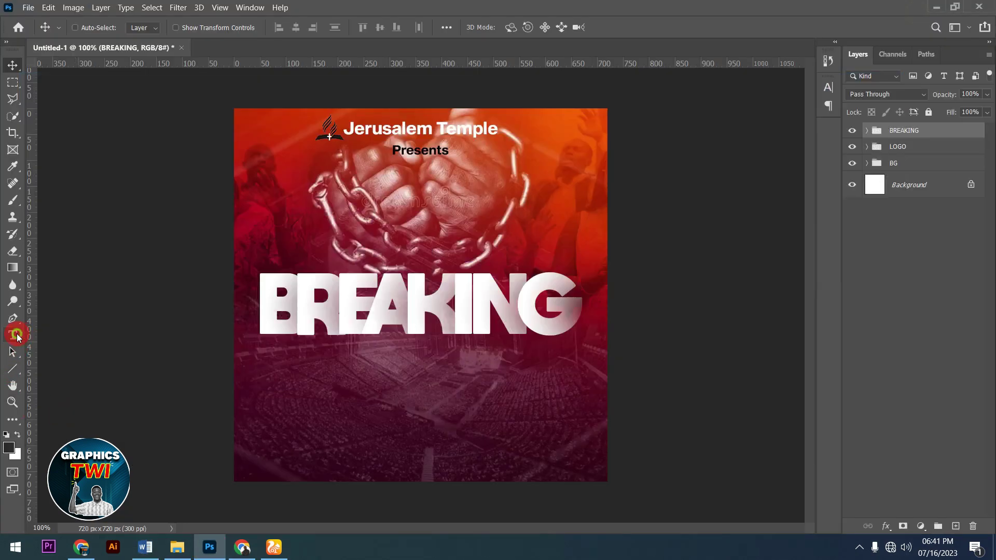
Step: Add a text line below BREAKING and set it in Sequel Sans Bold Head
{"action": "left_click", "coordinate": [15, 335]}
{"action": "left_click", "coordinate": [278, 399]}
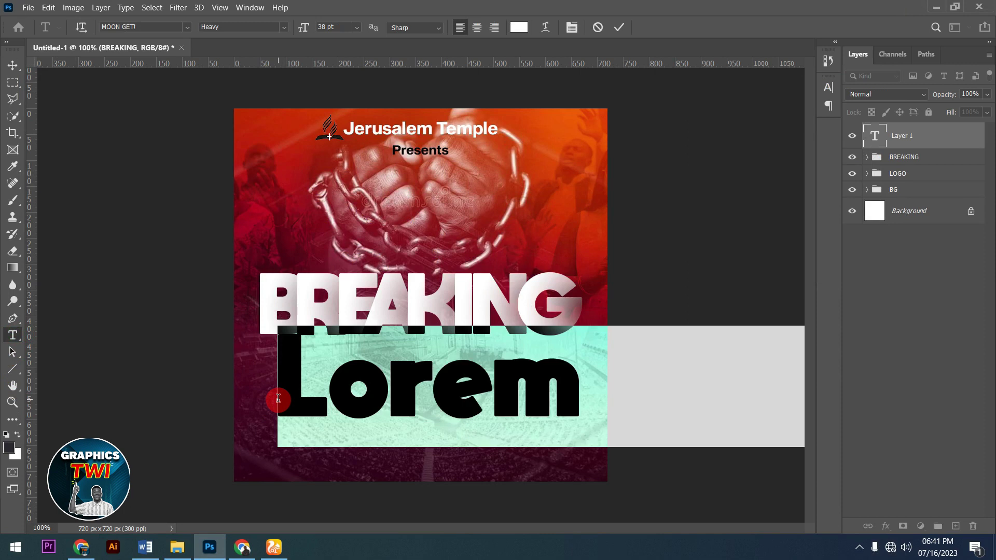
{"action": "type", "text": "THE EV"}
{"action": "key", "text": "ctrl+a"}
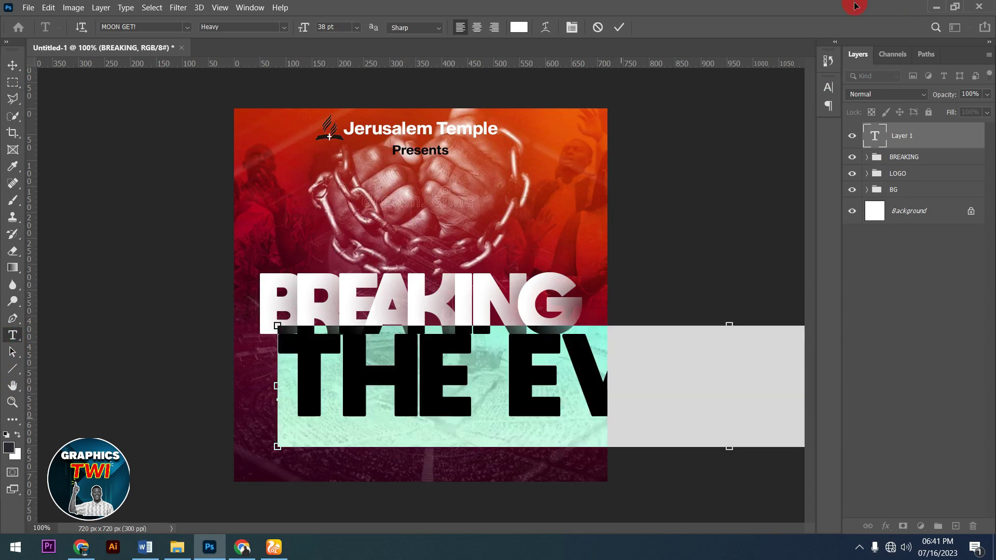
{"action": "left_click", "coordinate": [571, 27]}
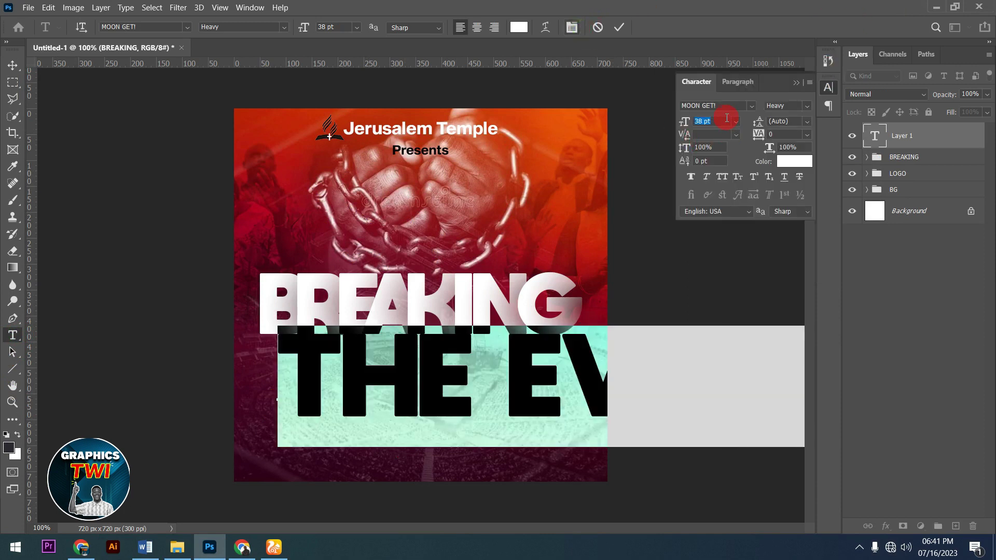
{"action": "left_click", "coordinate": [726, 107]}
{"action": "type", "text": "SEQ"}
{"action": "left_click", "coordinate": [768, 148]}
{"action": "left_click", "coordinate": [721, 123]}
Step: Shrink the subtitle to 9 pt and move it just beneath BREAKING
{"action": "scroll", "coordinate": [720, 123], "scroll_direction": "down", "scroll_amount": 3}
{"action": "scroll", "coordinate": [720, 122], "scroll_direction": "down", "scroll_amount": 3}
{"action": "scroll", "coordinate": [720, 122], "scroll_direction": "down", "scroll_amount": 3}
{"action": "scroll", "coordinate": [721, 122], "scroll_direction": "down", "scroll_amount": 2}
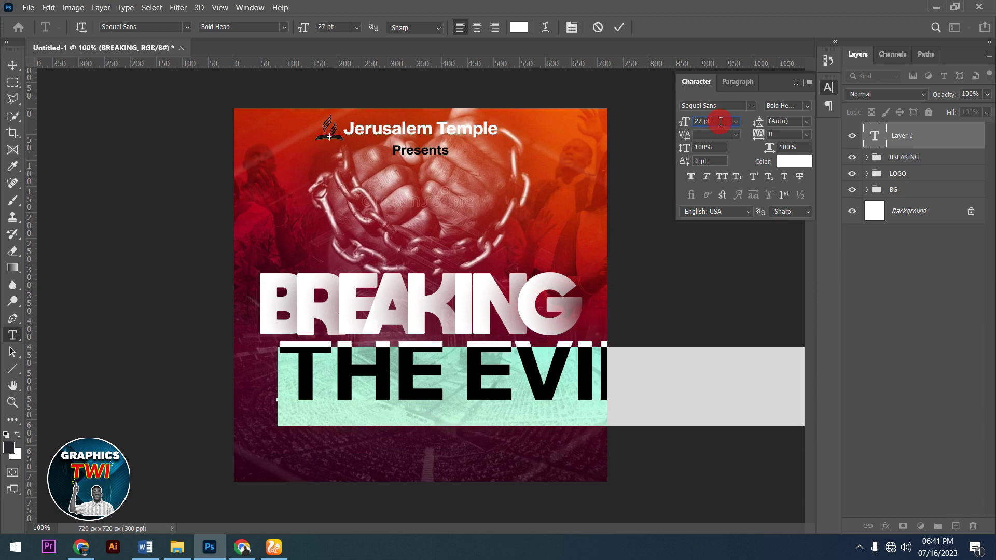
{"action": "scroll", "coordinate": [721, 121], "scroll_direction": "down", "scroll_amount": 2}
{"action": "scroll", "coordinate": [721, 122], "scroll_direction": "down", "scroll_amount": 3}
{"action": "scroll", "coordinate": [721, 121], "scroll_direction": "down", "scroll_amount": 2}
{"action": "scroll", "coordinate": [721, 122], "scroll_direction": "down", "scroll_amount": 3}
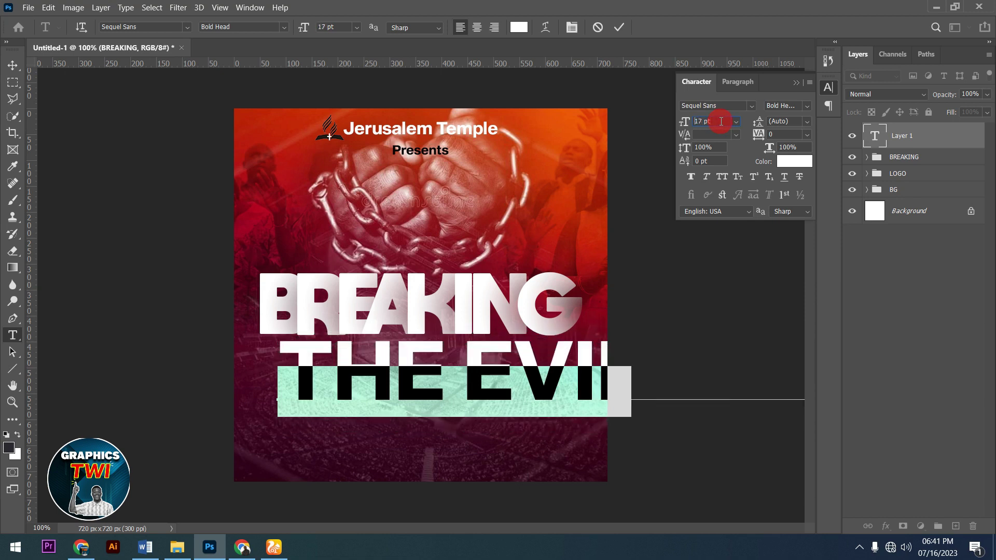
{"action": "scroll", "coordinate": [722, 122], "scroll_direction": "down", "scroll_amount": 2}
{"action": "scroll", "coordinate": [721, 121], "scroll_direction": "down", "scroll_amount": 2}
{"action": "scroll", "coordinate": [721, 121], "scroll_direction": "down", "scroll_amount": 2}
{"action": "scroll", "coordinate": [721, 122], "scroll_direction": "down", "scroll_amount": 2}
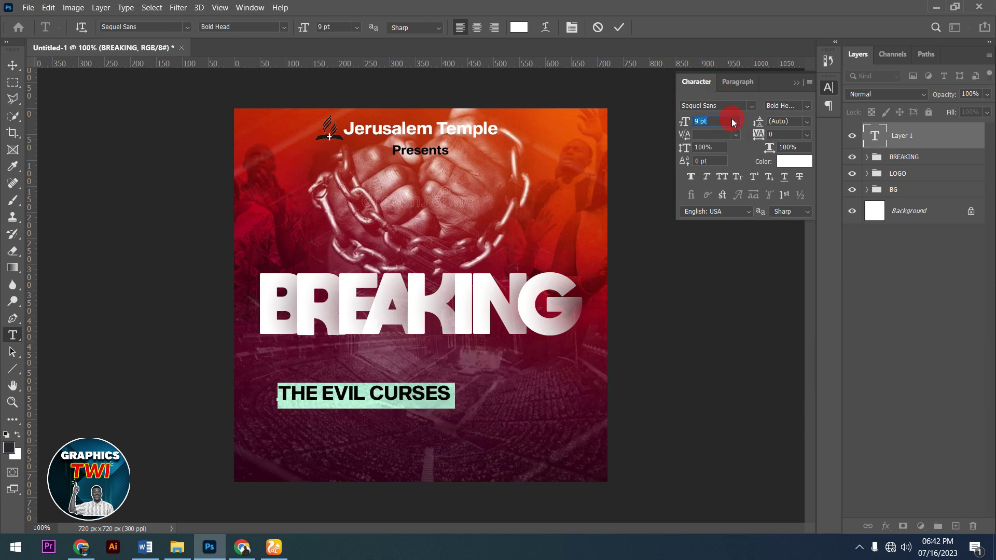
{"action": "left_click", "coordinate": [608, 29]}
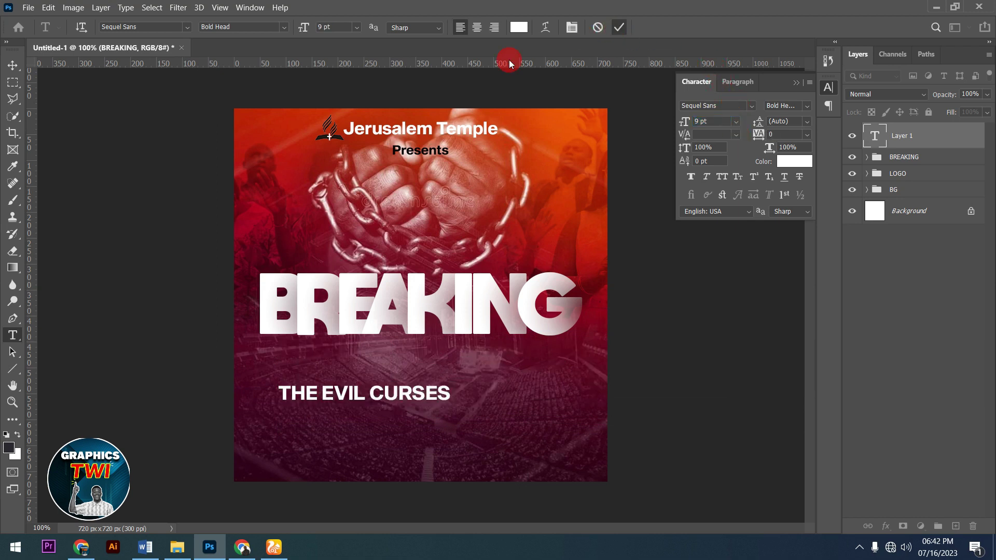
{"action": "left_click", "coordinate": [12, 64]}
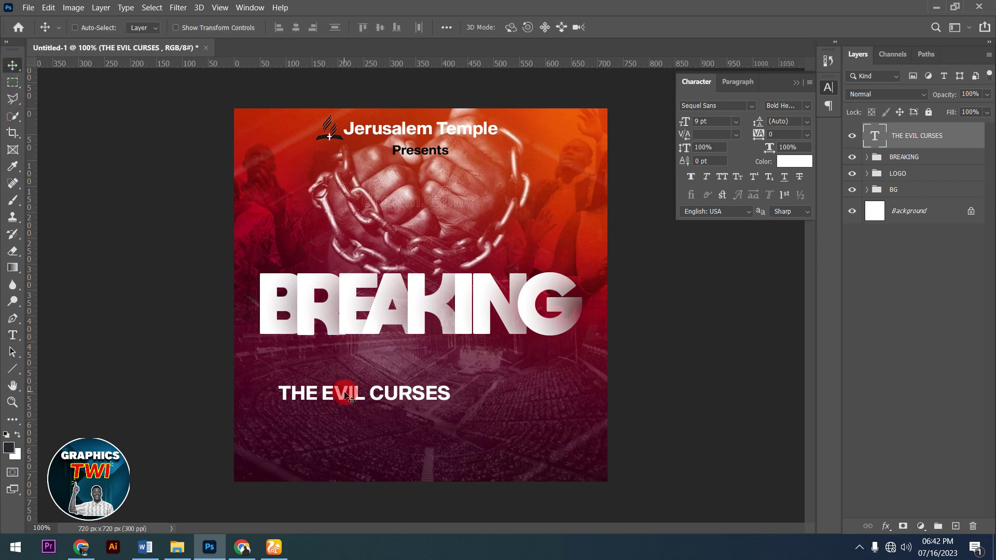
{"action": "left_click_drag", "start_coordinate": [344, 391], "coordinate": [325, 347]}
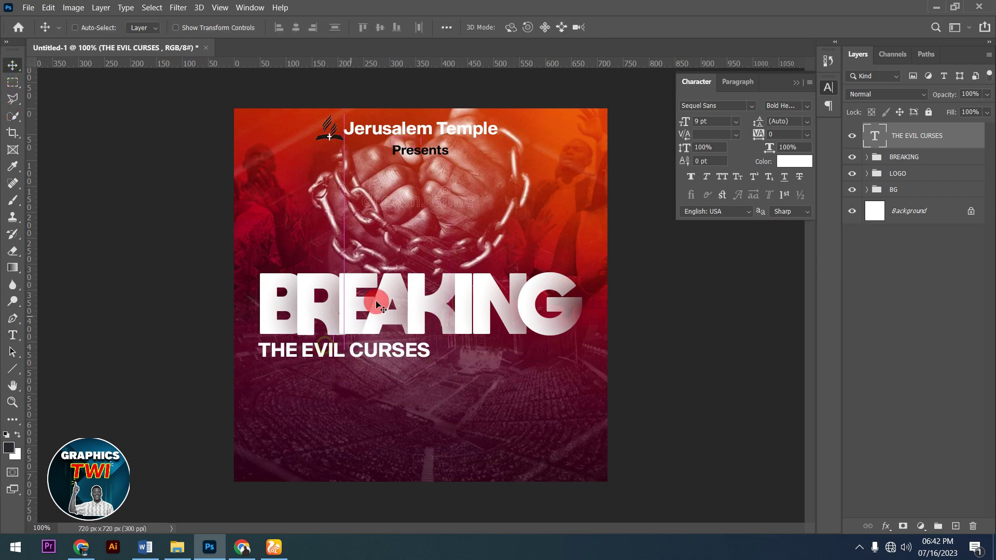
{"action": "key", "text": "Up"}
{"action": "key", "text": "Up"}
{"action": "key", "text": "Up"}
{"action": "key", "text": "Up"}
{"action": "key", "text": "Up"}
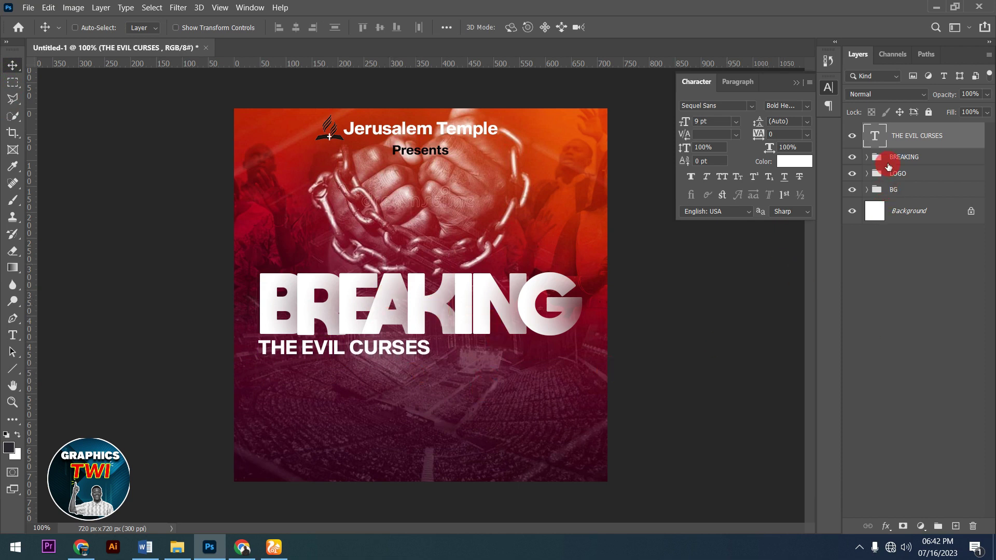
Step: Enlarge the subtitle to 11 pt, close the Character panel and nudge it right
{"action": "left_click", "coordinate": [722, 121]}
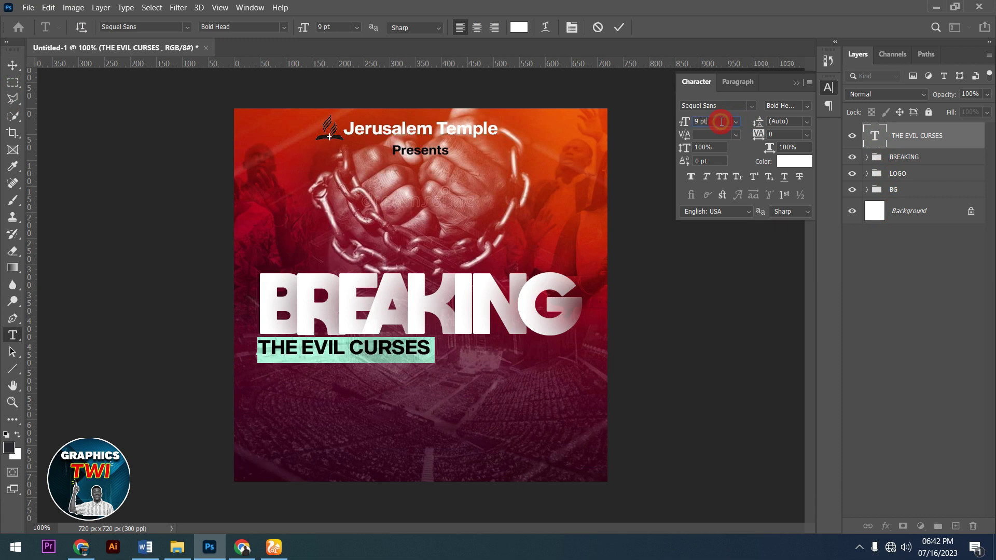
{"action": "key", "text": "Up"}
{"action": "key", "text": "Up"}
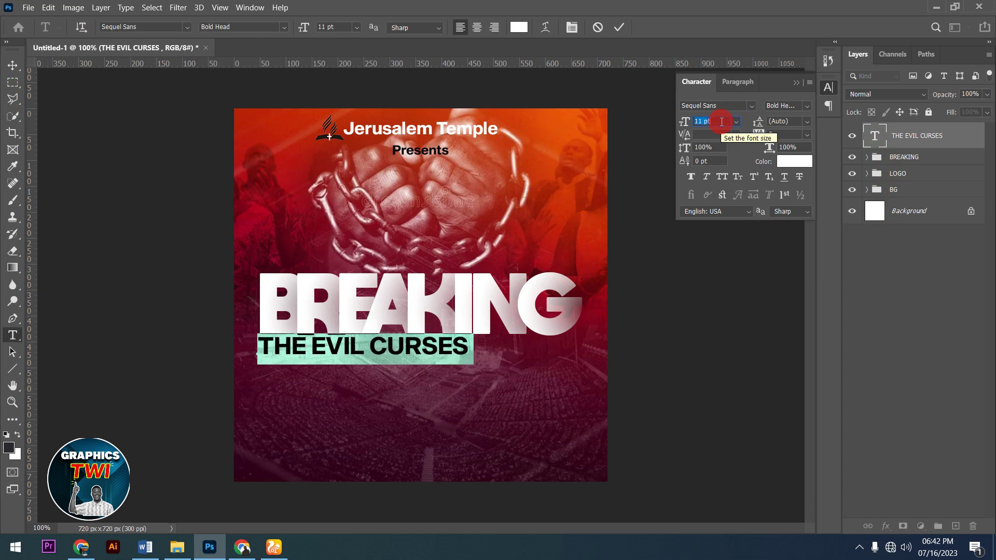
{"action": "left_click", "coordinate": [617, 29]}
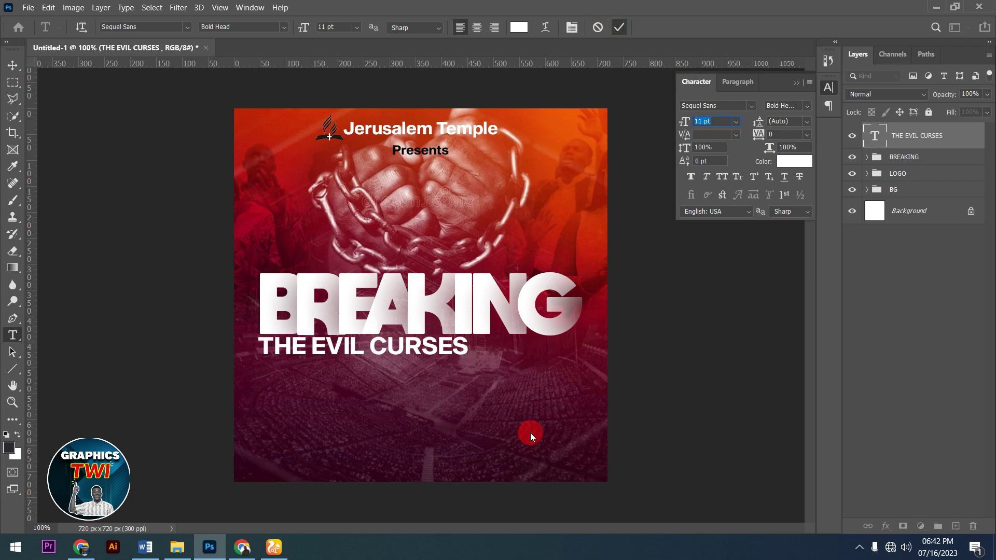
{"action": "key", "text": "v"}
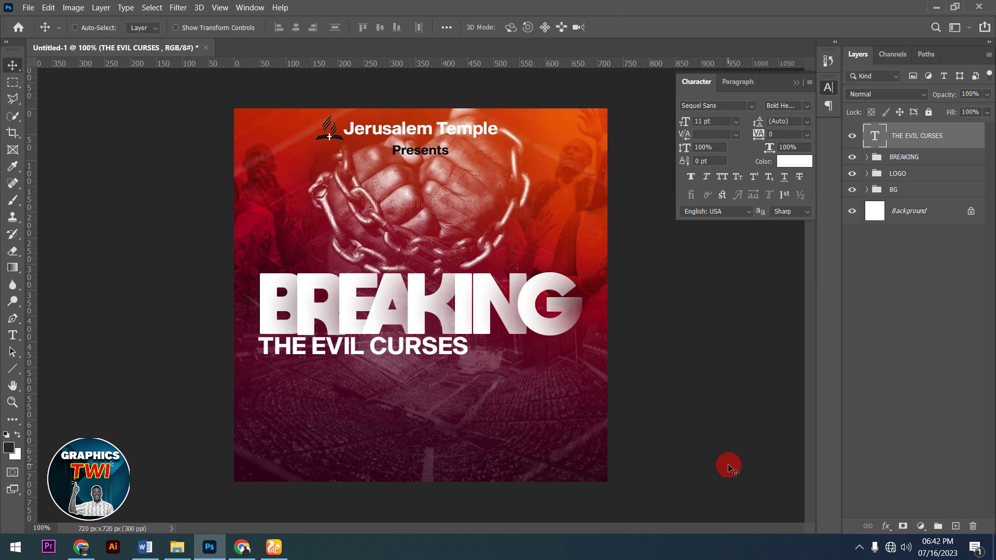
{"action": "left_click", "coordinate": [713, 148]}
{"action": "left_click", "coordinate": [797, 83]}
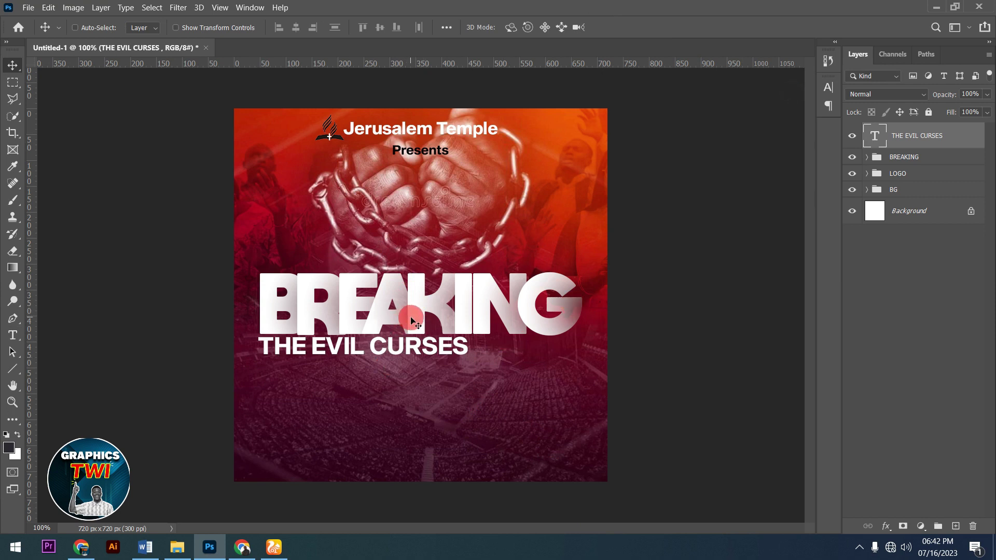
{"action": "key", "text": "Right"}
{"action": "key", "text": "Right"}
{"action": "key", "text": "Right"}
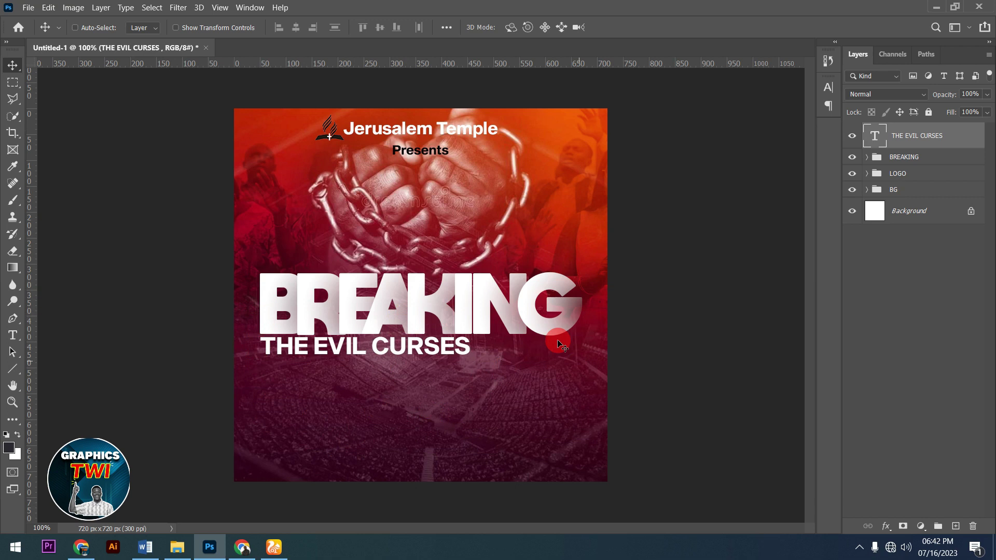
{"action": "left_click", "coordinate": [916, 159]}
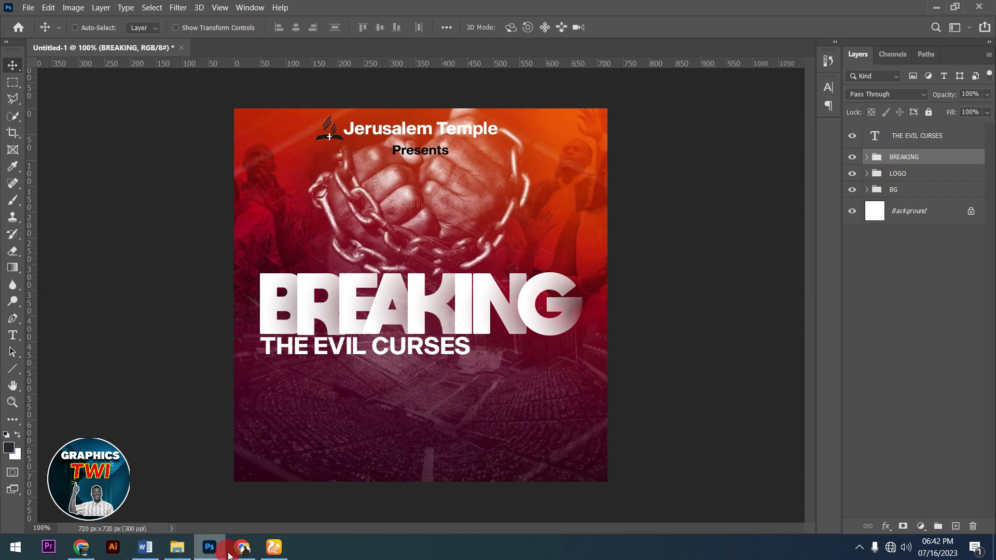
Step: Place the gold image pngegg (100) from File Explorer onto the canvas and enlarge it
{"action": "left_click", "coordinate": [172, 549]}
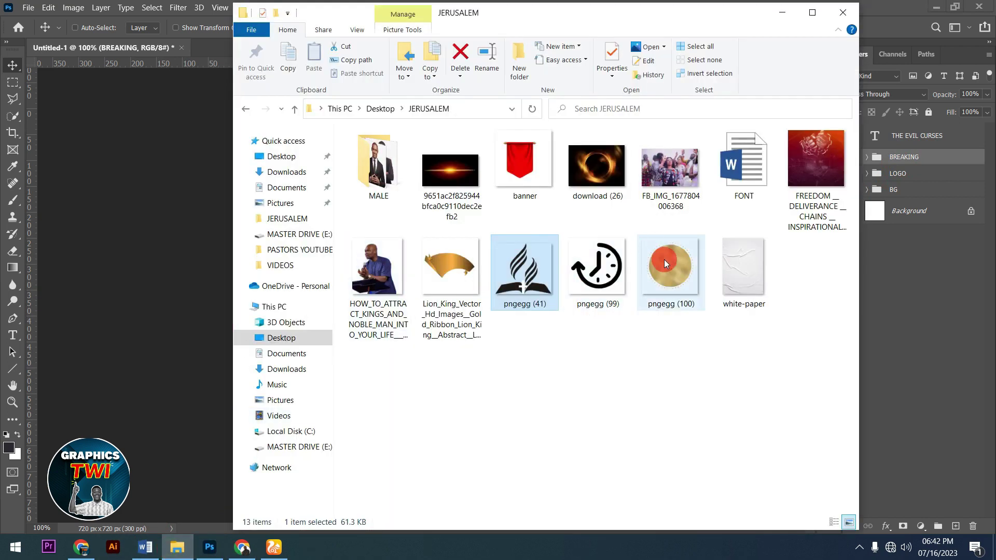
{"action": "left_click_drag", "start_coordinate": [664, 259], "coordinate": [202, 392]}
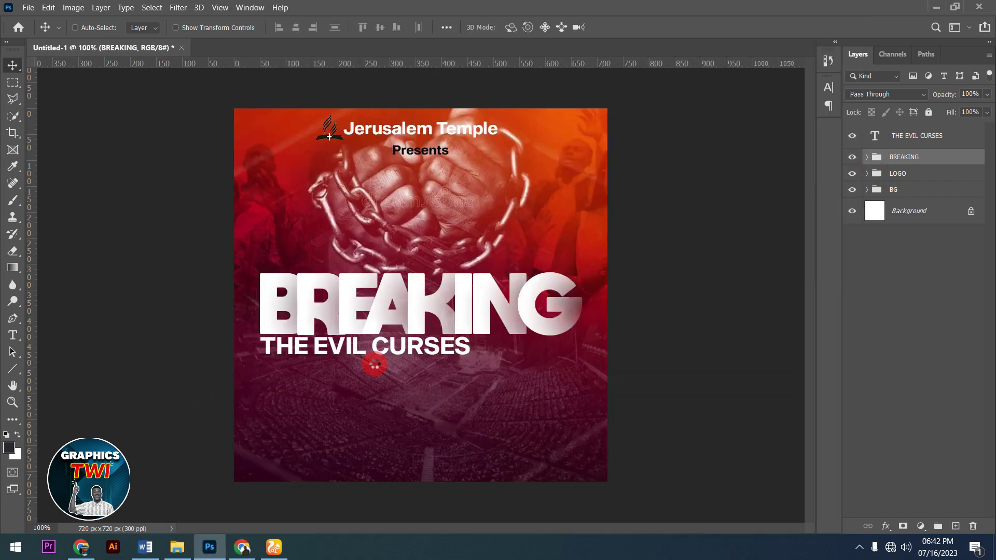
{"action": "left_click_drag", "start_coordinate": [389, 370], "coordinate": [394, 367]}
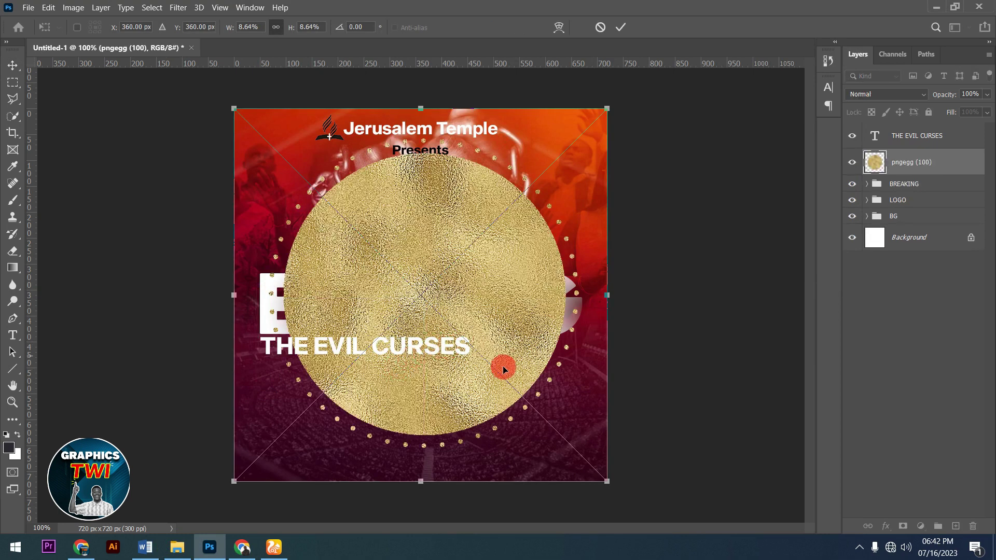
{"action": "left_click_drag", "start_coordinate": [235, 481], "coordinate": [179, 526]}
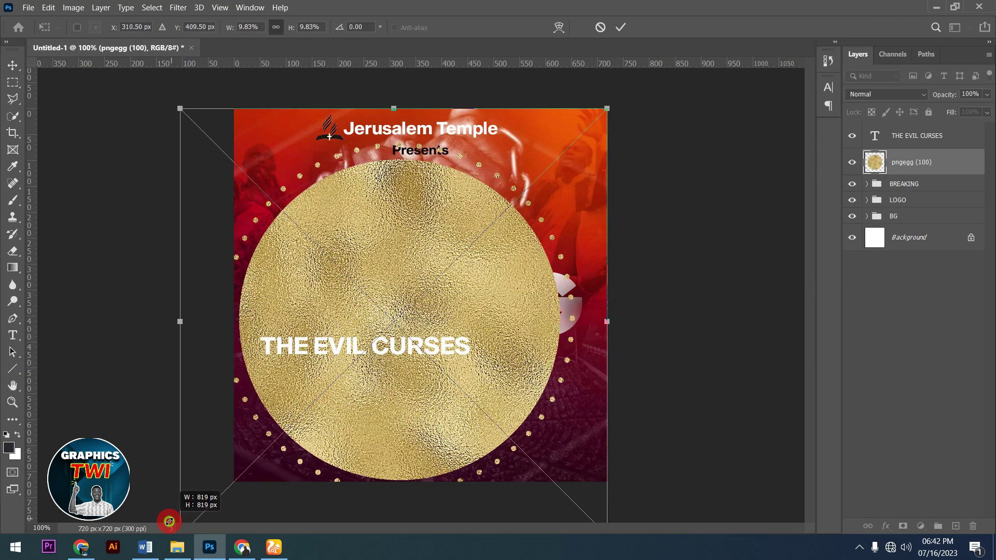
{"action": "left_click_drag", "start_coordinate": [607, 318], "coordinate": [645, 310]}
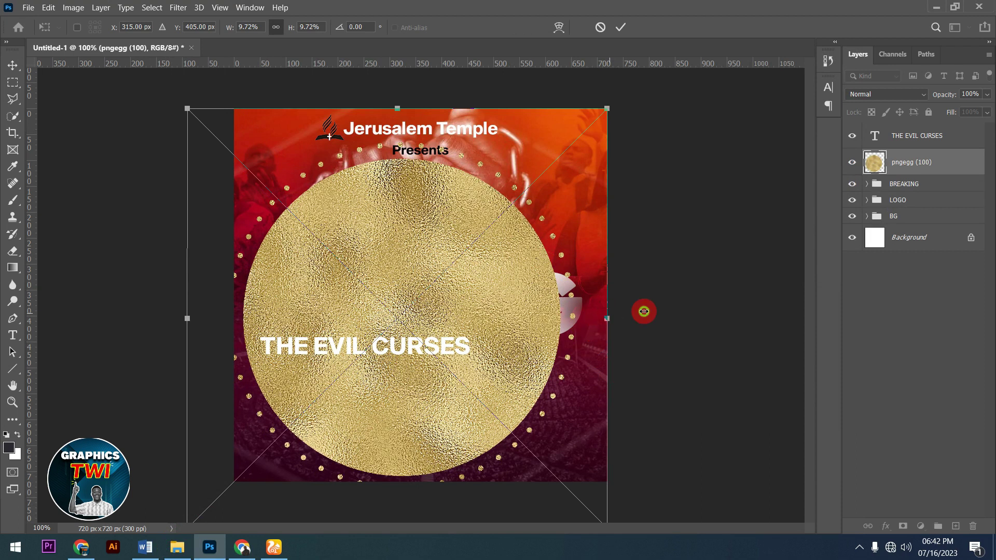
{"action": "left_click", "coordinate": [622, 29]}
Step: Clip the gold texture to the BREAKING group and position it to fill the letters
{"action": "right_click", "coordinate": [910, 167]}
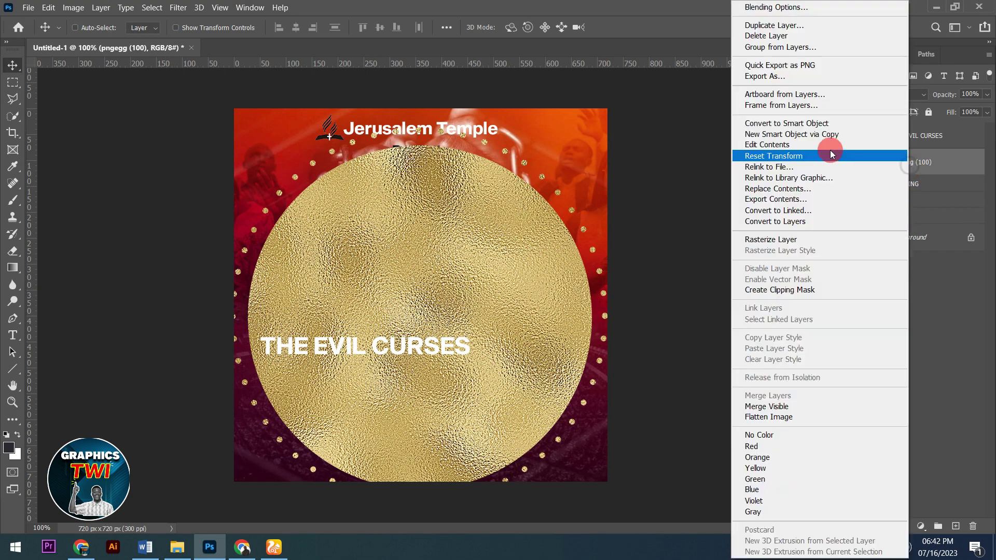
{"action": "left_click", "coordinate": [803, 292]}
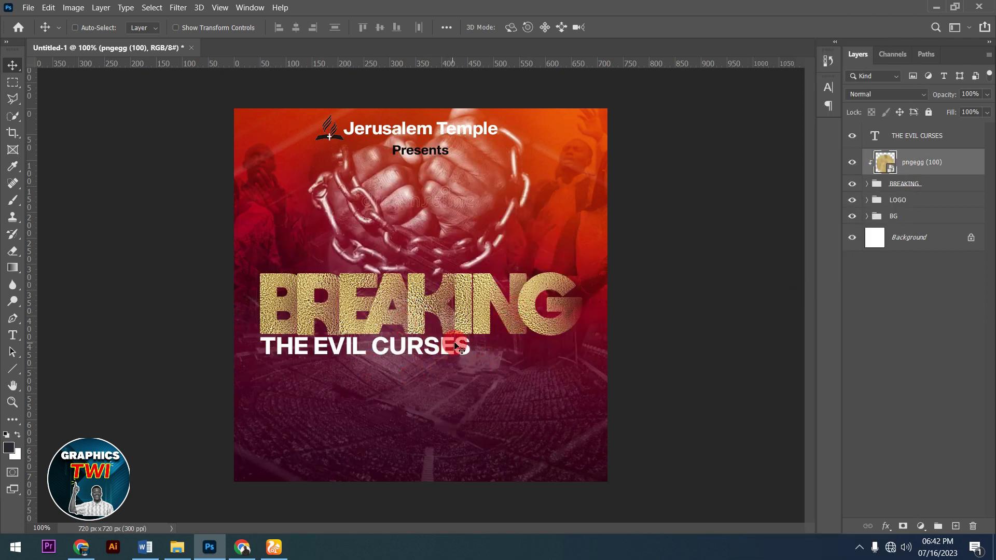
{"action": "mouse_move", "coordinate": [467, 316]}
{"action": "left_mouse_down"}
{"action": "mouse_move", "coordinate": [467, 298]}
{"action": "mouse_move", "coordinate": [489, 290]}
{"action": "left_mouse_up"}
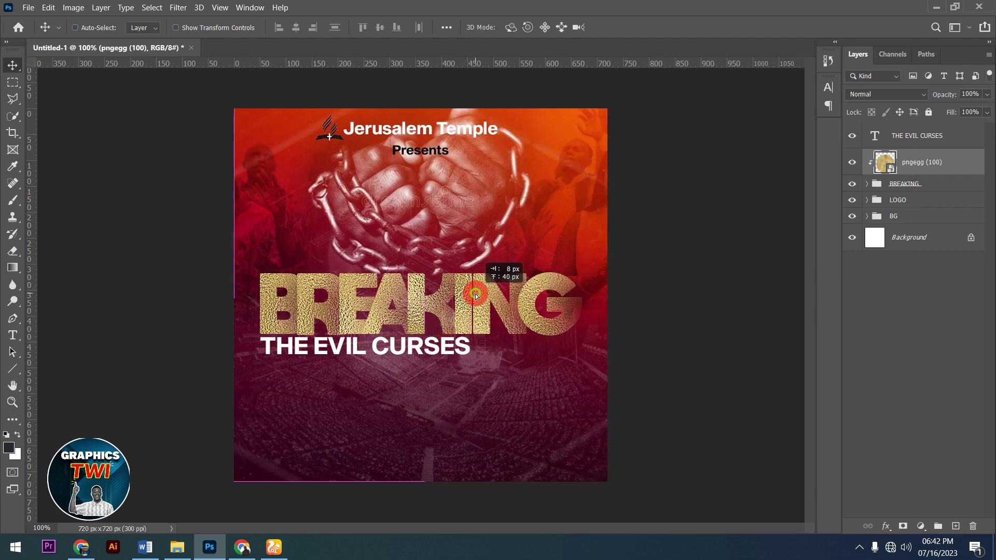
{"action": "left_click_drag", "start_coordinate": [489, 290], "coordinate": [475, 296]}
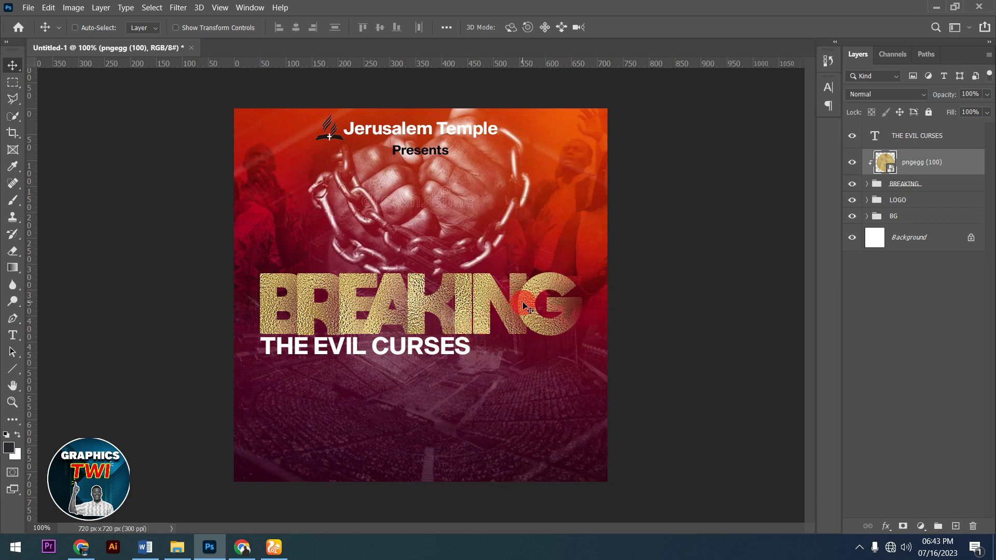
{"action": "left_click", "coordinate": [866, 248]}
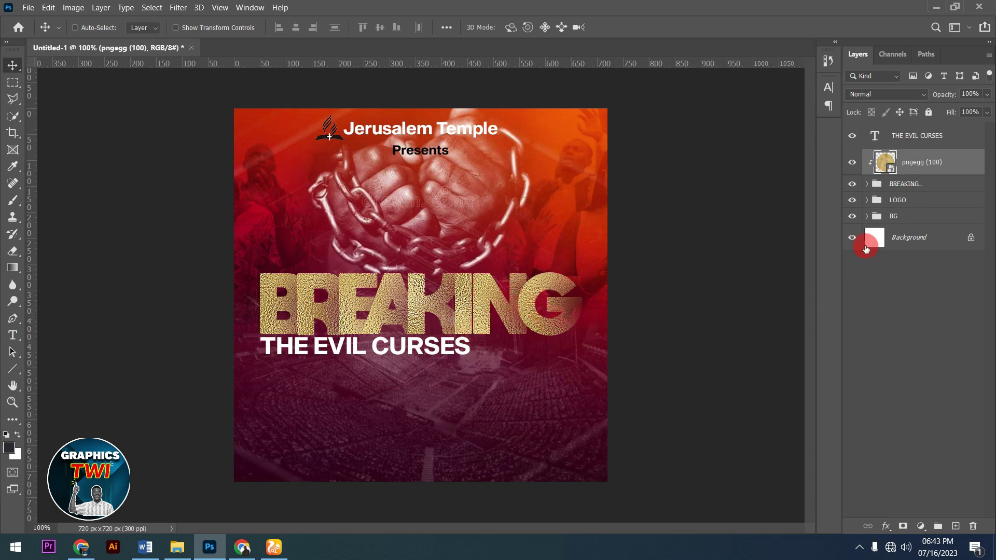
{"action": "left_click", "coordinate": [926, 186]}
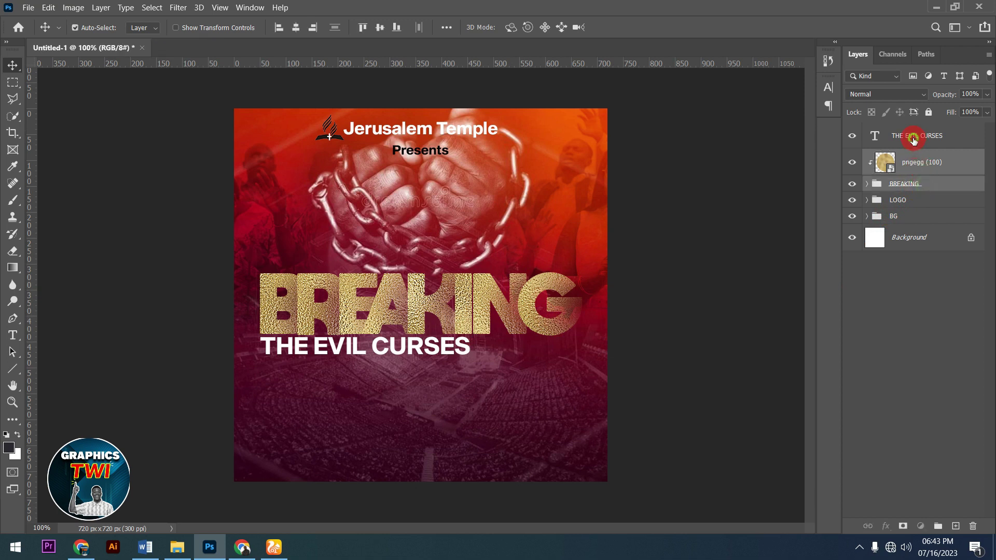
Step: Skew BREAKING and THE EVIL CURSES together about -1.5° so they rise rightward
{"action": "left_click", "coordinate": [914, 140], "text": "shift"}
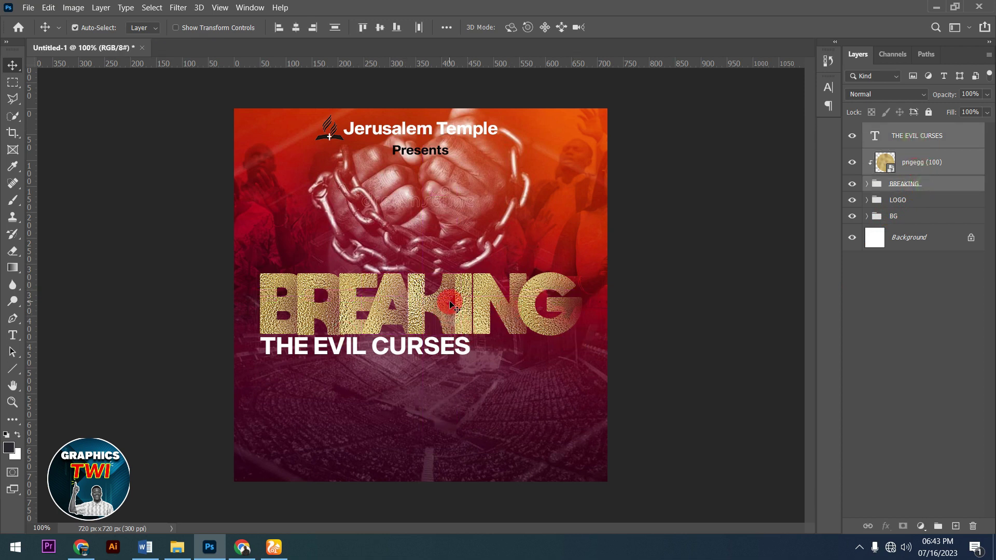
{"action": "key", "text": "ctrl+t"}
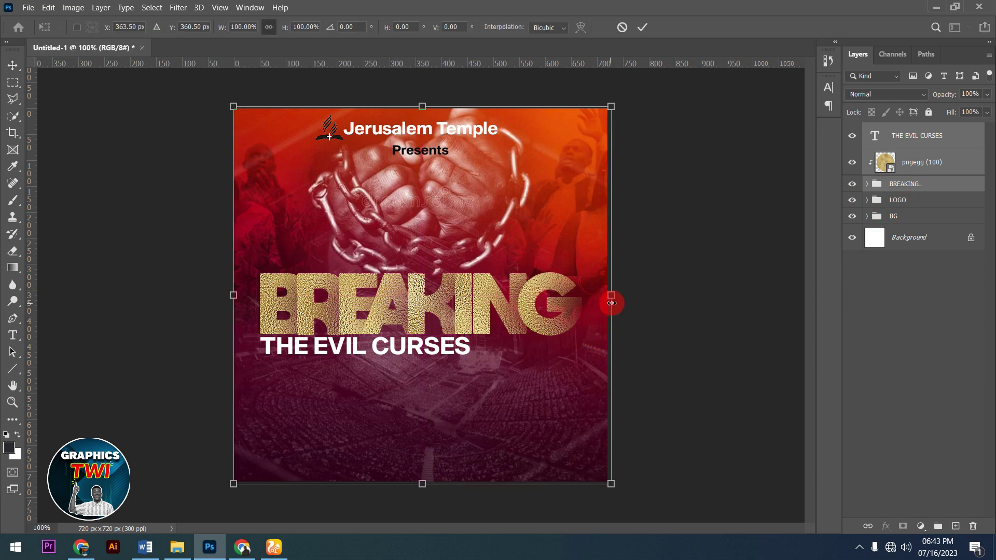
{"action": "left_click_drag", "start_coordinate": [610, 296], "coordinate": [610, 285]}
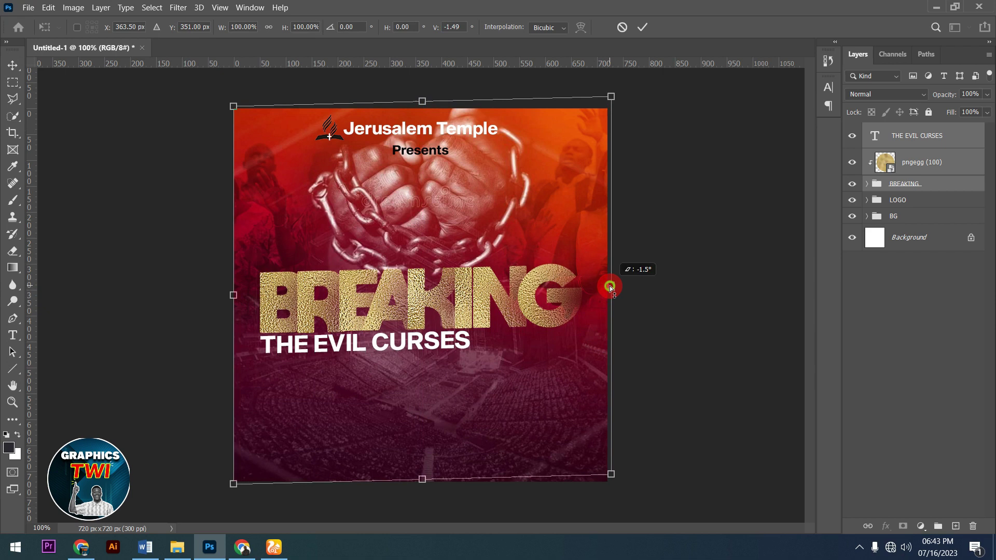
{"action": "left_click", "coordinate": [642, 29]}
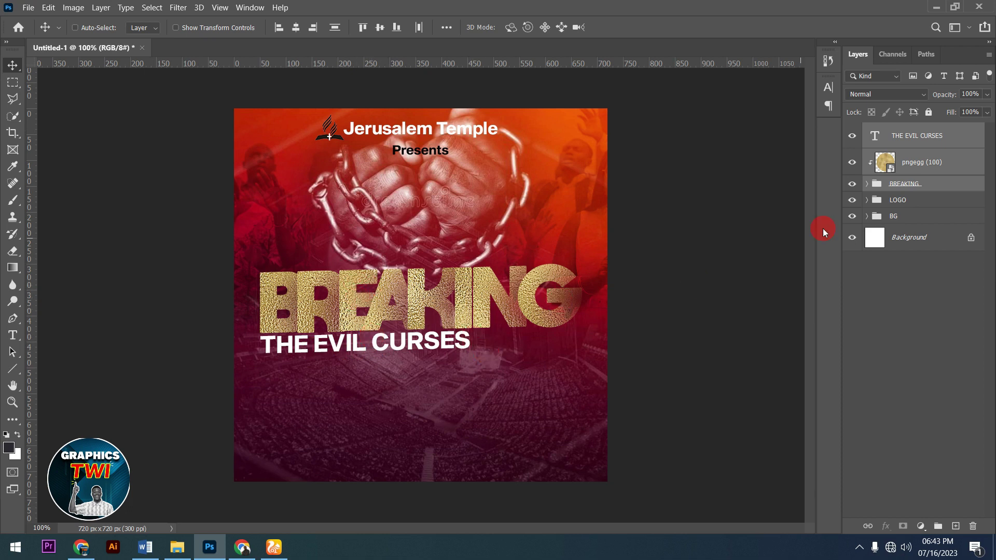
Step: Recolour THE EVIL CURSES text to pale gold ffda8e and commit the edit
{"action": "double_click", "coordinate": [876, 136]}
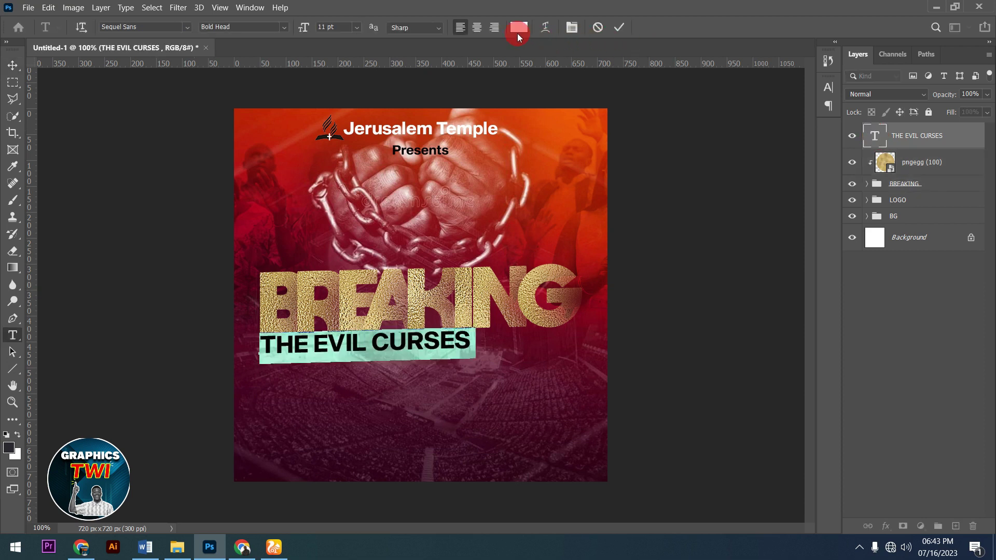
{"action": "left_click", "coordinate": [518, 27]}
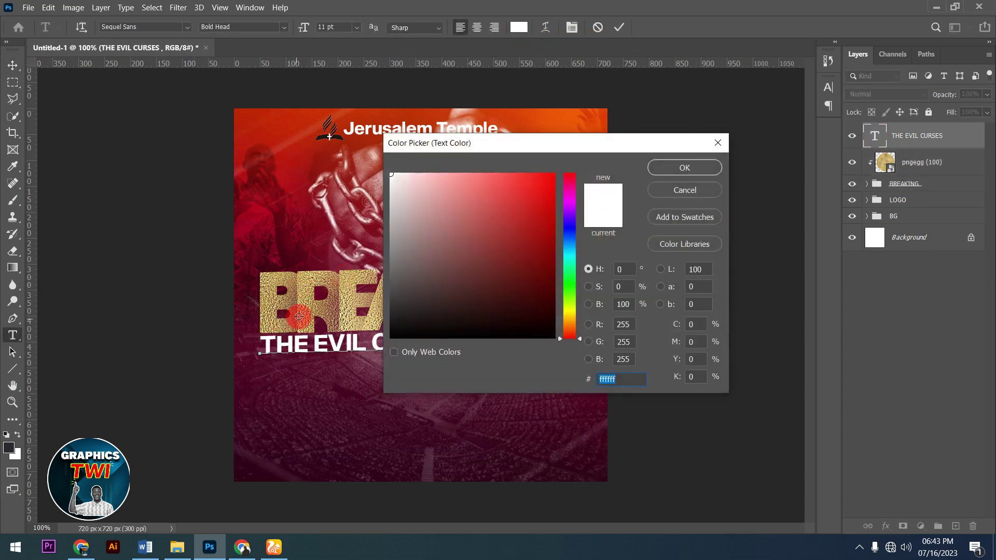
{"action": "left_click", "coordinate": [306, 326]}
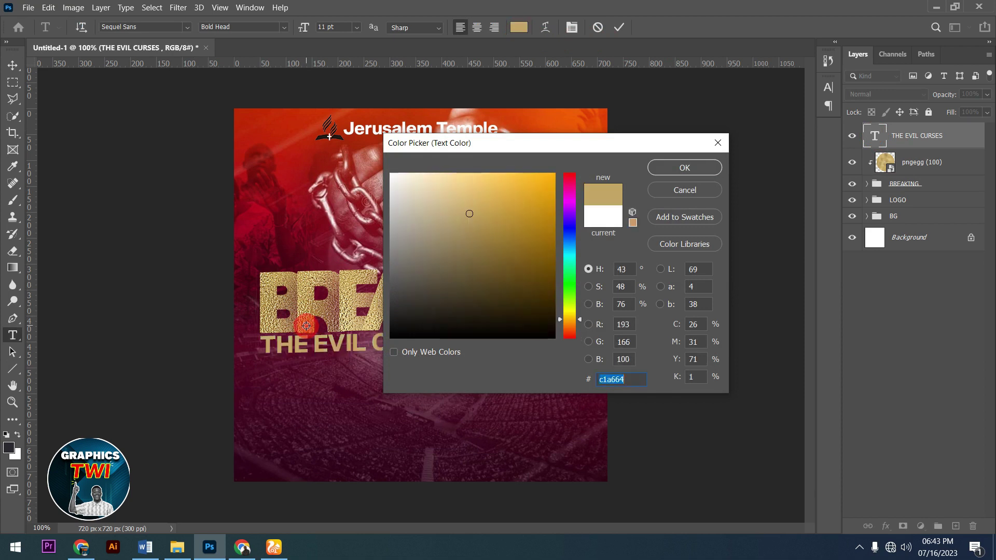
{"action": "left_click", "coordinate": [350, 310]}
{"action": "left_click", "coordinate": [498, 174]}
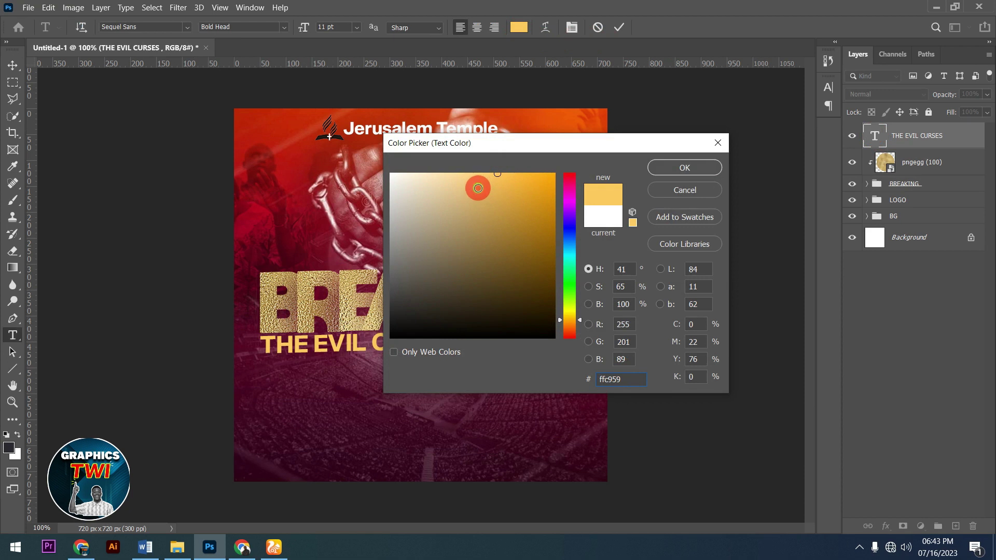
{"action": "left_click", "coordinate": [464, 173]}
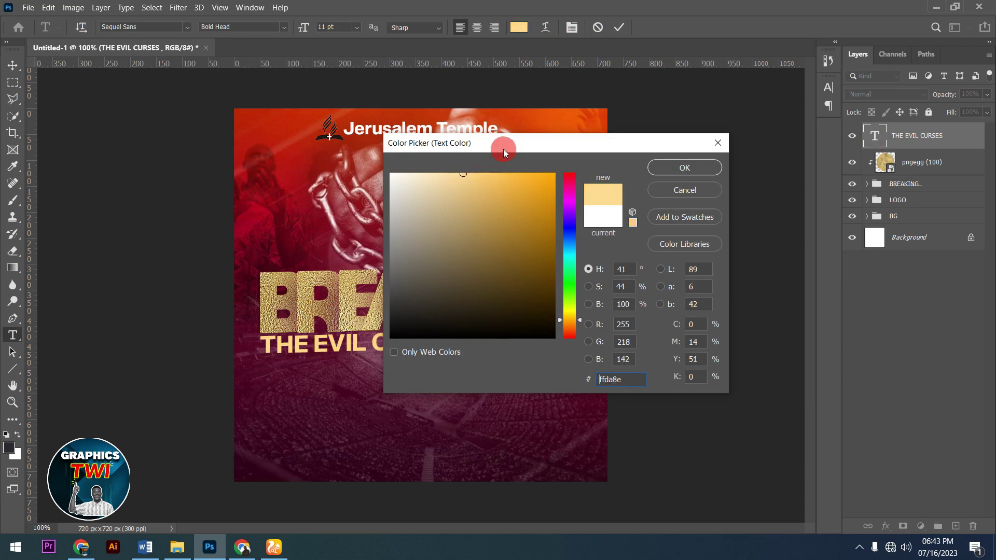
{"action": "left_click_drag", "start_coordinate": [504, 149], "coordinate": [652, 211]}
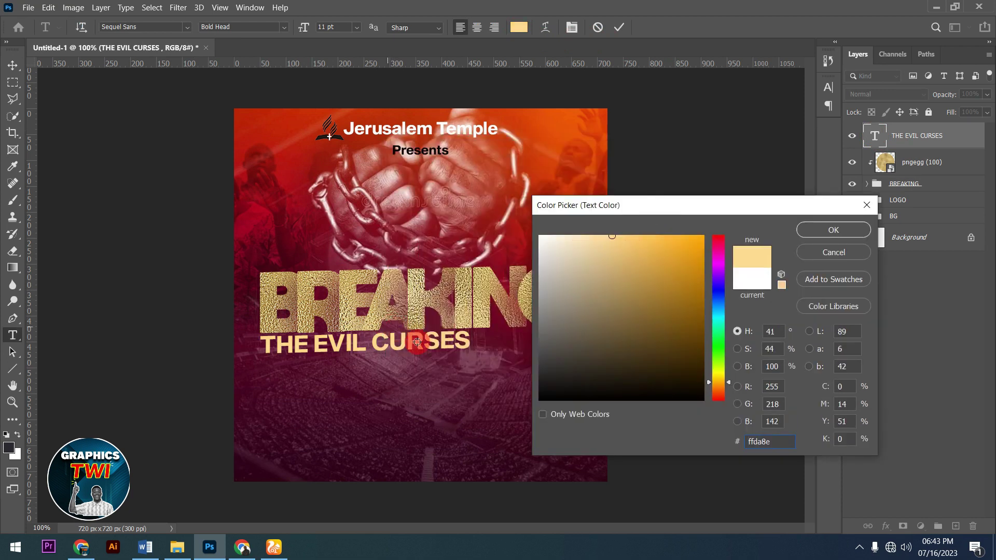
{"action": "key", "text": "Return"}
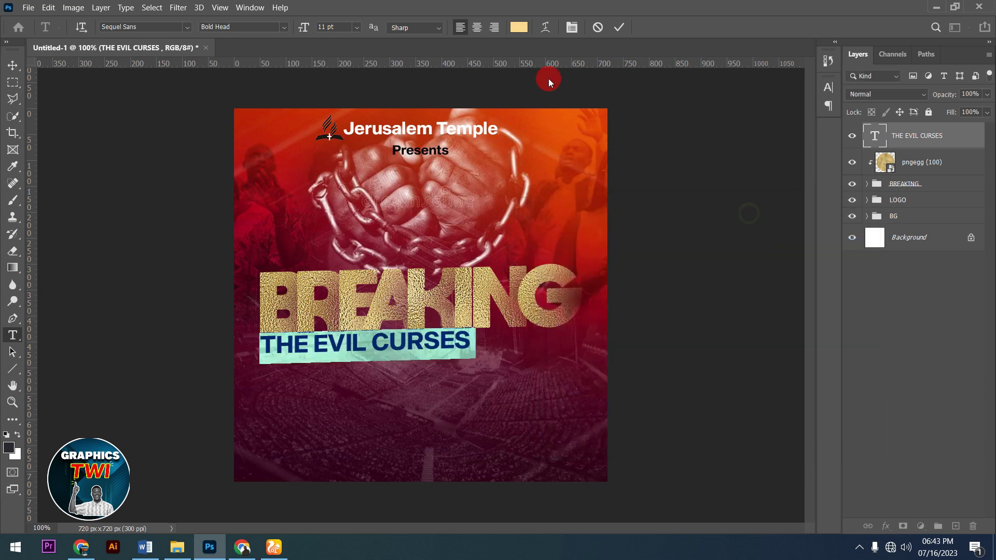
{"action": "left_click", "coordinate": [621, 35]}
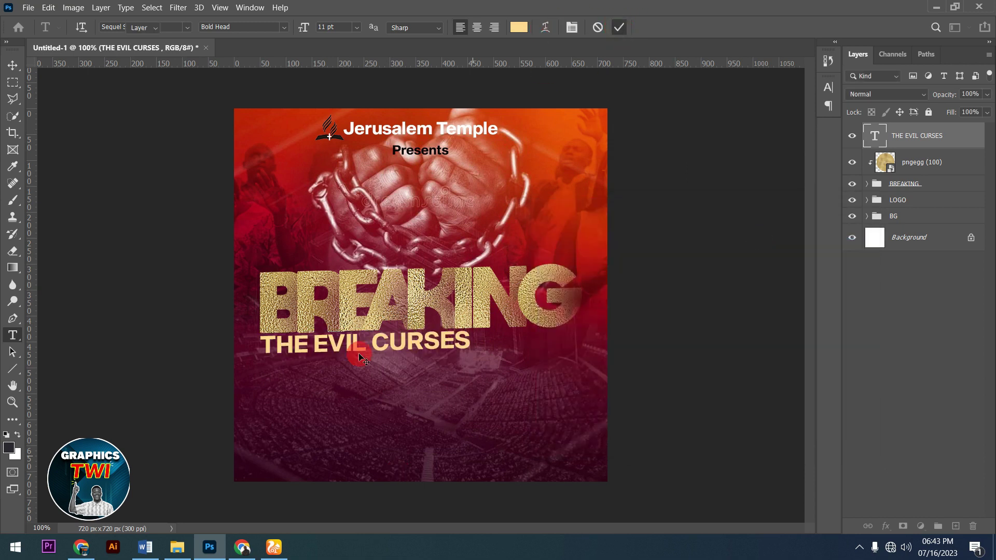
{"action": "key", "text": "v"}
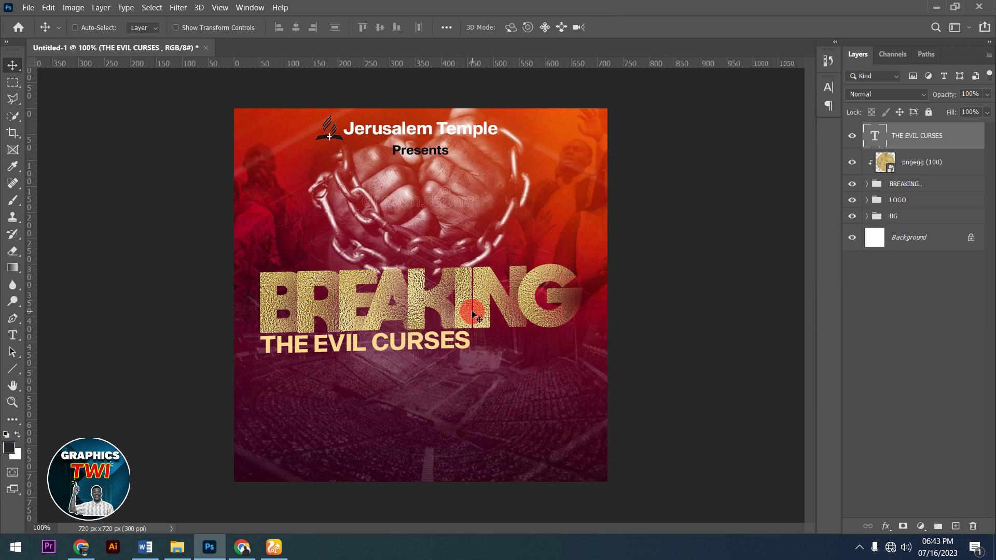
Step: Drag the download (26) fire ring image from File Explorer onto the flyer and commit it
{"action": "left_click", "coordinate": [177, 548]}
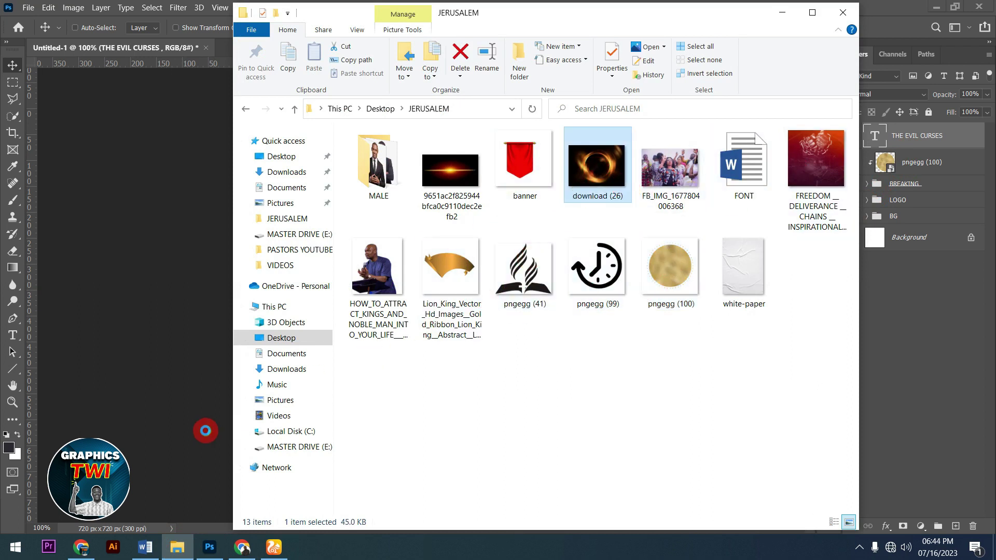
{"action": "left_click", "coordinate": [188, 433]}
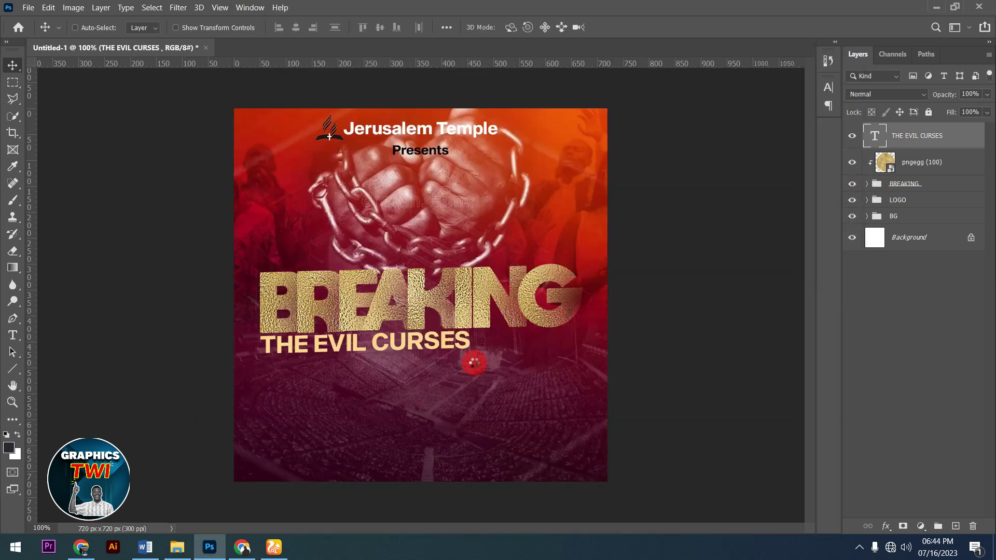
{"action": "left_click_drag", "start_coordinate": [474, 362], "coordinate": [475, 363]}
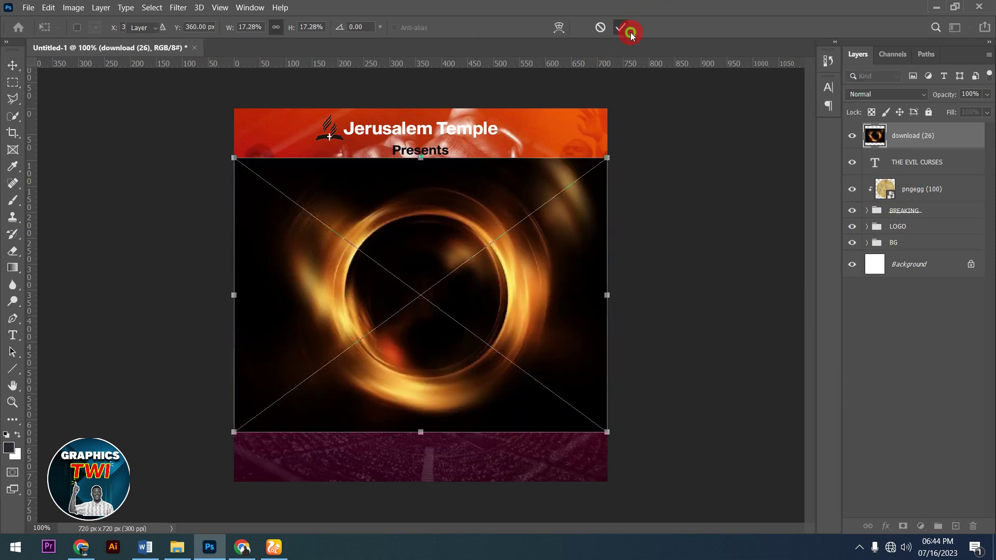
{"action": "left_click", "coordinate": [631, 33]}
Step: Set the fire ring layer to Screen blend mode and nudge it into place
{"action": "left_click", "coordinate": [885, 94]}
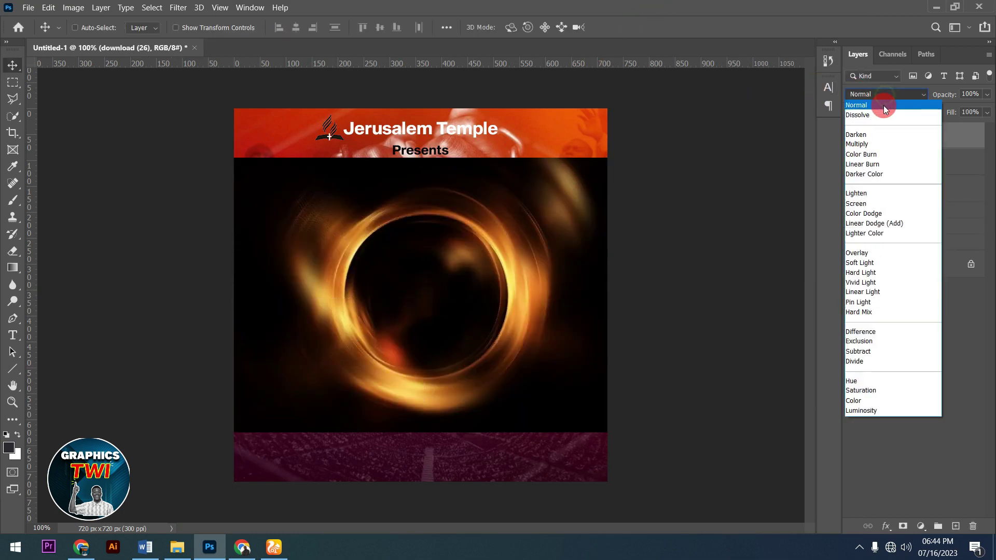
{"action": "left_click", "coordinate": [872, 204]}
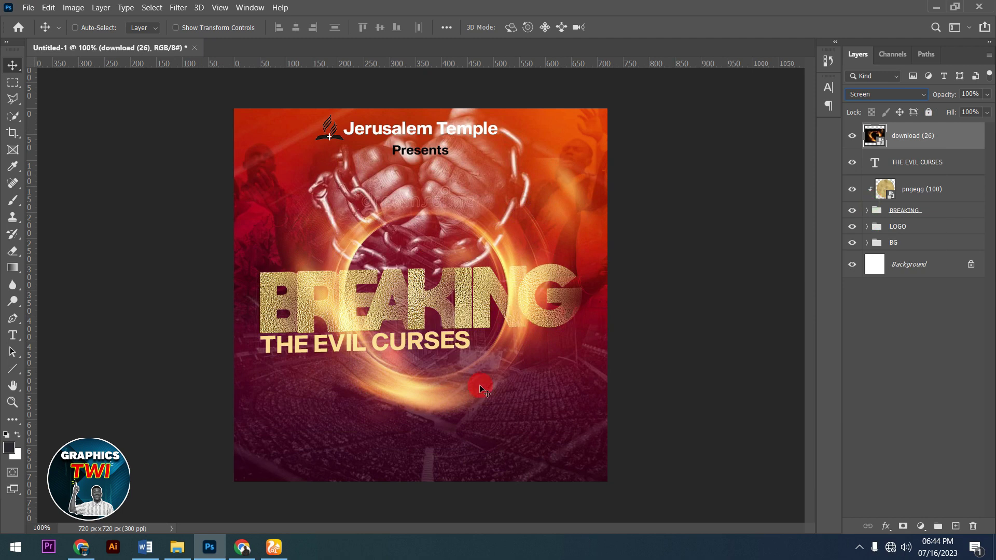
{"action": "left_click_drag", "start_coordinate": [490, 370], "coordinate": [494, 361]}
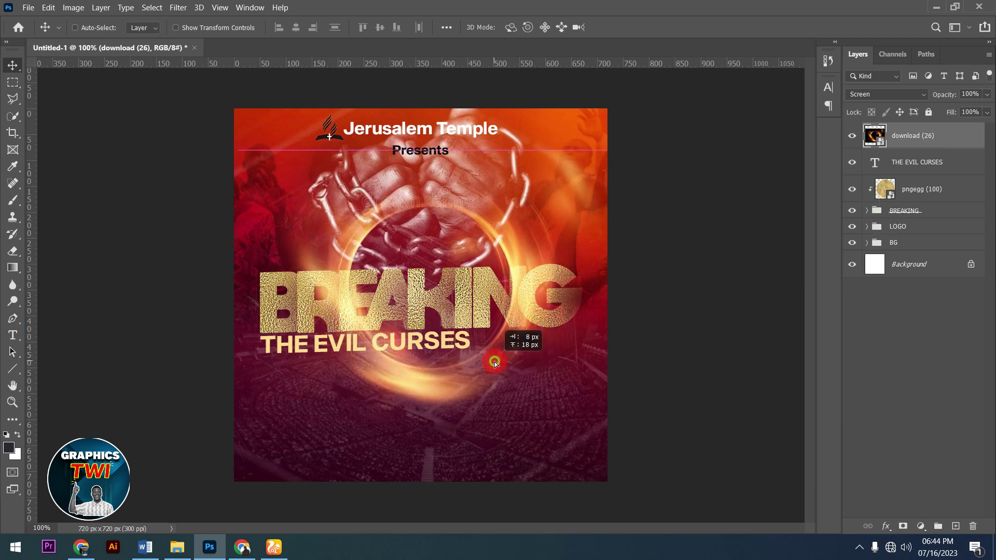
{"action": "left_click_drag", "start_coordinate": [494, 362], "coordinate": [493, 364]}
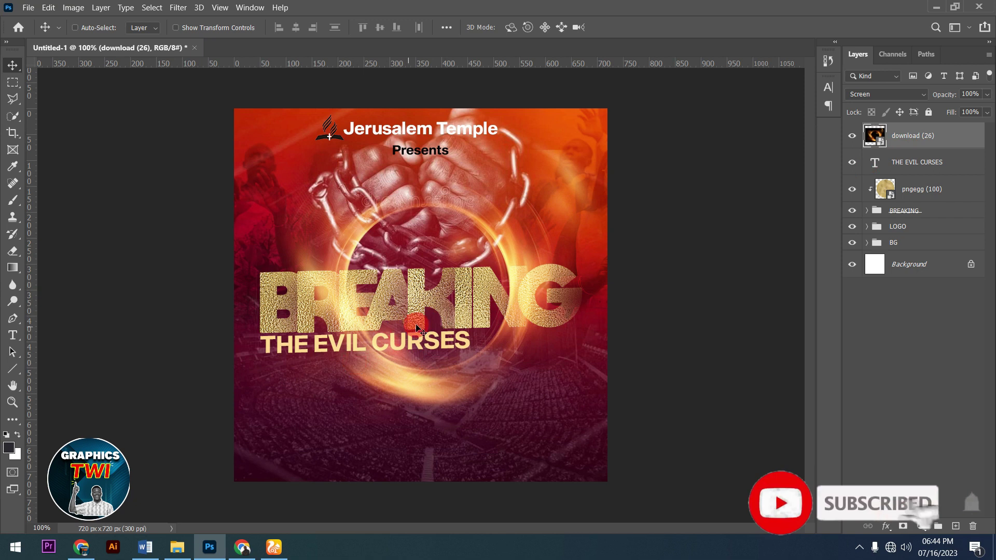
Step: Place the first businessman photo from the MALE folder, scaled small above BREAKING
{"action": "left_click", "coordinate": [177, 548]}
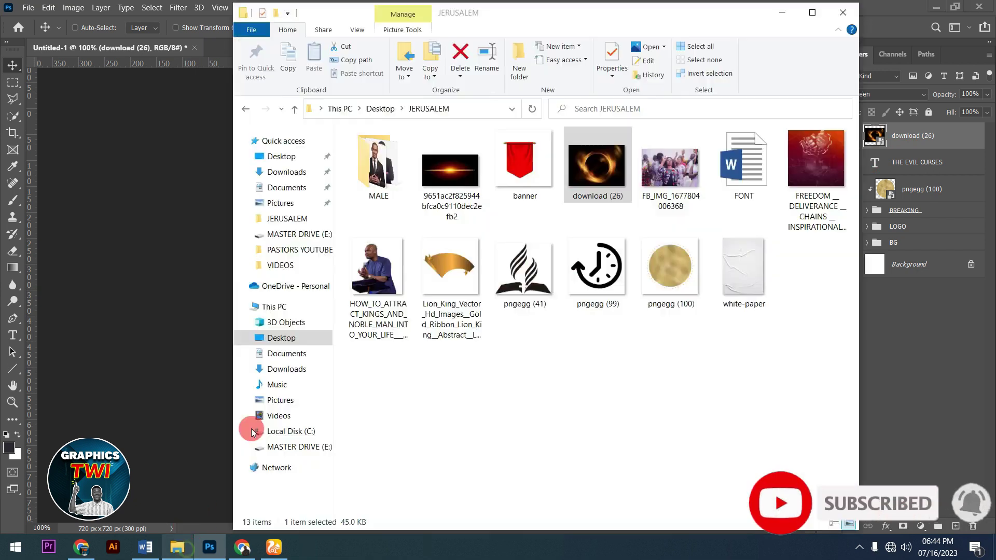
{"action": "double_click", "coordinate": [394, 156]}
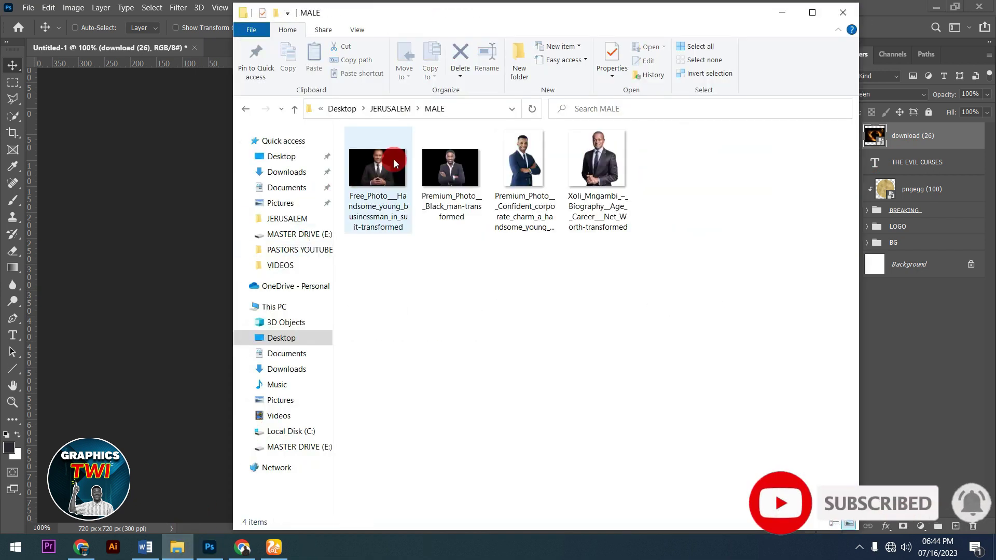
{"action": "left_click", "coordinate": [574, 169]}
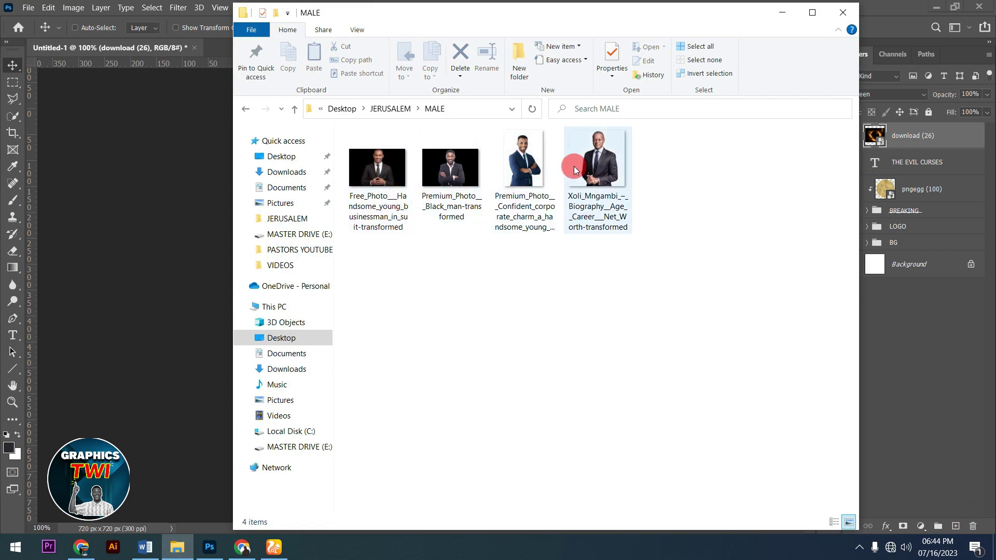
{"action": "left_click", "coordinate": [372, 175]}
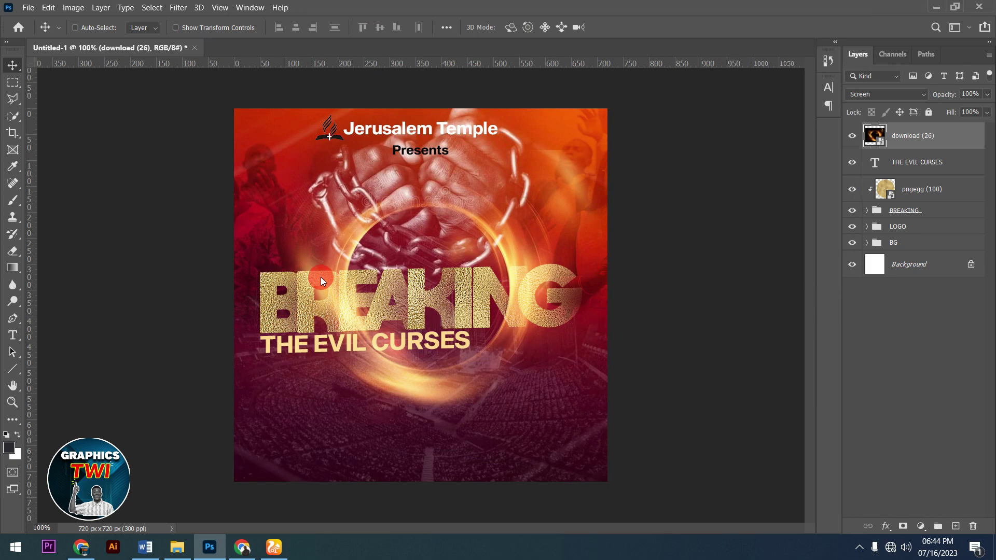
{"action": "mouse_move", "coordinate": [607, 171]}
{"action": "left_mouse_down"}
{"action": "mouse_move", "coordinate": [416, 340]}
{"action": "mouse_move", "coordinate": [367, 331]}
{"action": "left_mouse_up"}
{"action": "left_click_drag", "start_coordinate": [321, 388], "coordinate": [326, 238]}
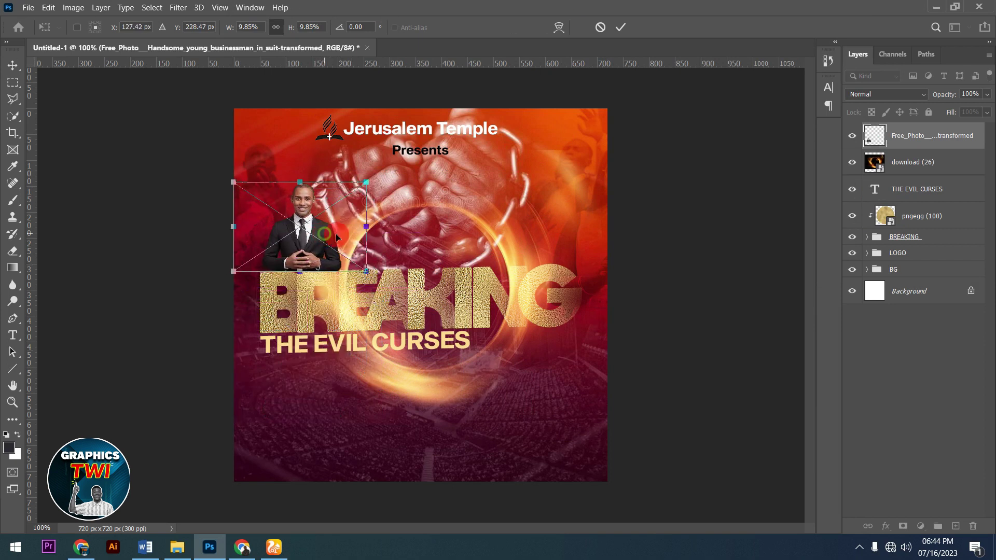
{"action": "left_click", "coordinate": [621, 29]}
Step: Move the businessman layer beneath the BREAKING group and nudge the photo slightly right
{"action": "left_click_drag", "start_coordinate": [927, 136], "coordinate": [920, 254]}
{"action": "left_click_drag", "start_coordinate": [314, 248], "coordinate": [321, 247]}
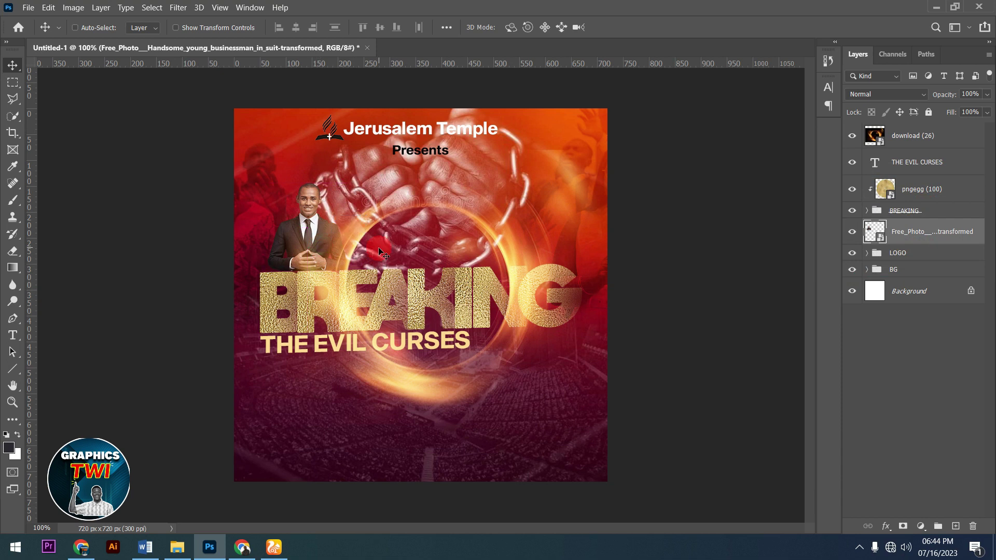
{"action": "left_click", "coordinate": [176, 547]}
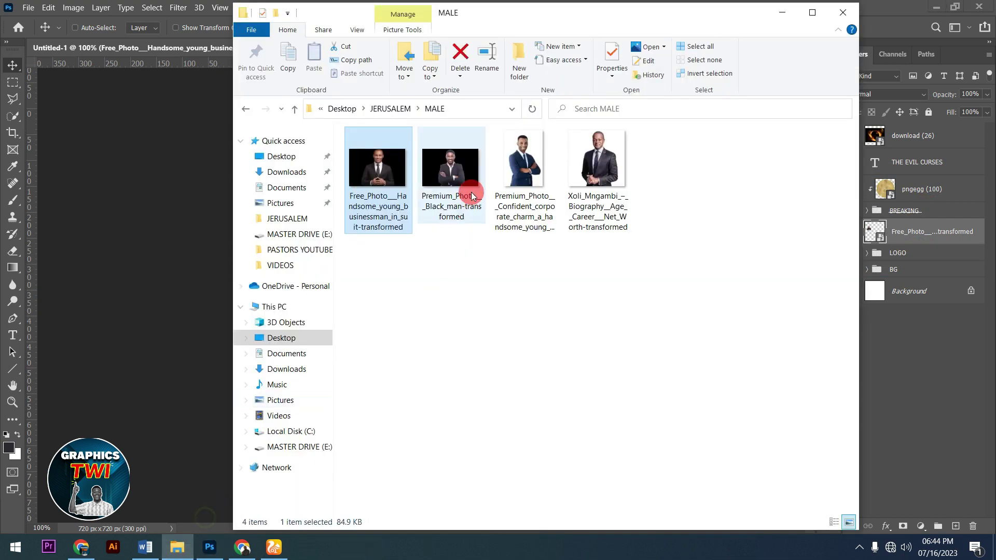
Step: Place the second man's photo, shrunk, beside the first above BREAKING
{"action": "left_click", "coordinate": [179, 403]}
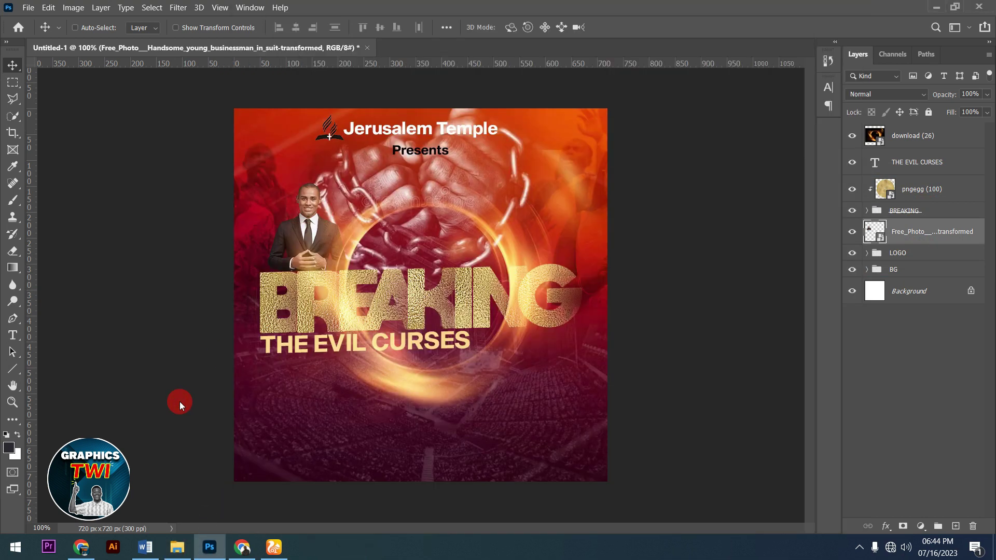
{"action": "left_click_drag", "start_coordinate": [470, 189], "coordinate": [470, 189]}
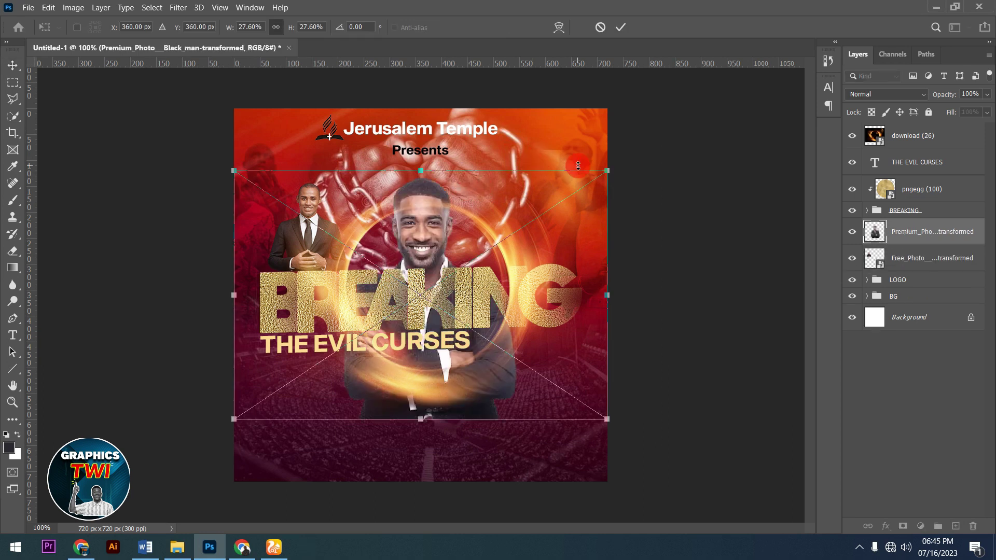
{"action": "left_click_drag", "start_coordinate": [614, 169], "coordinate": [426, 328]}
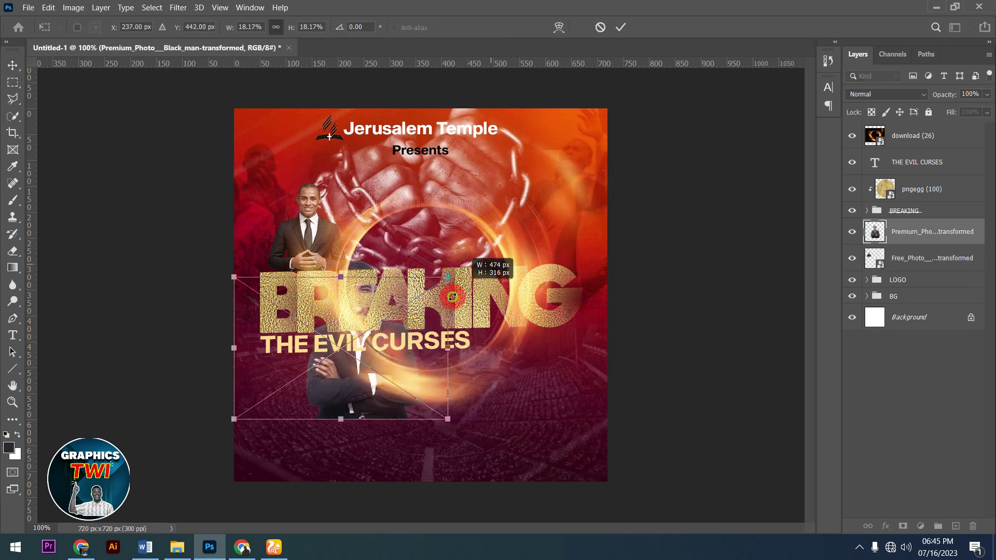
{"action": "mouse_move", "coordinate": [375, 380]}
{"action": "left_mouse_down"}
{"action": "mouse_move", "coordinate": [420, 255]}
{"action": "mouse_move", "coordinate": [437, 240]}
{"action": "mouse_move", "coordinate": [434, 261]}
{"action": "mouse_move", "coordinate": [426, 258]}
{"action": "left_mouse_up"}
{"action": "left_click", "coordinate": [623, 32]}
{"action": "left_click", "coordinate": [321, 299]}
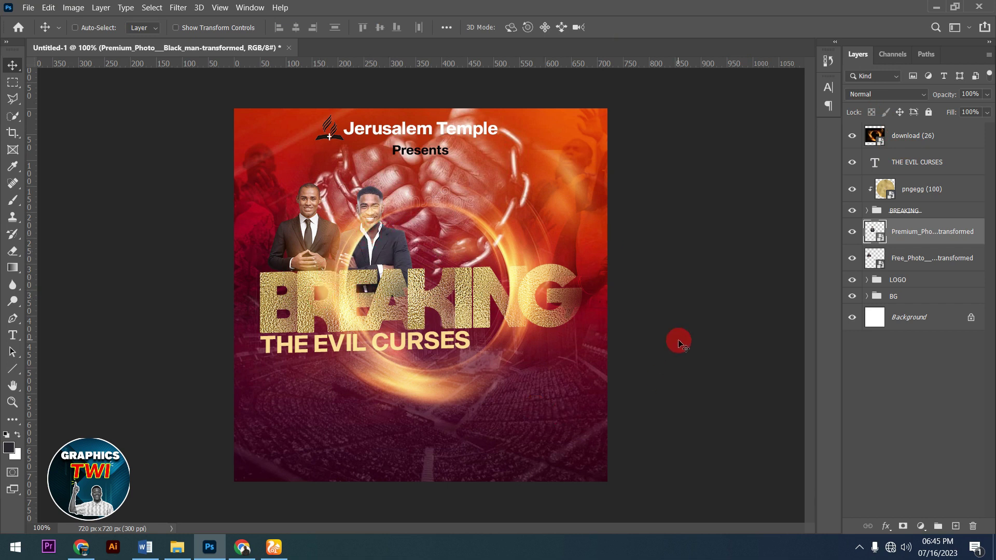
Step: Add the third man's photo from the MALE folder, shrunk into the row
{"action": "left_click", "coordinate": [177, 547]}
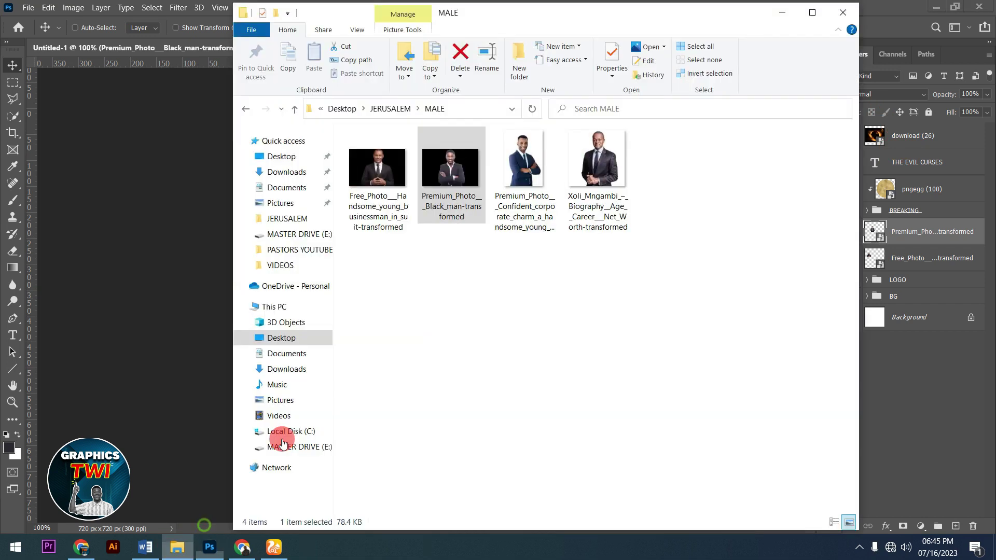
{"action": "left_click_drag", "start_coordinate": [515, 175], "coordinate": [113, 391]}
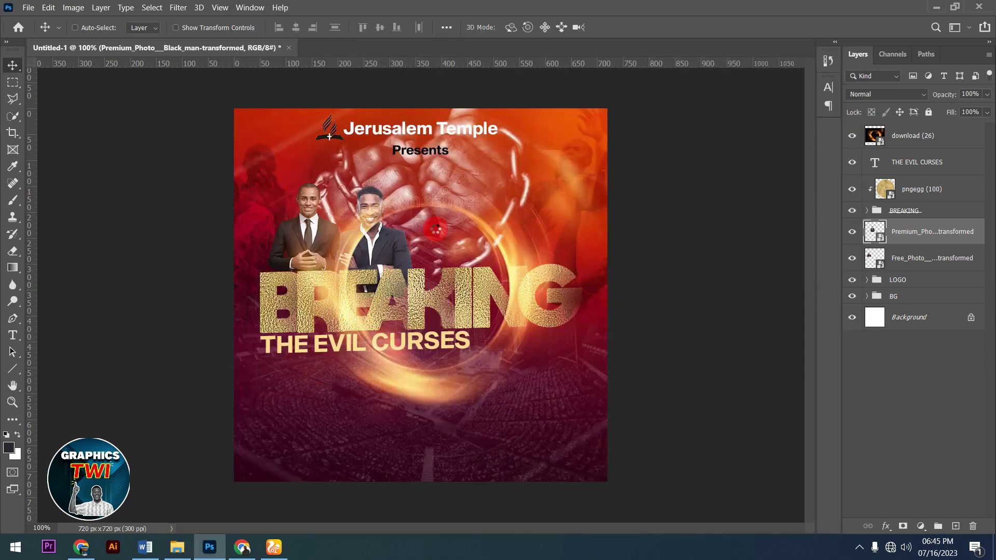
{"action": "mouse_move", "coordinate": [471, 217]}
{"action": "left_mouse_down"}
{"action": "mouse_move", "coordinate": [359, 433]}
{"action": "mouse_move", "coordinate": [457, 264]}
{"action": "mouse_move", "coordinate": [446, 273]}
{"action": "left_mouse_up"}
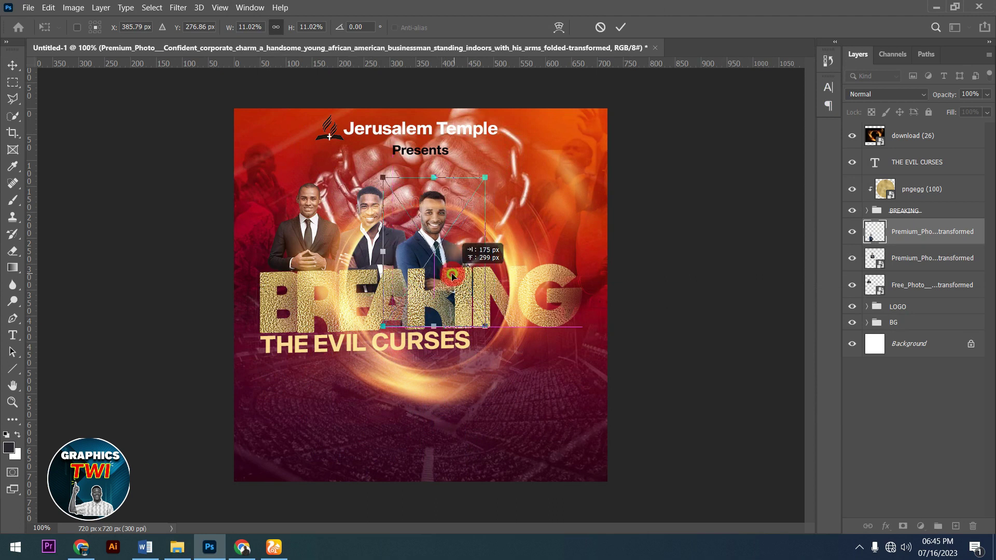
{"action": "left_click", "coordinate": [624, 27]}
Step: Add the fourth man's photo, scaled to about 16.66% and aligned with the row
{"action": "left_click", "coordinate": [178, 547]}
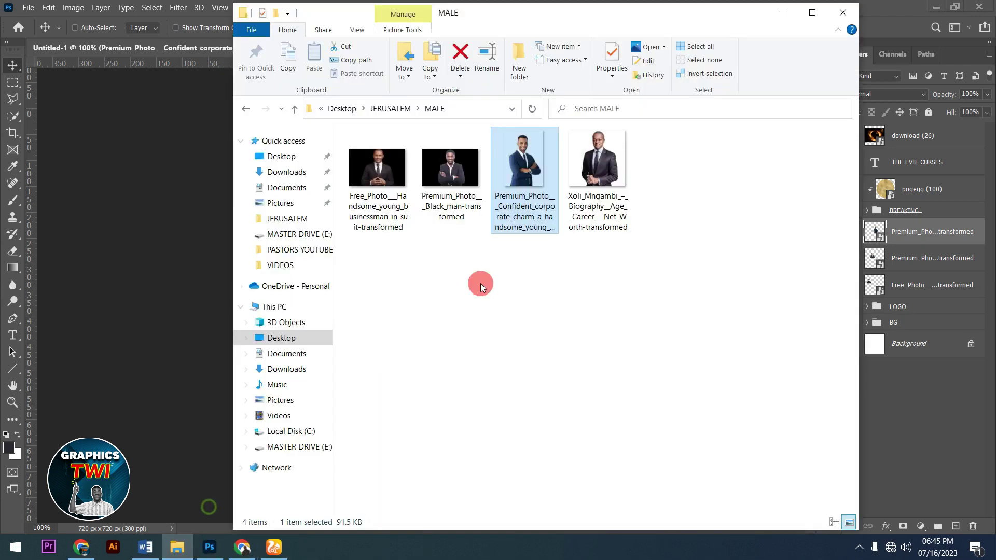
{"action": "left_click", "coordinate": [597, 160]}
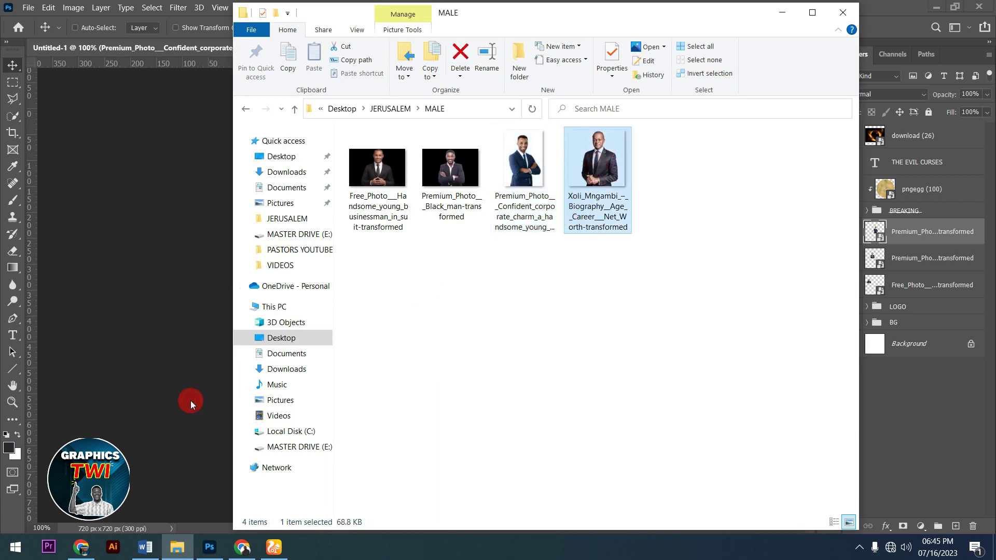
{"action": "left_click", "coordinate": [191, 400]}
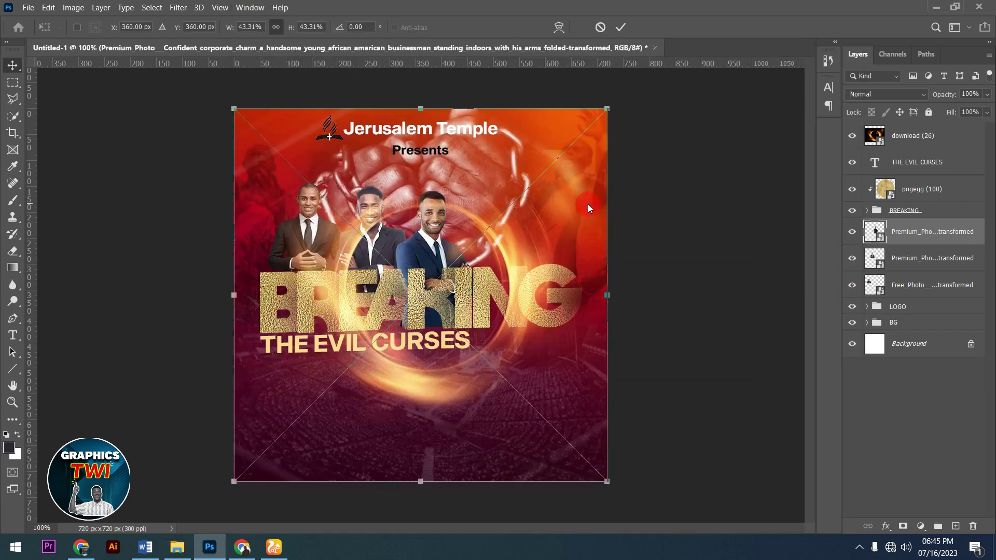
{"action": "left_click_drag", "start_coordinate": [531, 193], "coordinate": [430, 343]}
{"action": "left_click_drag", "start_coordinate": [391, 378], "coordinate": [565, 251]}
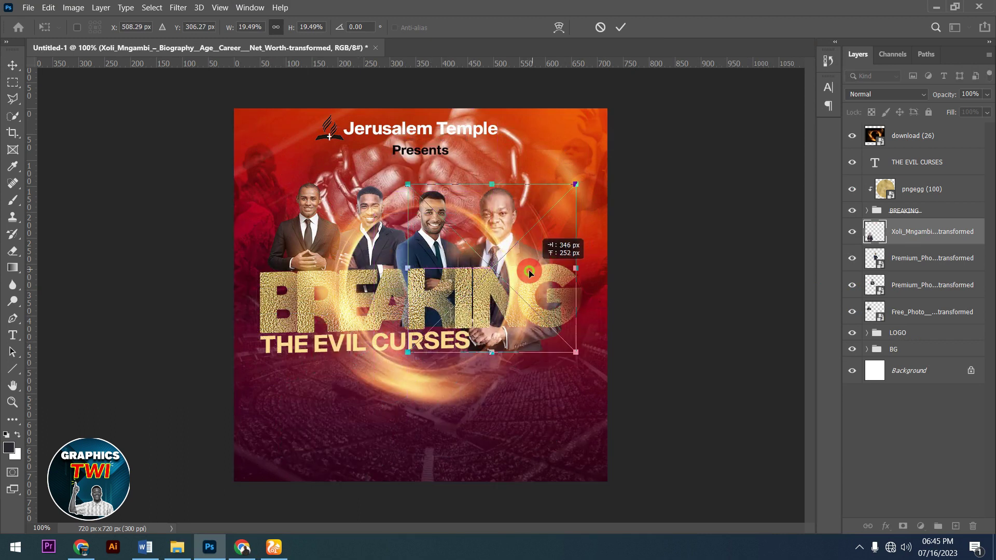
{"action": "left_click_drag", "start_coordinate": [561, 356], "coordinate": [537, 331]}
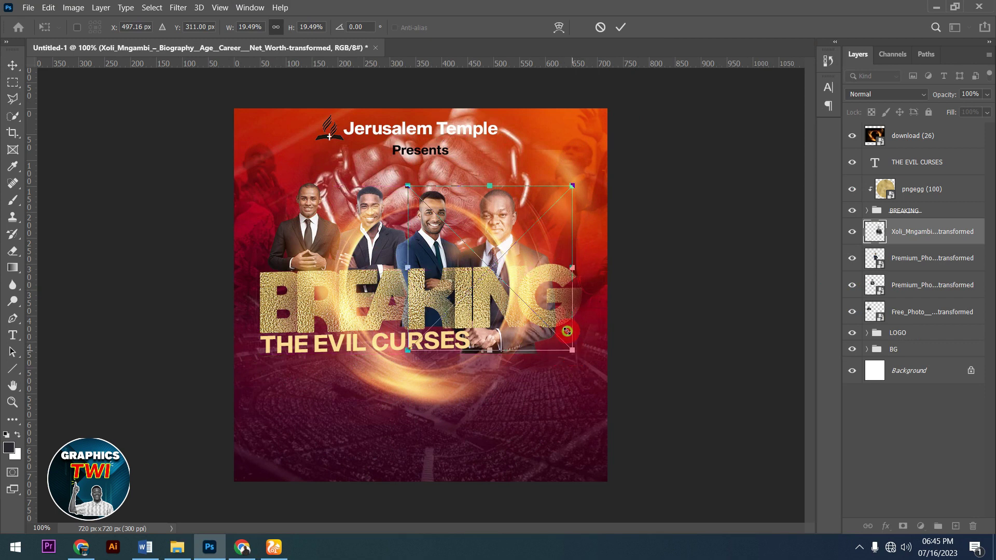
{"action": "left_click_drag", "start_coordinate": [512, 269], "coordinate": [523, 273]}
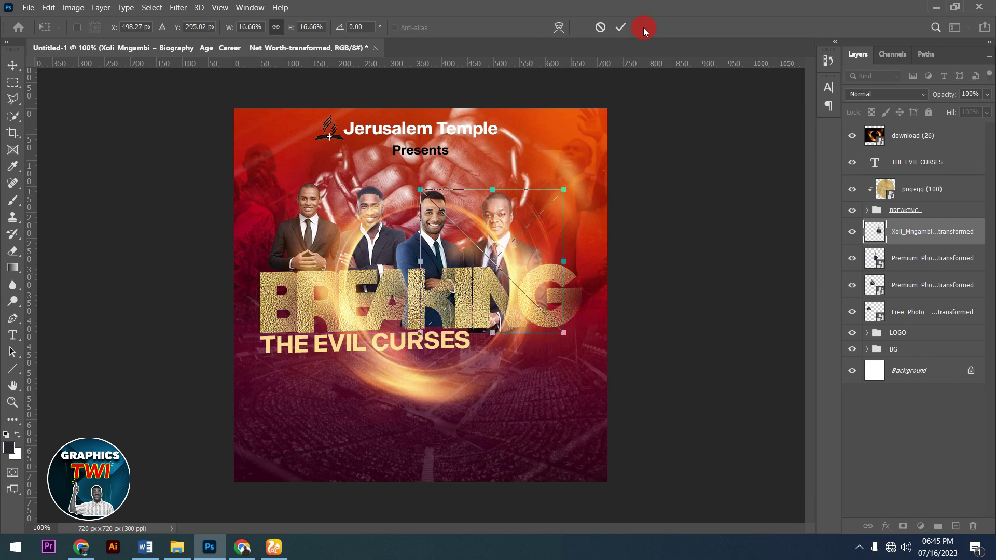
{"action": "left_click", "coordinate": [620, 29]}
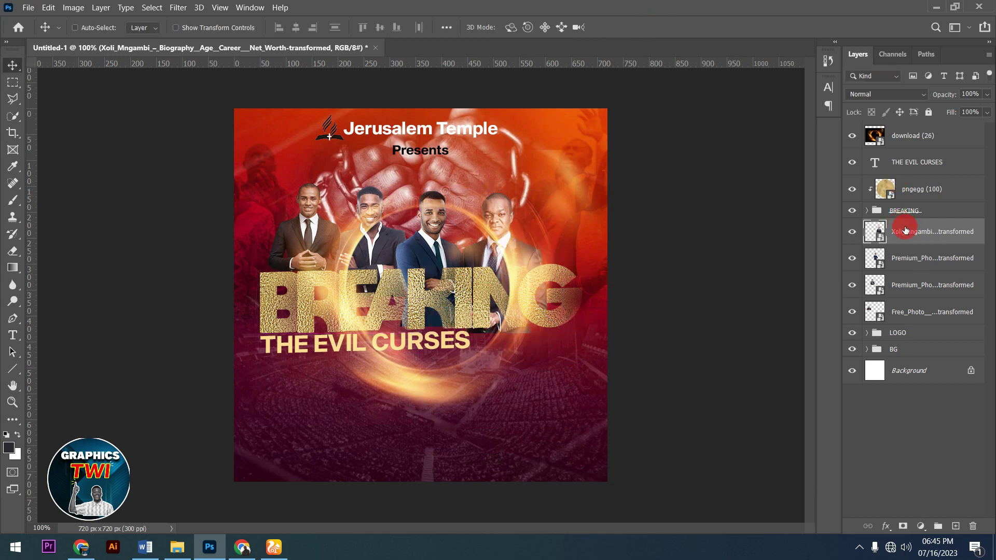
{"action": "left_click_drag", "start_coordinate": [912, 230], "coordinate": [979, 208]}
Step: Group the four pastor layers into a group named PASTORS
{"action": "left_click", "coordinate": [911, 258], "text": "shift"}
{"action": "left_click", "coordinate": [904, 286], "text": "shift"}
{"action": "left_click", "coordinate": [912, 317], "text": "shift"}
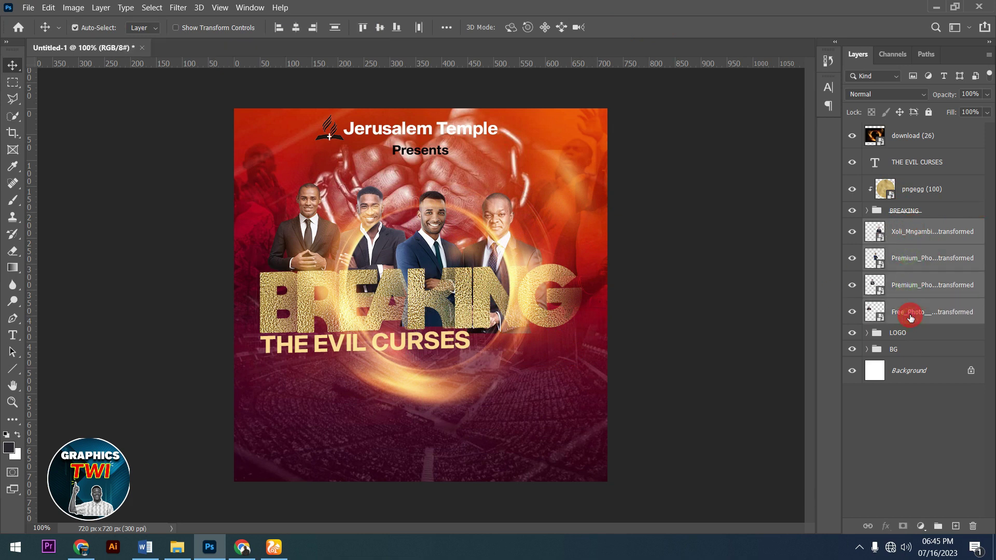
{"action": "key", "text": "ctrl+g"}
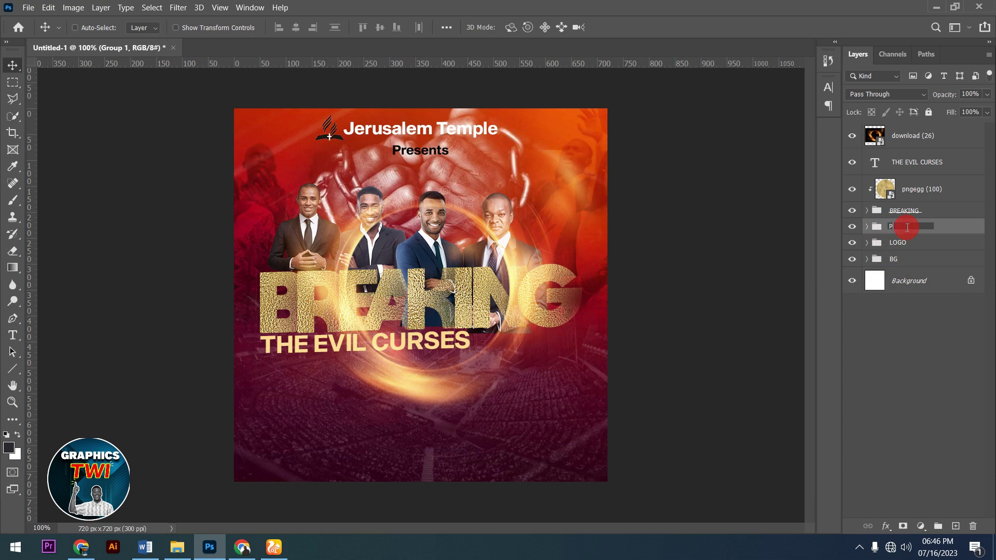
{"action": "type", "text": "PASTORS"}
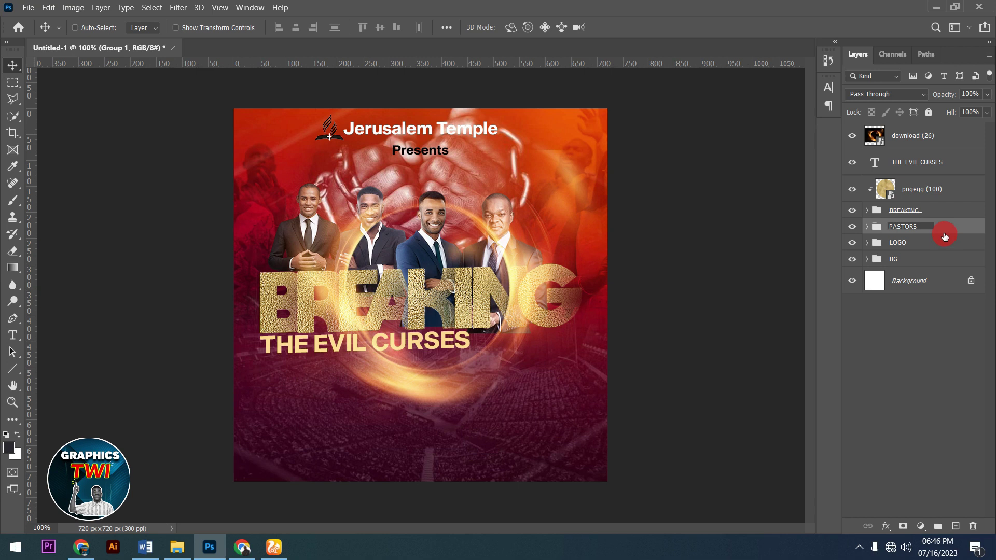
{"action": "key", "text": "Return"}
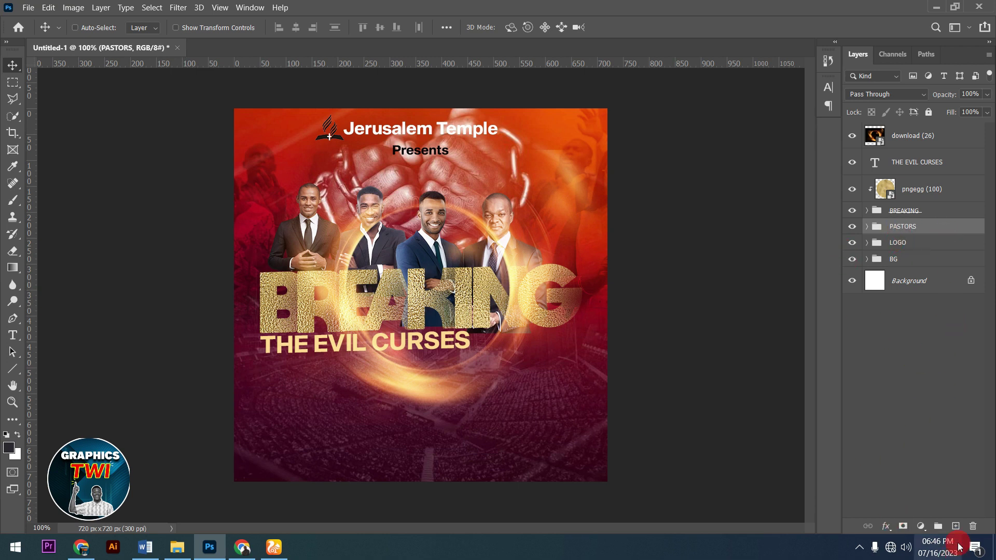
Step: Add a layer mask to PASTORS and brush out their lower bodies over BREAKING
{"action": "left_click", "coordinate": [903, 527]}
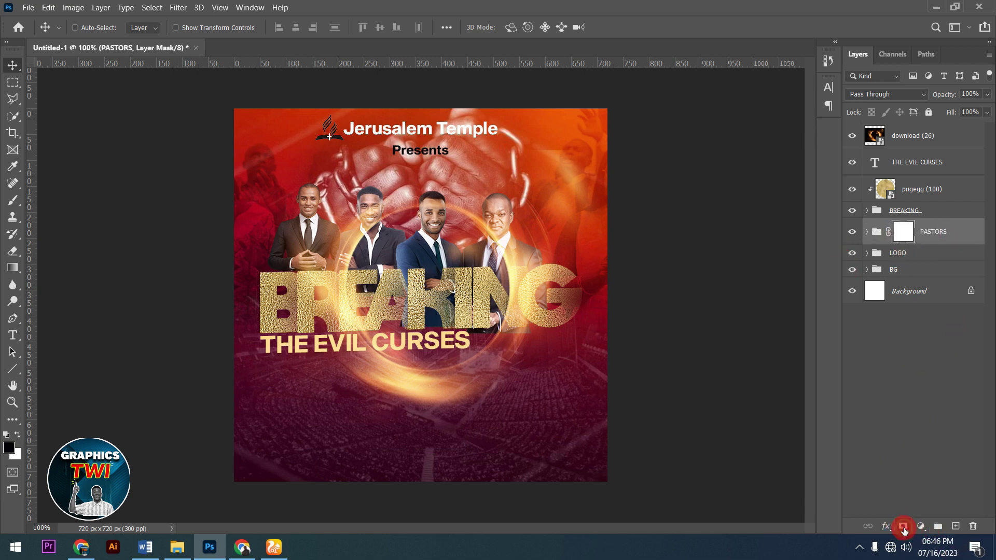
{"action": "left_click", "coordinate": [909, 231]}
{"action": "left_click", "coordinate": [19, 204]}
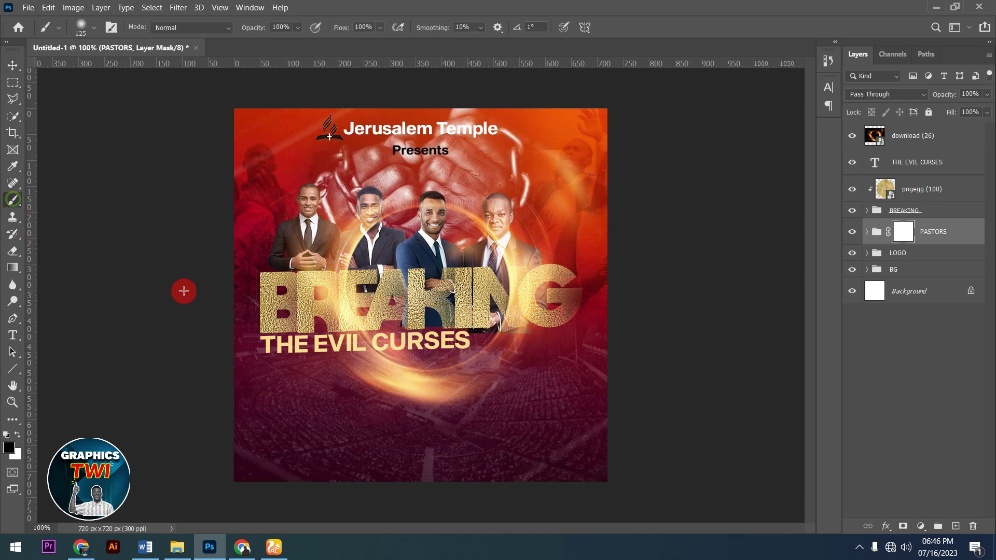
{"action": "mouse_move", "coordinate": [402, 284]}
{"action": "left_mouse_down"}
{"action": "mouse_move", "coordinate": [532, 317]}
{"action": "mouse_move", "coordinate": [290, 332]}
{"action": "mouse_move", "coordinate": [550, 314]}
{"action": "mouse_move", "coordinate": [487, 268]}
{"action": "left_mouse_up"}
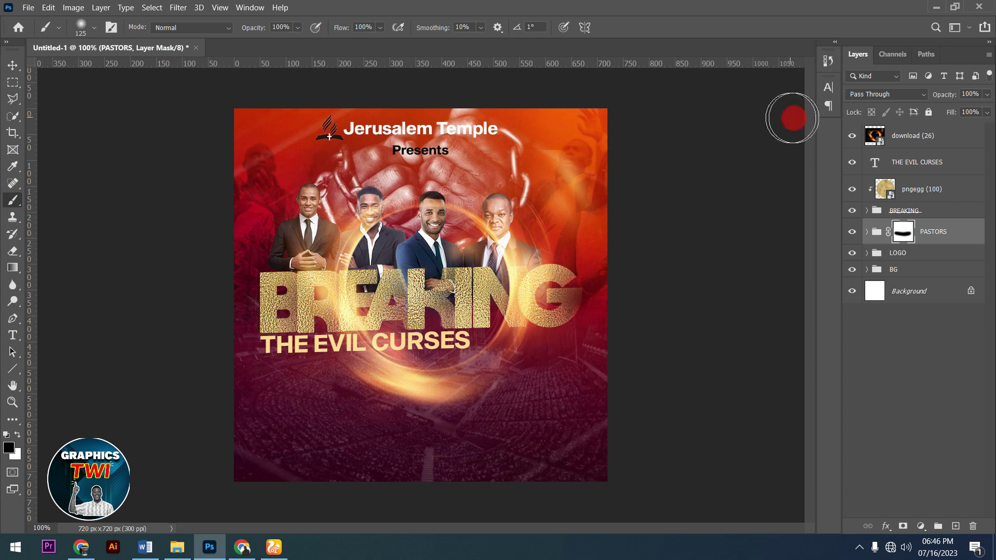
Step: Rasterize the download (26) fire ring layer and erase its glow off the pastors' faces
{"action": "left_click", "coordinate": [903, 138]}
{"action": "right_click", "coordinate": [903, 138]}
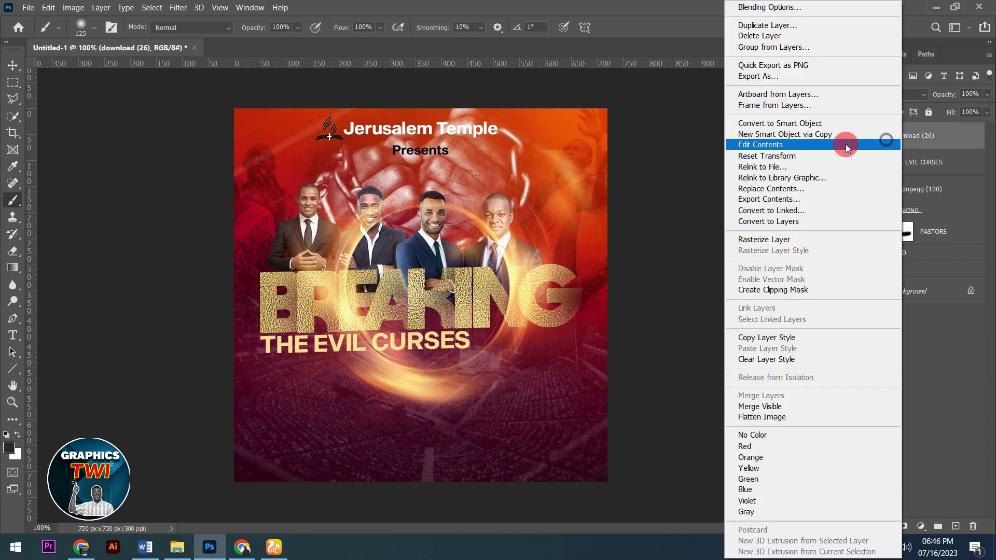
{"action": "left_click", "coordinate": [768, 239]}
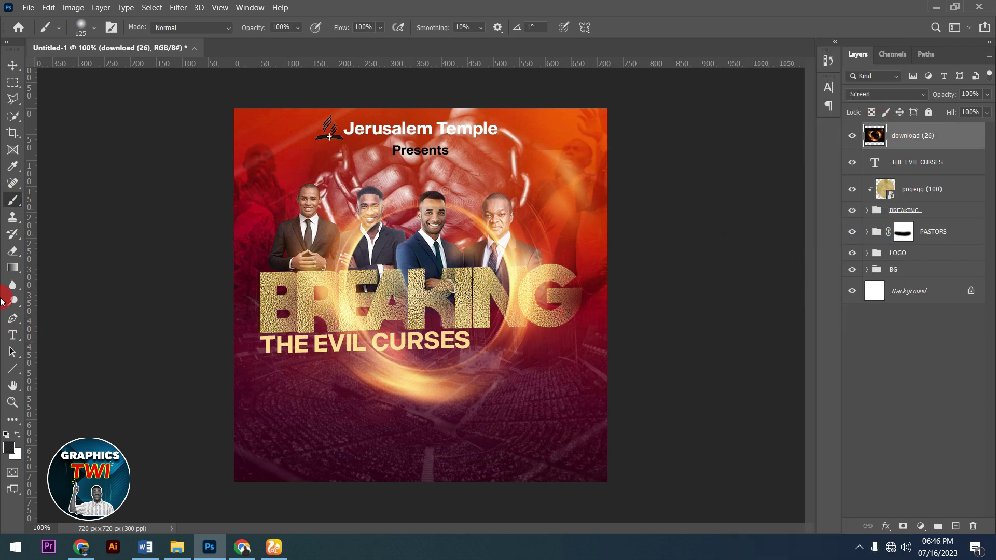
{"action": "left_click", "coordinate": [12, 251]}
{"action": "left_click", "coordinate": [390, 205]}
{"action": "mouse_move", "coordinate": [390, 205]}
{"action": "left_mouse_down"}
{"action": "mouse_move", "coordinate": [366, 228]}
{"action": "mouse_move", "coordinate": [478, 218]}
{"action": "mouse_move", "coordinate": [347, 223]}
{"action": "left_mouse_up"}
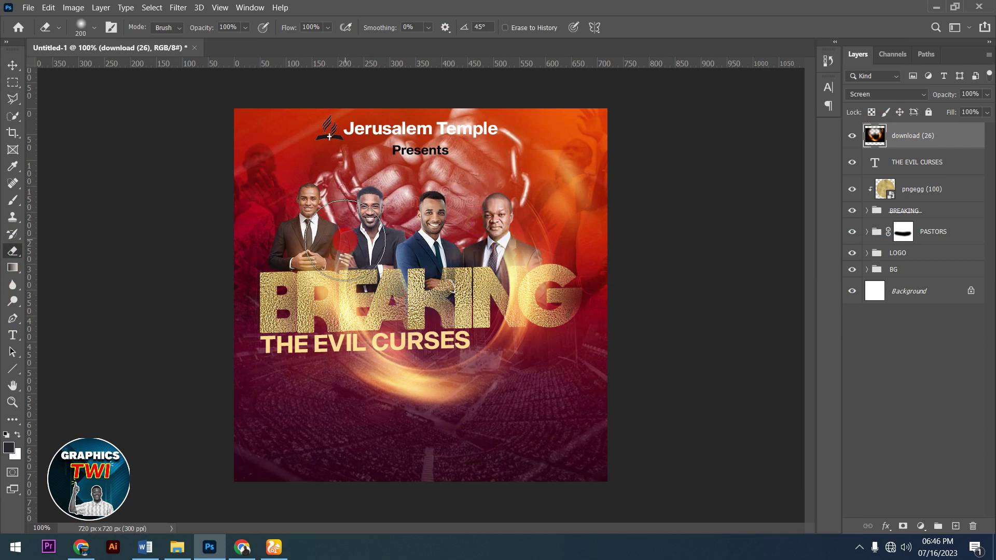
{"action": "mouse_move", "coordinate": [215, 270]}
{"action": "left_mouse_down"}
{"action": "mouse_move", "coordinate": [485, 298]}
{"action": "mouse_move", "coordinate": [500, 251]}
{"action": "mouse_move", "coordinate": [545, 272]}
{"action": "left_mouse_up"}
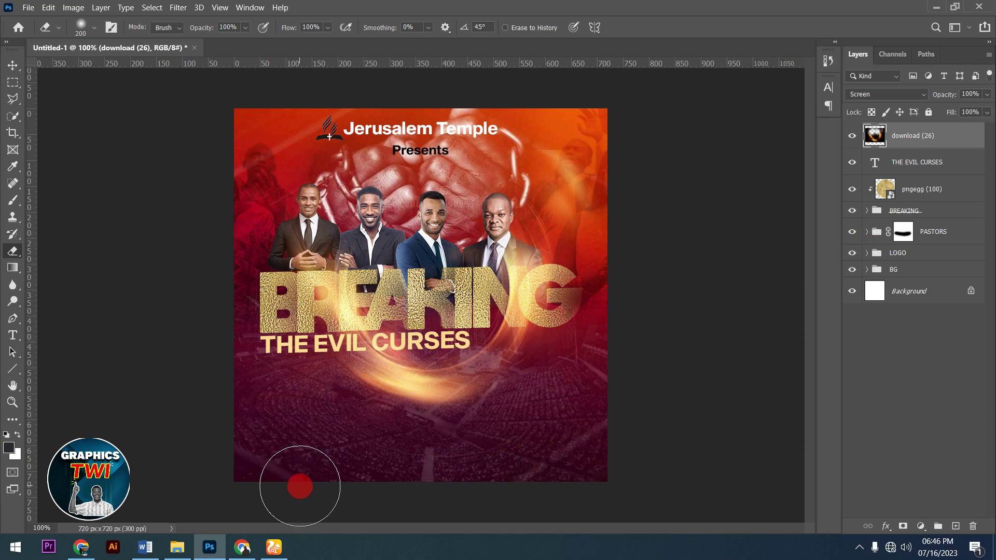
Step: Drag the main speaker's photo from the JERUSALEM folder onto the flyer
{"action": "left_click", "coordinate": [188, 552]}
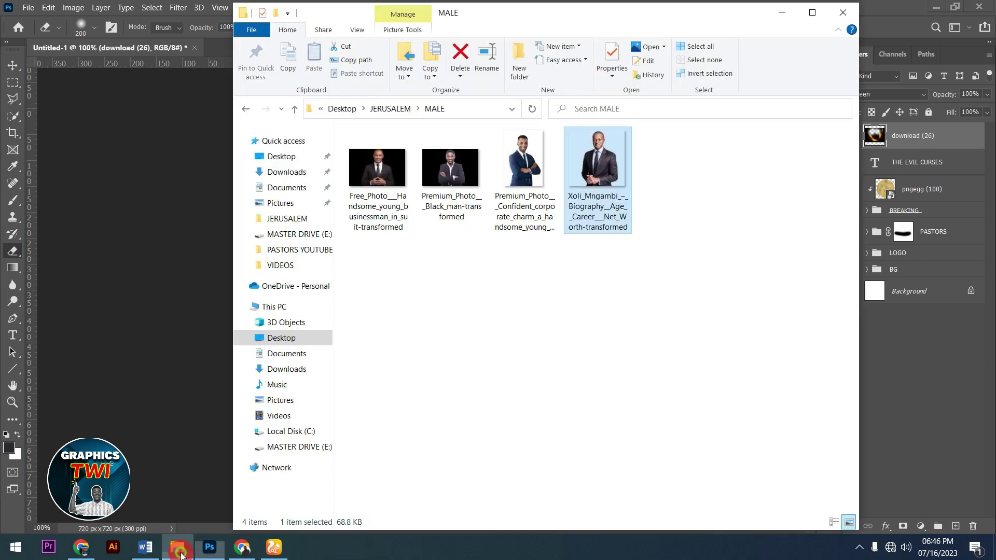
{"action": "left_click", "coordinate": [248, 117]}
{"action": "left_click", "coordinate": [376, 286]}
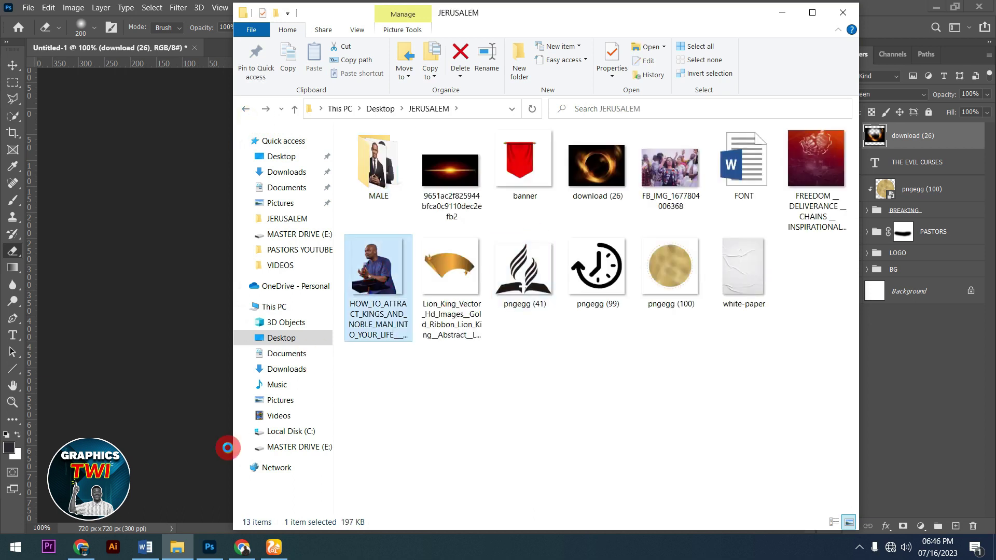
{"action": "left_click", "coordinate": [192, 480]}
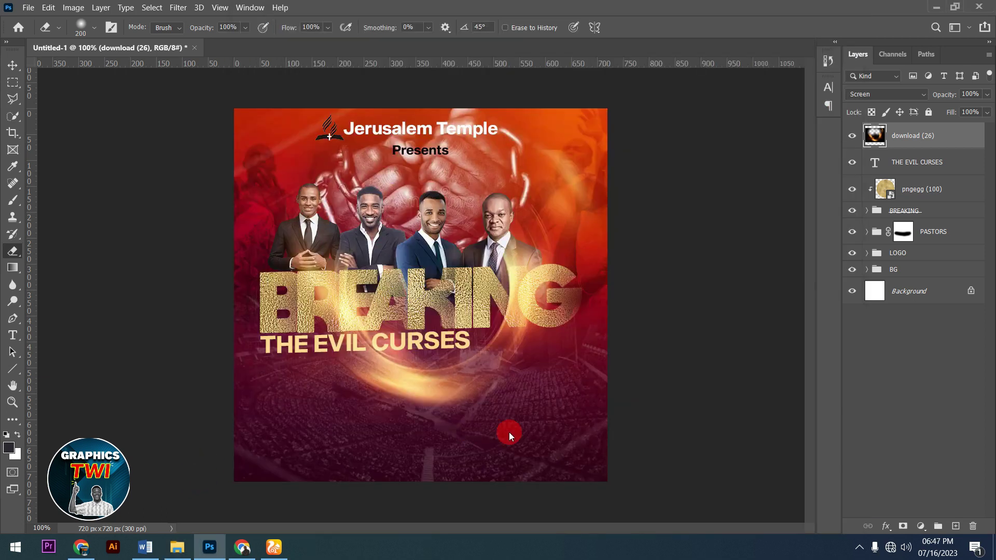
{"action": "left_click_drag", "start_coordinate": [535, 410], "coordinate": [535, 410]}
Step: Scale the speaker photo down and position it in the bottom-right corner
{"action": "mouse_move", "coordinate": [454, 237]}
{"action": "left_mouse_down"}
{"action": "mouse_move", "coordinate": [631, 435]}
{"action": "mouse_move", "coordinate": [611, 394]}
{"action": "left_mouse_up"}
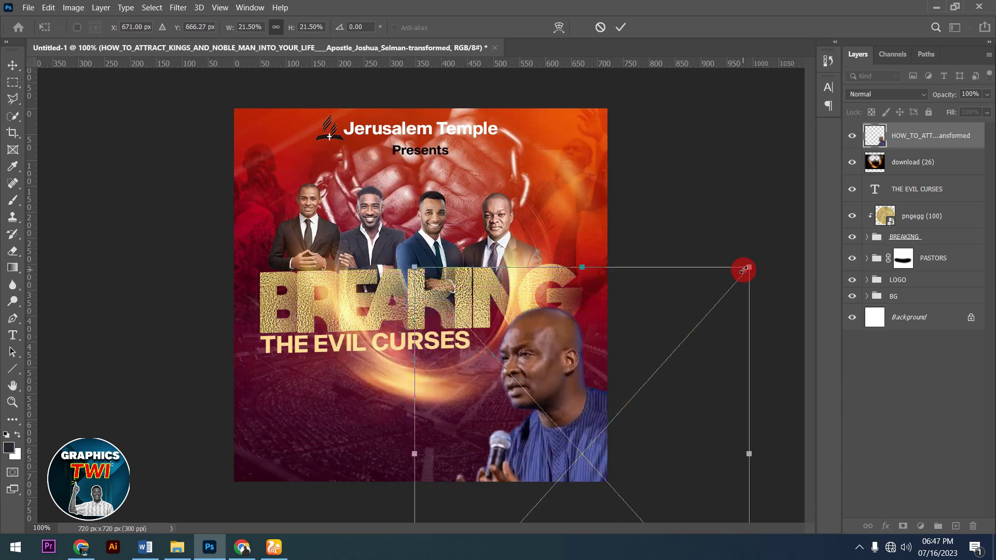
{"action": "left_click_drag", "start_coordinate": [750, 268], "coordinate": [712, 309]}
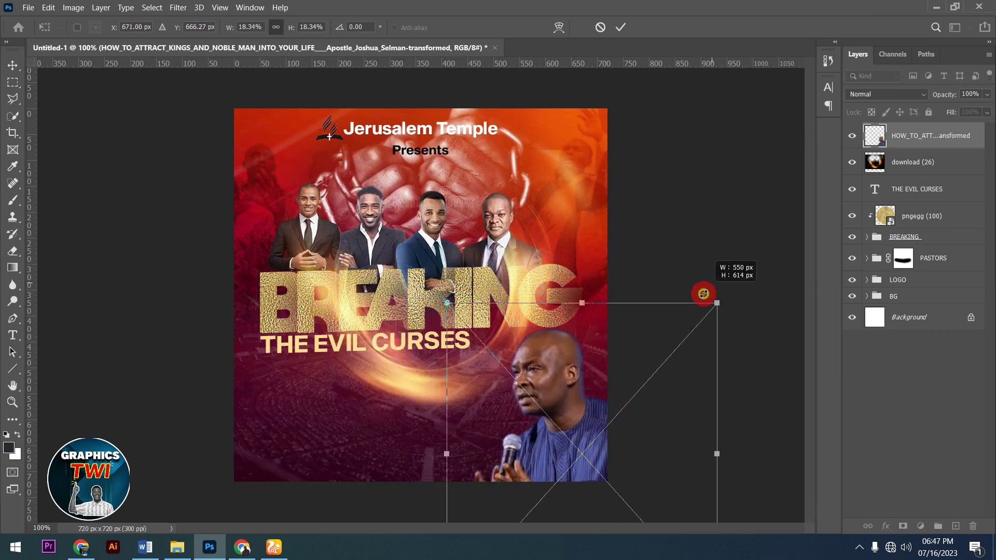
{"action": "left_click_drag", "start_coordinate": [682, 455], "coordinate": [649, 426]}
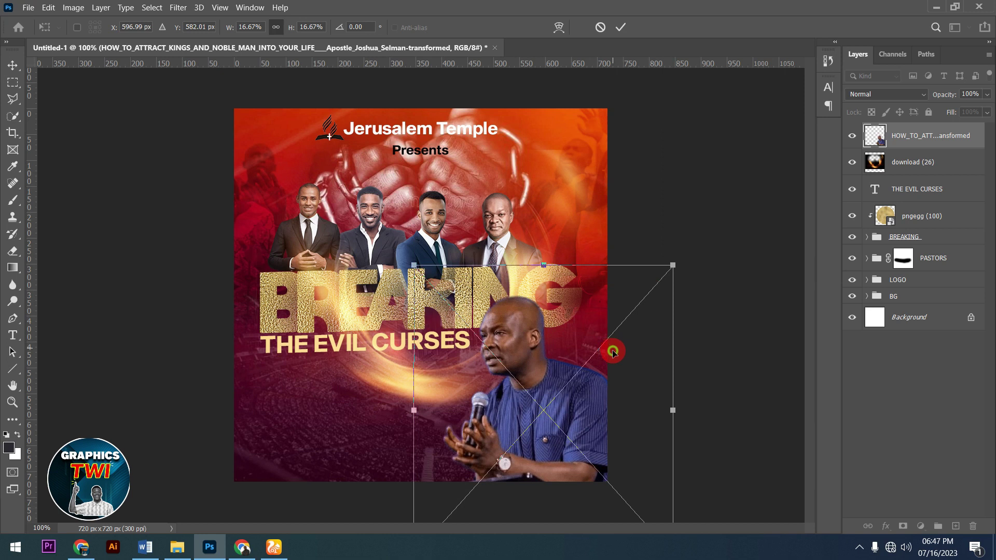
{"action": "left_click_drag", "start_coordinate": [673, 265], "coordinate": [666, 275]}
{"action": "left_click_drag", "start_coordinate": [637, 380], "coordinate": [638, 377]}
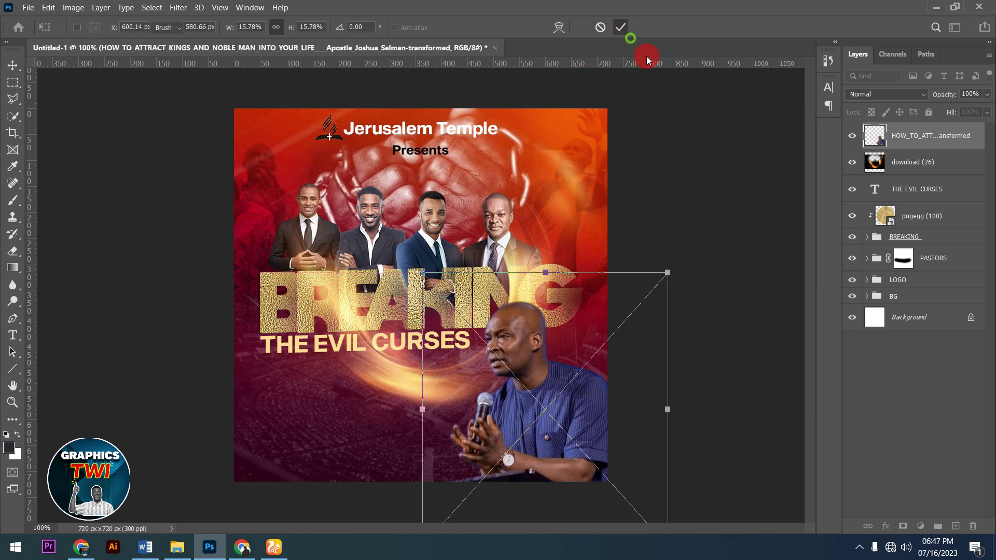
Step: Commit the speaker photo and apply a Camera Raw filter raising Temperature and Texture
{"action": "key", "text": "e"}
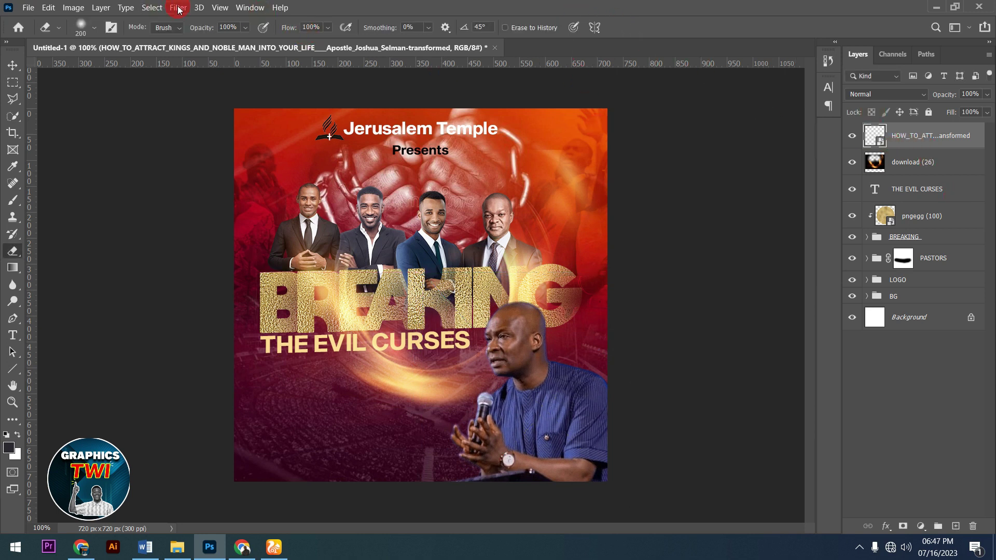
{"action": "left_click", "coordinate": [178, 8]}
{"action": "left_click", "coordinate": [240, 98]}
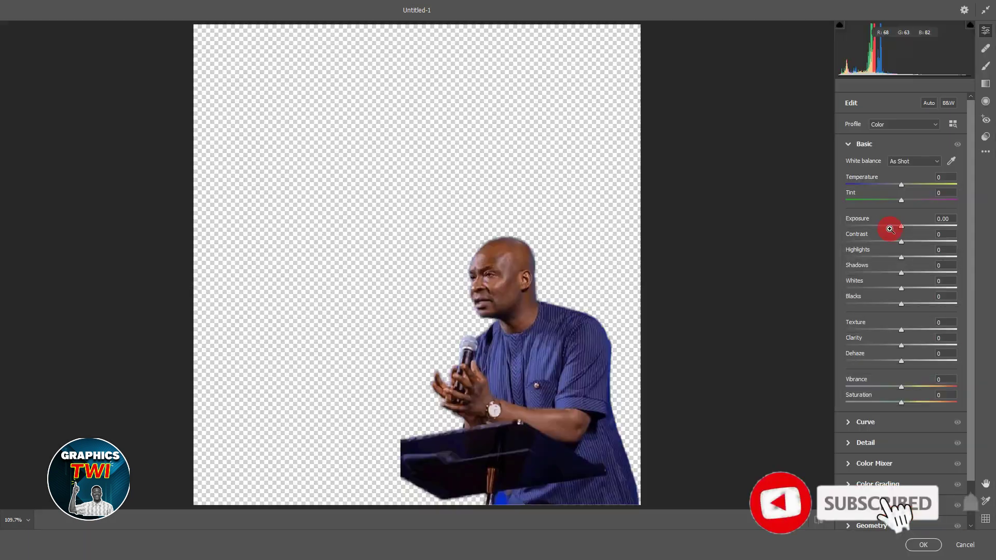
{"action": "left_click_drag", "start_coordinate": [907, 184], "coordinate": [915, 186]}
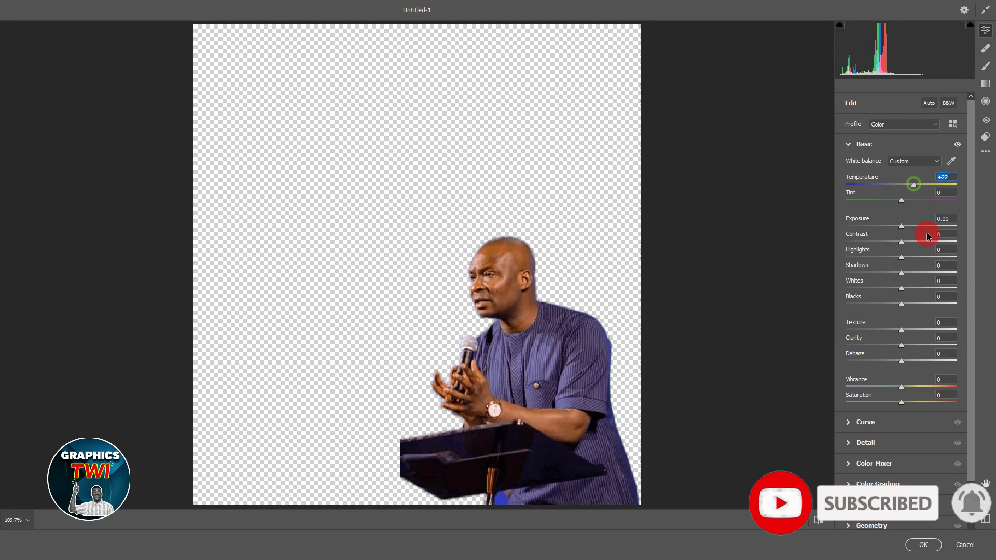
{"action": "left_click_drag", "start_coordinate": [914, 329], "coordinate": [924, 341]}
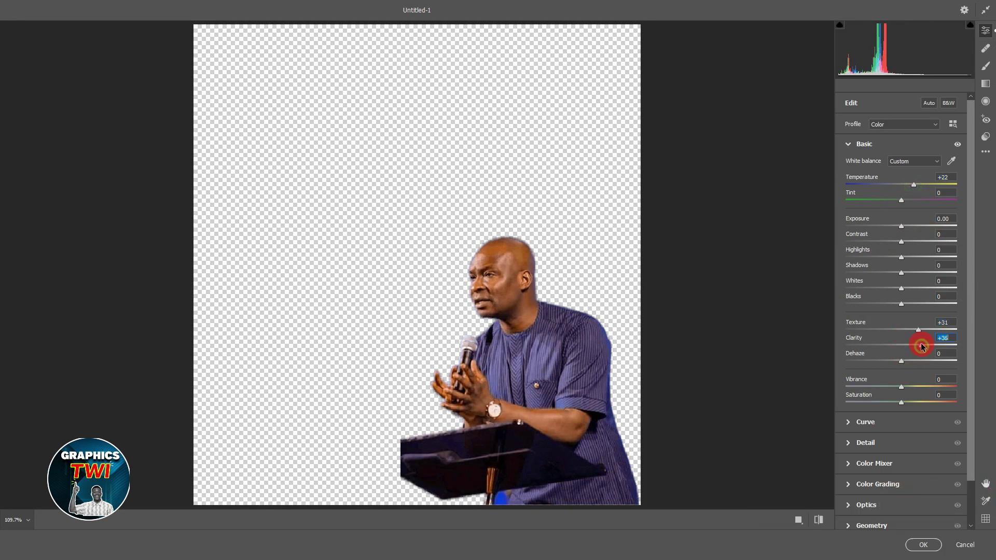
{"action": "left_click", "coordinate": [924, 545]}
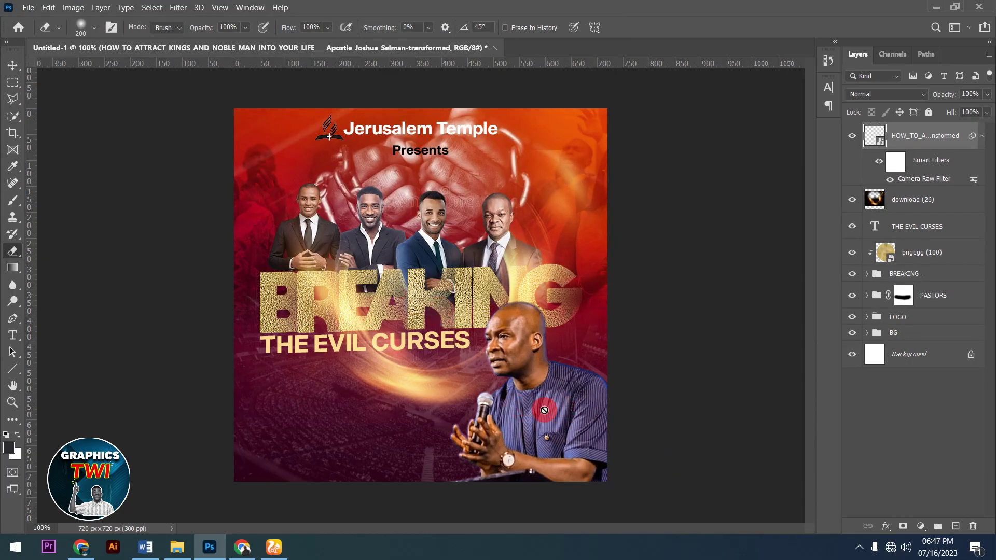
Step: Apply Topaz Adjust 5's HDR Collection Dynamic Pop II preset to the speaker photo
{"action": "left_click", "coordinate": [172, 10]}
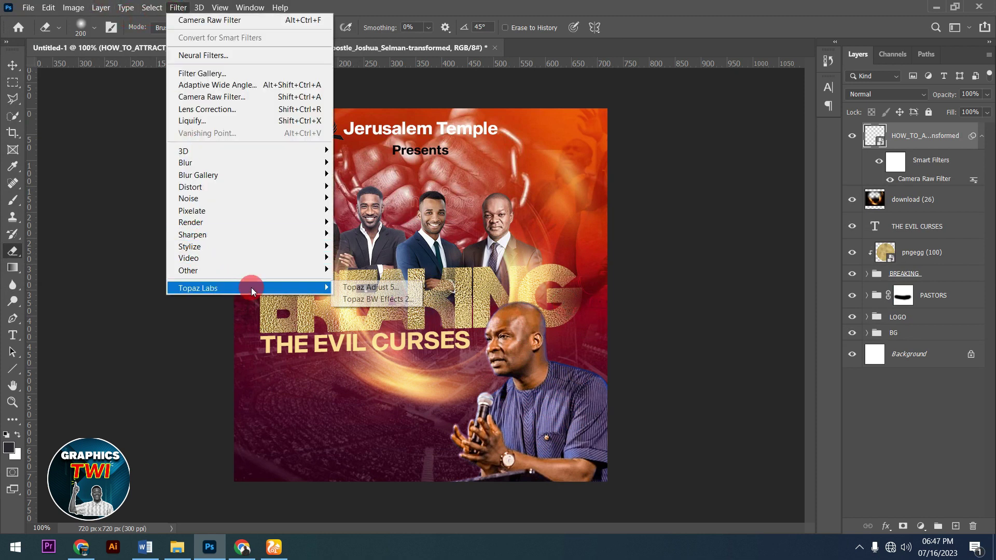
{"action": "left_click", "coordinate": [366, 287]}
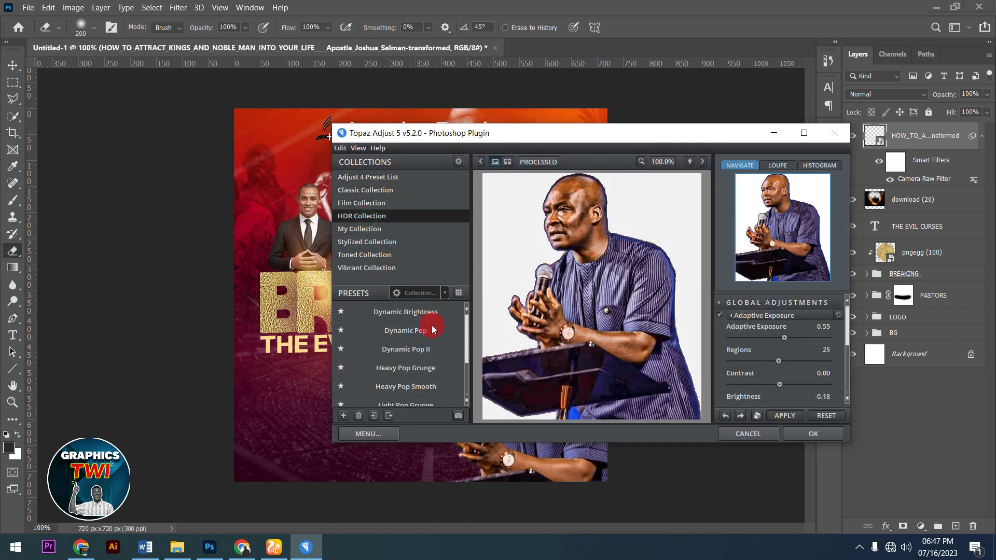
{"action": "left_click", "coordinate": [419, 354]}
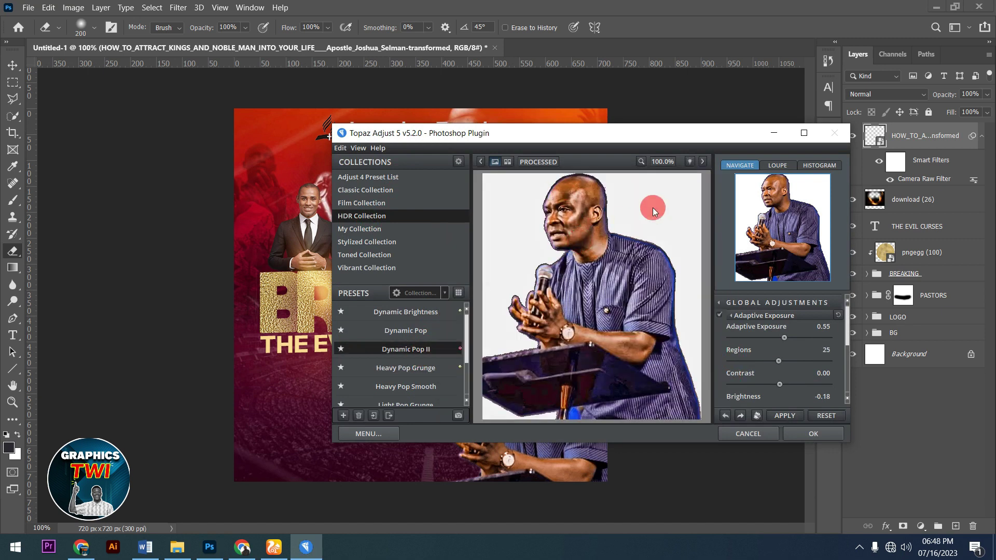
{"action": "left_click", "coordinate": [821, 435]}
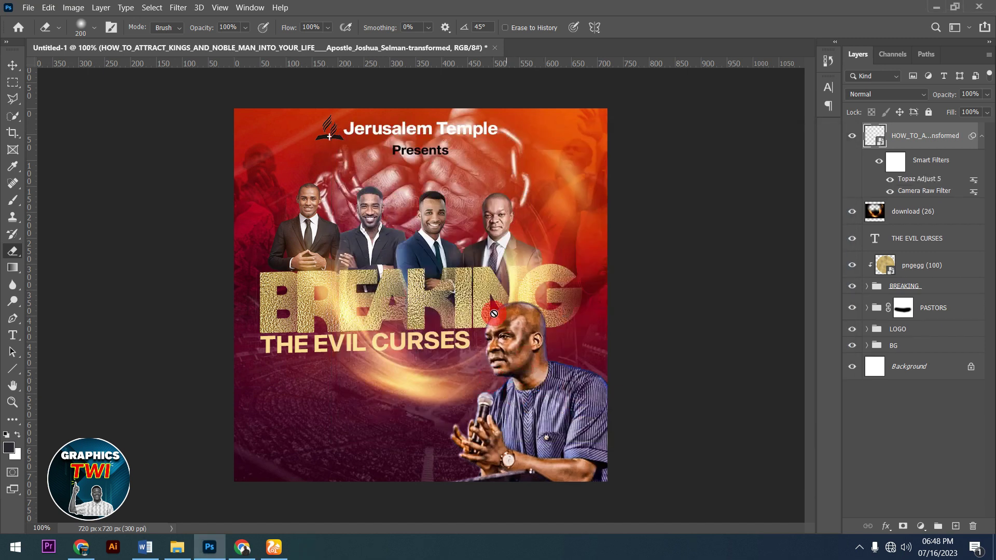
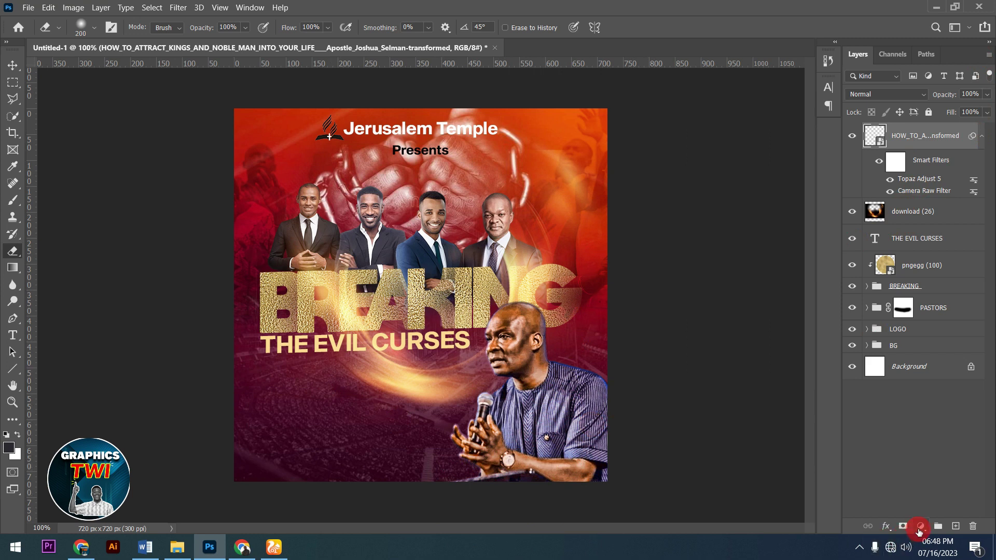
Step: Add a Gradient Fill layer using the Foreground to Transparent preset
{"action": "left_click", "coordinate": [919, 528]}
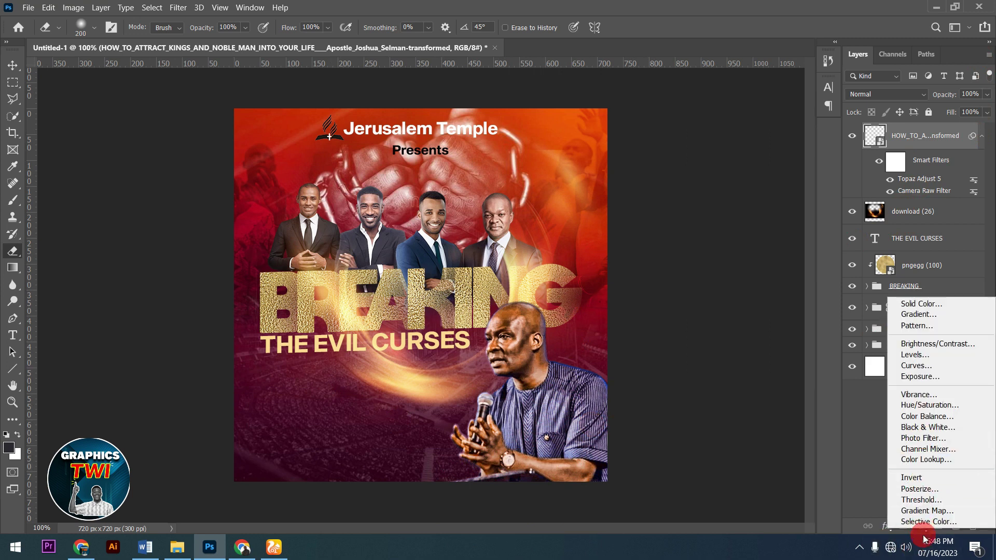
{"action": "left_click", "coordinate": [909, 315]}
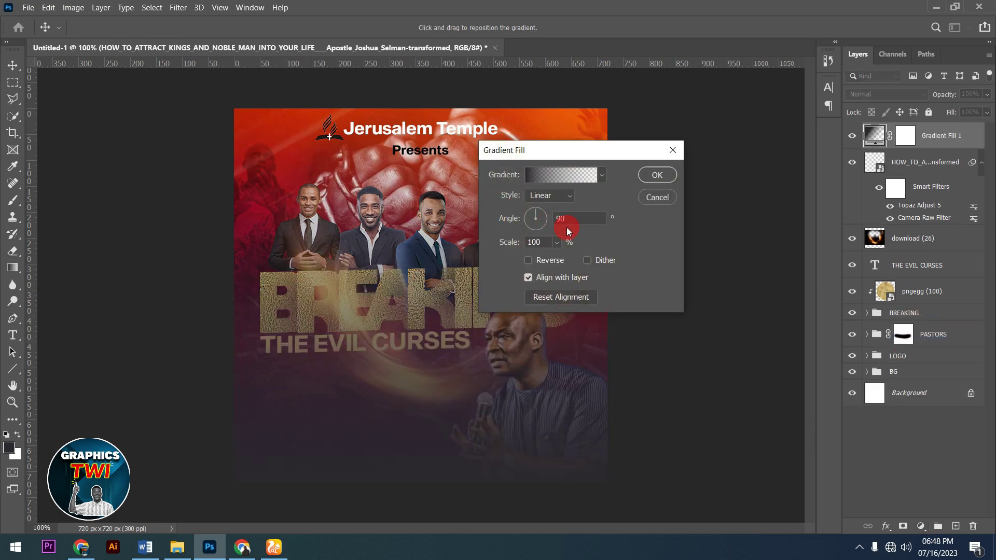
{"action": "left_click", "coordinate": [552, 179]}
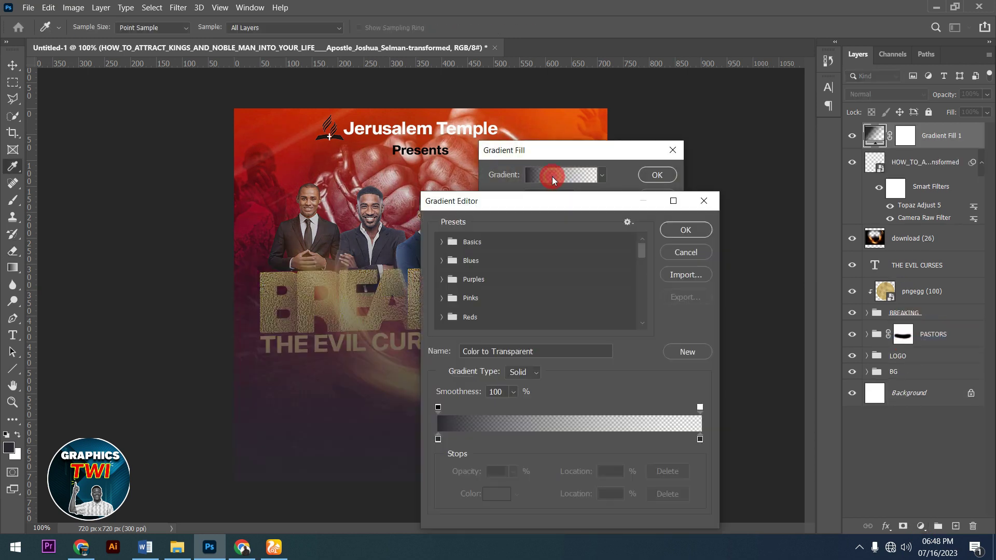
{"action": "left_click", "coordinate": [442, 245]}
{"action": "left_click", "coordinate": [459, 265]}
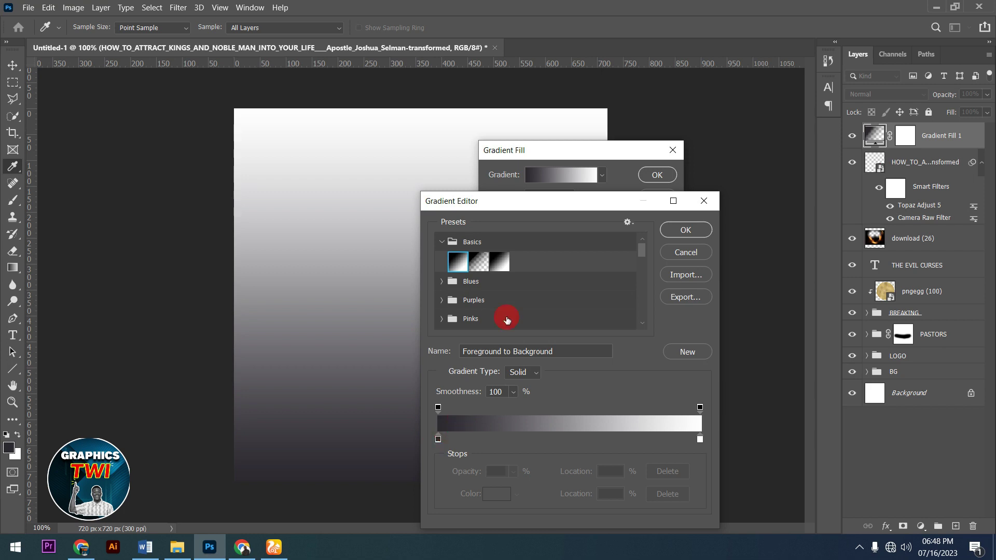
{"action": "left_click", "coordinate": [477, 264]}
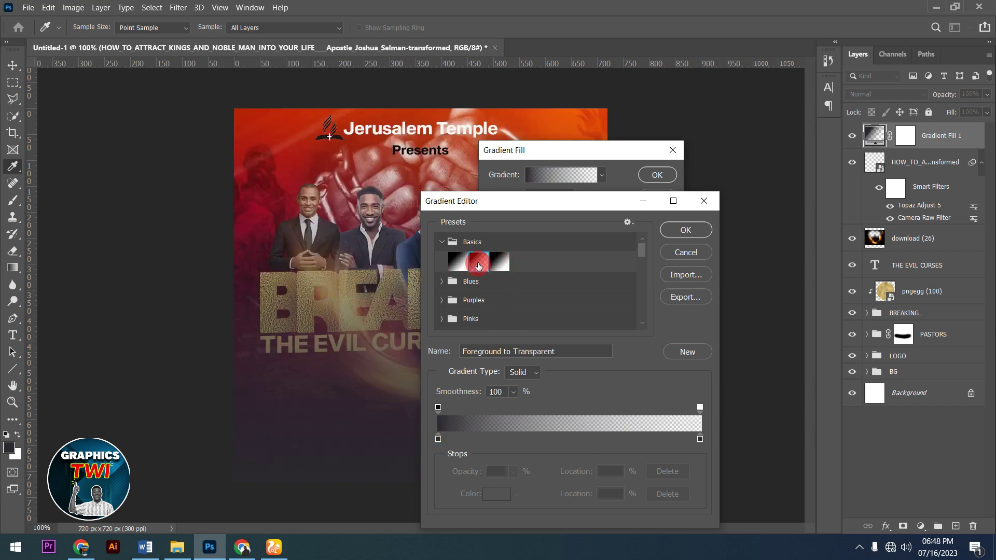
Step: Set the gradient's left colour stop to a saturated yellow
{"action": "double_click", "coordinate": [438, 440]}
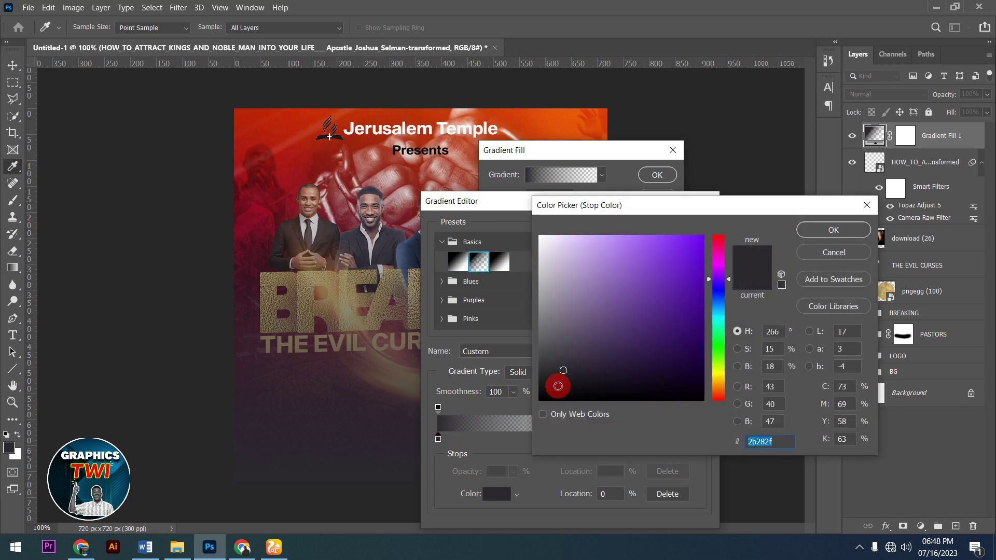
{"action": "left_click", "coordinate": [541, 236]}
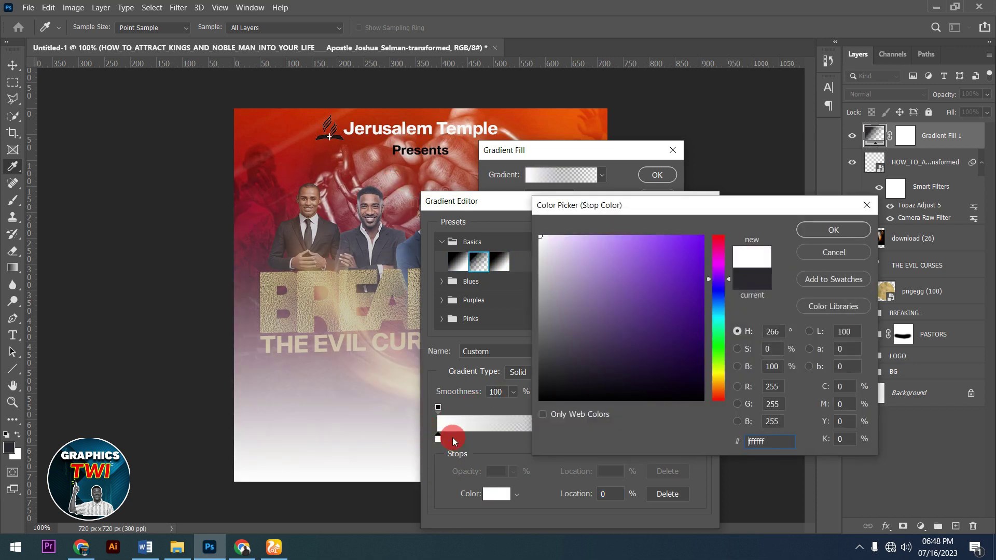
{"action": "left_click", "coordinate": [852, 239]}
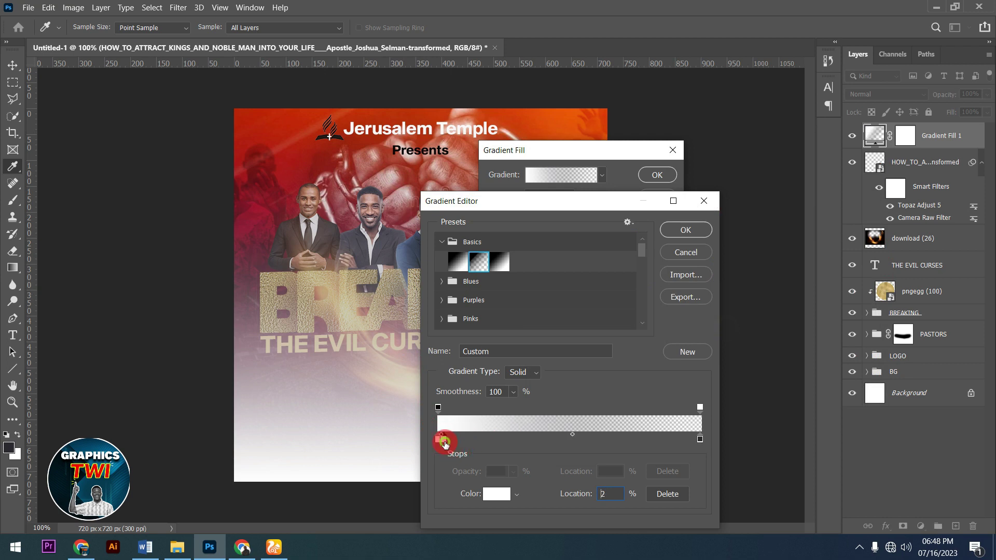
{"action": "double_click", "coordinate": [446, 440]}
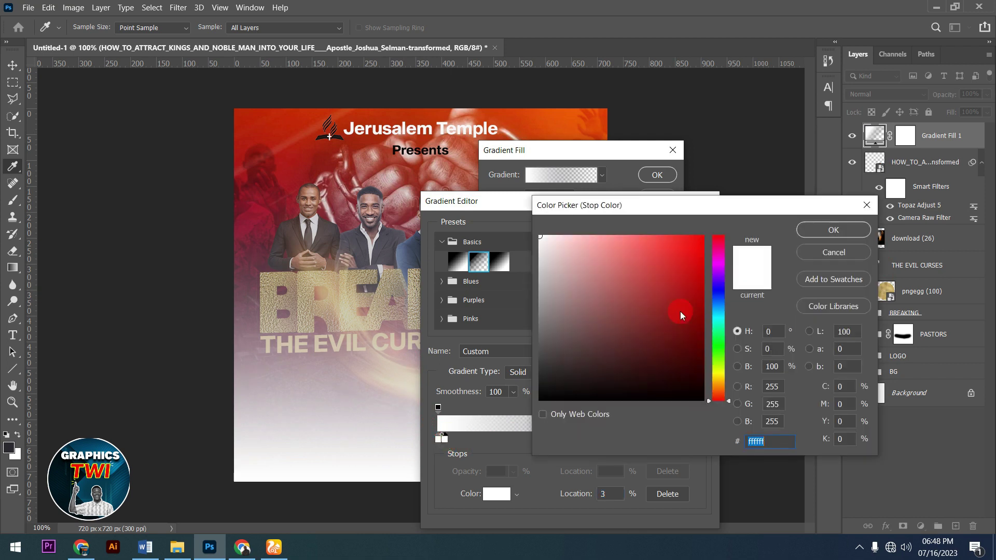
{"action": "left_click_drag", "start_coordinate": [712, 385], "coordinate": [719, 376]}
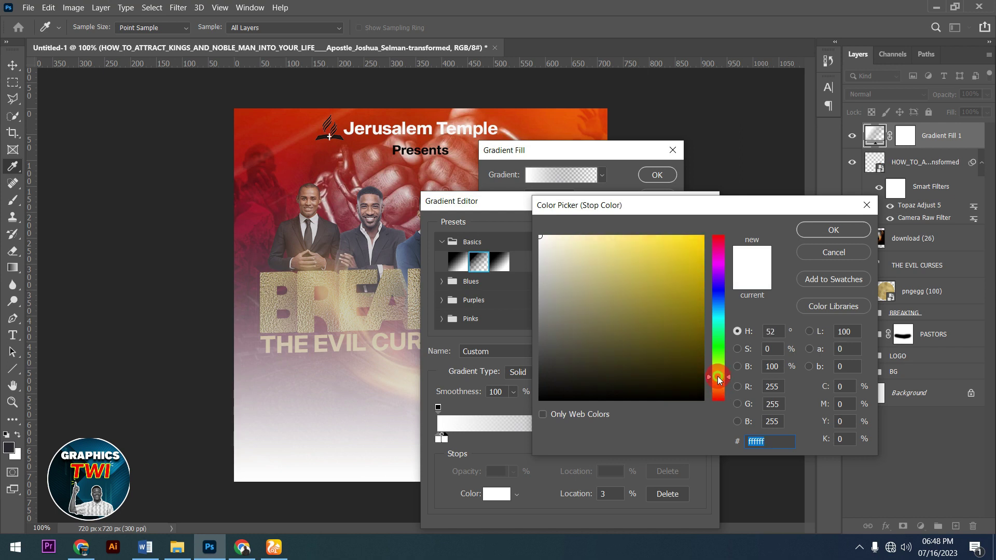
{"action": "left_click_drag", "start_coordinate": [719, 379], "coordinate": [720, 384]}
{"action": "left_click", "coordinate": [663, 236]}
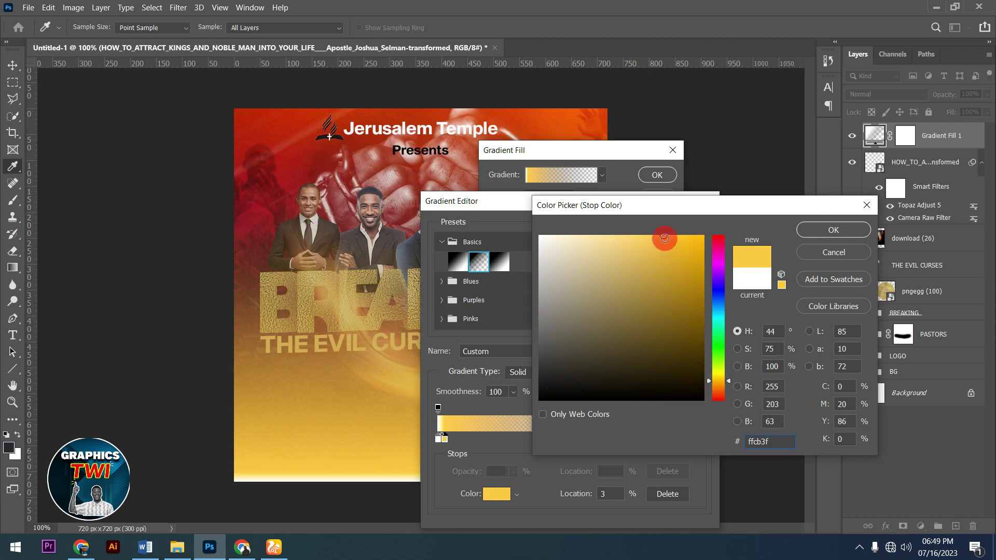
{"action": "left_click", "coordinate": [834, 230]}
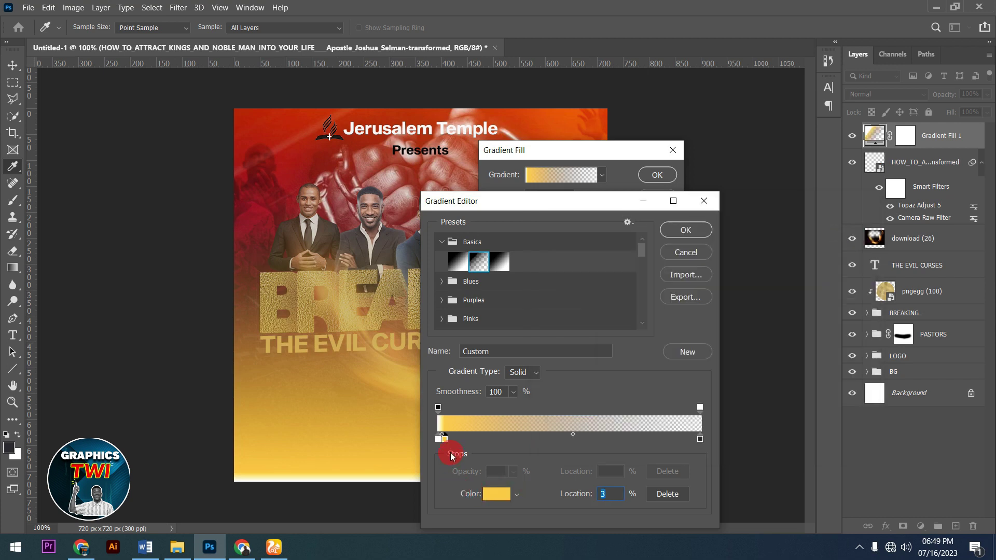
Step: Add a red stop at 12%, make the right end stop red, and accept the gradient
{"action": "left_click_drag", "start_coordinate": [451, 442], "coordinate": [470, 441]}
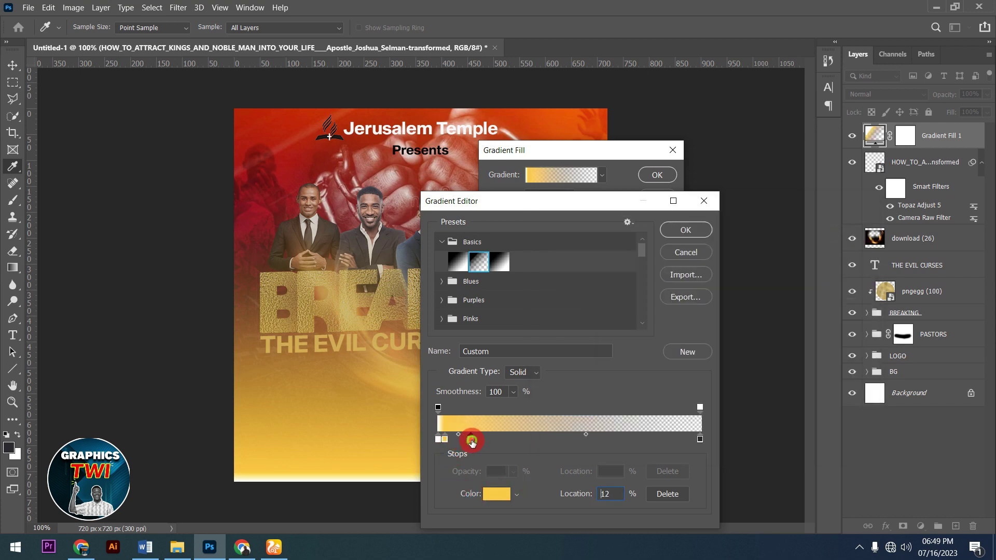
{"action": "left_click", "coordinate": [471, 442]}
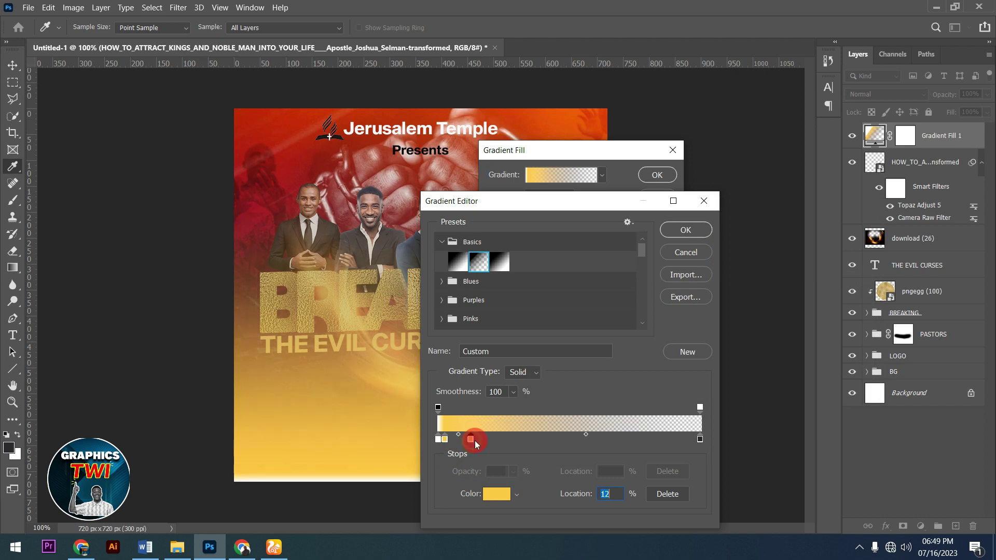
{"action": "double_click", "coordinate": [472, 441]}
{"action": "left_click_drag", "start_coordinate": [718, 250], "coordinate": [719, 218]}
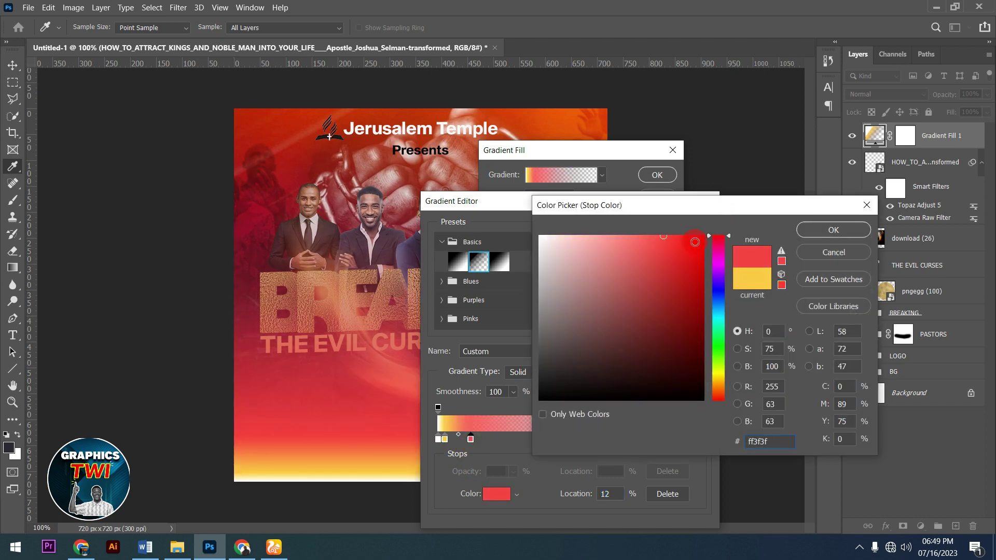
{"action": "left_click", "coordinate": [781, 261]}
{"action": "left_click", "coordinate": [825, 230]}
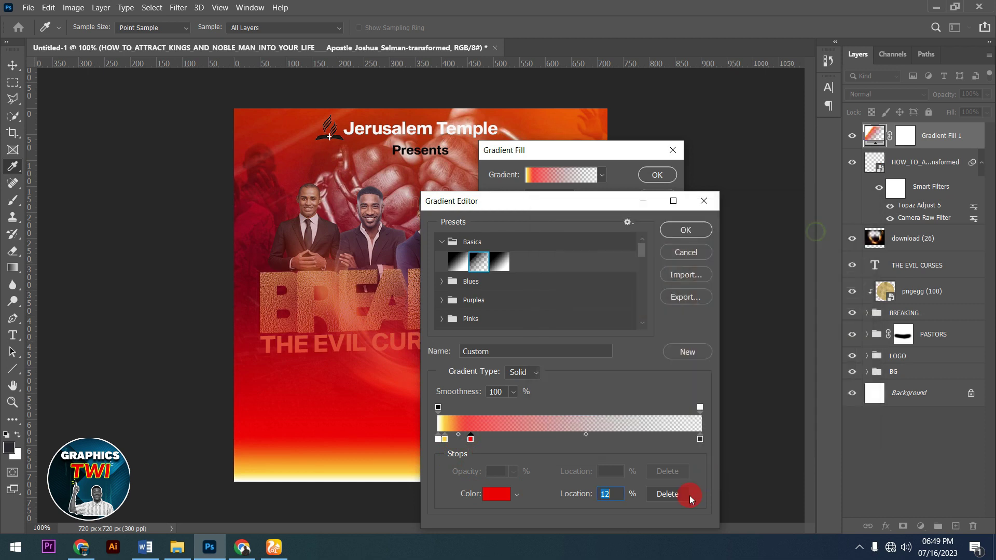
{"action": "double_click", "coordinate": [700, 441]}
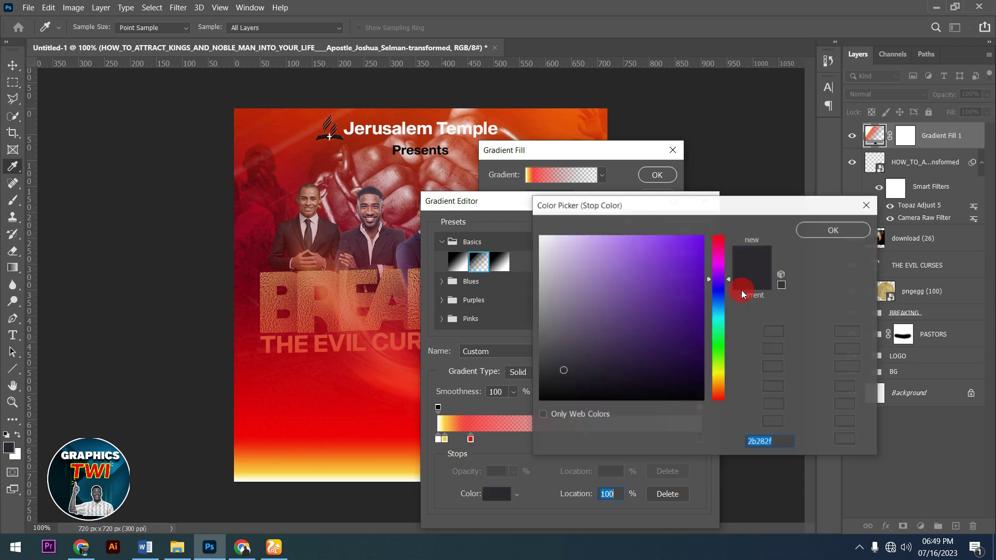
{"action": "left_click", "coordinate": [702, 243]}
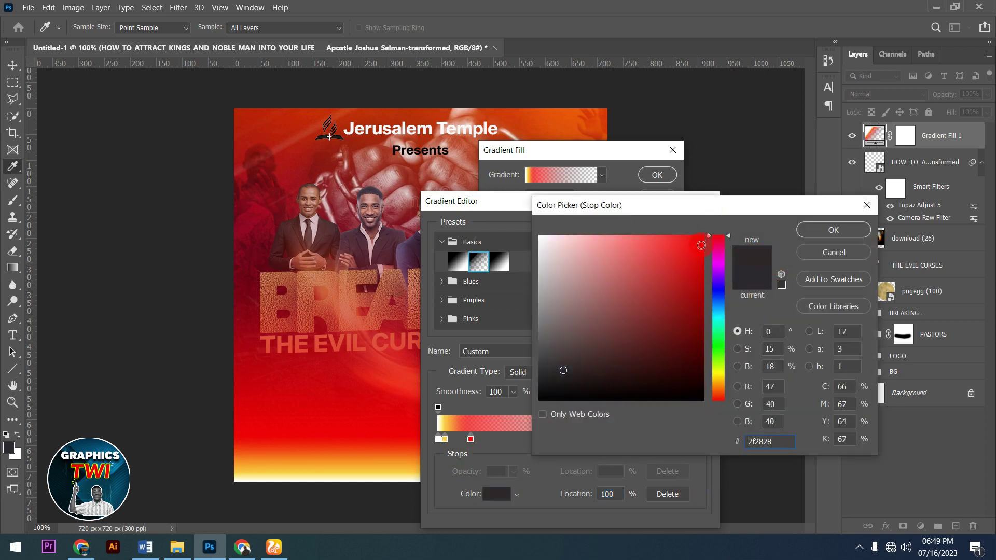
{"action": "left_click", "coordinate": [701, 246]}
{"action": "left_click", "coordinate": [812, 234]}
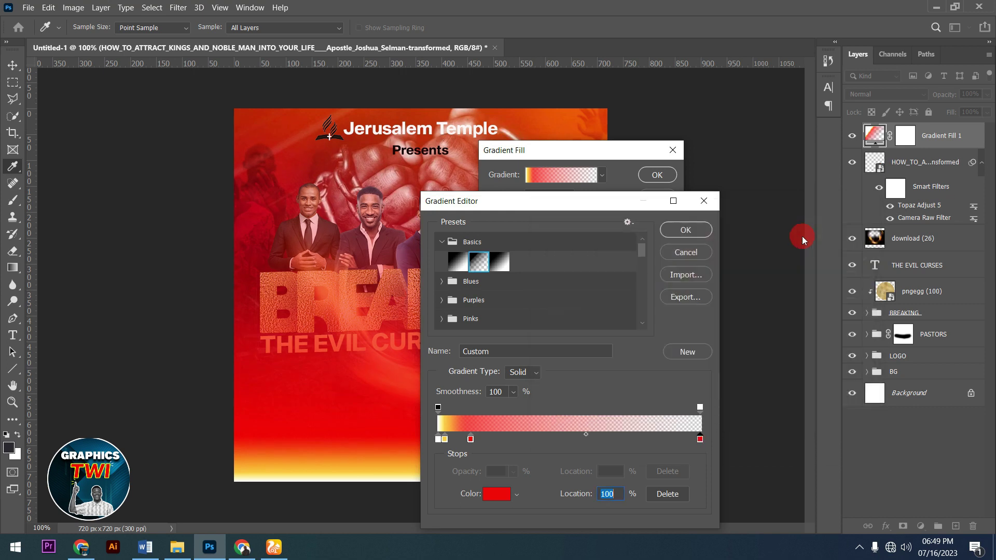
{"action": "left_click", "coordinate": [699, 235]}
Step: Angle the gradient to about 125° with its bright glow bottom-right, and apply it
{"action": "left_click_drag", "start_coordinate": [530, 209], "coordinate": [527, 210]}
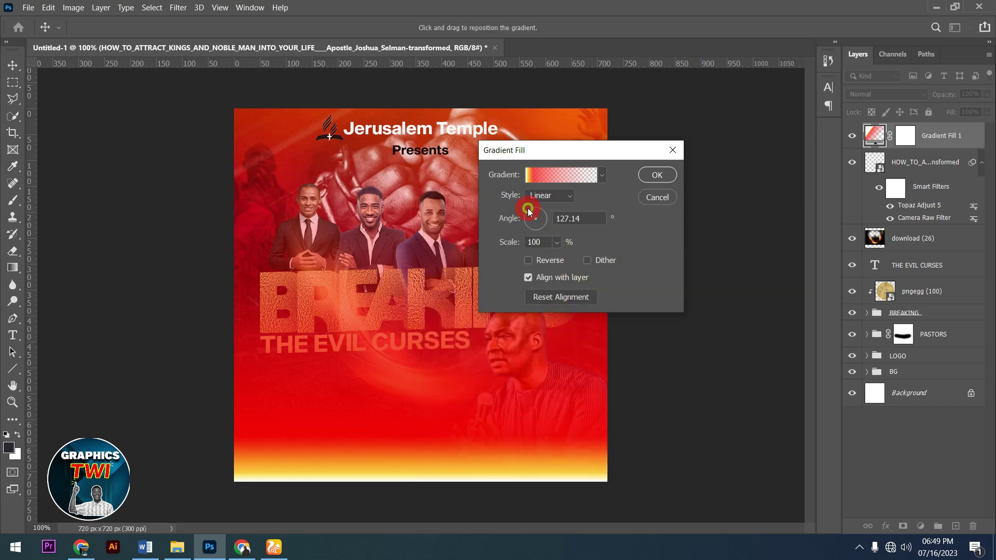
{"action": "left_click", "coordinate": [530, 210]}
{"action": "mouse_move", "coordinate": [592, 454]}
{"action": "left_mouse_down"}
{"action": "mouse_move", "coordinate": [586, 442]}
{"action": "mouse_move", "coordinate": [545, 472]}
{"action": "left_mouse_up"}
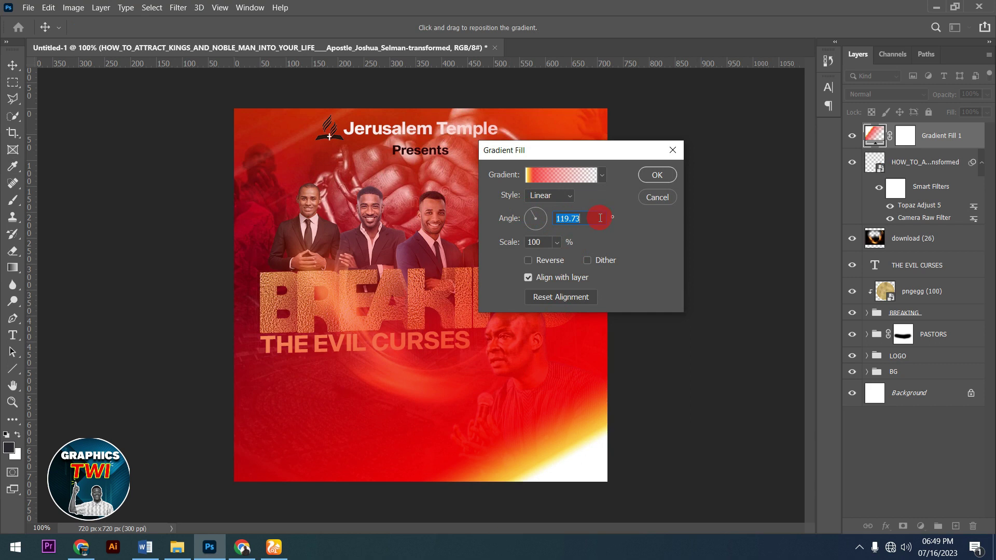
{"action": "left_click", "coordinate": [530, 211]}
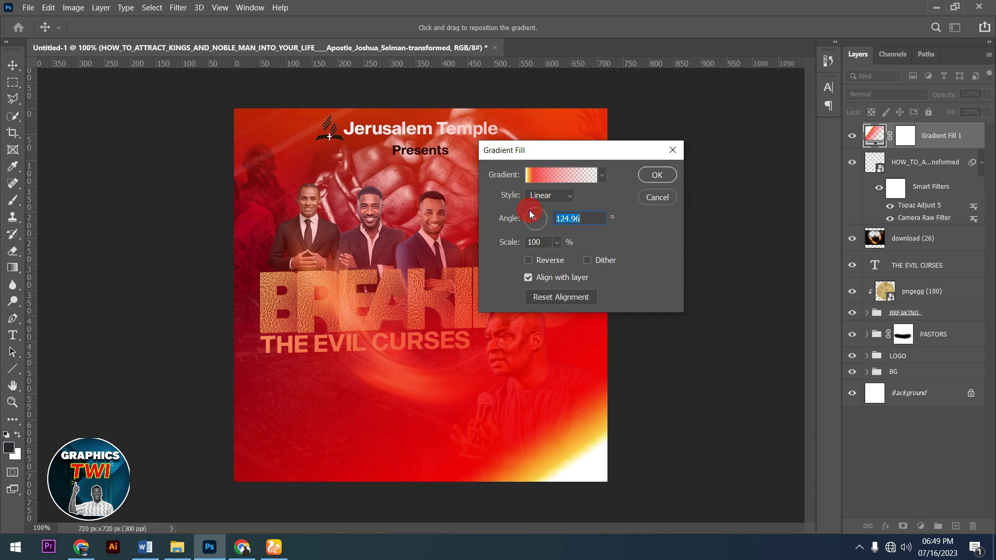
{"action": "left_click", "coordinate": [658, 179]}
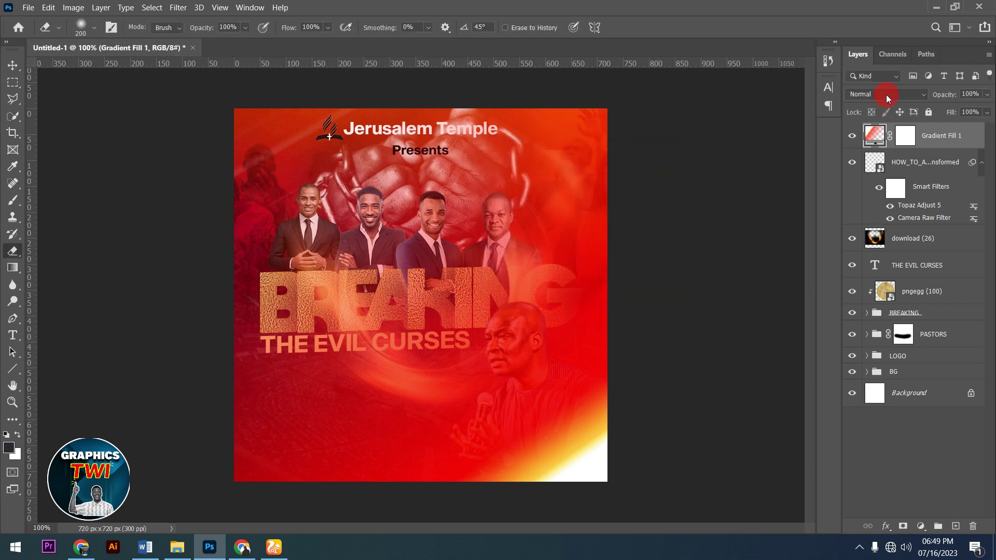
Step: Set Gradient Fill 1 to Screen at 79% opacity, then select the preacher's photo layer
{"action": "left_click", "coordinate": [886, 95]}
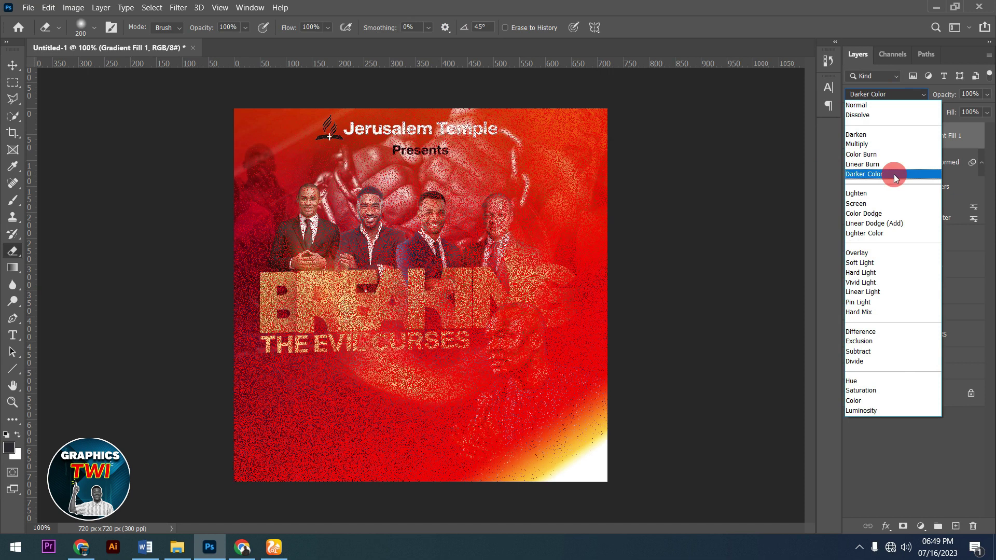
{"action": "left_click", "coordinate": [883, 204]}
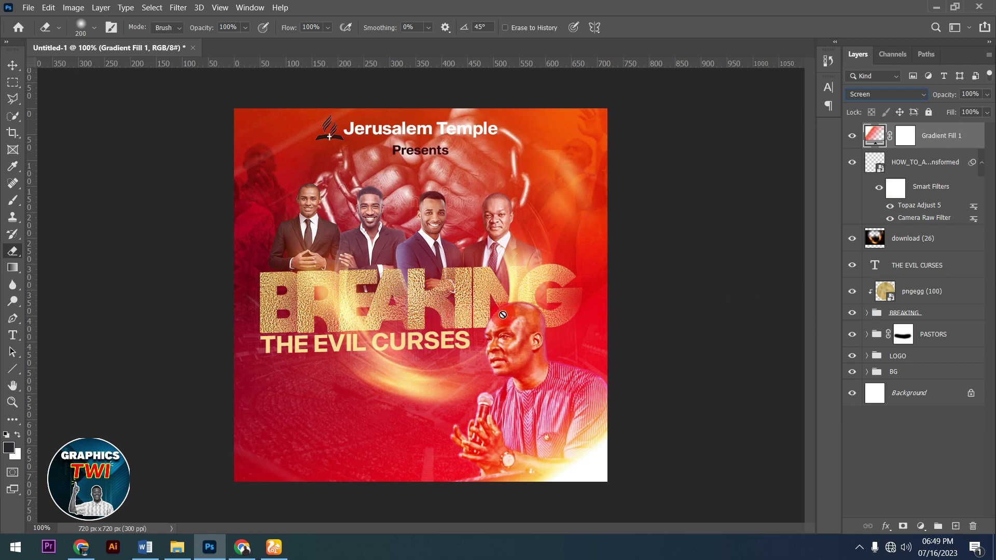
{"action": "left_click", "coordinate": [986, 95]}
{"action": "left_click_drag", "start_coordinate": [985, 111], "coordinate": [975, 115]}
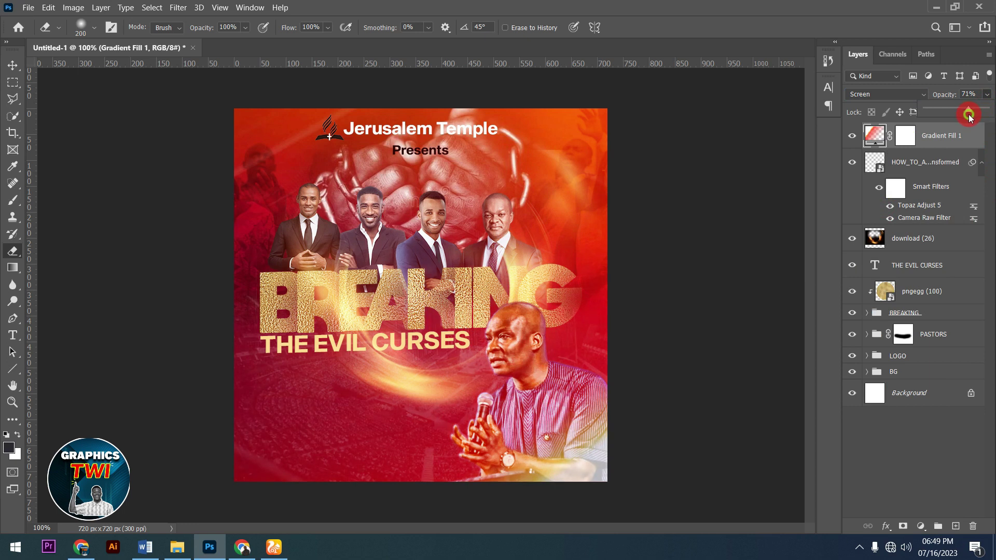
{"action": "left_click_drag", "start_coordinate": [969, 114], "coordinate": [975, 117]}
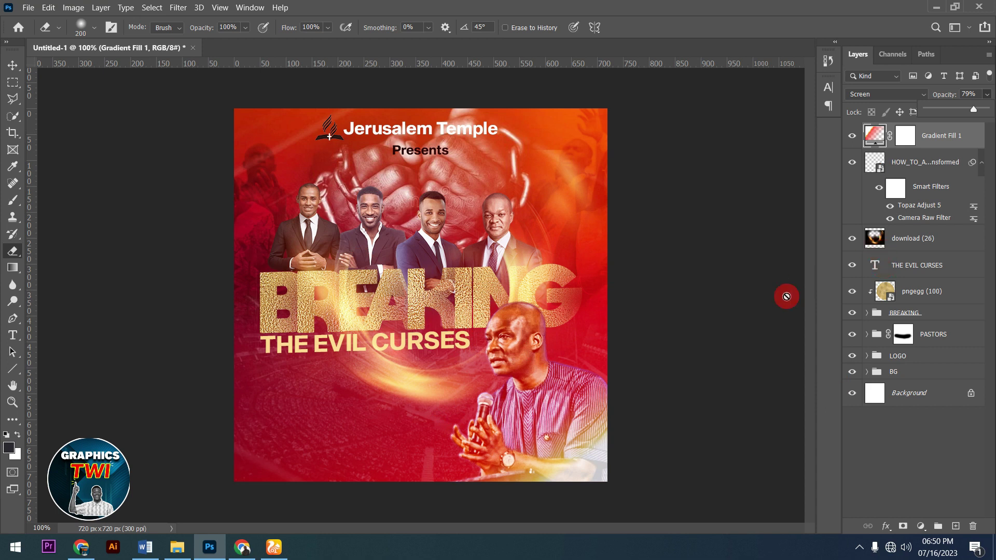
{"action": "left_click_drag", "start_coordinate": [916, 319], "coordinate": [916, 303]}
{"action": "left_click", "coordinate": [918, 168]}
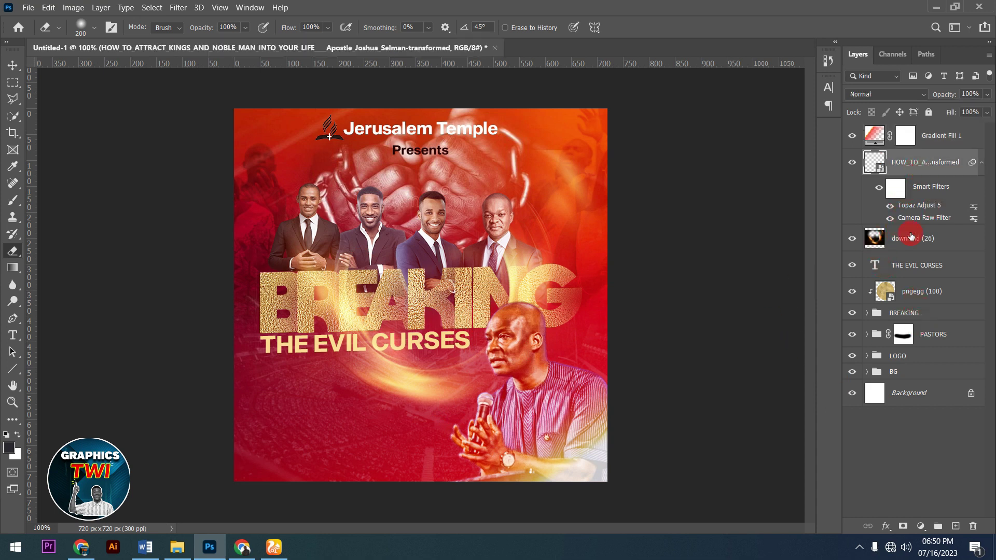
Step: Place the gold ribbon at 43% in the lower left, layered below the HOW_TO photo
{"action": "left_click", "coordinate": [177, 547]}
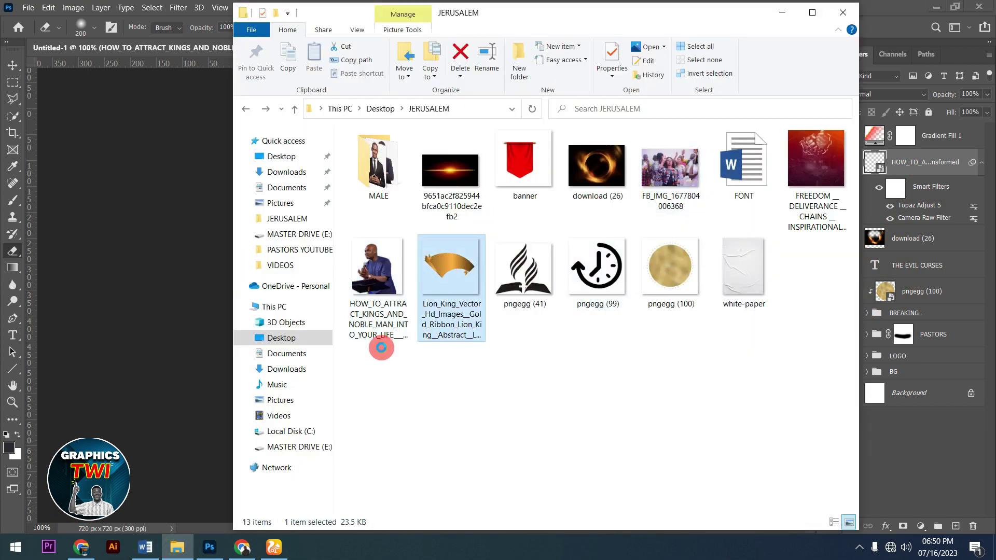
{"action": "left_click_drag", "start_coordinate": [203, 465], "coordinate": [203, 465]}
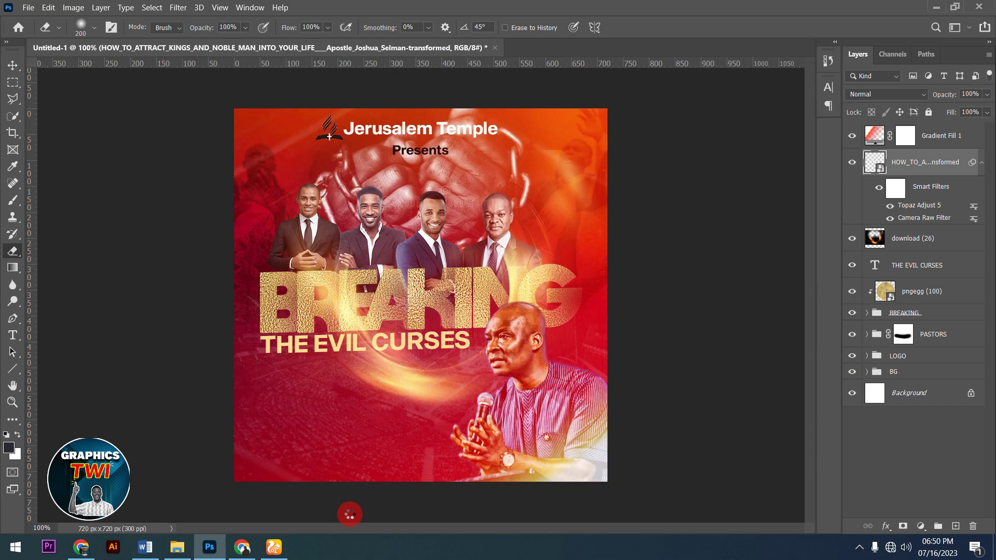
{"action": "left_click_drag", "start_coordinate": [366, 338], "coordinate": [339, 399]}
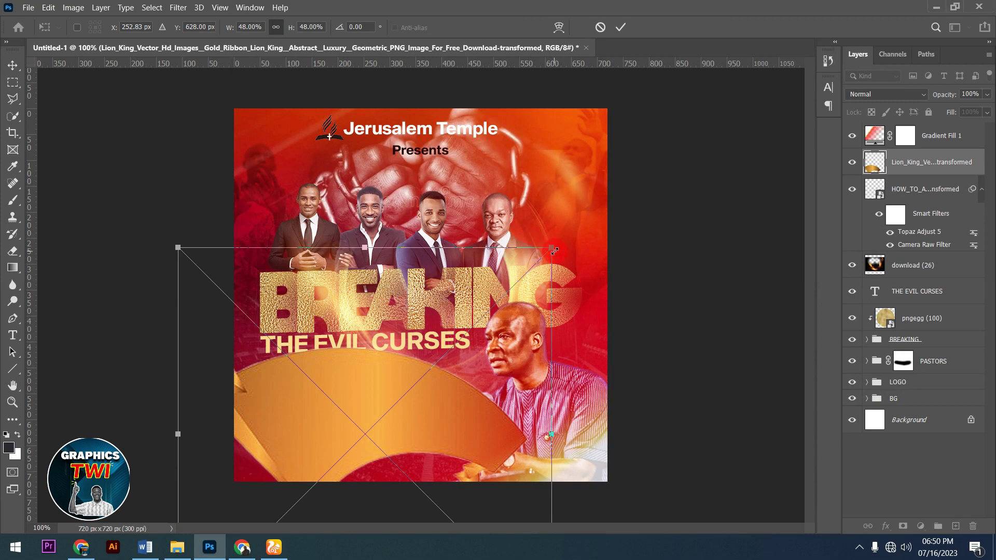
{"action": "left_click_drag", "start_coordinate": [553, 246], "coordinate": [527, 258]}
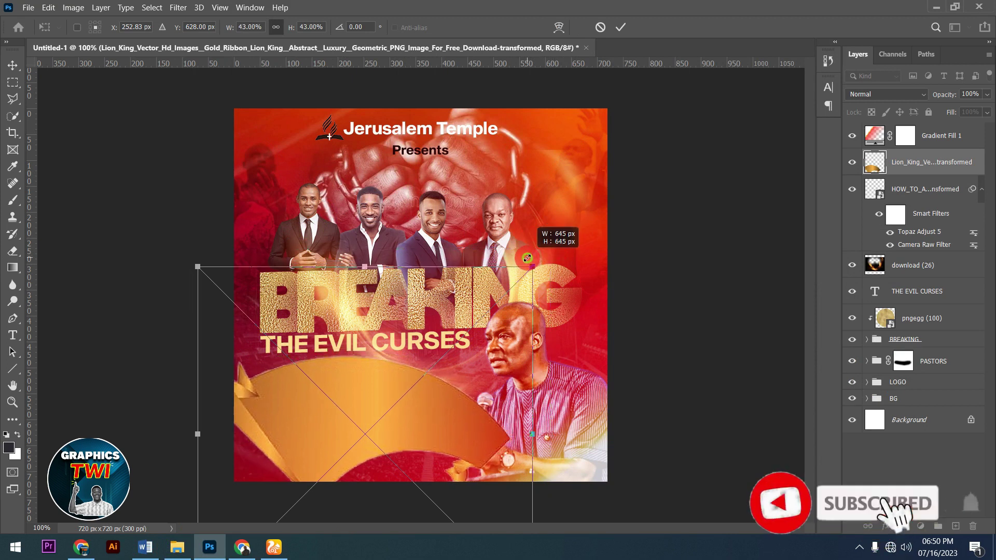
{"action": "left_click_drag", "start_coordinate": [487, 419], "coordinate": [481, 416]}
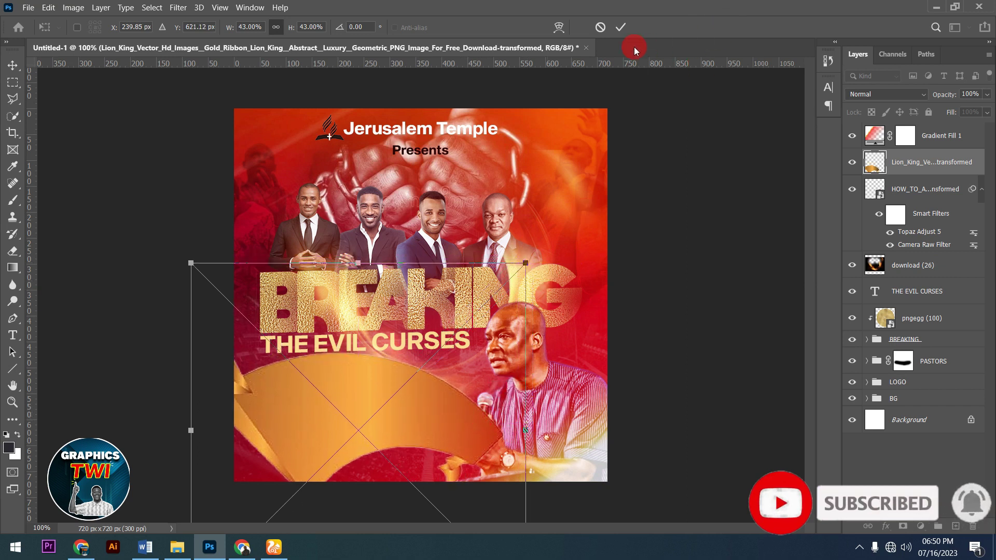
{"action": "left_click", "coordinate": [622, 33]}
{"action": "left_click", "coordinate": [916, 165]}
{"action": "left_click_drag", "start_coordinate": [916, 165], "coordinate": [914, 254]}
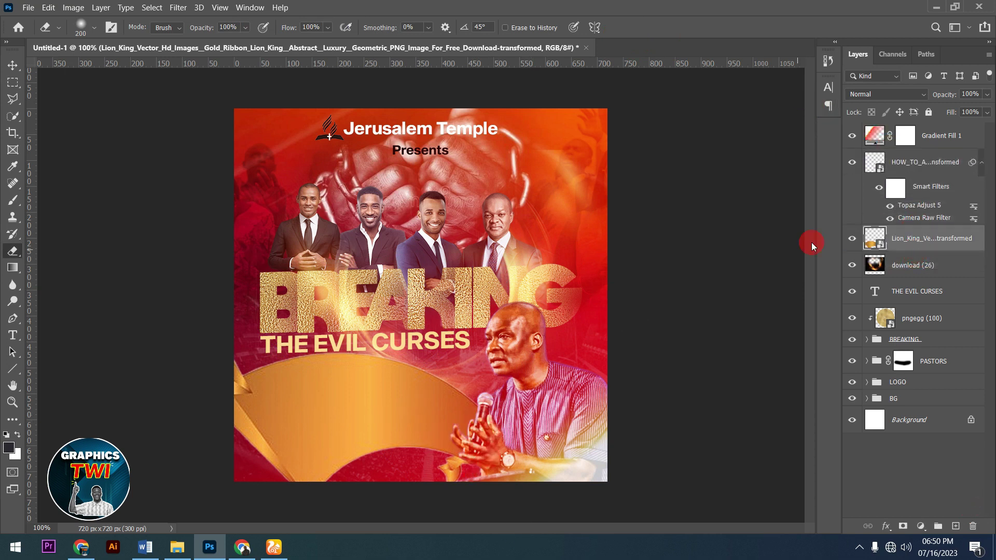
Step: Give the Lion_King ribbon layer a white Color Overlay
{"action": "double_click", "coordinate": [983, 238]}
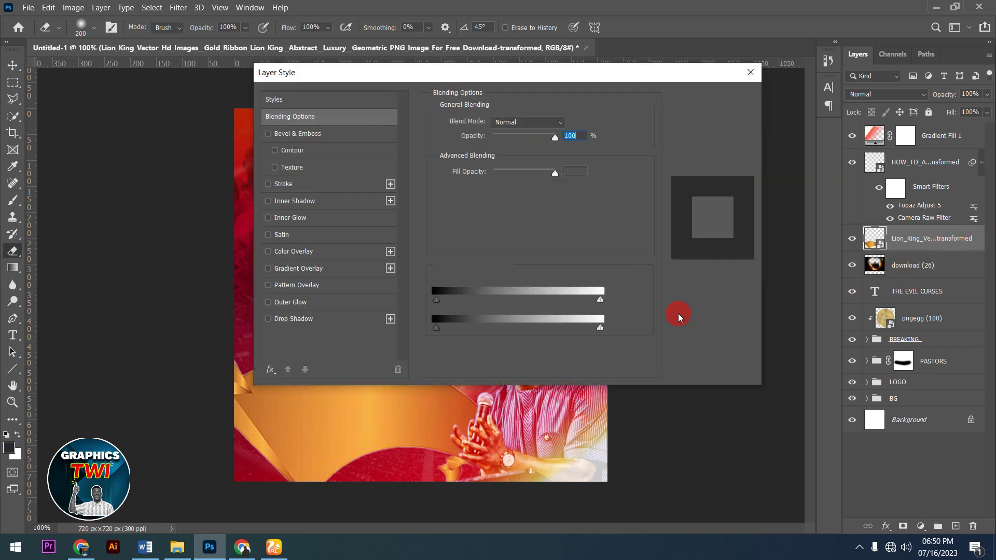
{"action": "left_click", "coordinate": [304, 253]}
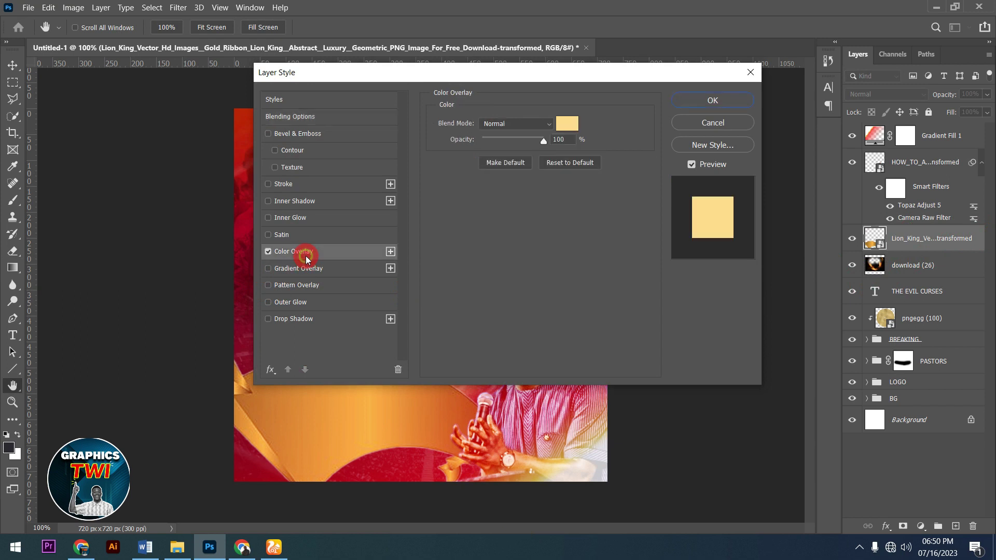
{"action": "left_click", "coordinate": [567, 124]}
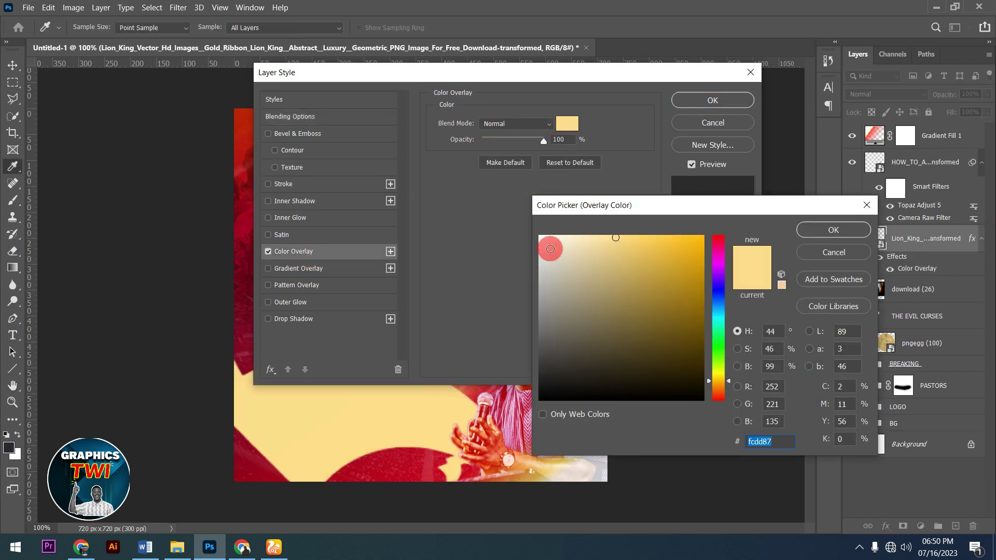
{"action": "left_click", "coordinate": [540, 237]}
{"action": "left_click", "coordinate": [811, 229]}
{"action": "left_click", "coordinate": [718, 102]}
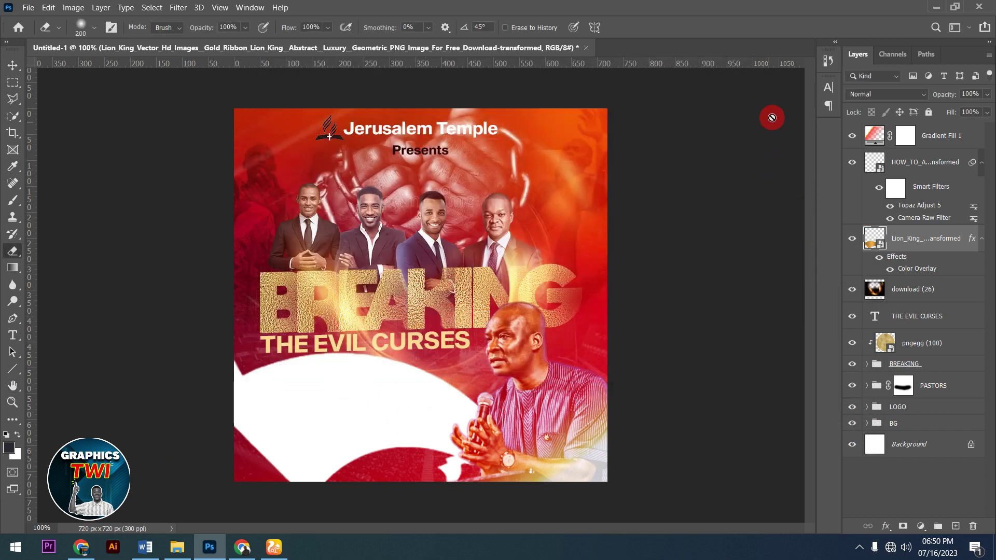
Step: Trial a drop shadow on the ribbon, then discard it and cancel Layer Style
{"action": "double_click", "coordinate": [968, 243]}
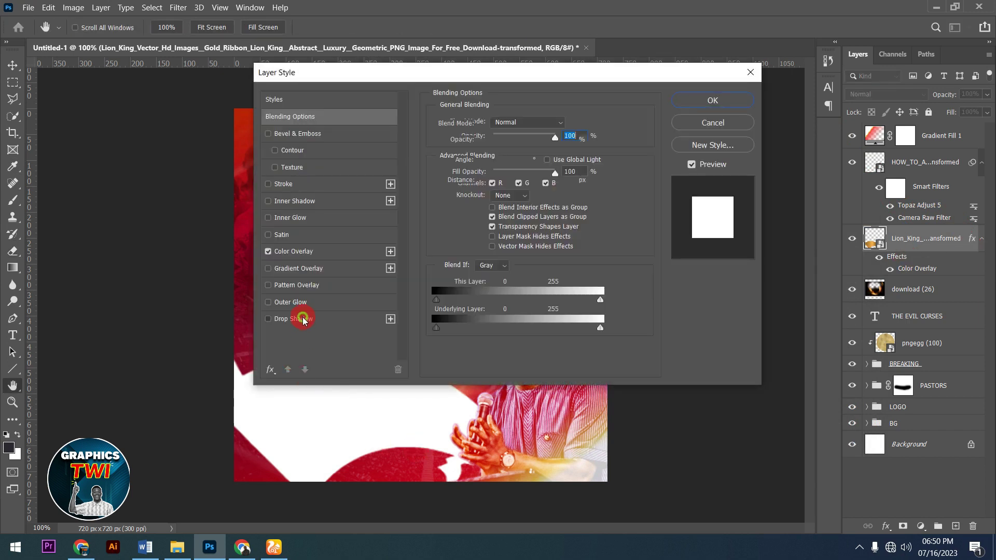
{"action": "left_click", "coordinate": [304, 320]}
{"action": "left_click_drag", "start_coordinate": [564, 68], "coordinate": [851, 85]}
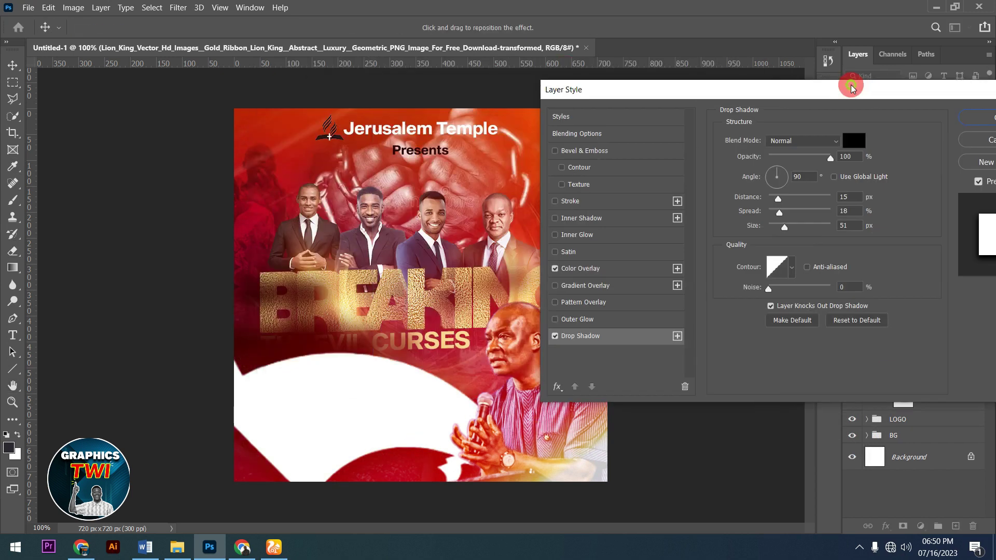
{"action": "left_click_drag", "start_coordinate": [346, 292], "coordinate": [262, 308]}
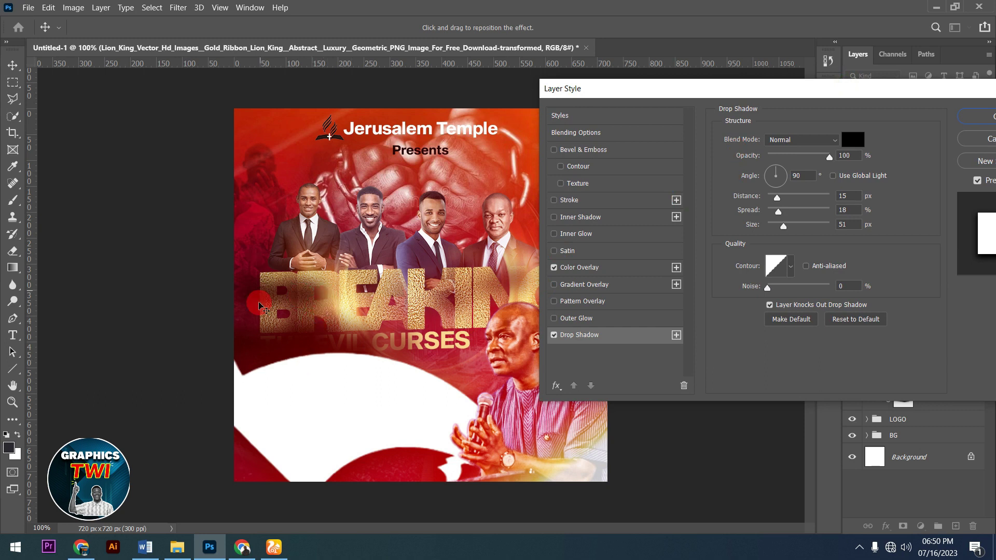
{"action": "mouse_move", "coordinate": [784, 226]}
{"action": "left_mouse_down"}
{"action": "mouse_move", "coordinate": [791, 201]}
{"action": "mouse_move", "coordinate": [782, 201]}
{"action": "mouse_move", "coordinate": [825, 195]}
{"action": "left_mouse_up"}
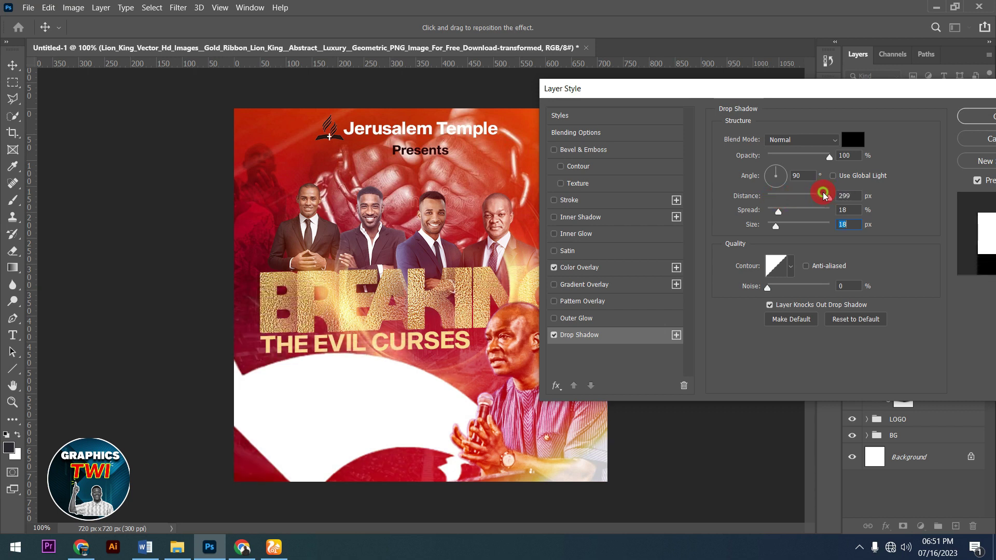
{"action": "left_click_drag", "start_coordinate": [825, 195], "coordinate": [774, 196]}
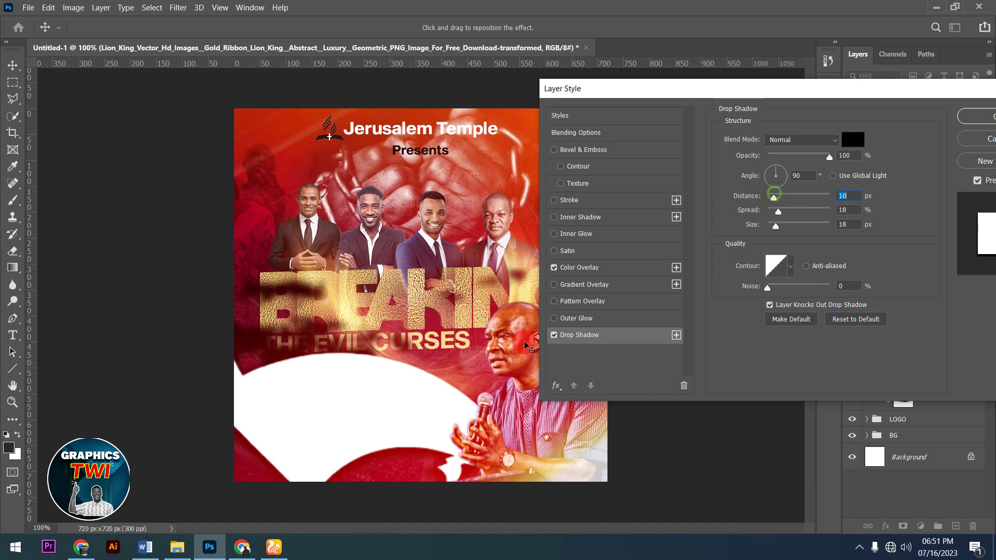
{"action": "left_click", "coordinate": [553, 335]}
{"action": "left_click", "coordinate": [989, 137]}
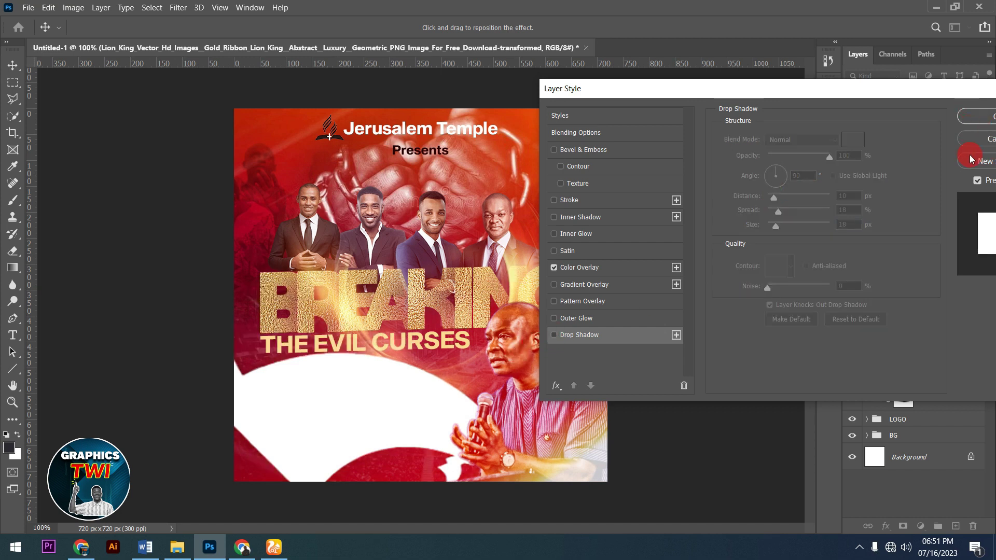
{"action": "left_click", "coordinate": [980, 139]}
{"action": "key", "text": "e"}
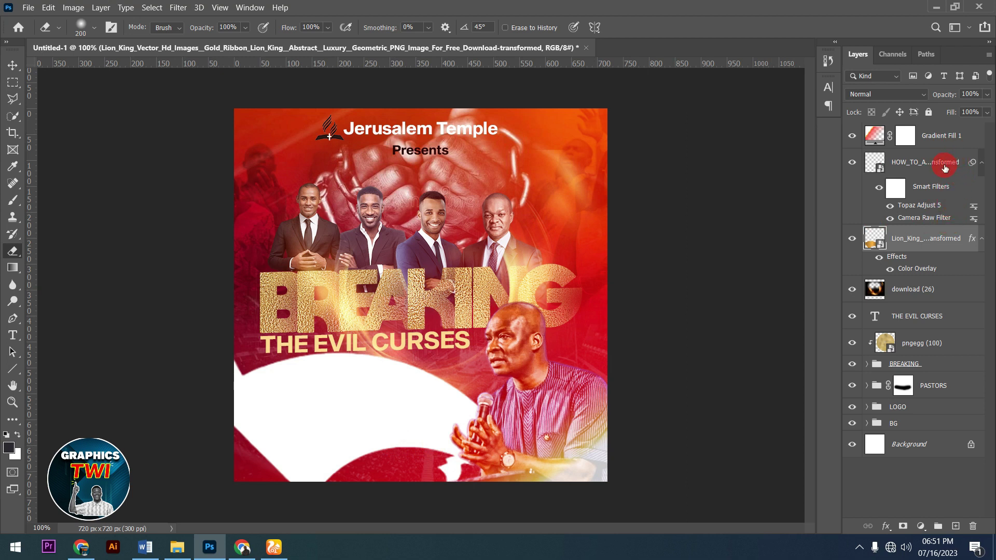
Step: Group Gradient Fill 1 with the HOW_TO photo layer and name the group 'prophet'
{"action": "left_click", "coordinate": [948, 145]}
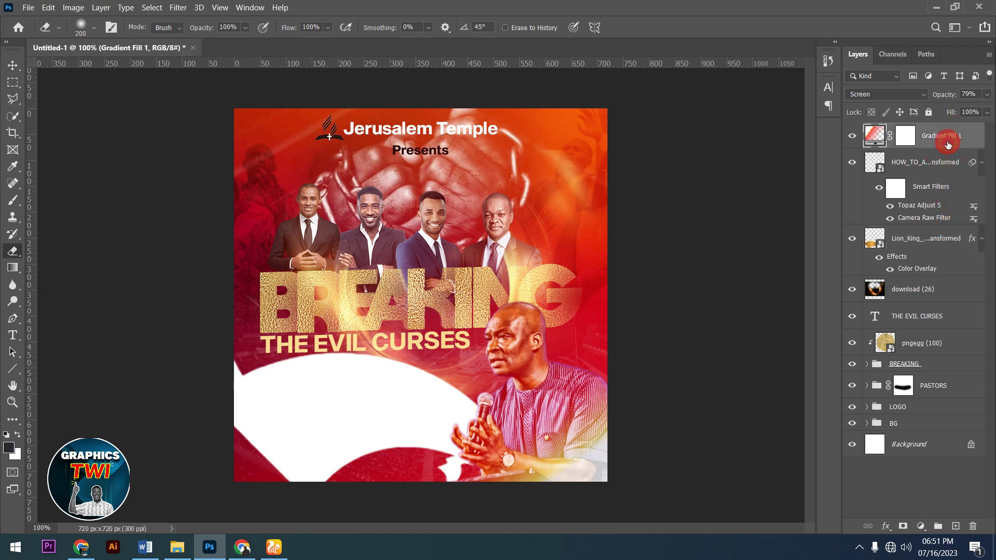
{"action": "left_click", "coordinate": [926, 170], "text": "shift"}
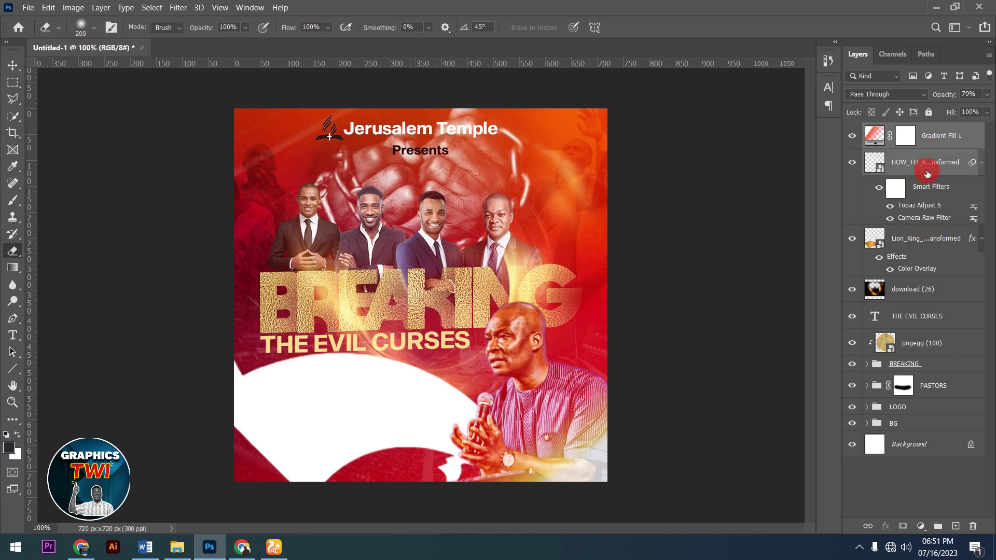
{"action": "key", "text": "ctrl+g"}
{"action": "double_click", "coordinate": [903, 134]}
{"action": "type", "text": "prophet"}
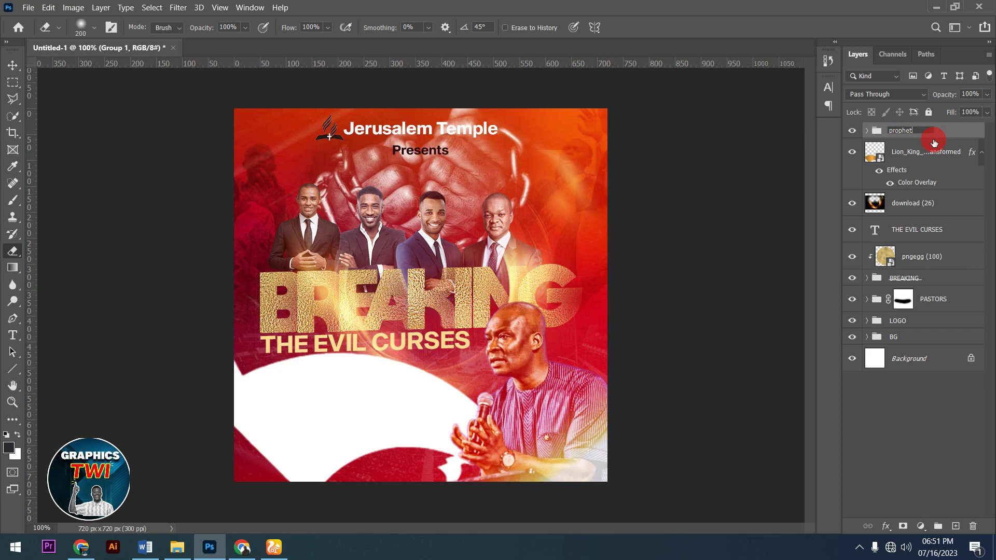
{"action": "key", "text": "Return"}
{"action": "left_click", "coordinate": [930, 161]}
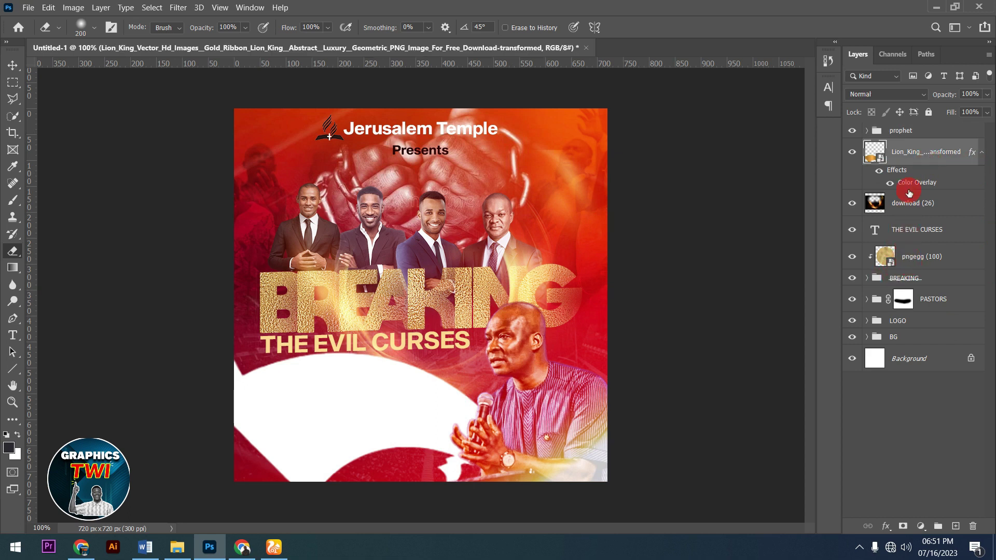
{"action": "left_click", "coordinate": [909, 135]}
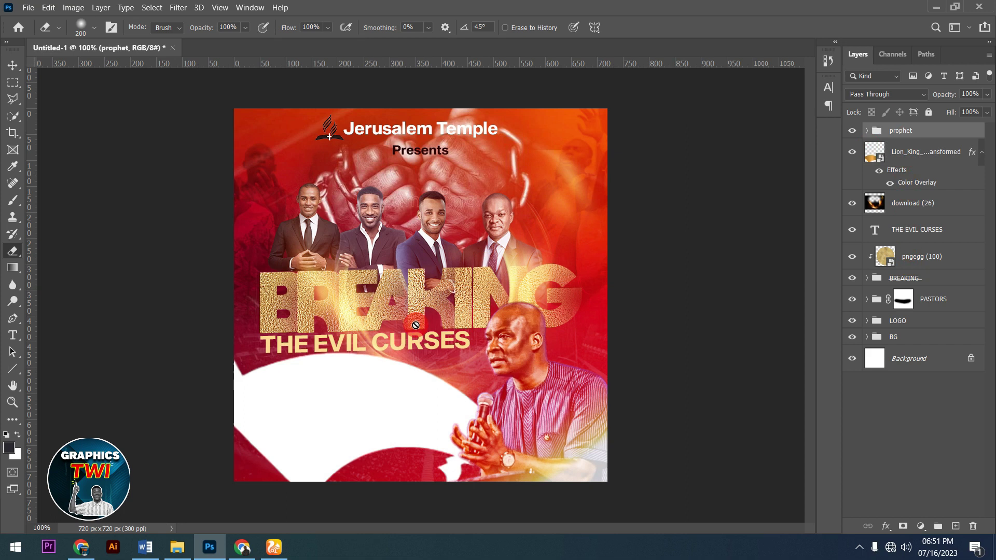
{"action": "left_click", "coordinate": [369, 424]}
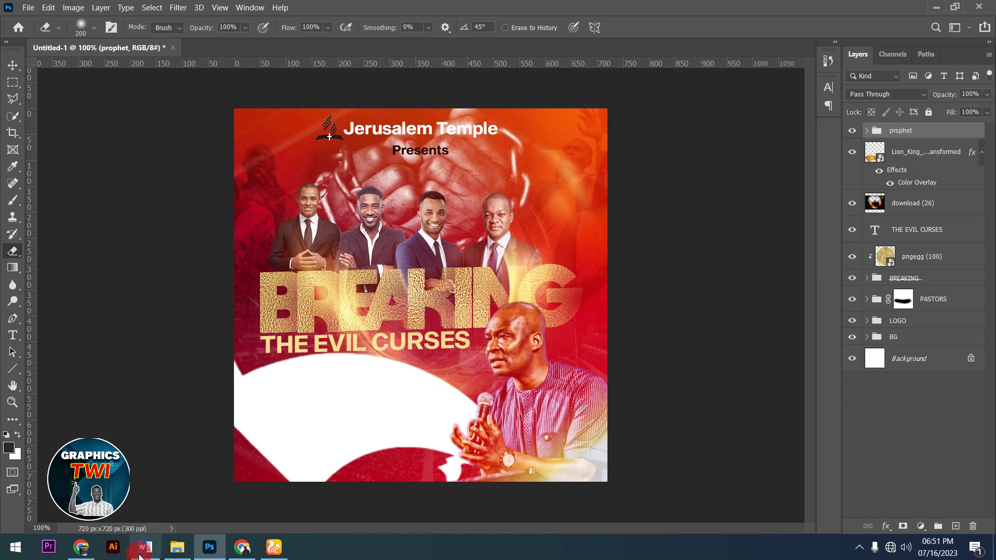
Step: Copy 'Awoshie Junc. Accra' from the Word notes and paste it as text on the ribbon
{"action": "left_click", "coordinate": [146, 548]}
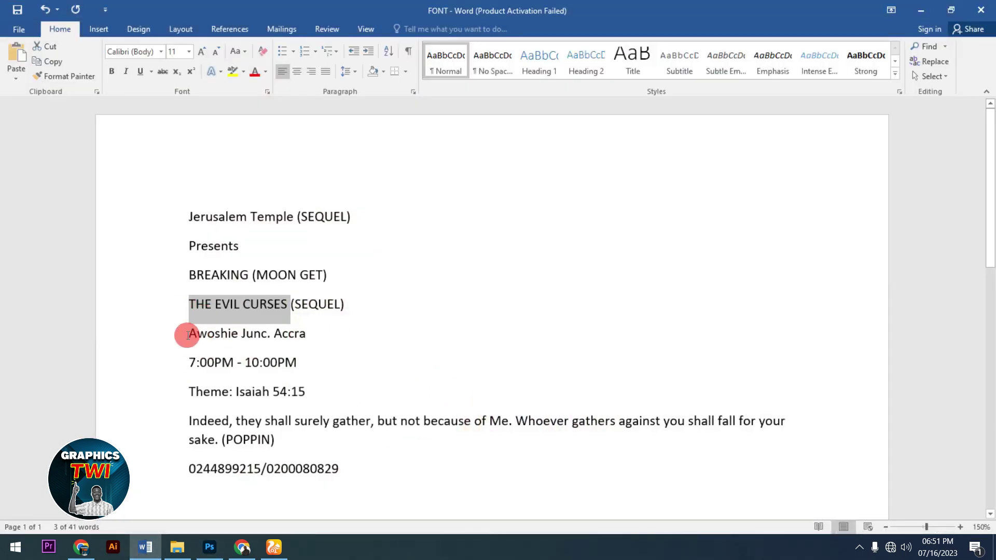
{"action": "left_click_drag", "start_coordinate": [188, 336], "coordinate": [330, 343]}
{"action": "right_click", "coordinate": [294, 341]}
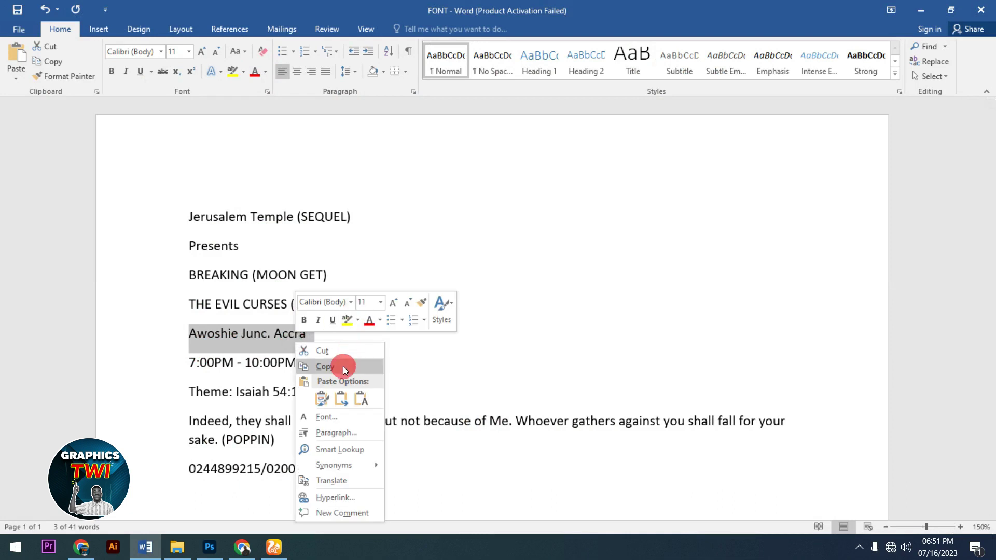
{"action": "left_click", "coordinate": [343, 366]}
{"action": "left_click", "coordinate": [210, 548]}
{"action": "left_click", "coordinate": [12, 335]}
{"action": "left_click", "coordinate": [296, 390]}
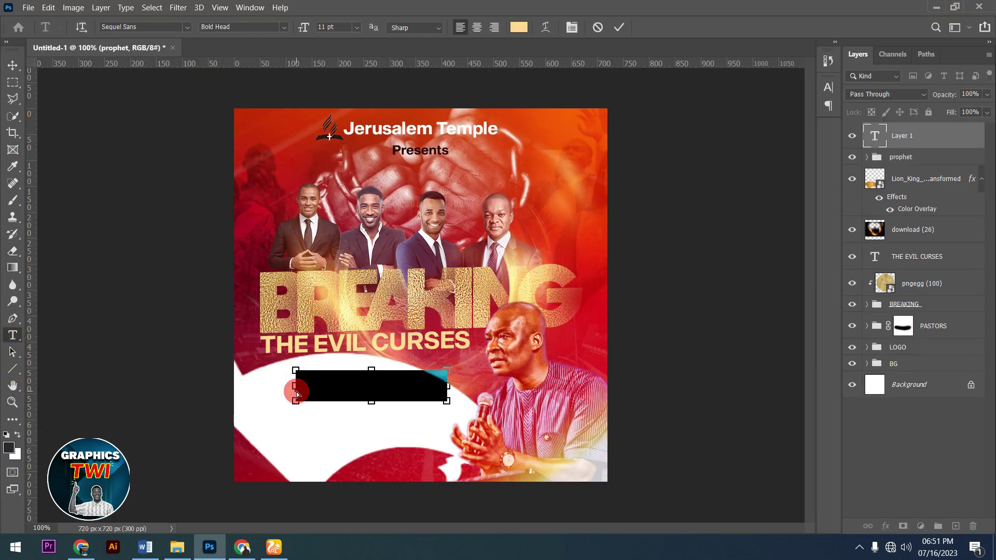
{"action": "key", "text": "ctrl+v"}
Step: Make the venue text black at 6 pt and commit it
{"action": "key", "text": "ctrl+a"}
{"action": "left_click", "coordinate": [545, 29]}
{"action": "left_click", "coordinate": [573, 27]}
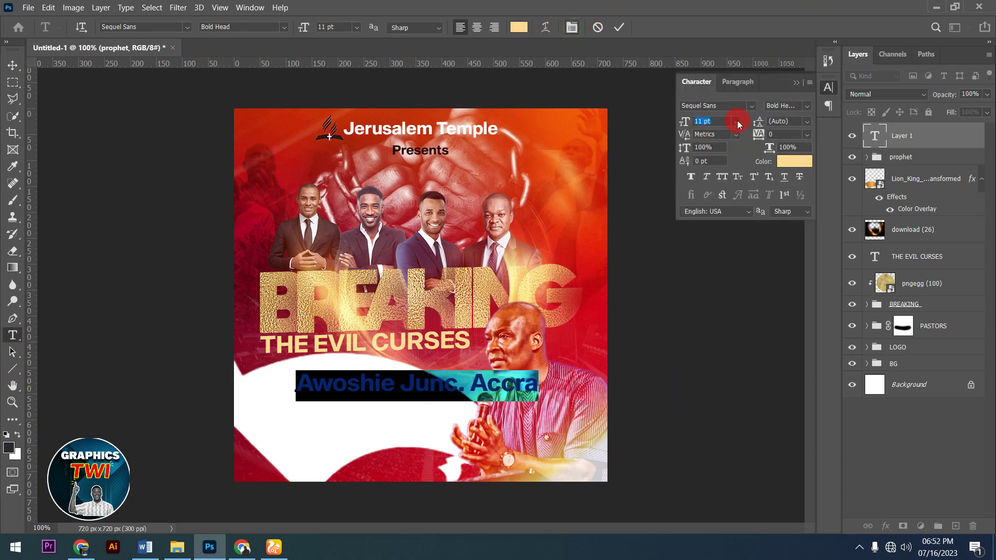
{"action": "left_click", "coordinate": [801, 167]}
{"action": "left_click_drag", "start_coordinate": [571, 392], "coordinate": [367, 535]}
{"action": "left_click", "coordinate": [831, 230]}
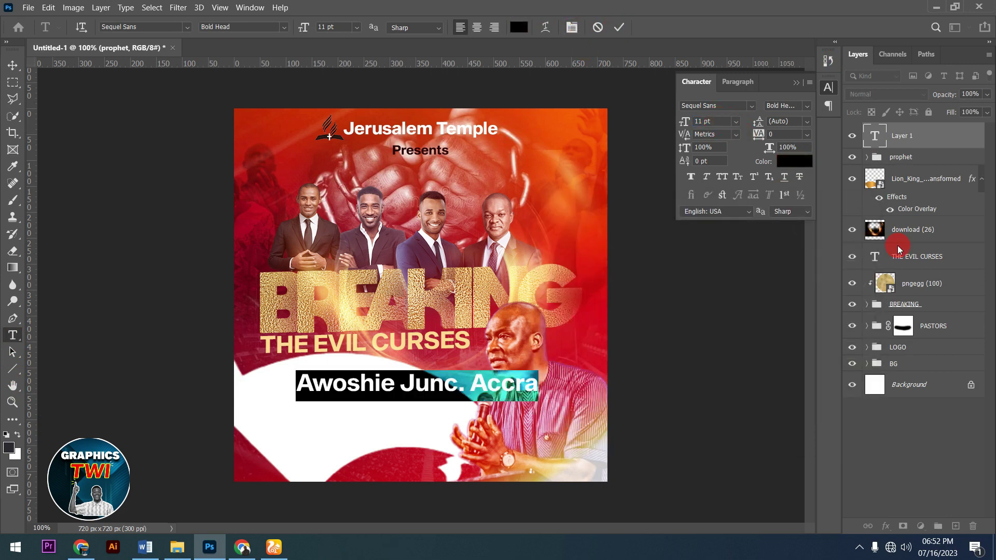
{"action": "left_click", "coordinate": [716, 123]}
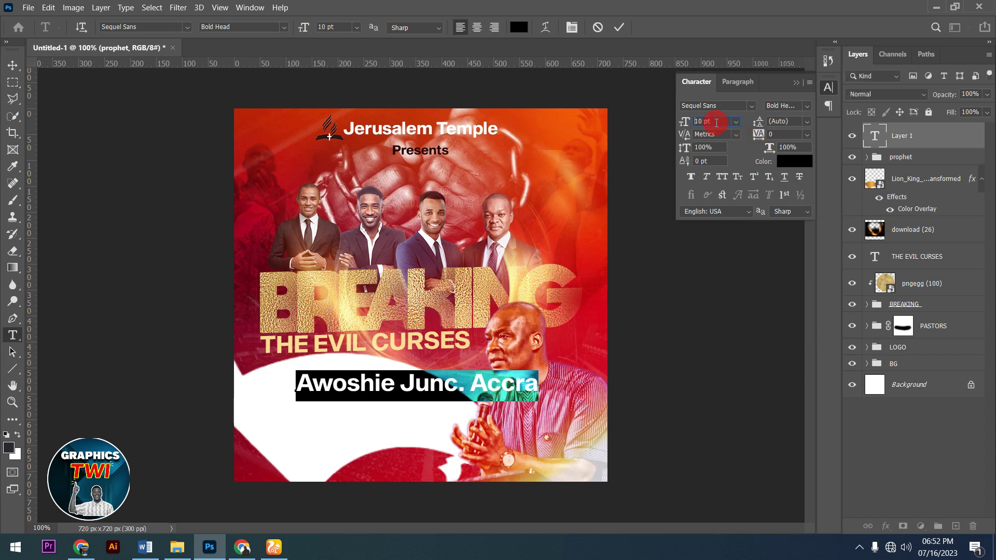
{"action": "key", "text": "Down"}
{"action": "key", "text": "Down"}
{"action": "key", "text": "Down"}
{"action": "key", "text": "Down"}
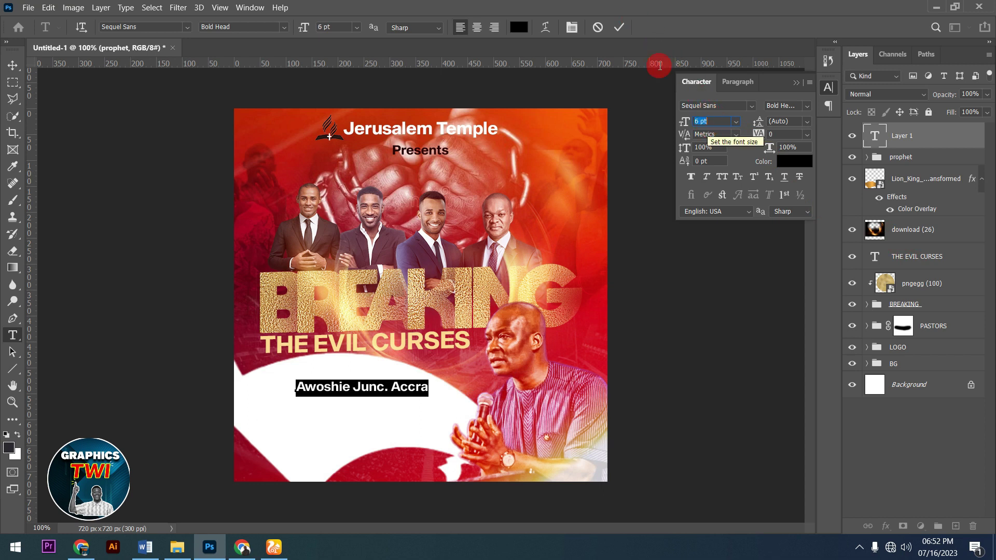
{"action": "left_click", "coordinate": [625, 27]}
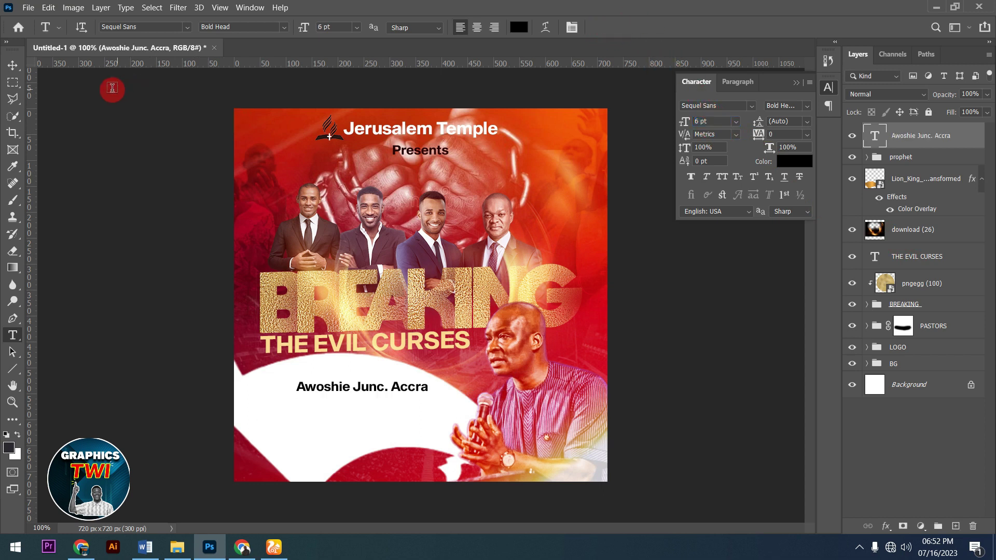
Step: Nudge the venue text into position on the white ribbon
{"action": "left_click", "coordinate": [10, 66]}
{"action": "left_click_drag", "start_coordinate": [415, 391], "coordinate": [412, 377]}
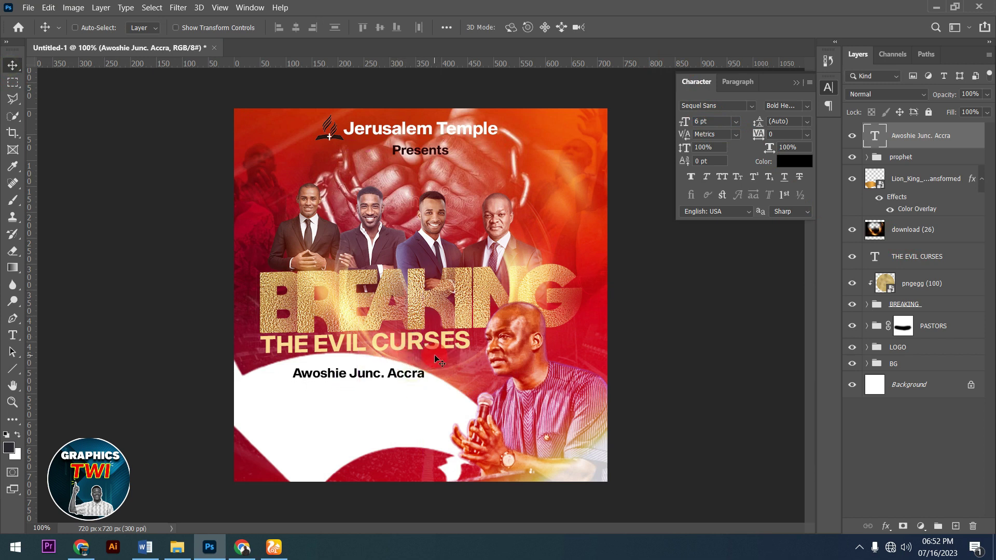
{"action": "key", "text": "Down"}
{"action": "key", "text": "Down"}
{"action": "key", "text": "Down"}
{"action": "left_click", "coordinate": [623, 419]}
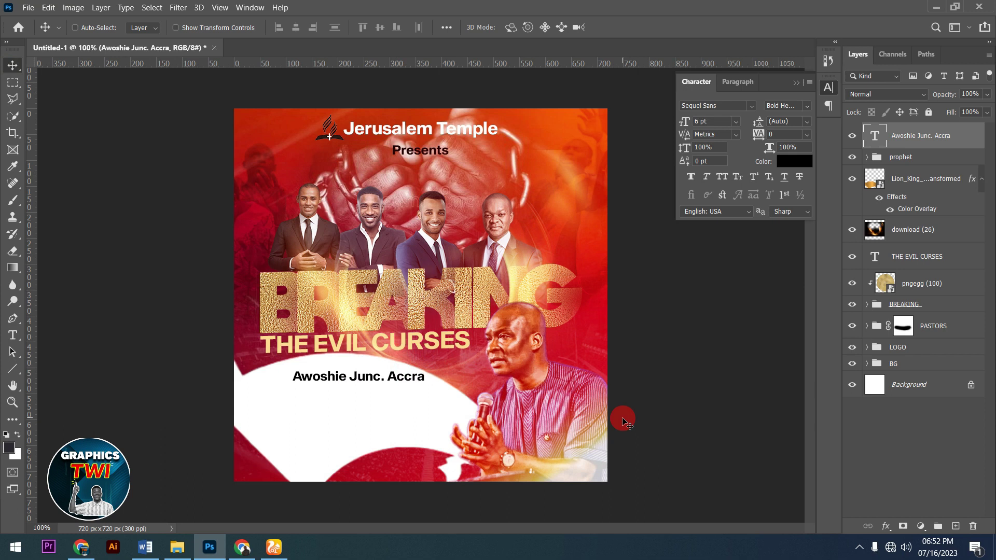
{"action": "key", "text": "Down"}
{"action": "key", "text": "Down"}
{"action": "key", "text": "Down"}
{"action": "left_click", "coordinate": [762, 149]}
{"action": "left_click", "coordinate": [798, 94]}
{"action": "left_click", "coordinate": [460, 404]}
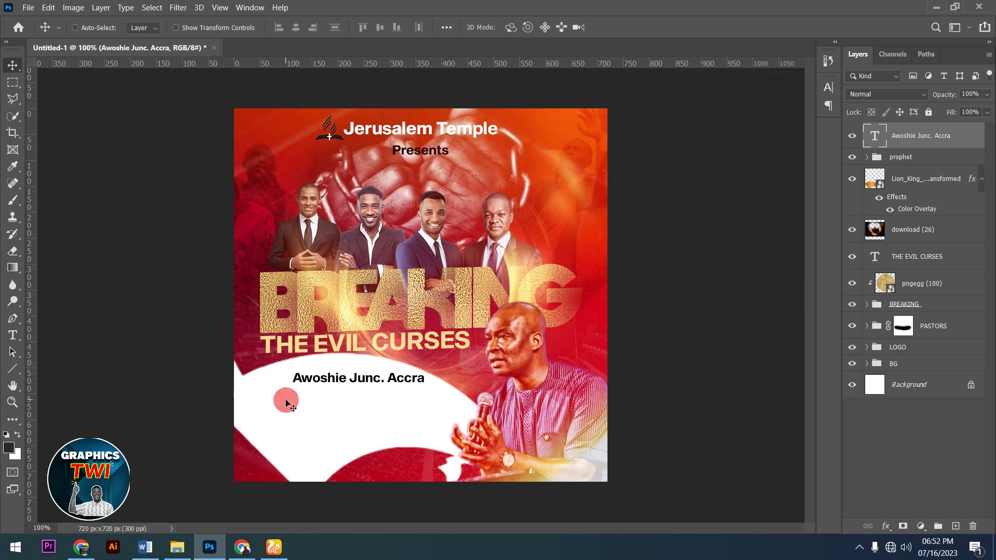
{"action": "left_click", "coordinate": [177, 548]}
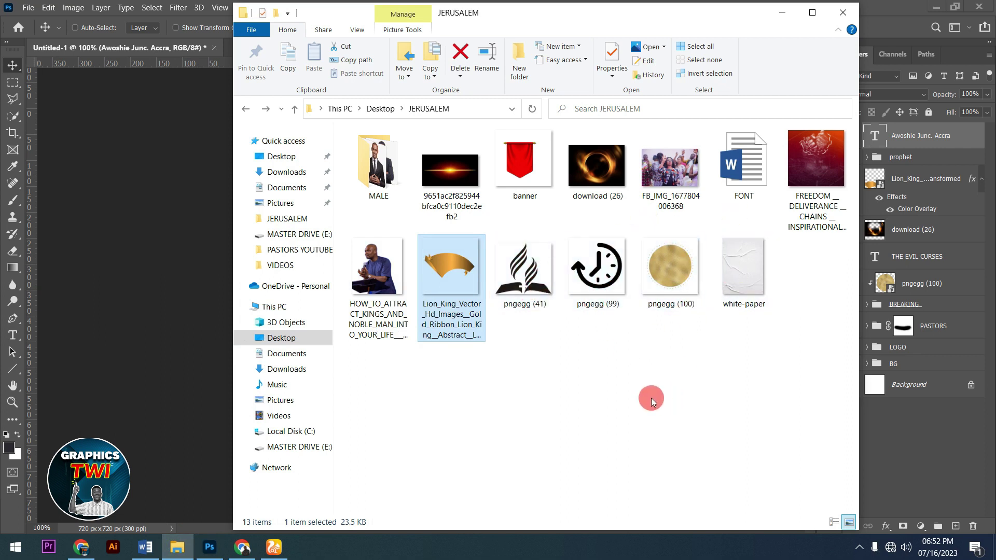
Step: Open the Apostolic invasion folder and copy the pin image pngegg (100)
{"action": "left_click", "coordinate": [638, 389]}
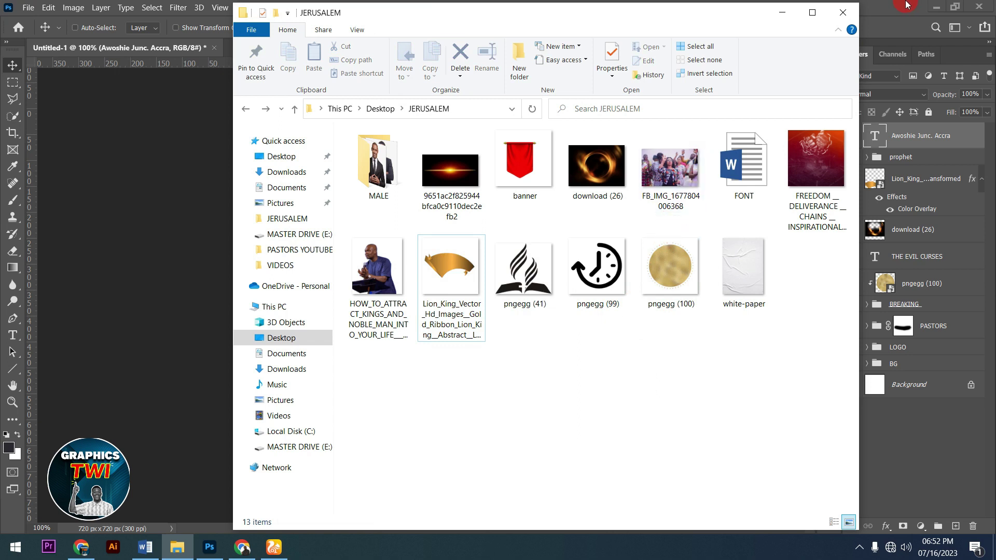
{"action": "left_click", "coordinate": [781, 11]}
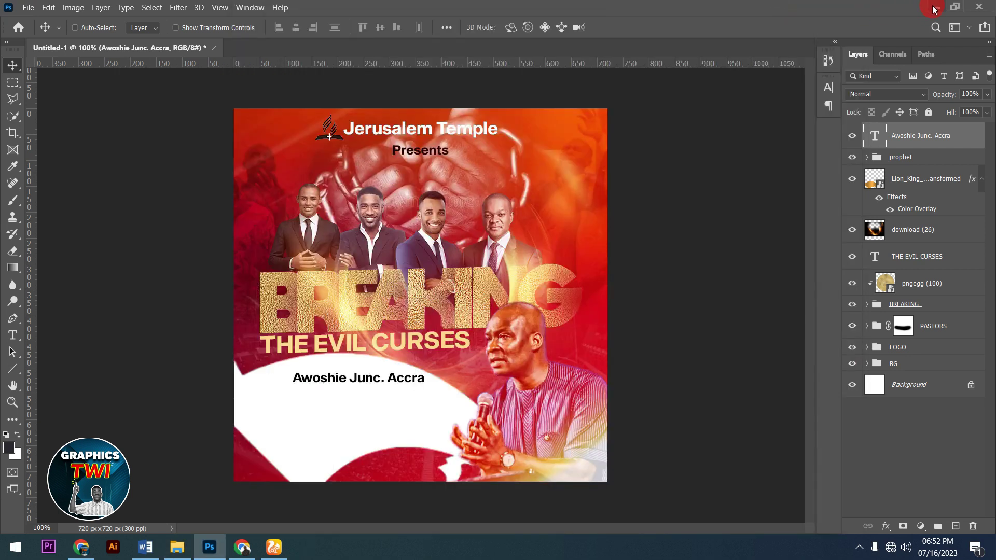
{"action": "left_click", "coordinate": [934, 9]}
{"action": "left_click", "coordinate": [918, 30]}
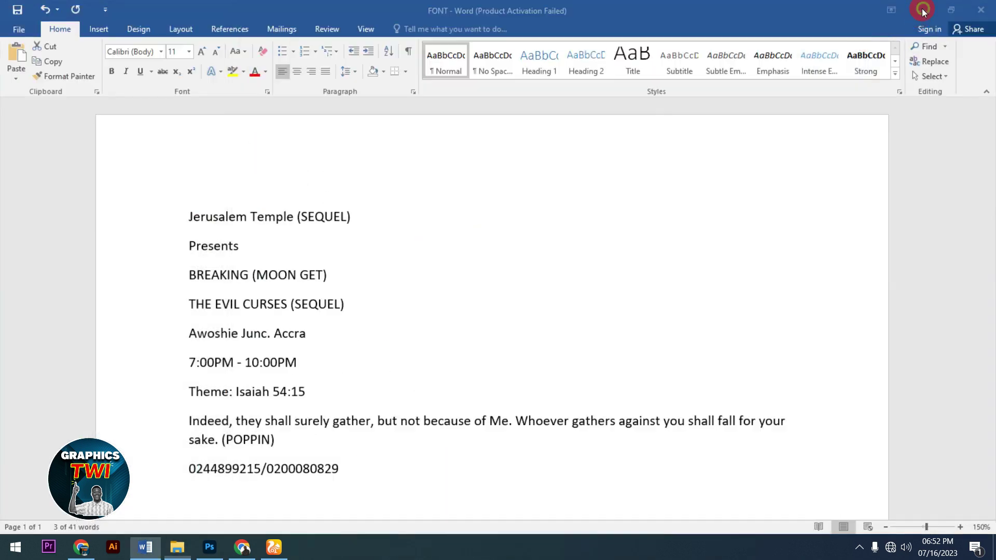
{"action": "left_click", "coordinate": [922, 9]}
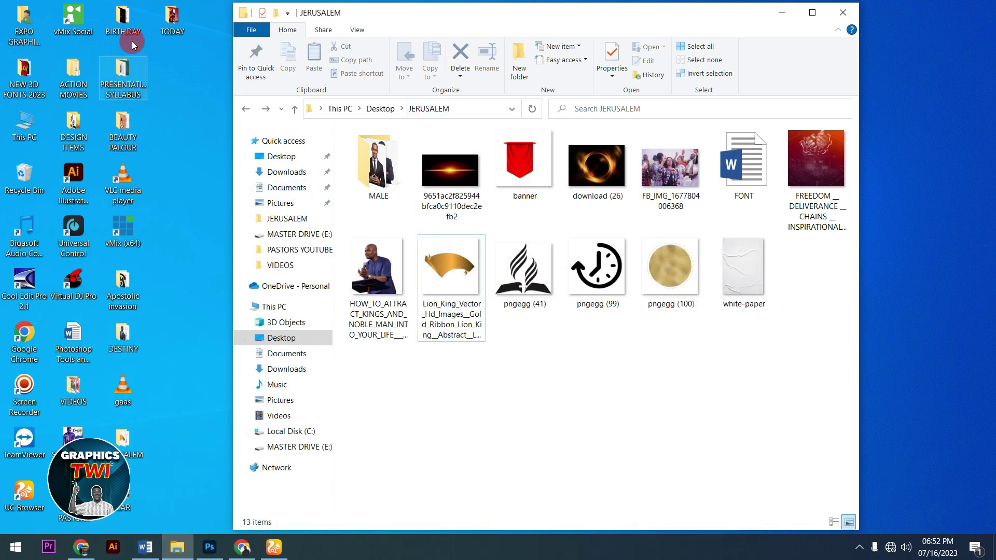
{"action": "double_click", "coordinate": [123, 283]}
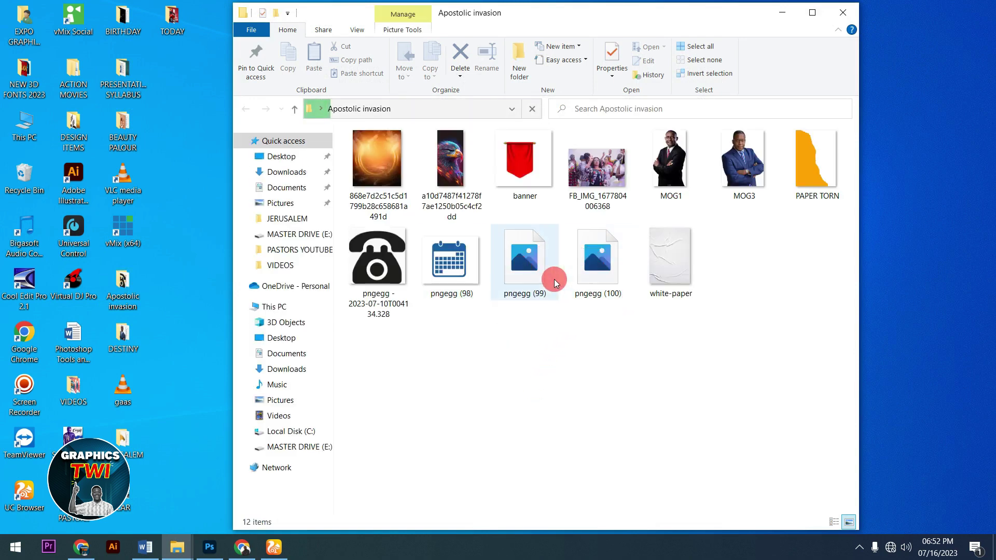
{"action": "left_click", "coordinate": [582, 269]}
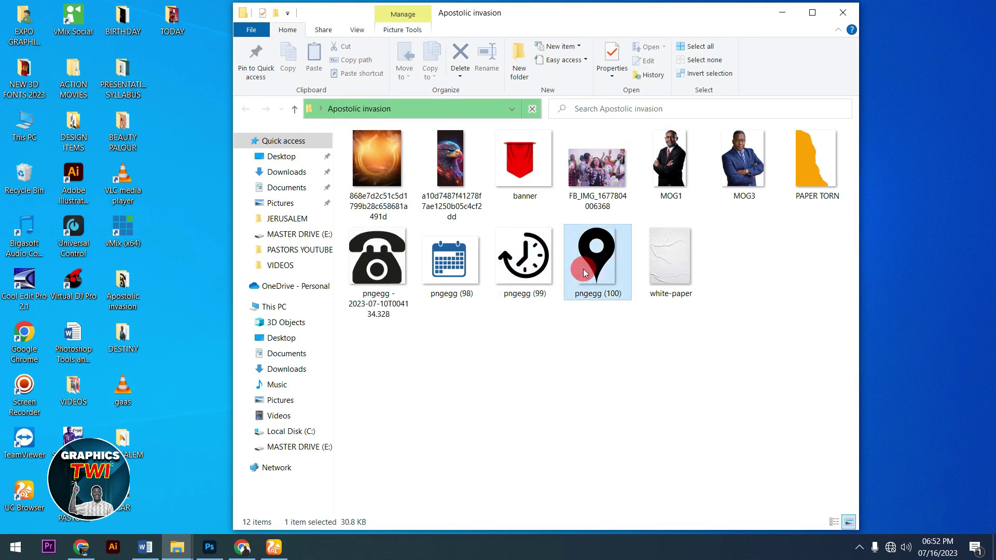
{"action": "right_click", "coordinate": [584, 301]}
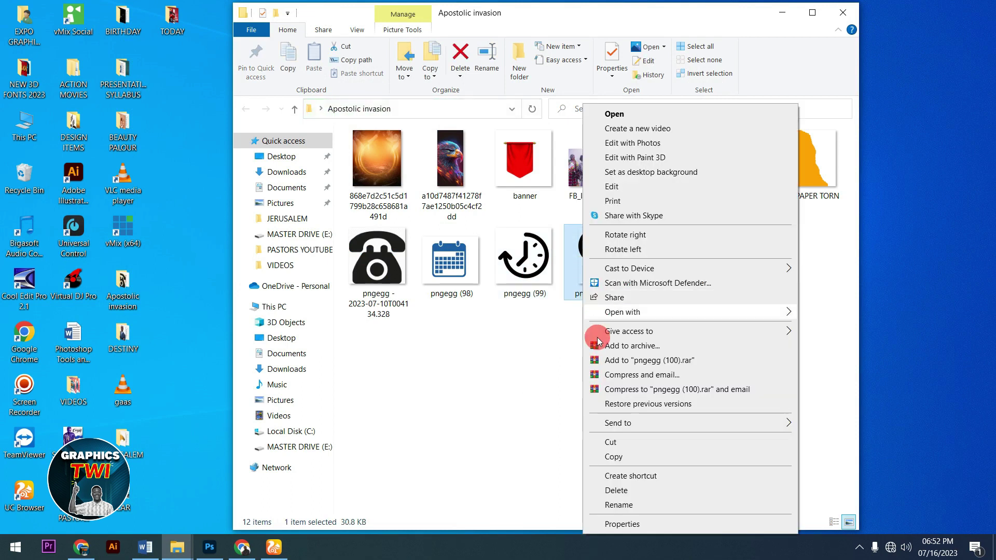
{"action": "left_click", "coordinate": [613, 459]}
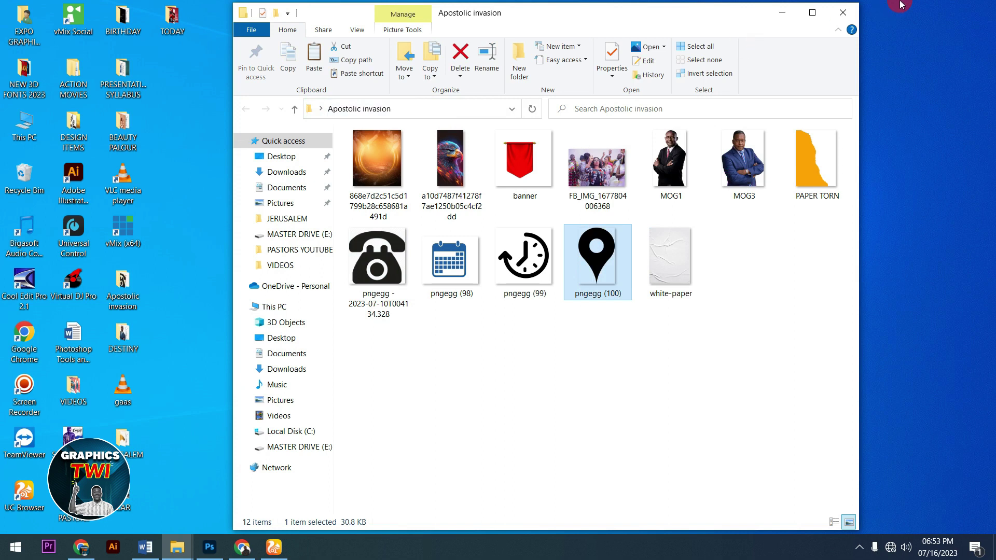
Step: Cancel pasting the pin into JERUSALEM, reselect pngegg (100), and return to Photoshop
{"action": "left_click", "coordinate": [843, 16]}
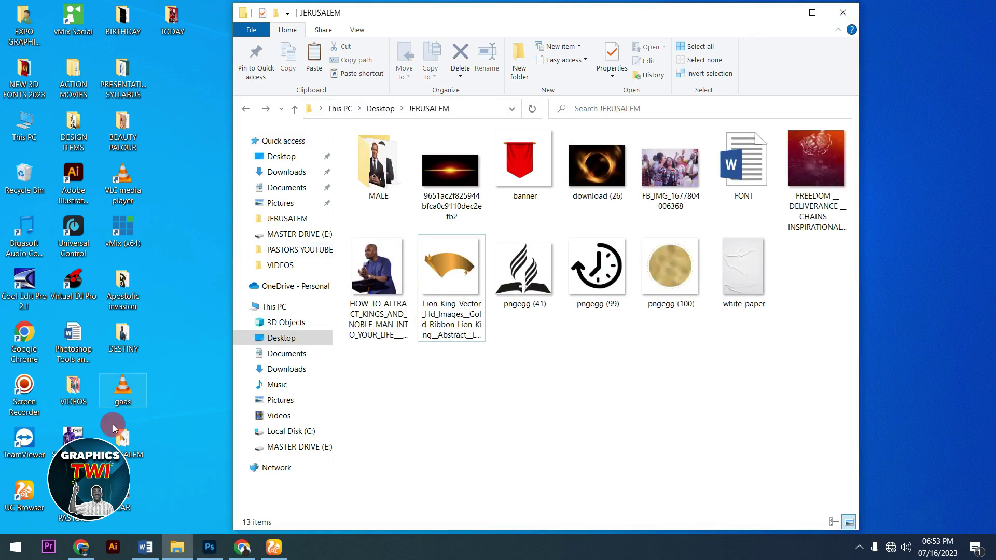
{"action": "left_click", "coordinate": [233, 461]}
{"action": "right_click", "coordinate": [532, 442]}
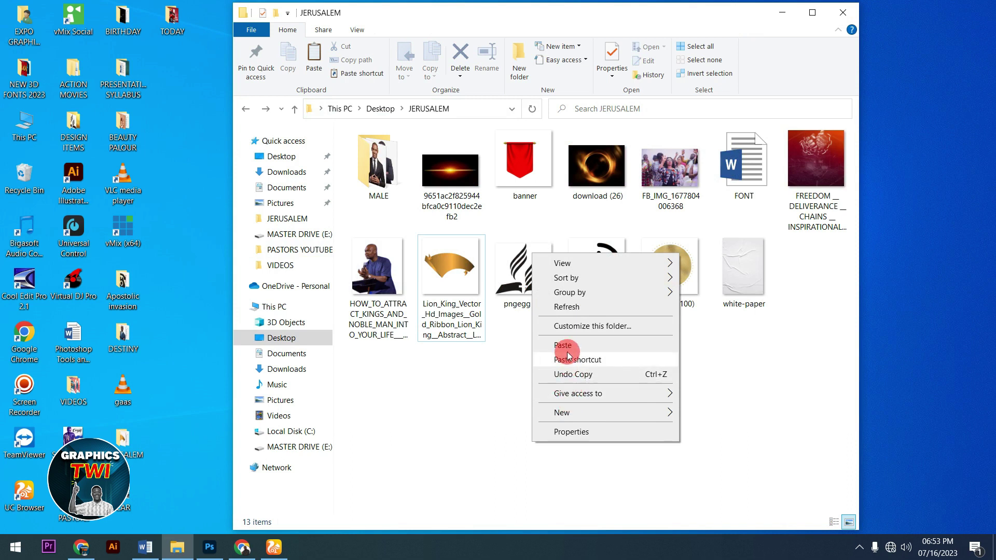
{"action": "left_click", "coordinate": [566, 345]}
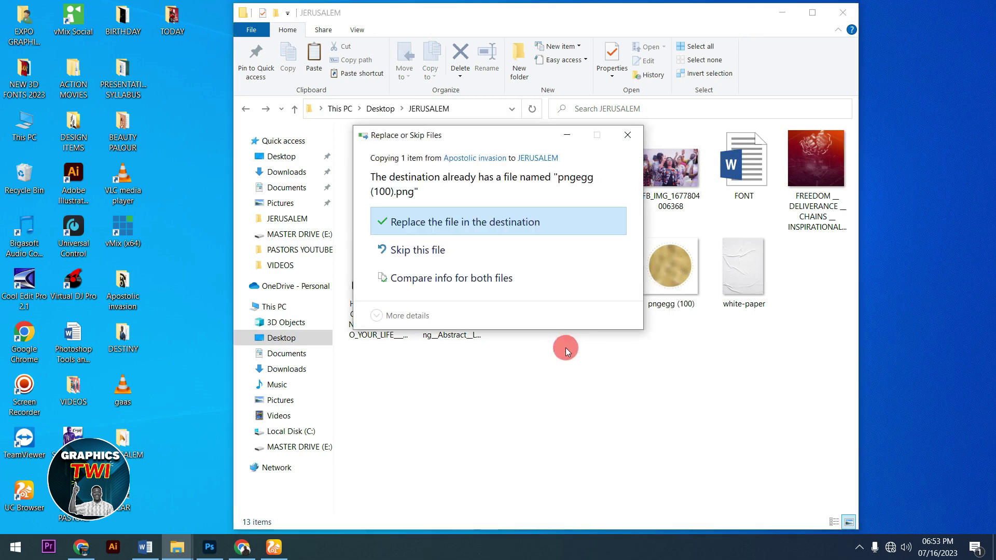
{"action": "mouse_move", "coordinate": [536, 140]}
{"action": "left_mouse_down"}
{"action": "mouse_move", "coordinate": [557, 434]}
{"action": "mouse_move", "coordinate": [595, 295]}
{"action": "left_mouse_up"}
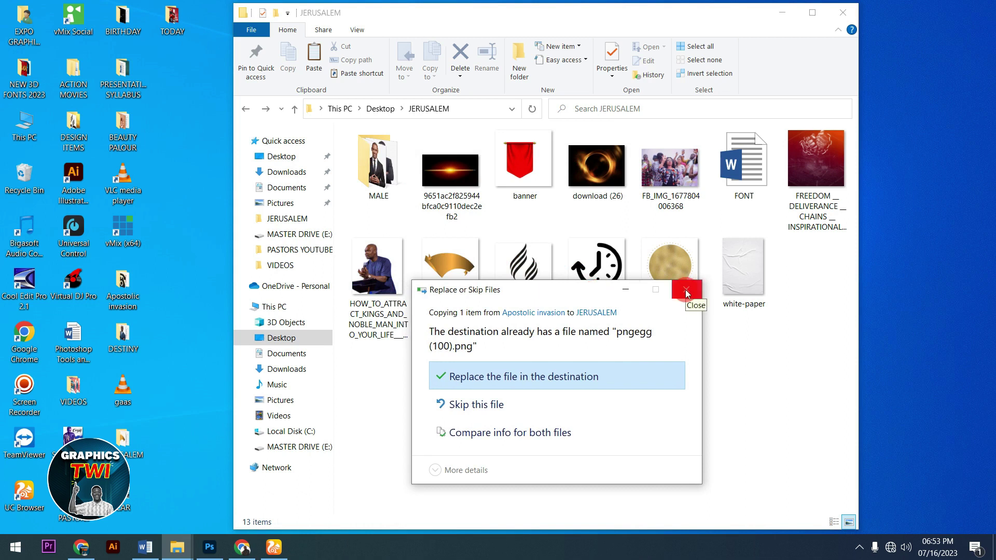
{"action": "left_click", "coordinate": [686, 289]}
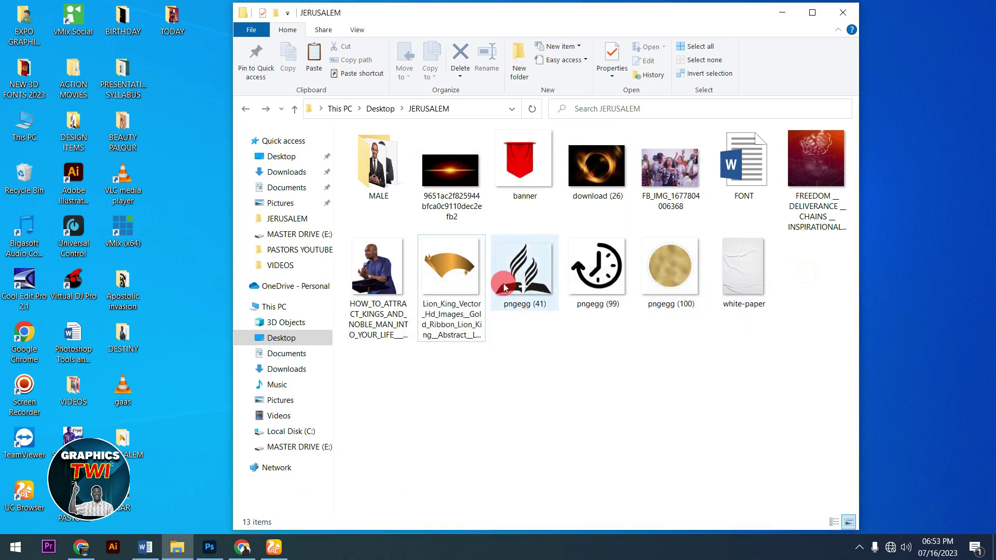
{"action": "double_click", "coordinate": [122, 289]}
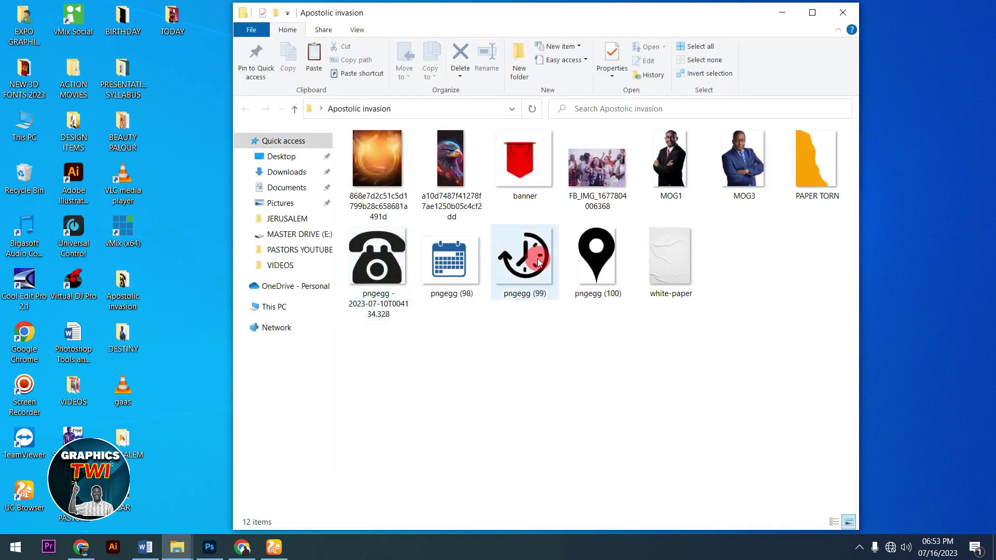
{"action": "left_click", "coordinate": [597, 253]}
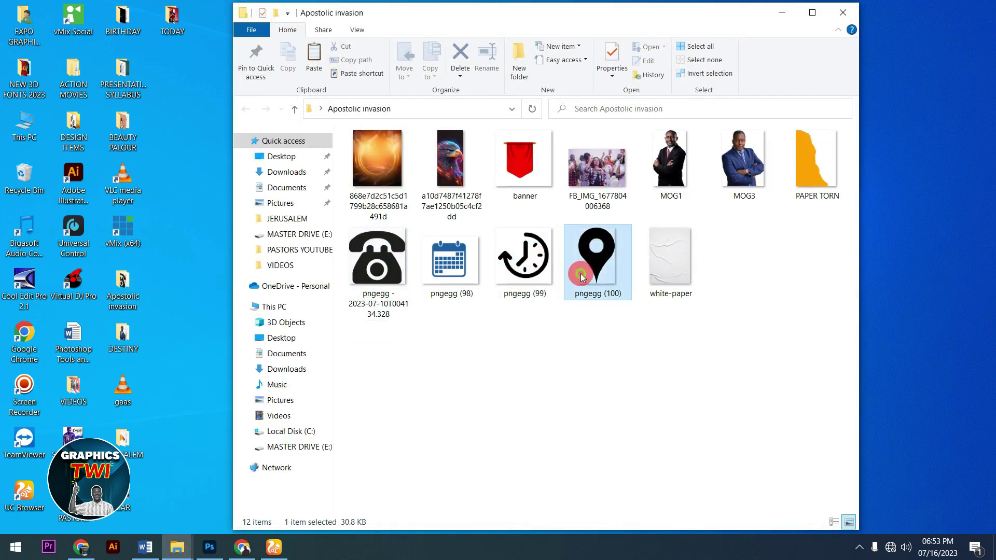
{"action": "left_click", "coordinate": [213, 549]}
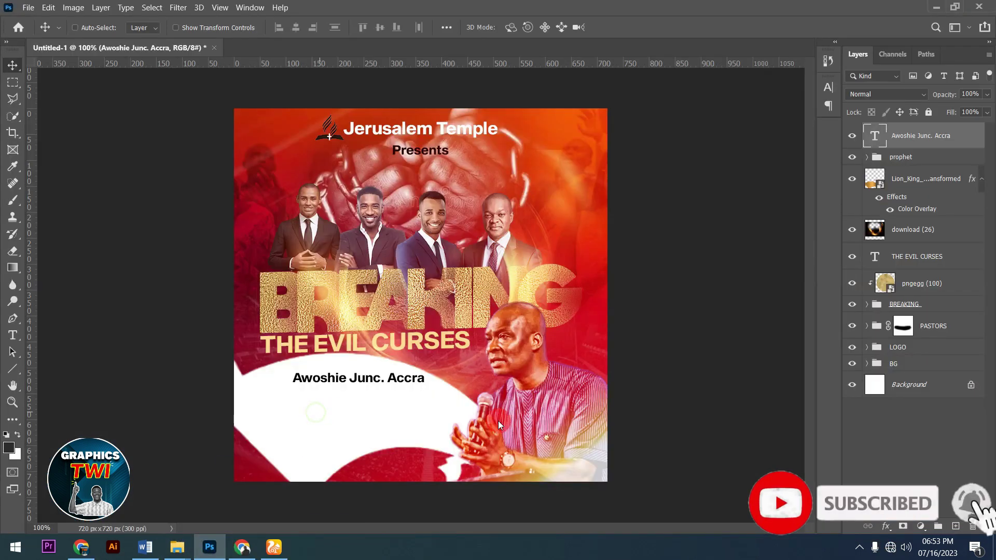
Step: Place the pngegg (100) pin beside the venue line, scaled to a small icon
{"action": "left_click_drag", "start_coordinate": [498, 421], "coordinate": [498, 422]}
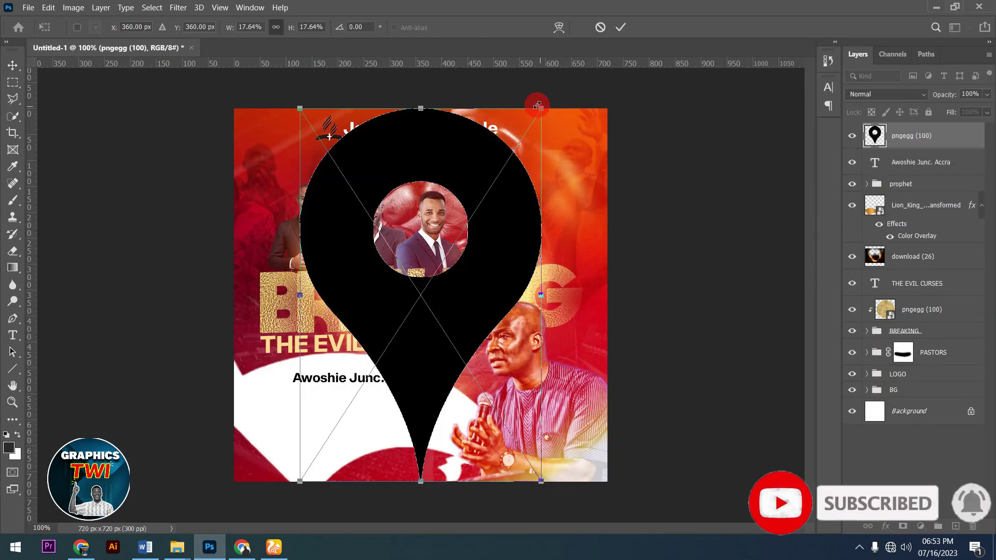
{"action": "mouse_move", "coordinate": [539, 106]}
{"action": "left_mouse_down"}
{"action": "mouse_move", "coordinate": [322, 435]}
{"action": "mouse_move", "coordinate": [273, 384]}
{"action": "mouse_move", "coordinate": [287, 402]}
{"action": "left_mouse_up"}
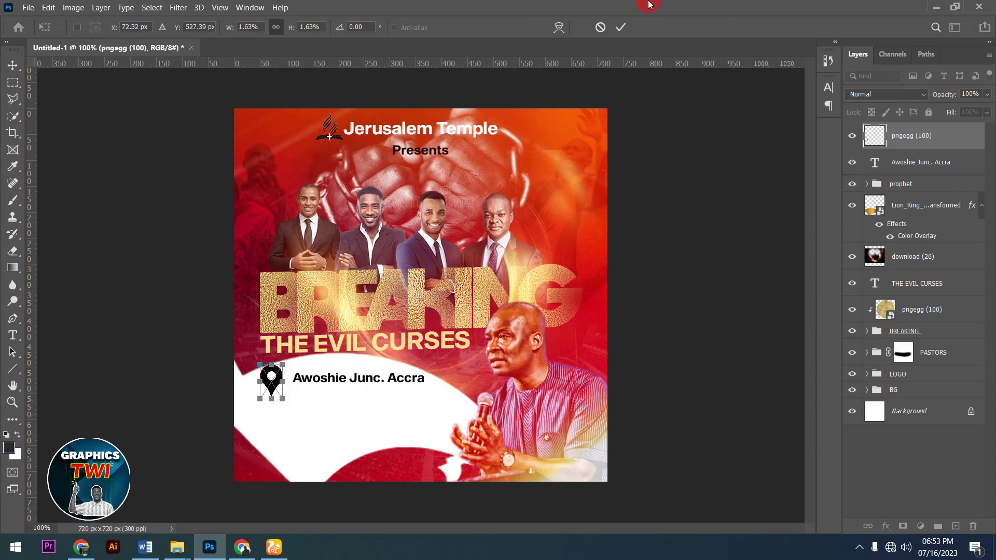
{"action": "left_click", "coordinate": [621, 37]}
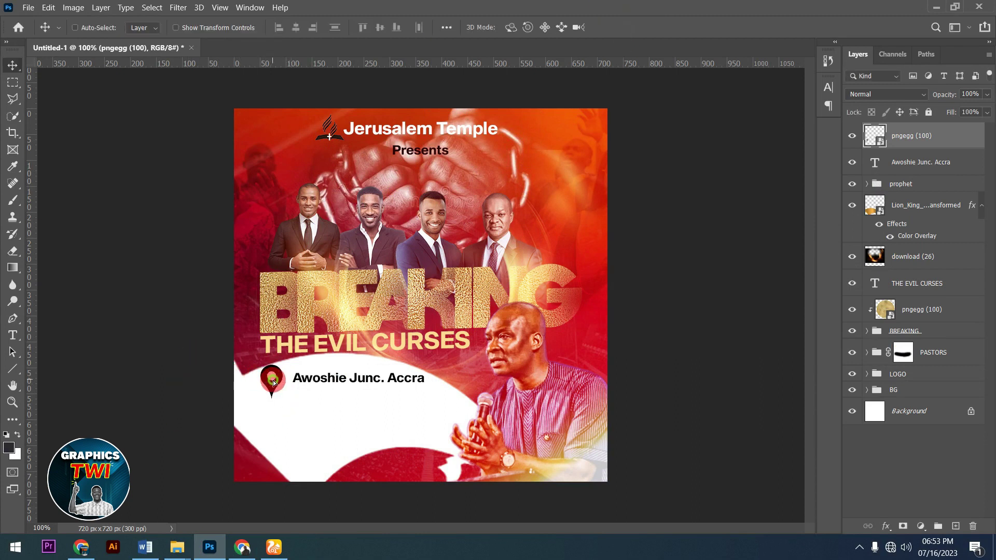
{"action": "left_click", "coordinate": [340, 375]}
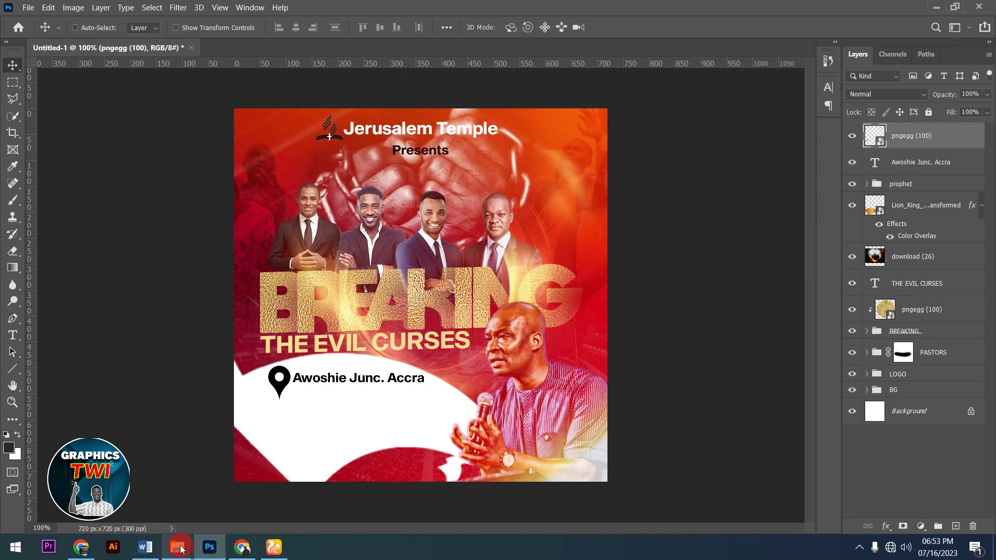
Step: Place the pngegg (99) clock as a tiny icon just below the pin
{"action": "left_click", "coordinate": [228, 491]}
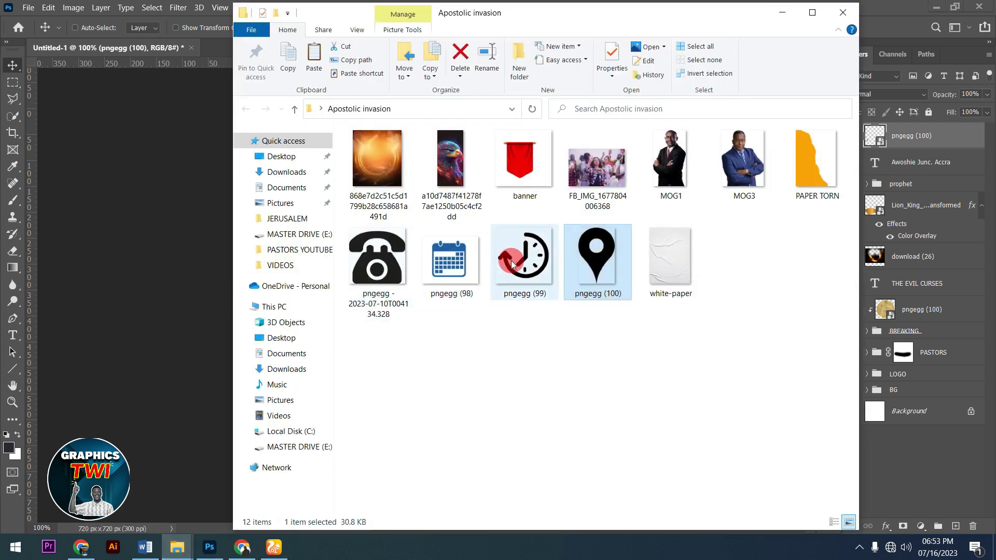
{"action": "left_click", "coordinate": [494, 293]}
{"action": "left_click", "coordinate": [163, 464]}
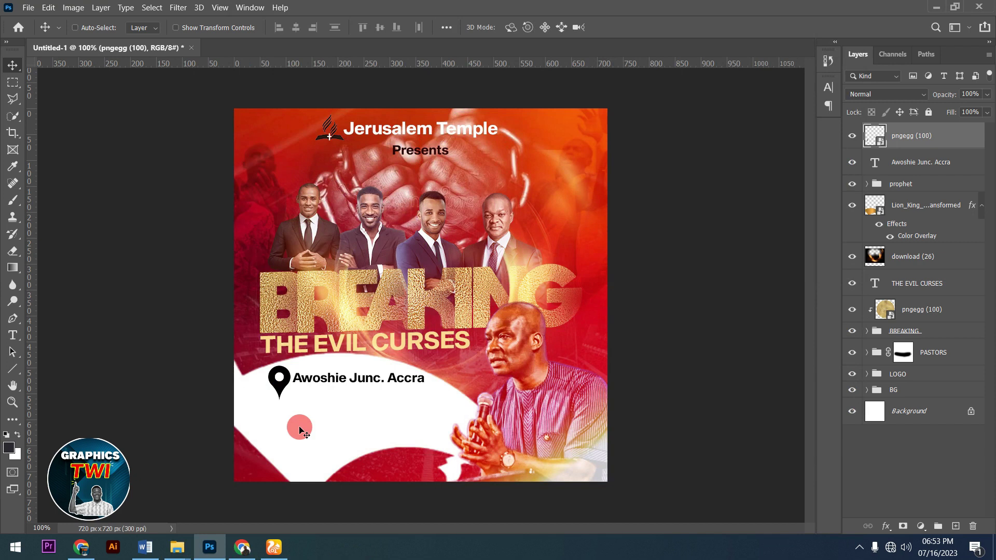
{"action": "left_click_drag", "start_coordinate": [162, 463], "coordinate": [356, 401]}
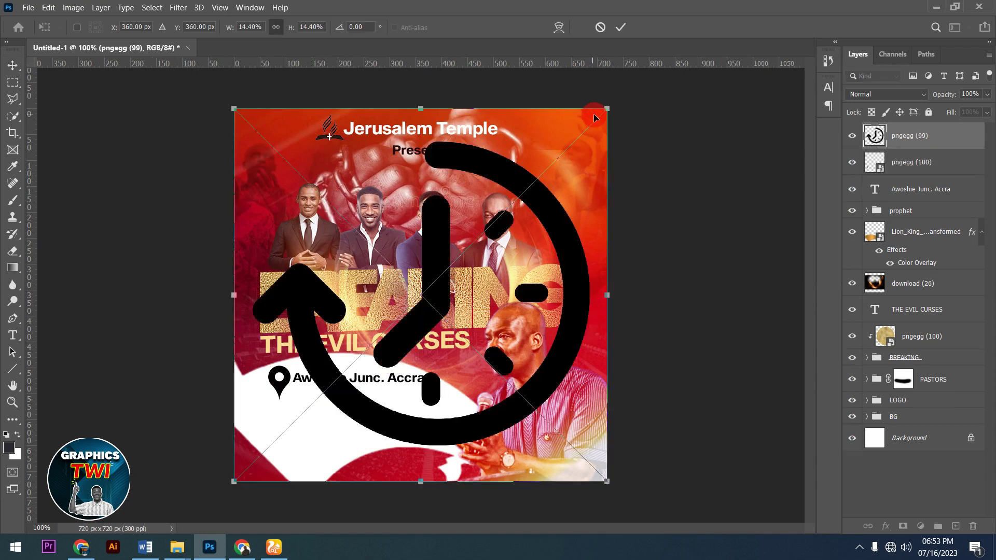
{"action": "left_click_drag", "start_coordinate": [604, 111], "coordinate": [223, 436]}
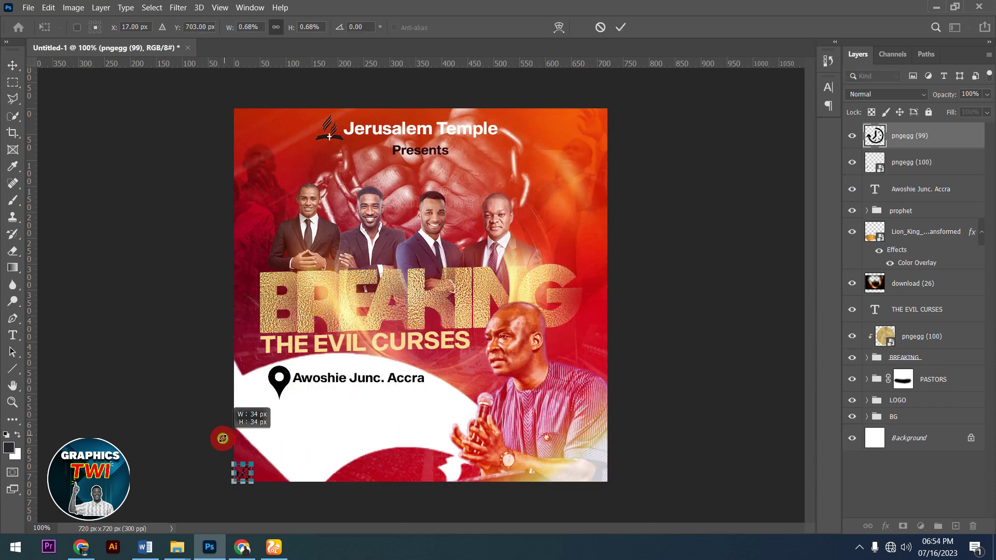
{"action": "left_click", "coordinate": [272, 461]}
{"action": "left_click_drag", "start_coordinate": [272, 462], "coordinate": [289, 459]}
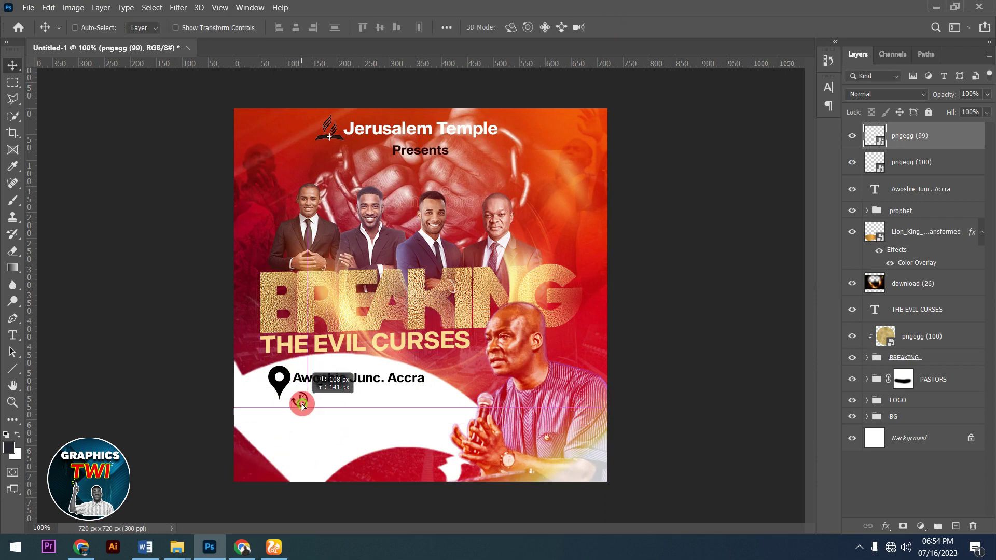
Step: Copy the 7:00PM - 10:00PM line from the wording document and paste it below the clock icon
{"action": "left_click", "coordinate": [145, 547]}
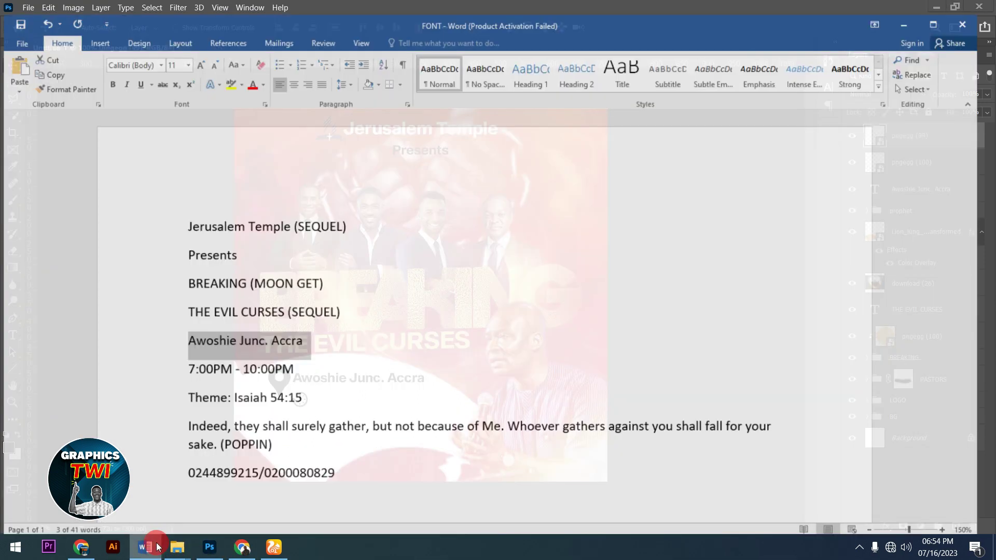
{"action": "left_click_drag", "start_coordinate": [190, 363], "coordinate": [327, 358]}
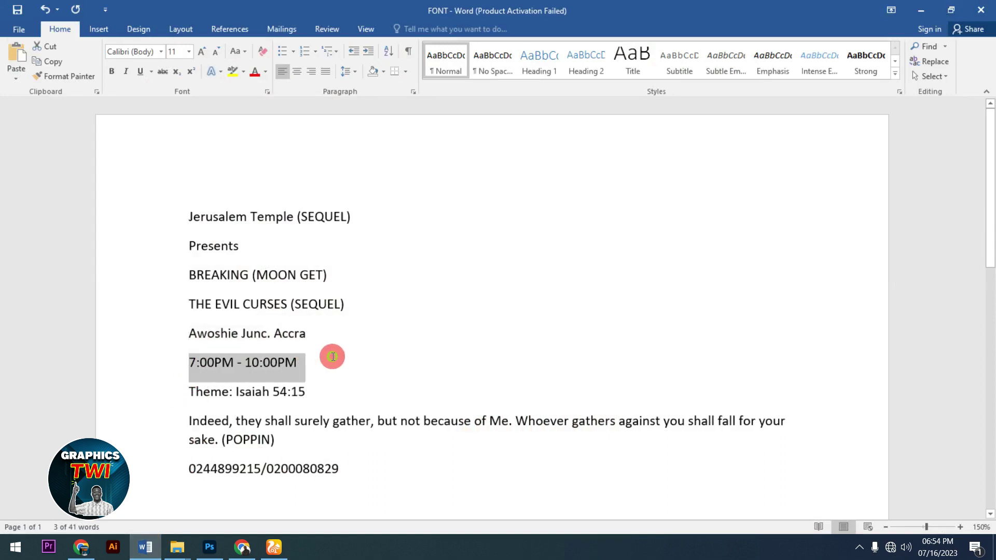
{"action": "right_click", "coordinate": [279, 362]}
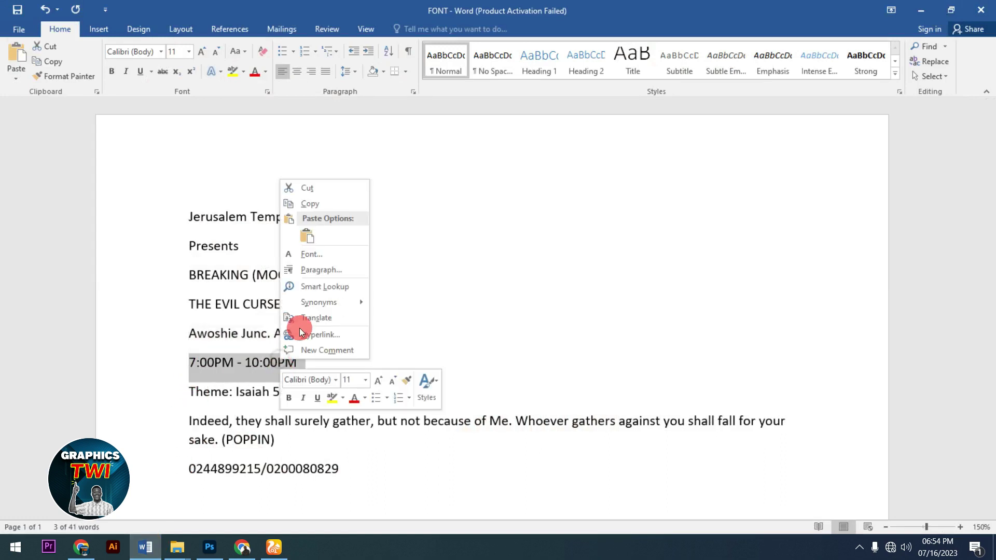
{"action": "left_click", "coordinate": [319, 205]}
{"action": "left_click", "coordinate": [209, 547]}
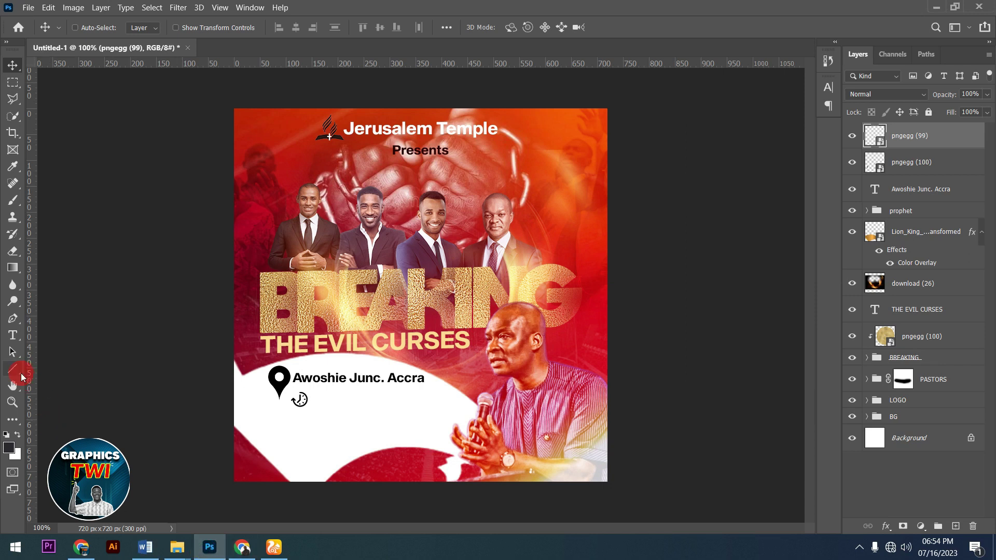
{"action": "left_click", "coordinate": [13, 339]}
{"action": "left_click", "coordinate": [340, 401]}
{"action": "key", "text": "ctrl+v"}
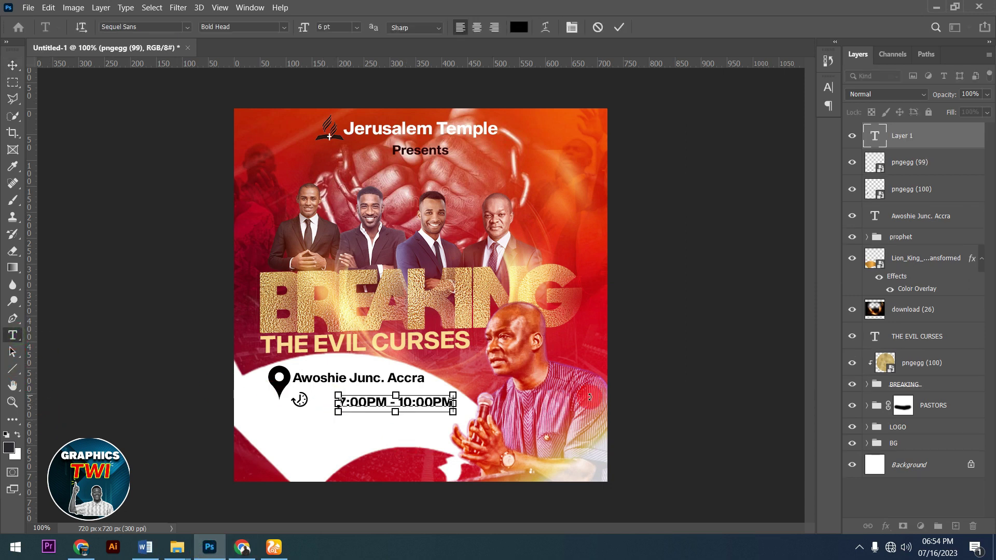
Step: Set the time text to 5 pt and commit it
{"action": "key", "text": "ctrl+a"}
{"action": "left_click", "coordinate": [573, 30]}
{"action": "left_click", "coordinate": [686, 121]}
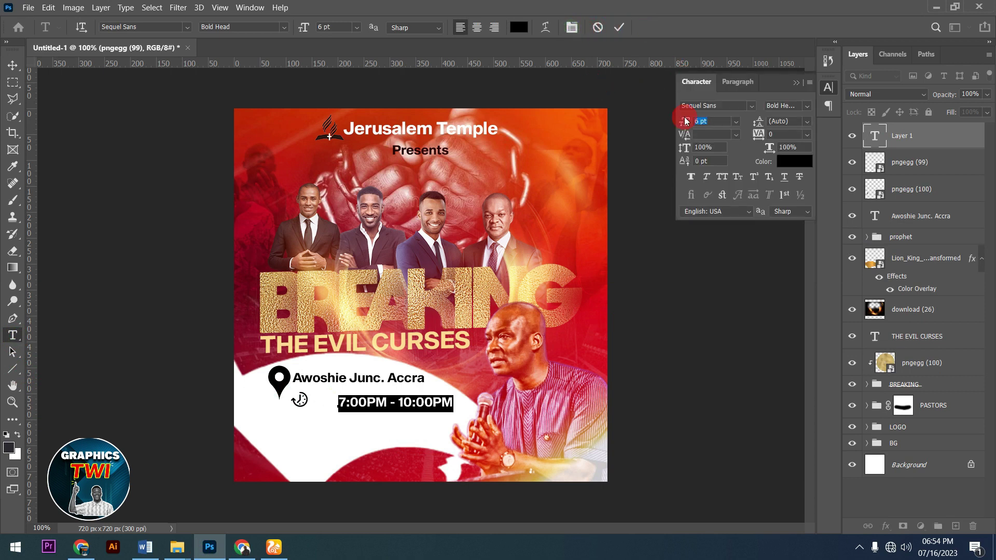
{"action": "type", "text": "5"}
{"action": "key", "text": "Return"}
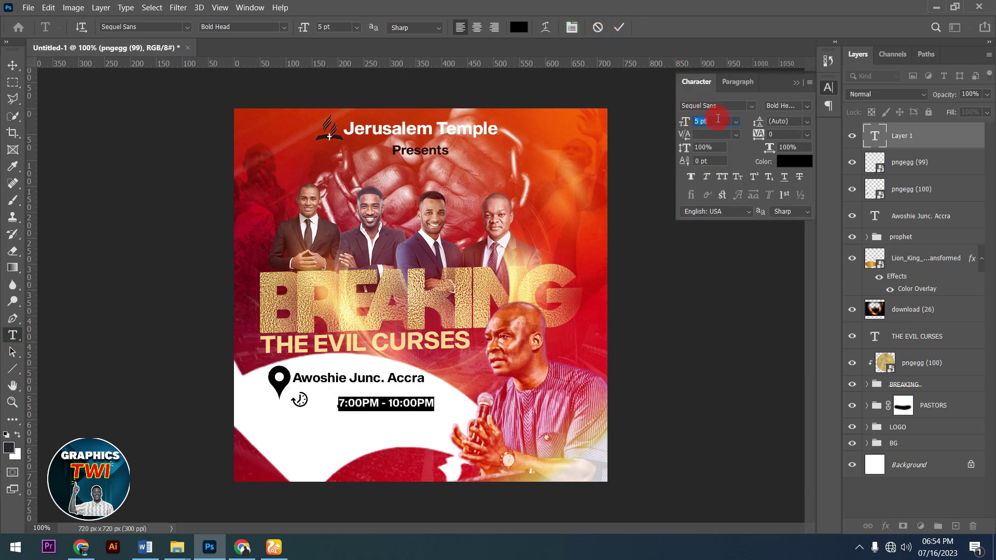
{"action": "left_click", "coordinate": [619, 30]}
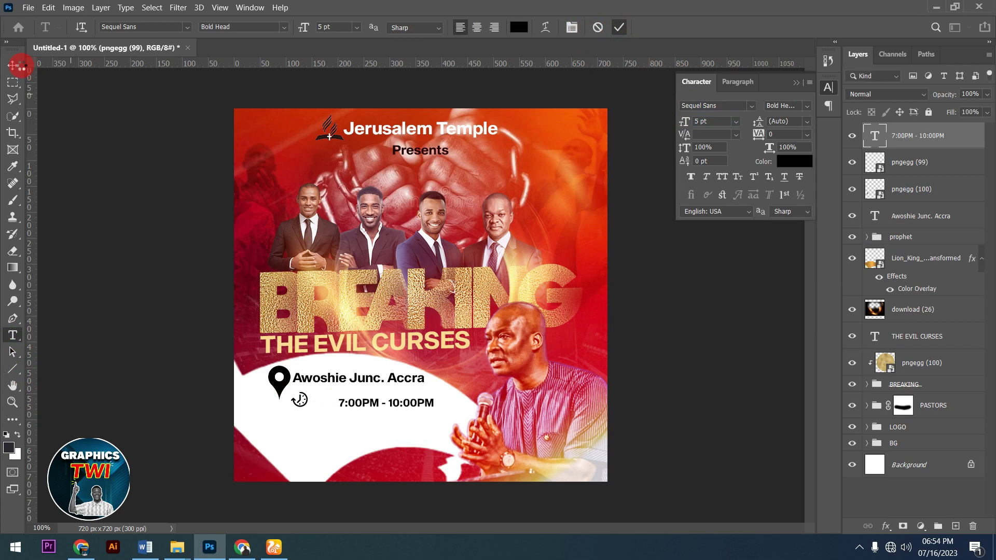
Step: Move the time text beside the clock icon and nudge it into alignment
{"action": "left_click", "coordinate": [12, 65]}
{"action": "left_click_drag", "start_coordinate": [402, 412], "coordinate": [371, 407]}
{"action": "key", "text": "Right"}
{"action": "key", "text": "Right"}
{"action": "key", "text": "Right"}
{"action": "key", "text": "Right"}
{"action": "key", "text": "Right"}
{"action": "key", "text": "Right"}
{"action": "key", "text": "Down"}
{"action": "key", "text": "Down"}
{"action": "key", "text": "Down"}
{"action": "key", "text": "Down"}
{"action": "key", "text": "Down"}
{"action": "key", "text": "Down"}
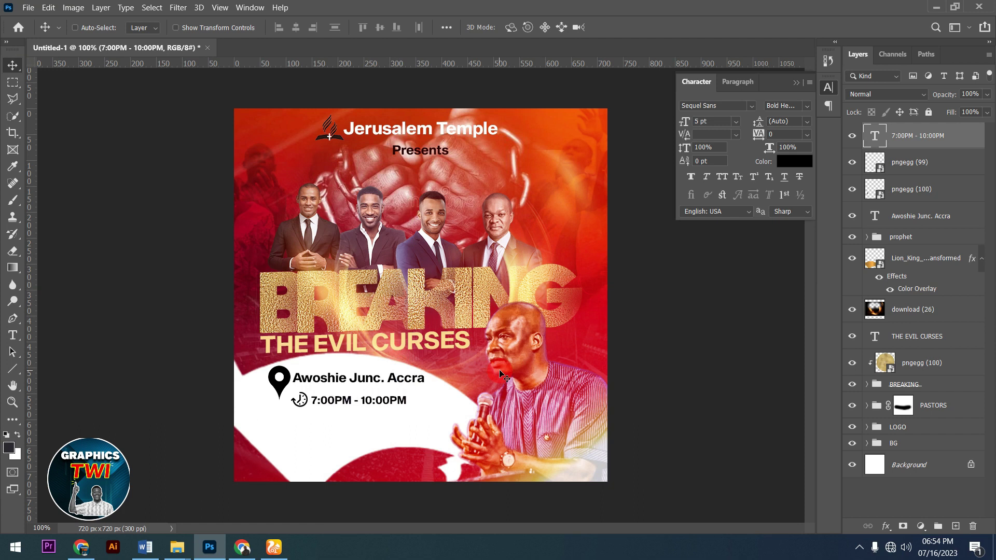
{"action": "key", "text": "Down"}
{"action": "left_click", "coordinate": [179, 551]}
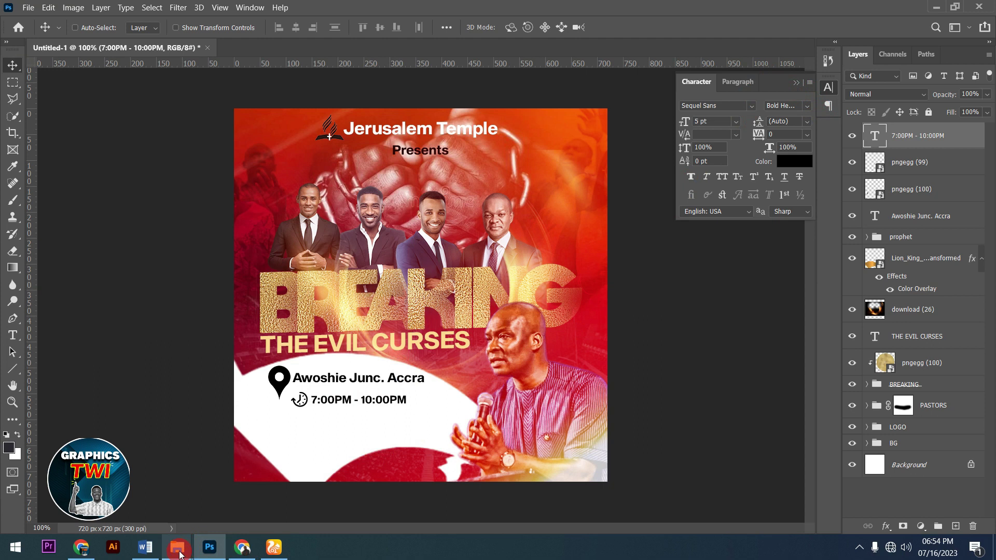
Step: Copy 'Theme: Isaiah 54:15' from the wording document and paste it below the time
{"action": "left_click", "coordinate": [159, 552]}
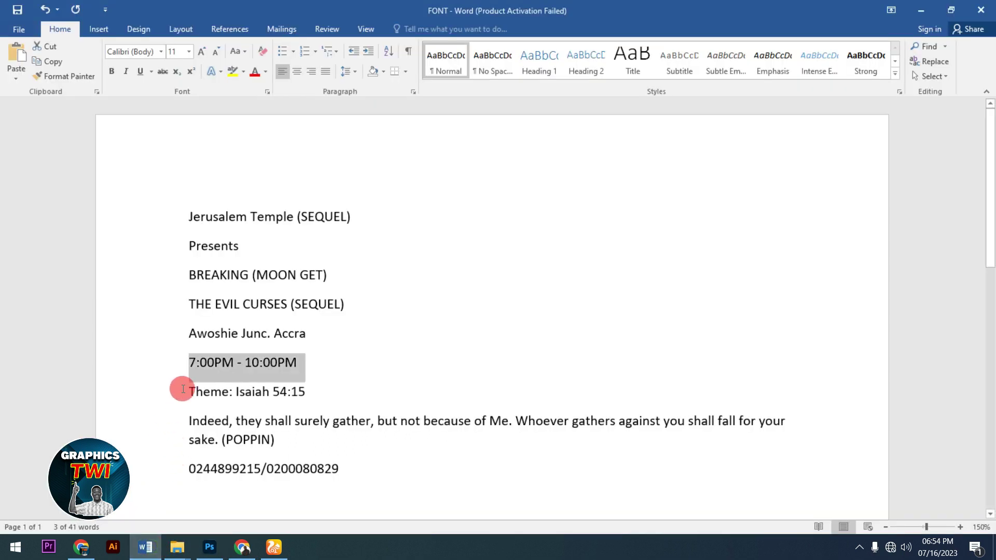
{"action": "left_click_drag", "start_coordinate": [183, 392], "coordinate": [338, 399]}
{"action": "right_click", "coordinate": [304, 393]}
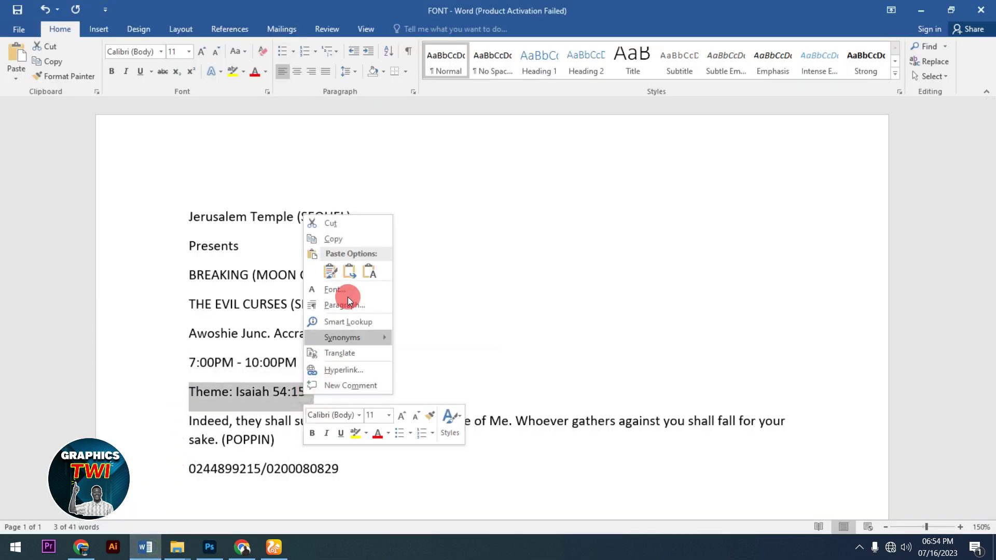
{"action": "left_click", "coordinate": [351, 239]}
{"action": "left_click", "coordinate": [921, 11]}
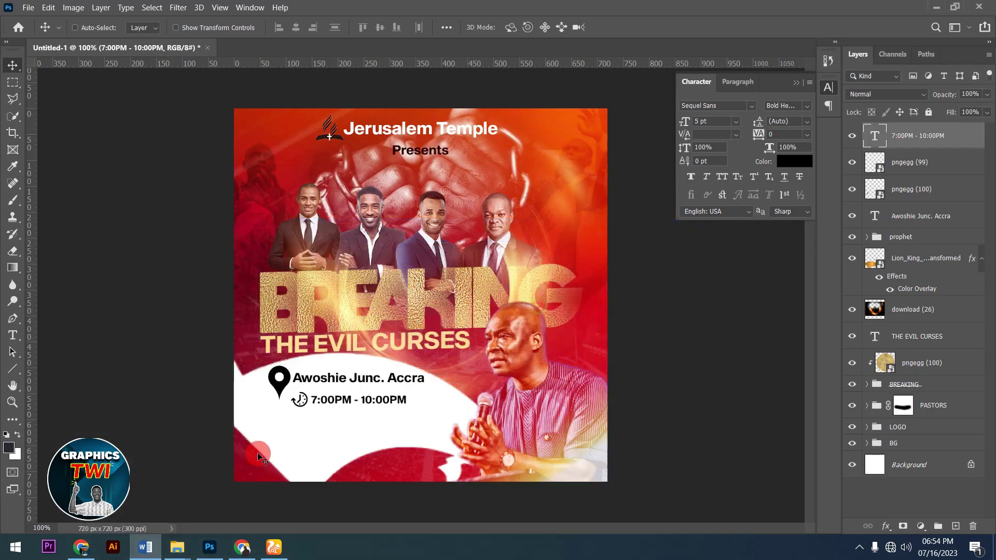
{"action": "left_click", "coordinate": [13, 335]}
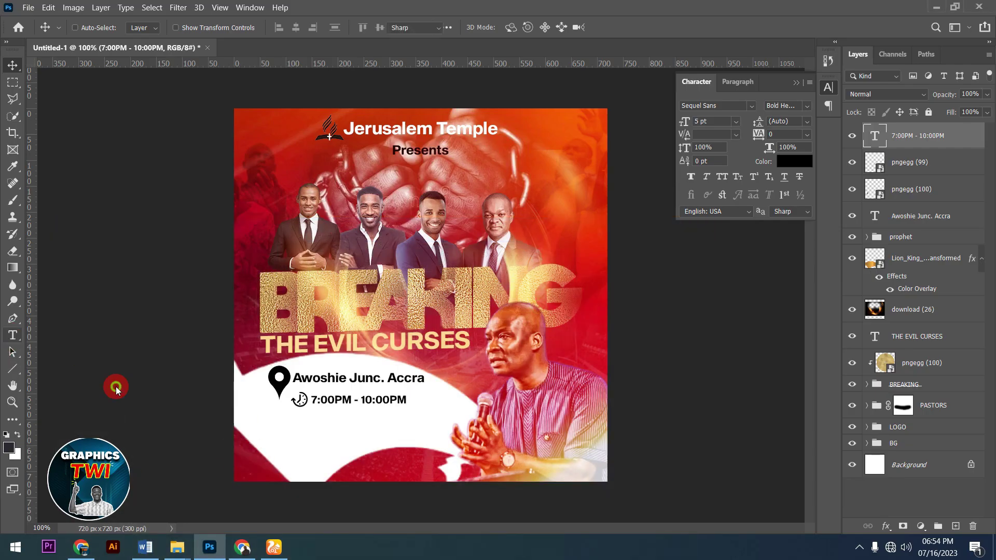
{"action": "left_click", "coordinate": [266, 423]}
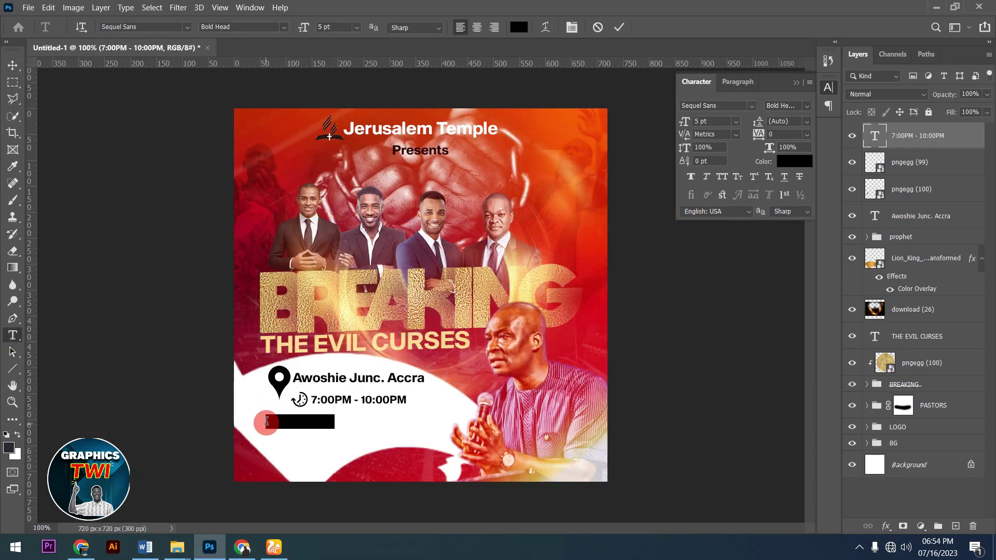
{"action": "key", "text": "ctrl+v"}
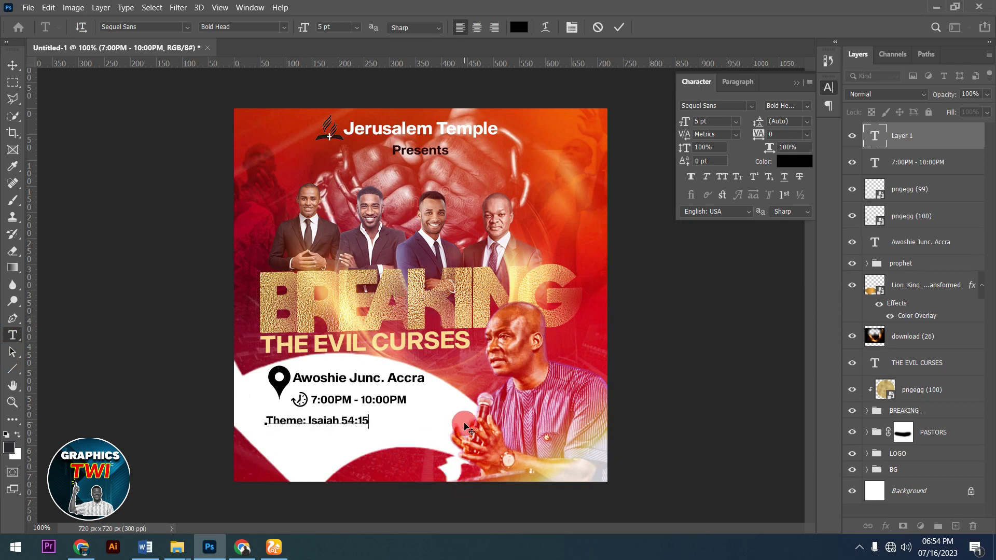
Step: Shrink the theme line to 4 pt, commit it and centre it beneath the time
{"action": "key", "text": "ctrl+a"}
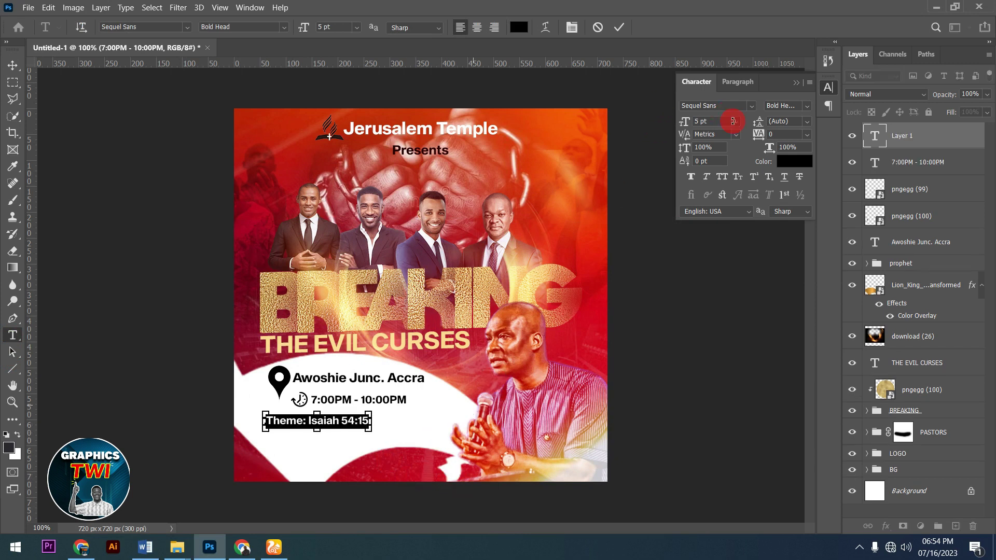
{"action": "type", "text": "4"}
{"action": "key", "text": "Return"}
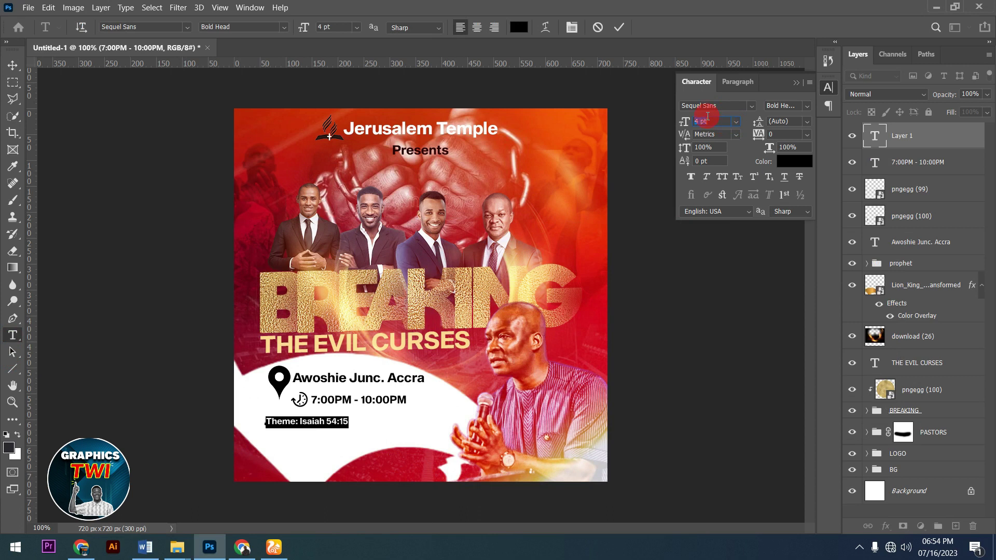
{"action": "left_click", "coordinate": [621, 28]}
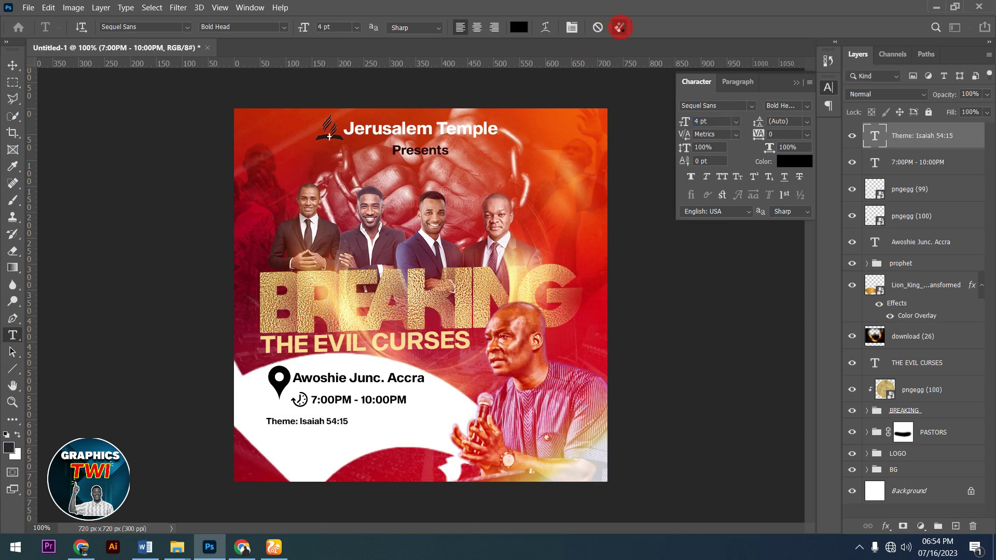
{"action": "left_click", "coordinate": [11, 65]}
{"action": "left_click_drag", "start_coordinate": [317, 431], "coordinate": [373, 422]}
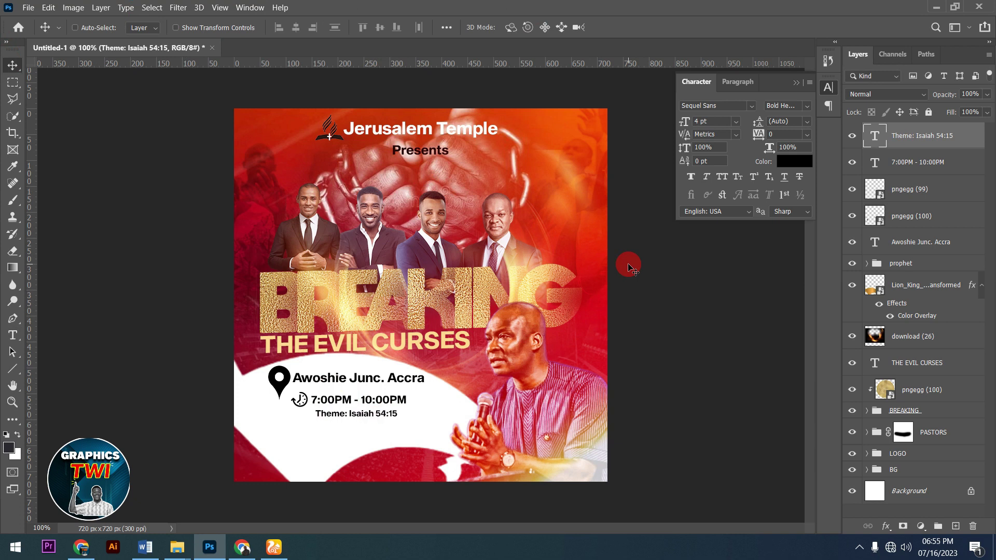
Step: Copy the 'Indeed, they shall surely gather…' verse and paste it into a paragraph box below the theme
{"action": "left_click", "coordinate": [145, 547]}
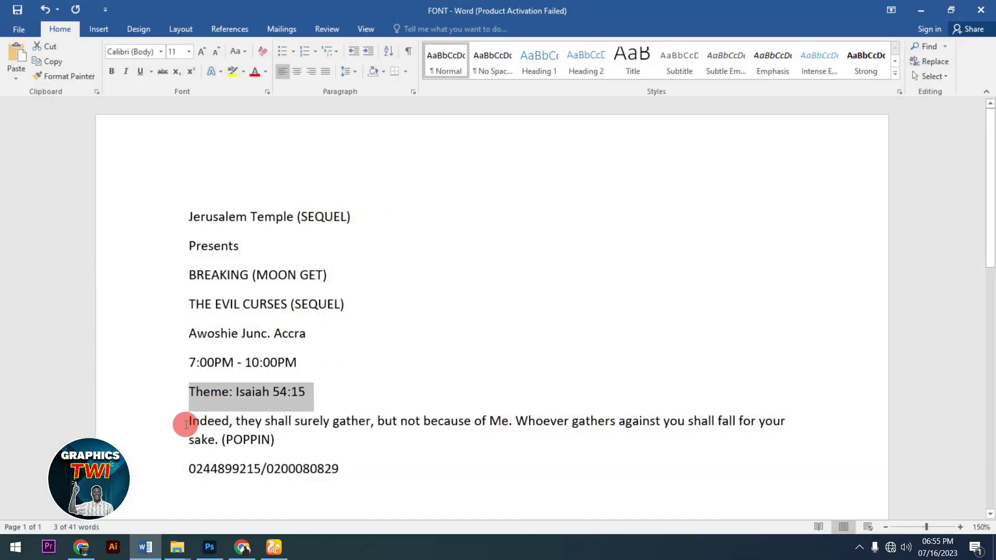
{"action": "left_click_drag", "start_coordinate": [186, 424], "coordinate": [204, 444]}
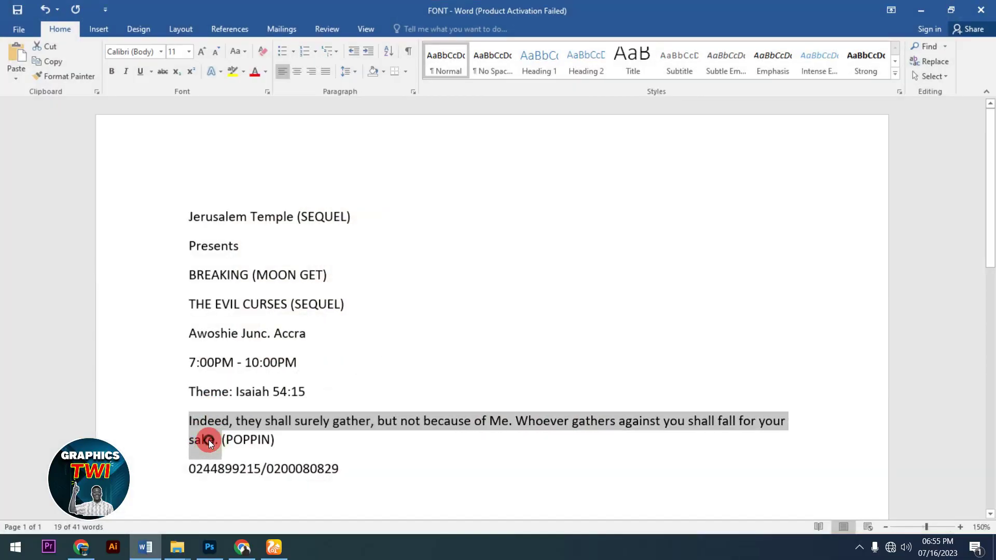
{"action": "right_click", "coordinate": [209, 440]}
{"action": "left_click", "coordinate": [246, 282]}
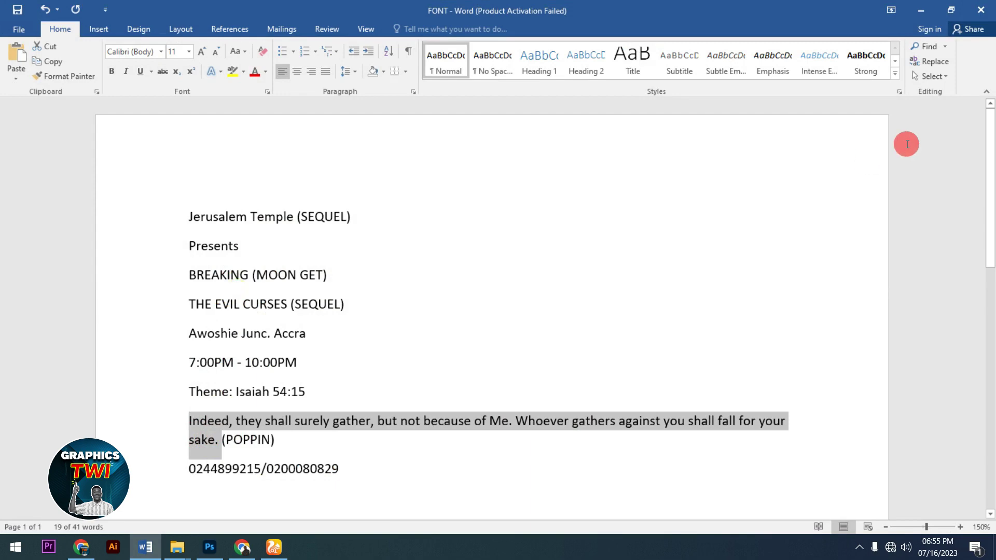
{"action": "left_click", "coordinate": [921, 10]}
{"action": "left_click", "coordinate": [175, 384]}
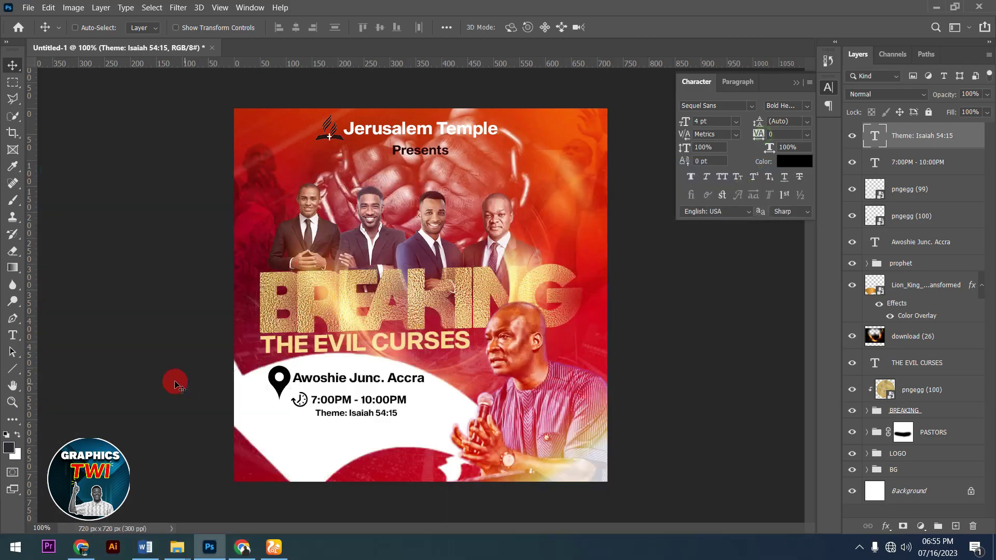
{"action": "left_click", "coordinate": [15, 336]}
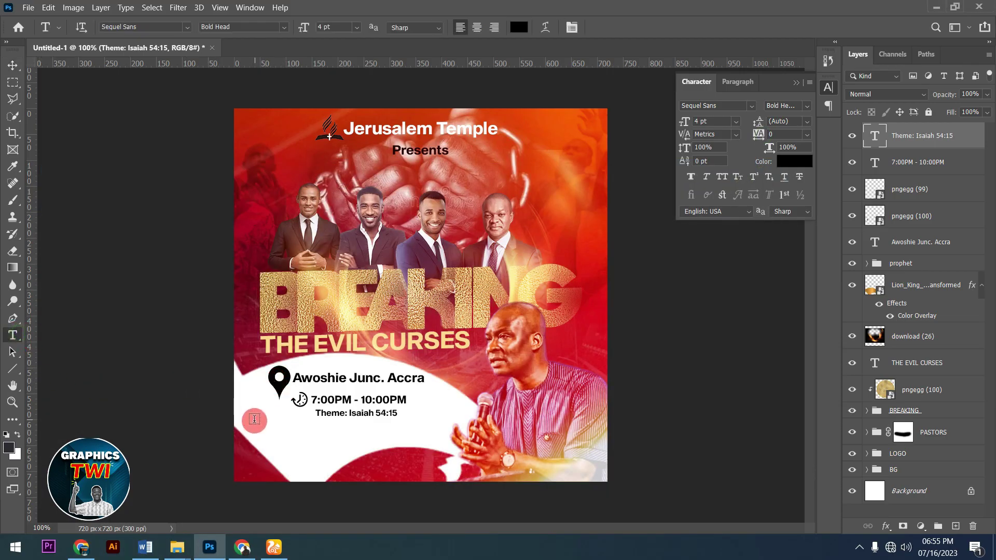
{"action": "left_click_drag", "start_coordinate": [249, 424], "coordinate": [532, 456]}
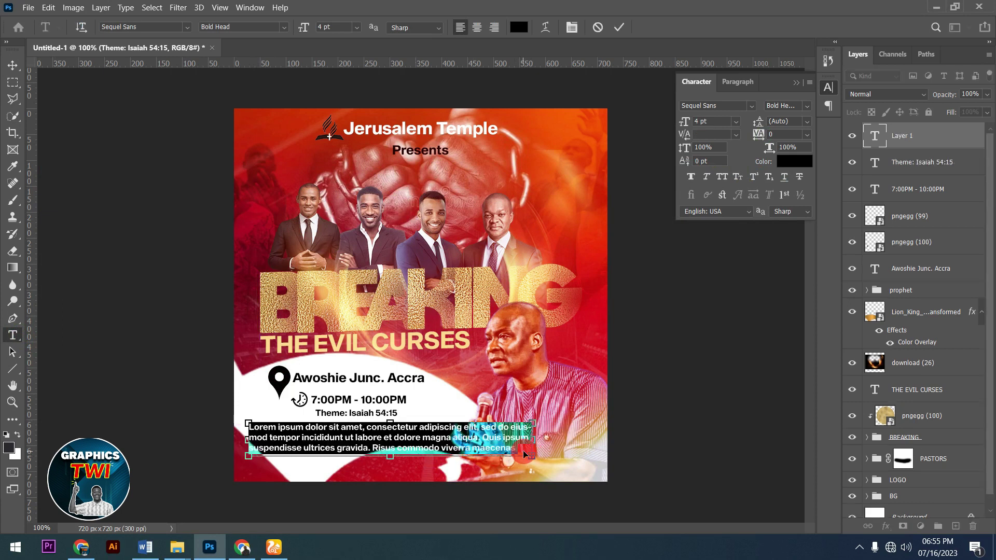
{"action": "key", "text": "ctrl+v"}
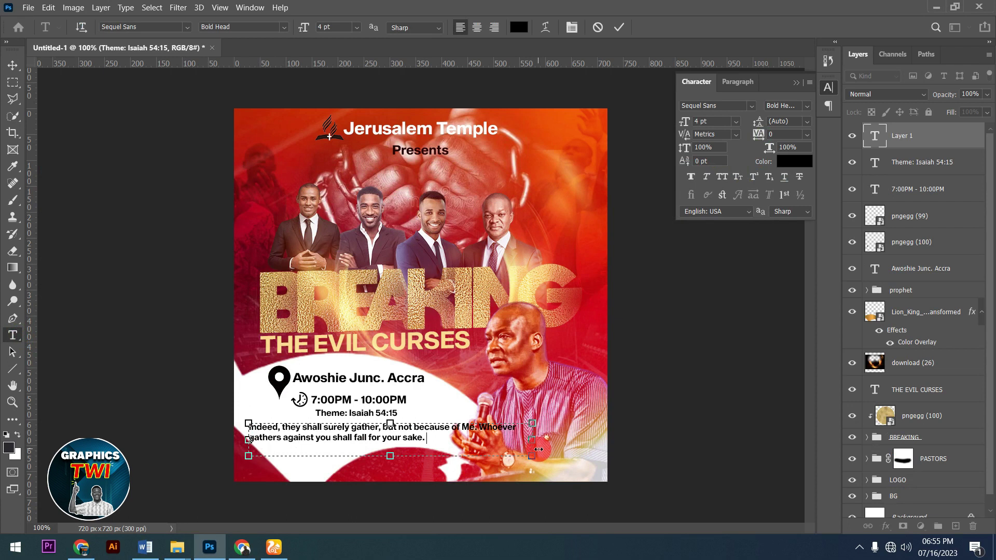
Step: Set the scripture text to Poppins Regular at 3 pt
{"action": "key", "text": "ctrl+a"}
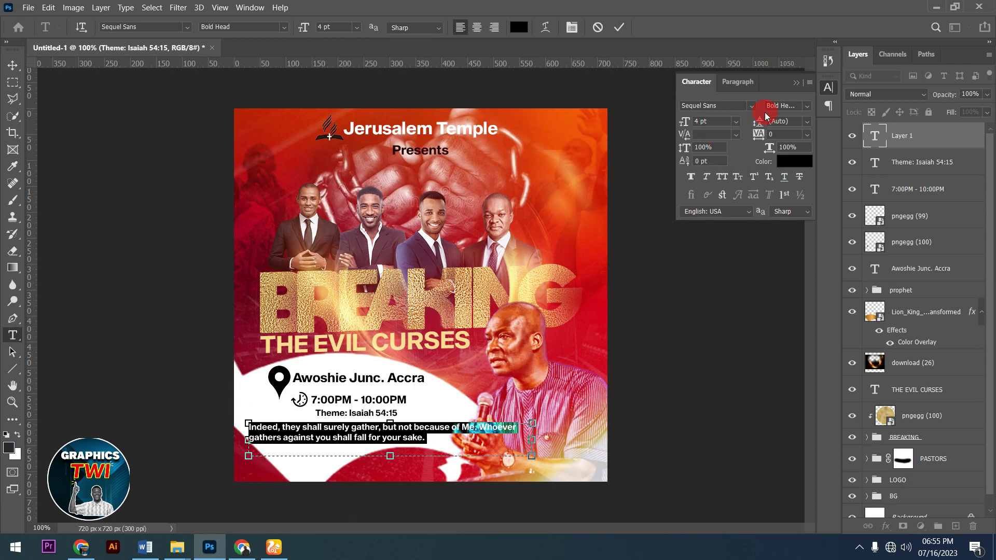
{"action": "type", "text": "pop"}
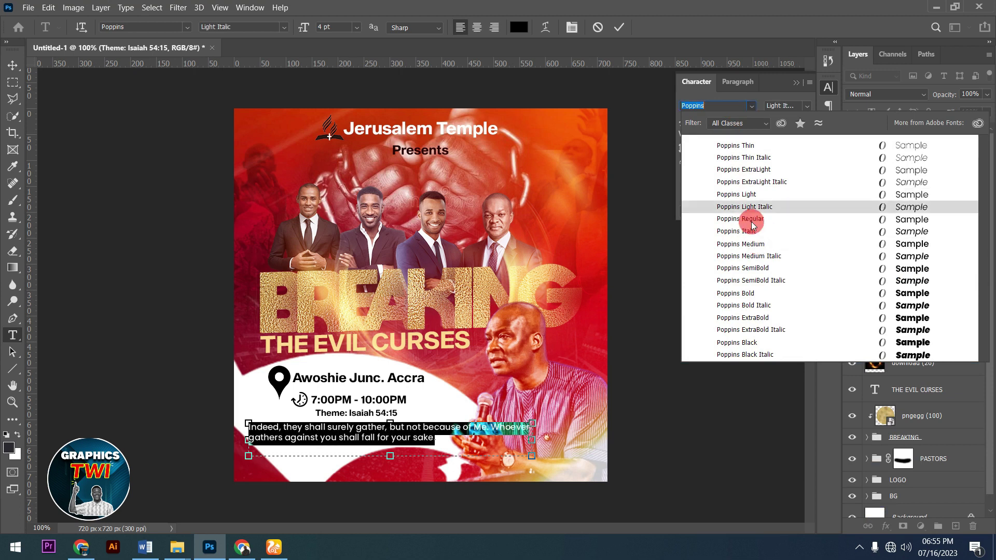
{"action": "left_click", "coordinate": [741, 219]}
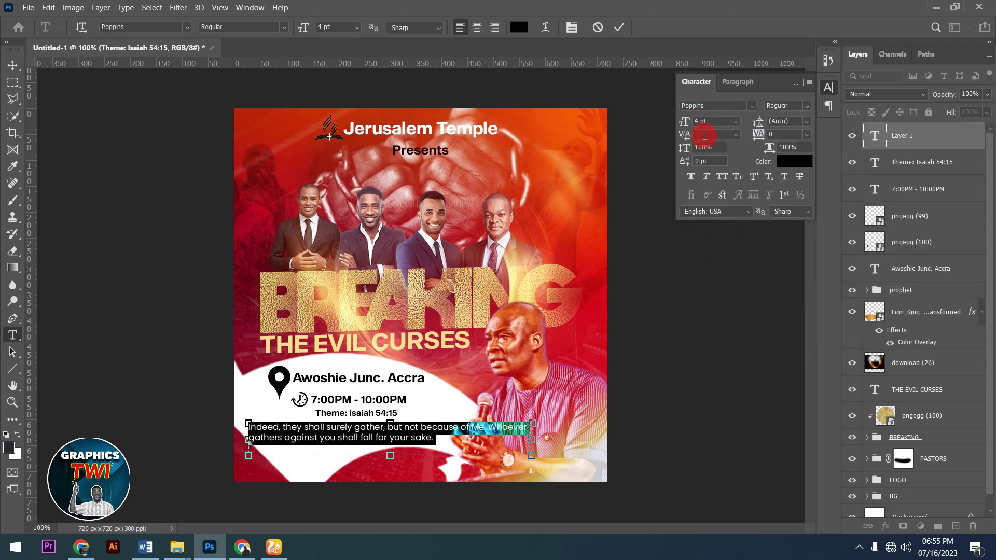
{"action": "key", "text": "Down"}
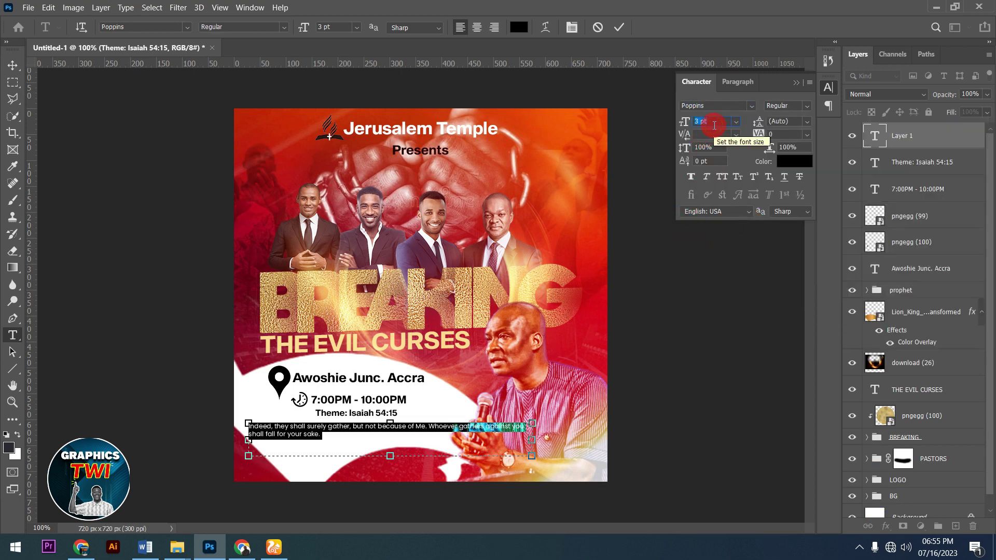
Step: Narrow the scripture text box so it wraps to two lines, then commit it
{"action": "left_click_drag", "start_coordinate": [534, 440], "coordinate": [456, 430]}
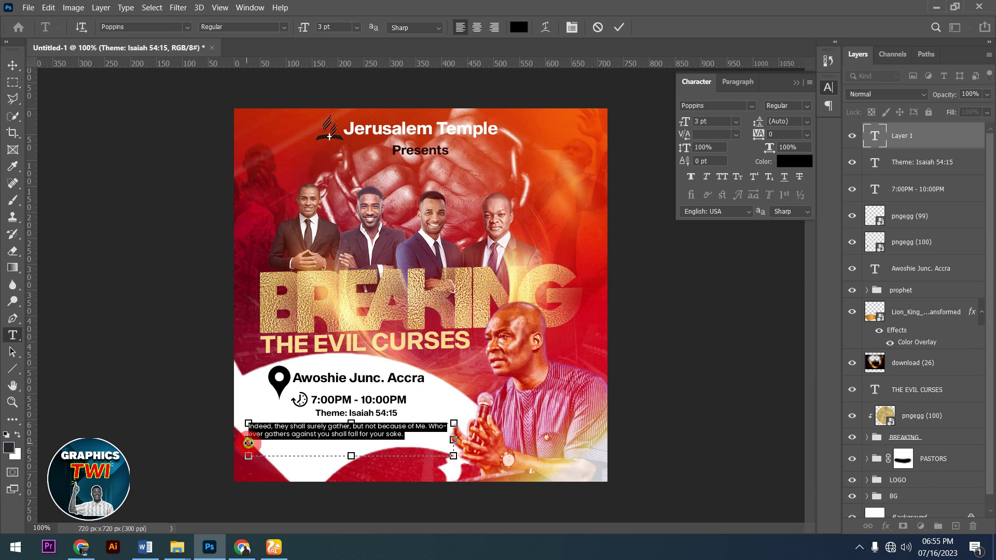
{"action": "left_click_drag", "start_coordinate": [249, 442], "coordinate": [270, 443]}
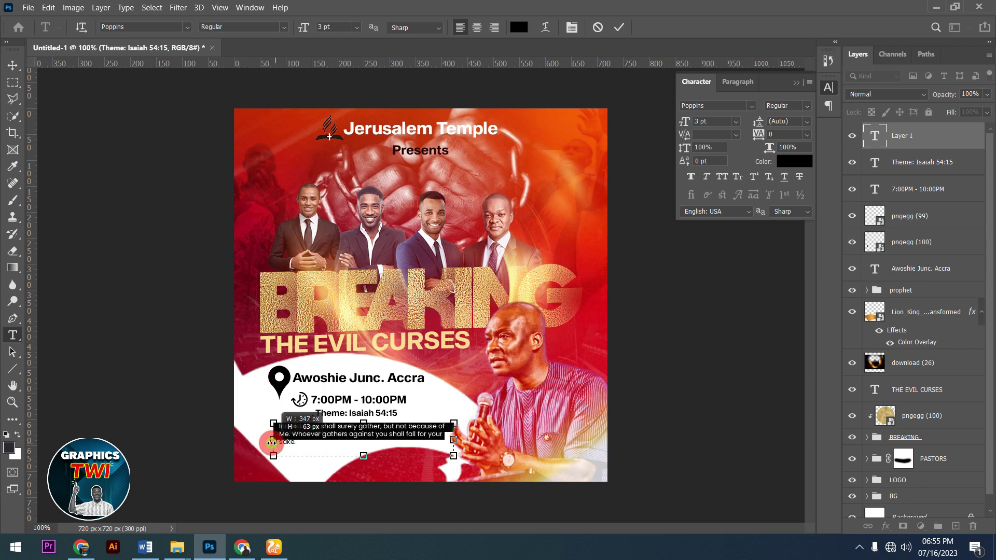
{"action": "left_click_drag", "start_coordinate": [277, 443], "coordinate": [267, 443]}
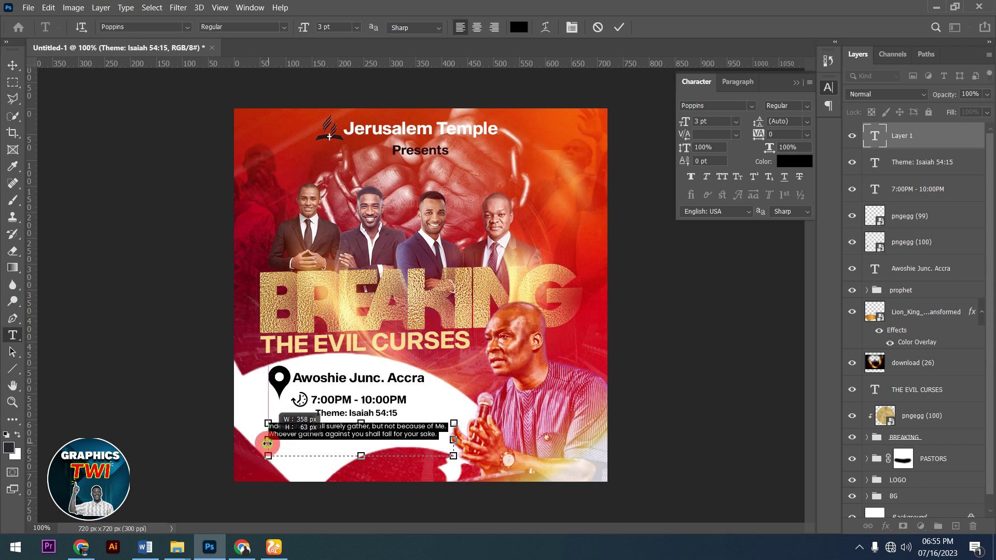
{"action": "left_click", "coordinate": [548, 96]}
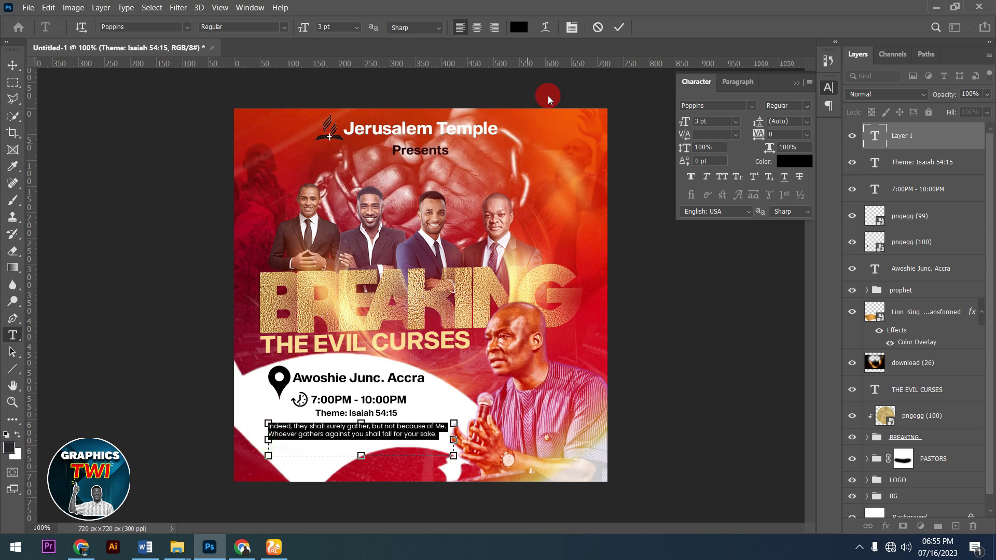
{"action": "left_click", "coordinate": [621, 33]}
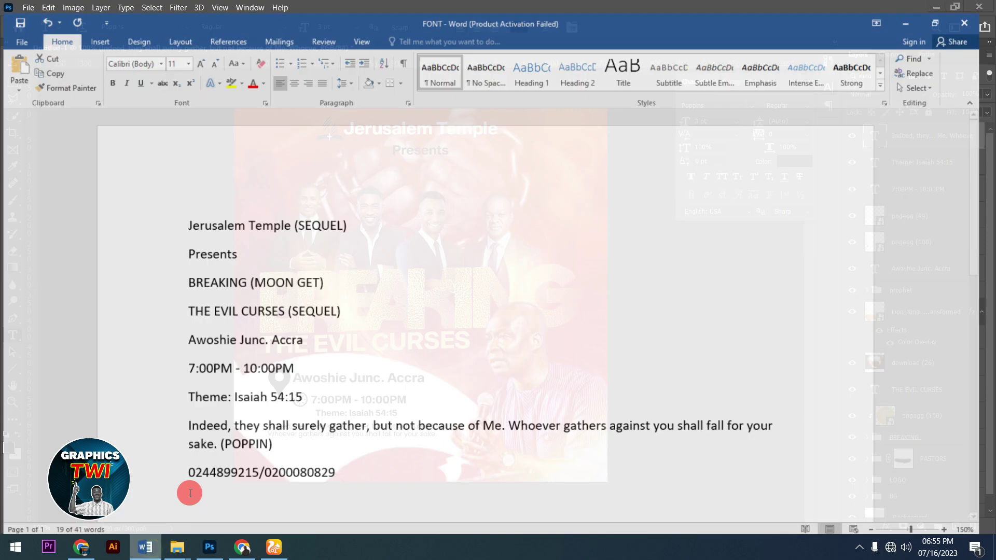
Step: Copy the phone number line from the wording document and paste it onto the flyer
{"action": "left_click", "coordinate": [145, 547]}
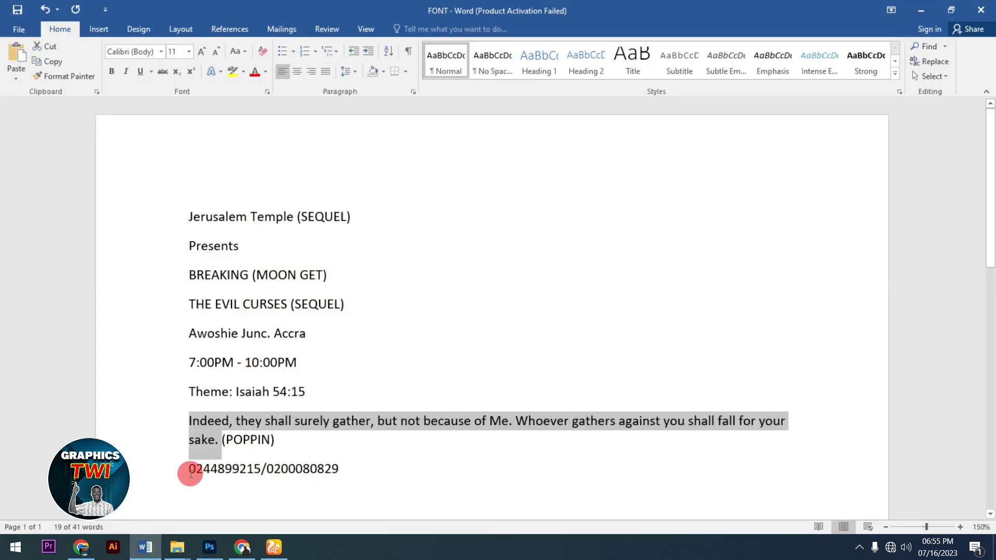
{"action": "left_click_drag", "start_coordinate": [191, 473], "coordinate": [312, 473]}
{"action": "right_click", "coordinate": [320, 473]}
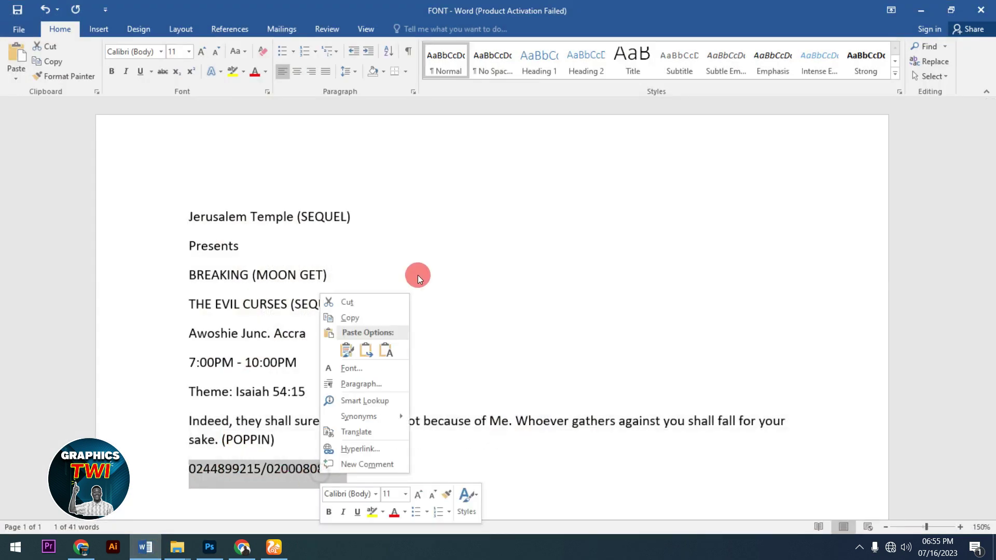
{"action": "left_click", "coordinate": [350, 317]}
{"action": "left_click", "coordinate": [921, 10]}
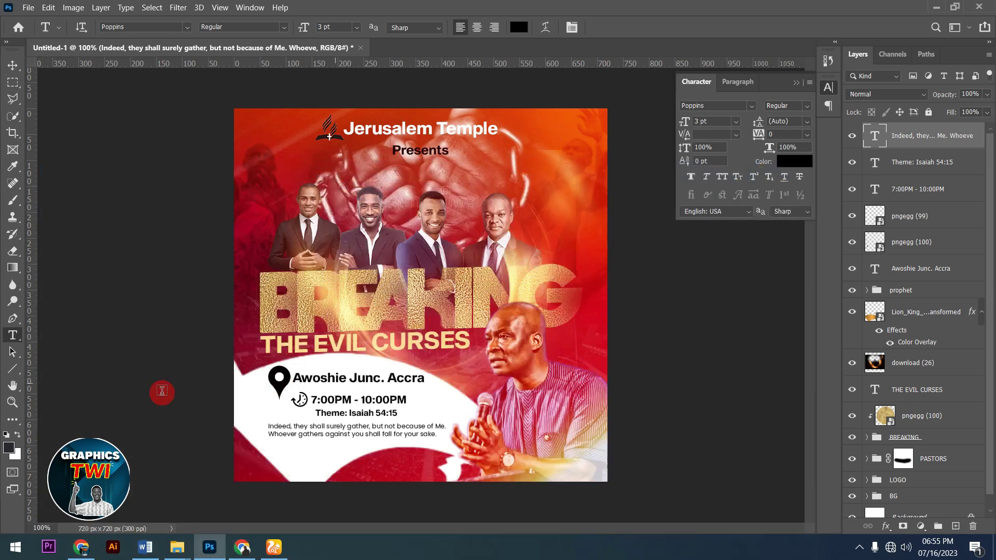
{"action": "left_click", "coordinate": [248, 457]}
{"action": "key", "text": "ctrl+v"}
Step: Widen the phone numbers' tracking to 880, commit, and move the line down to the bottom edge
{"action": "key", "text": "ctrl+a"}
{"action": "type", "text": "620"}
{"action": "key", "text": "Return"}
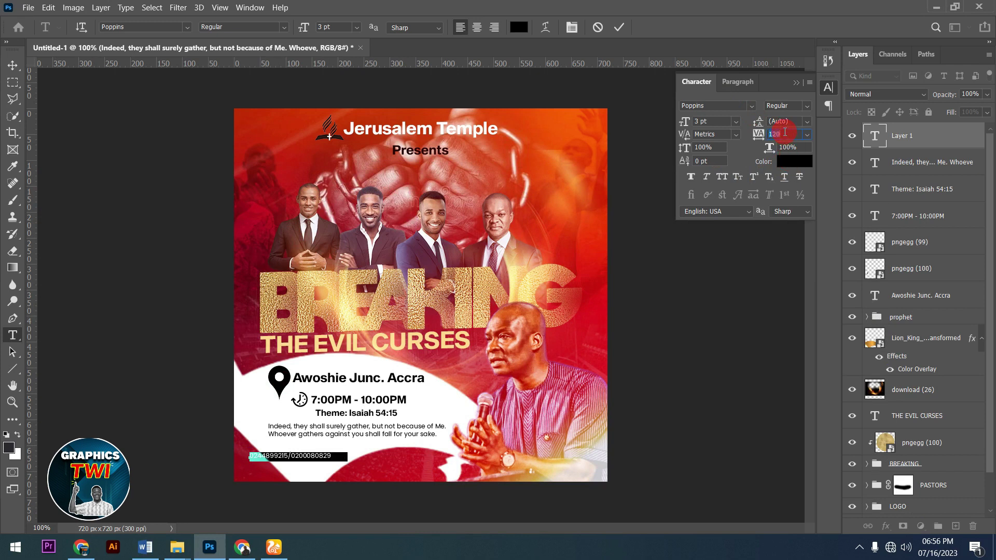
{"action": "key", "text": "Up"}
{"action": "key", "text": "Up"}
{"action": "key", "text": "Up"}
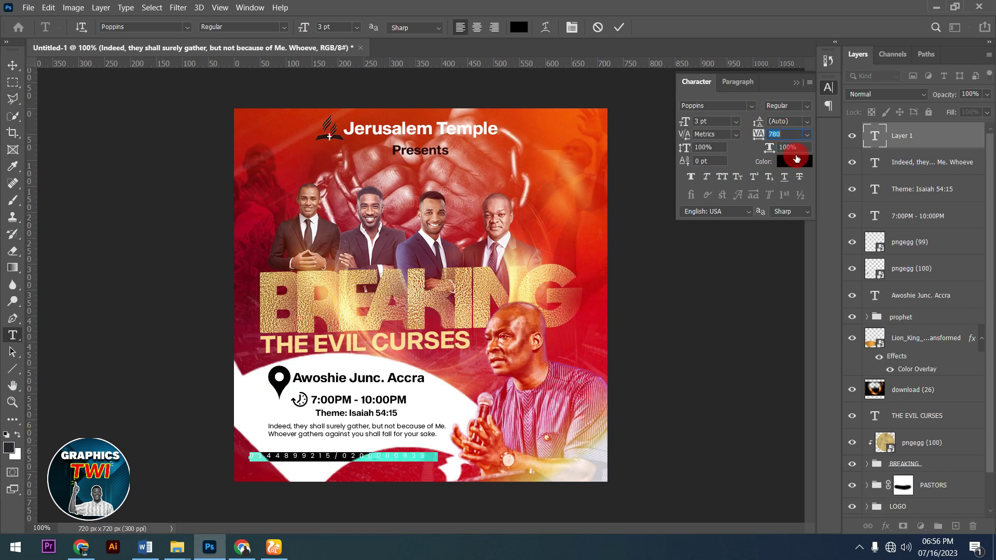
{"action": "left_click", "coordinate": [620, 28]}
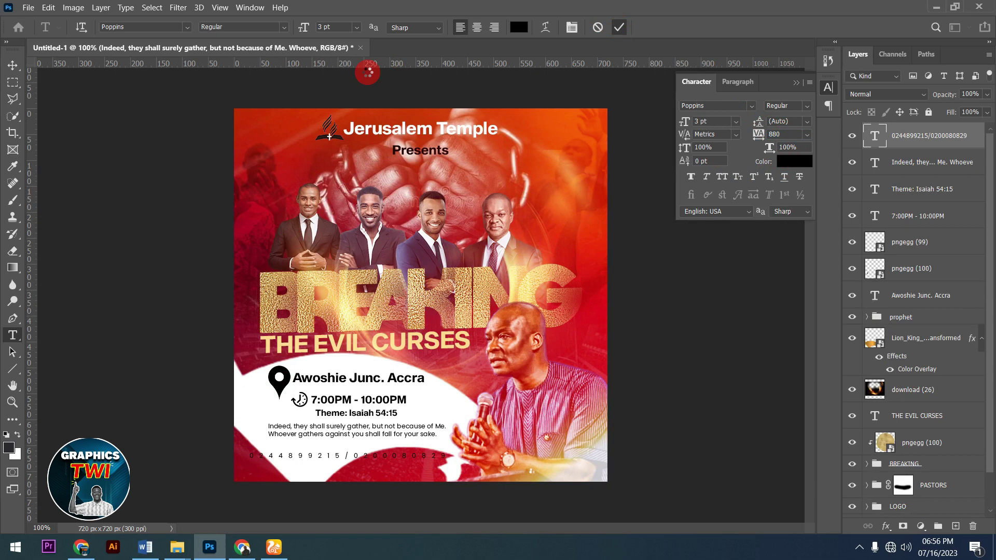
{"action": "left_click", "coordinate": [13, 64]}
{"action": "left_click_drag", "start_coordinate": [430, 463], "coordinate": [423, 483]}
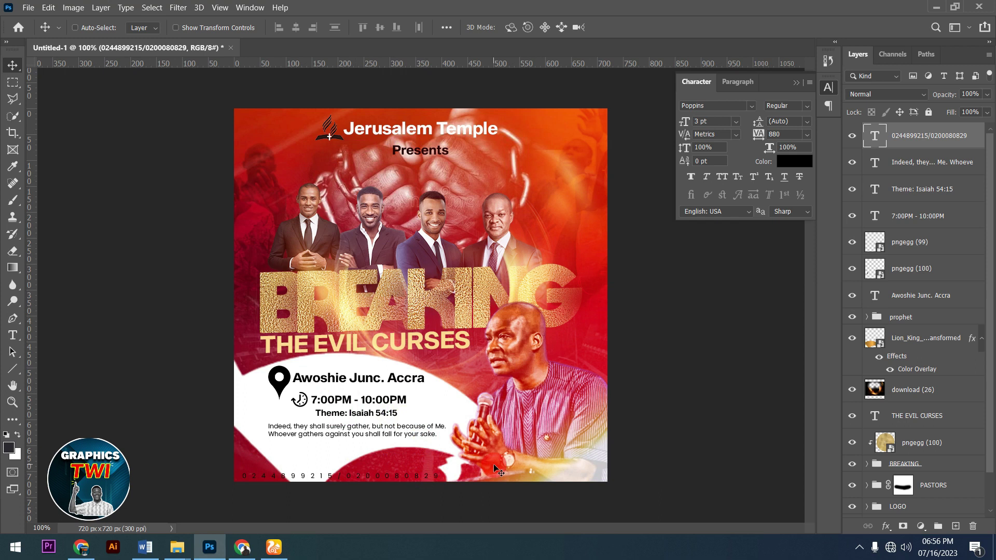
Step: Select the time, theme, scripture, phone, venue and icon layers, placing Theme below the time layer
{"action": "left_click", "coordinate": [929, 161], "text": "ctrl"}
{"action": "left_click_drag", "start_coordinate": [917, 230], "coordinate": [917, 226]}
{"action": "left_click", "coordinate": [917, 192], "text": "ctrl"}
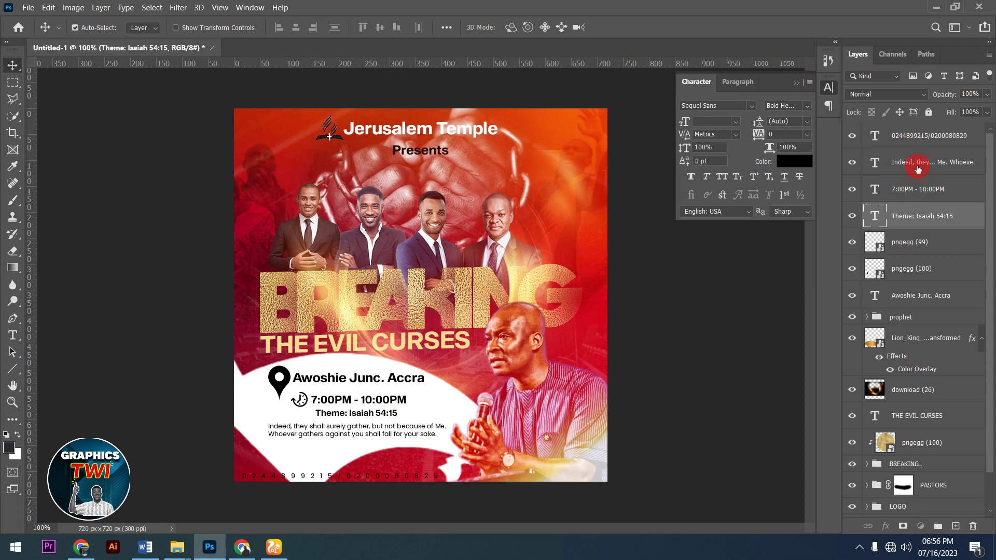
{"action": "left_click", "coordinate": [922, 160], "text": "ctrl"}
{"action": "left_click", "coordinate": [921, 138], "text": "ctrl"}
{"action": "left_click", "coordinate": [908, 238], "text": "ctrl"}
{"action": "left_click", "coordinate": [912, 278], "text": "ctrl"}
{"action": "left_click", "coordinate": [913, 297], "text": "ctrl"}
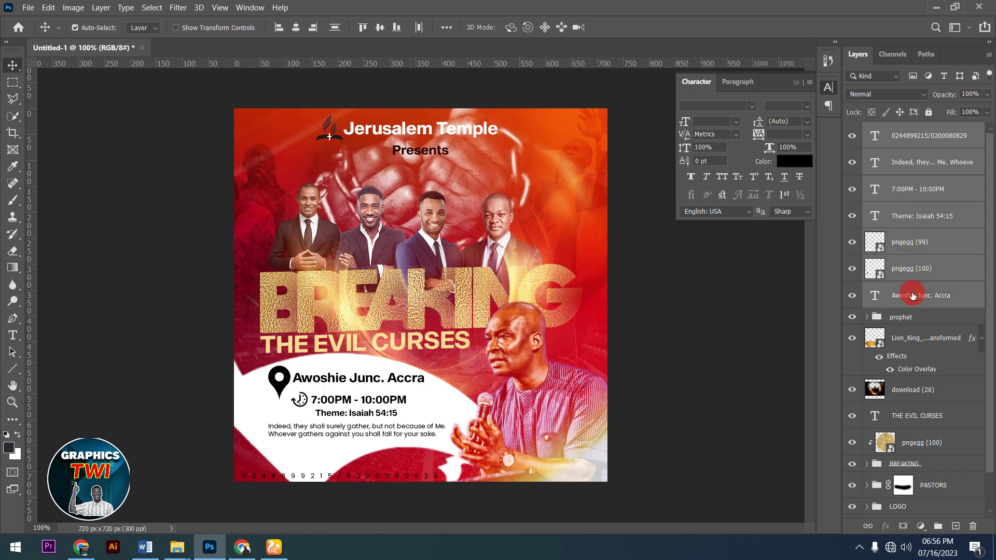
Step: Group the selected layers as 'content' and close the Character panel
{"action": "key", "text": "ctrl+g"}
{"action": "double_click", "coordinate": [897, 130]}
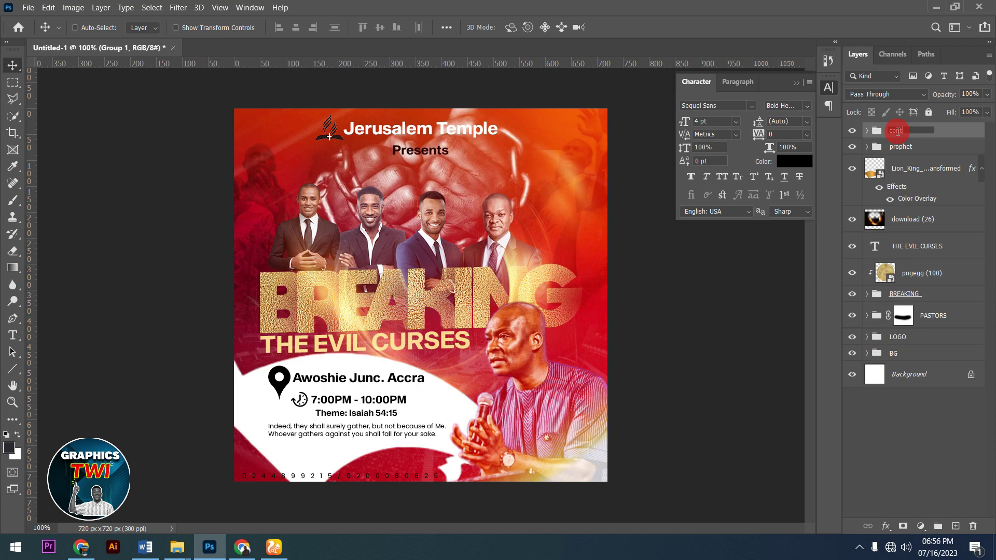
{"action": "type", "text": "ntent"}
{"action": "key", "text": "Return"}
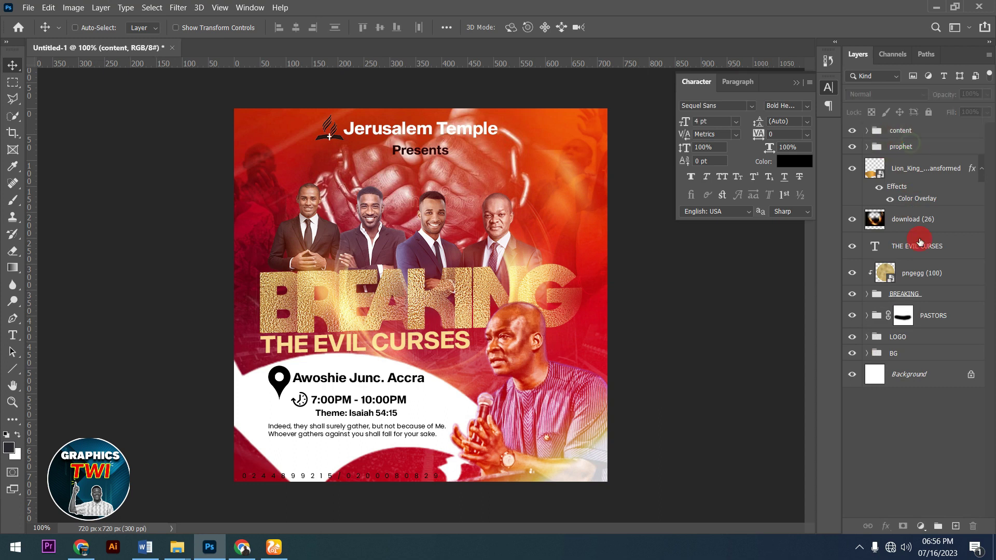
{"action": "left_click", "coordinate": [797, 83]}
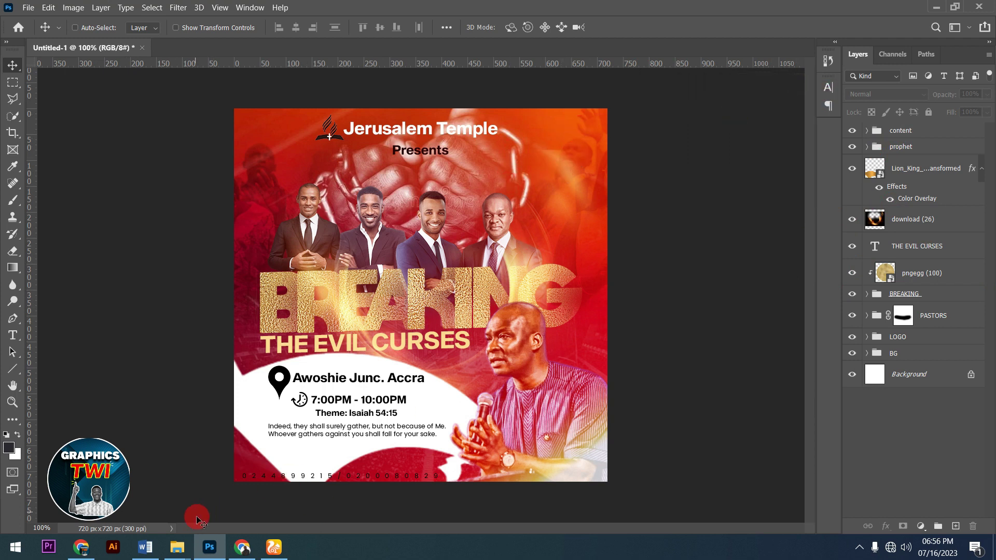
{"action": "mouse_move", "coordinate": [176, 547]}
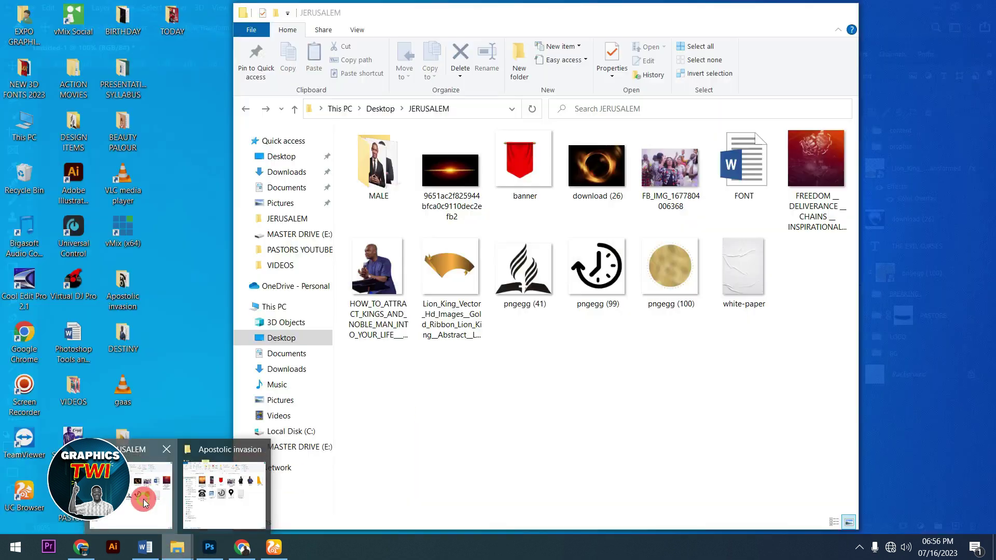
Step: Drag banner.png from the JERUSALEM folder onto the flyer and fit it into the top-right corner
{"action": "left_click", "coordinate": [146, 503]}
{"action": "left_click", "coordinate": [519, 159]}
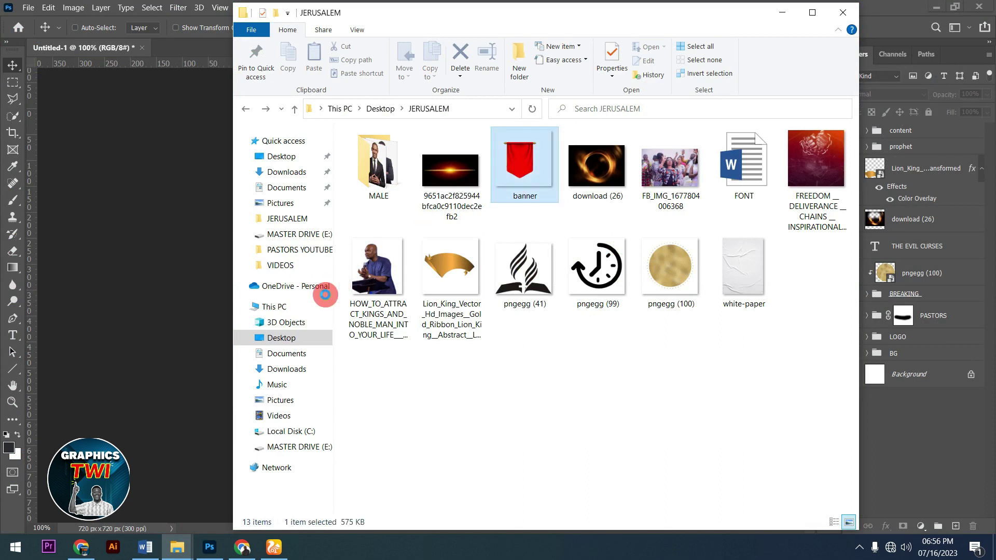
{"action": "left_click", "coordinate": [179, 412]}
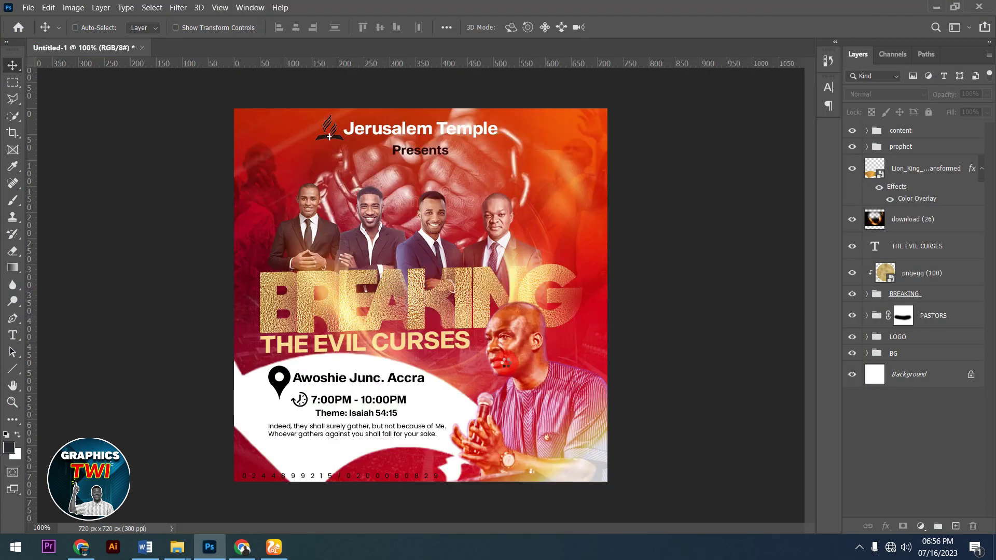
{"action": "mouse_move", "coordinate": [505, 363]}
{"action": "left_mouse_down"}
{"action": "mouse_move", "coordinate": [569, 434]}
{"action": "mouse_move", "coordinate": [310, 169]}
{"action": "mouse_move", "coordinate": [590, 156]}
{"action": "mouse_move", "coordinate": [594, 144]}
{"action": "left_mouse_up"}
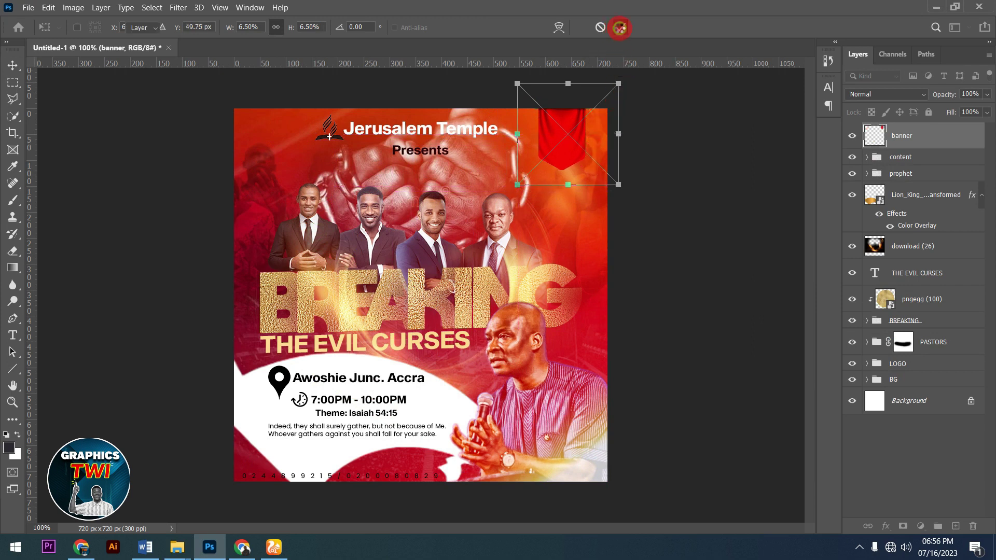
{"action": "left_click", "coordinate": [621, 27]}
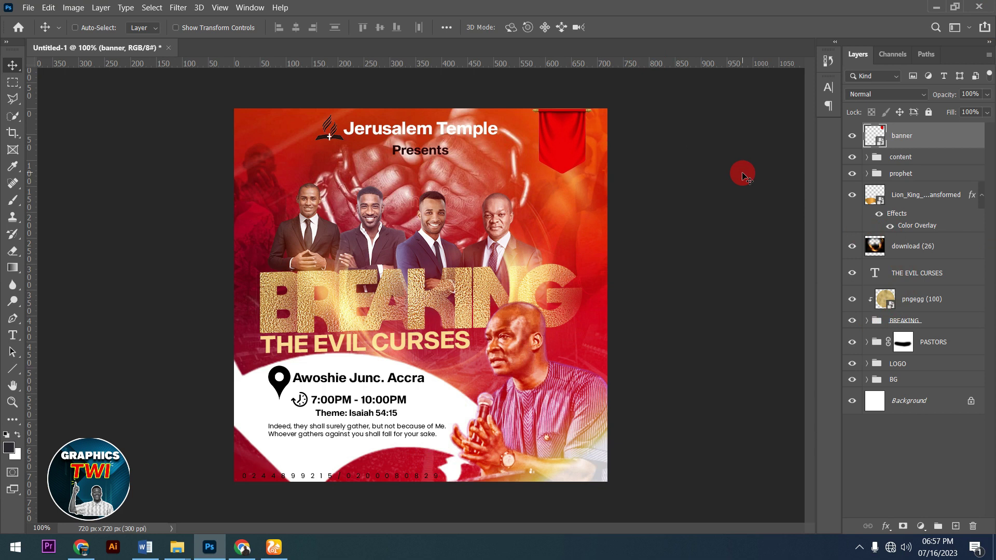
Step: Apply a #000000 Color Overlay to the banner layer so it turns solid black
{"action": "double_click", "coordinate": [960, 140]}
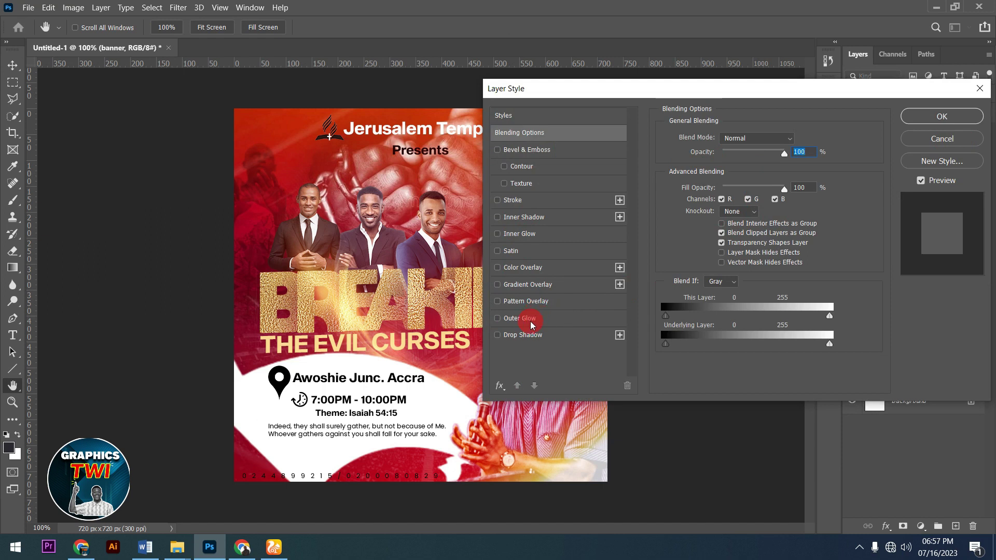
{"action": "left_click", "coordinate": [525, 268]}
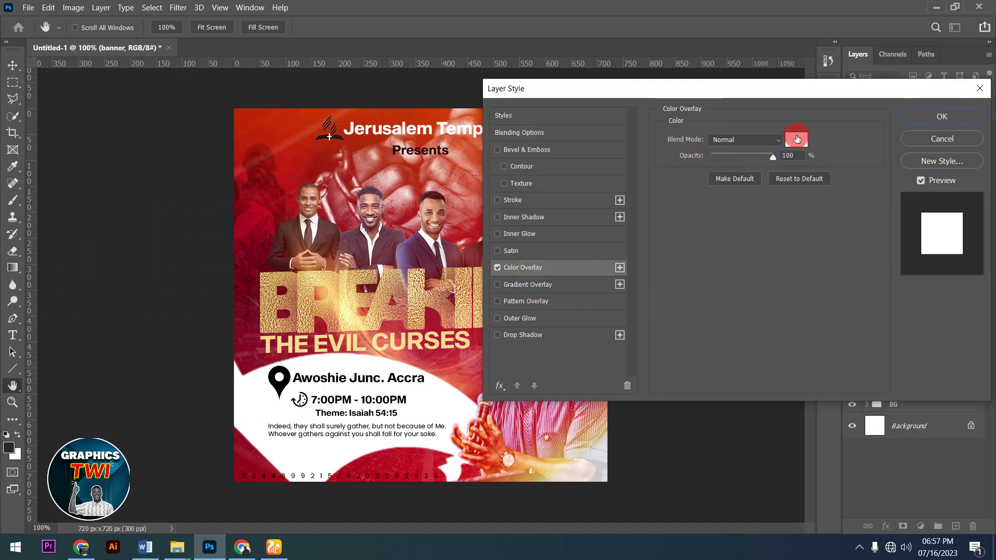
{"action": "left_click", "coordinate": [796, 139]}
{"action": "left_click_drag", "start_coordinate": [538, 390], "coordinate": [533, 419]}
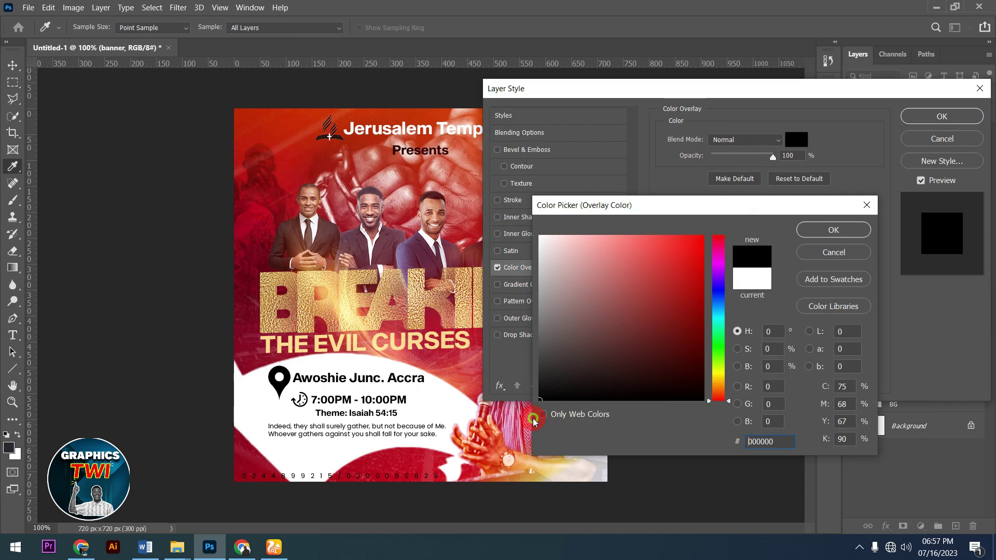
{"action": "left_click", "coordinate": [829, 230]}
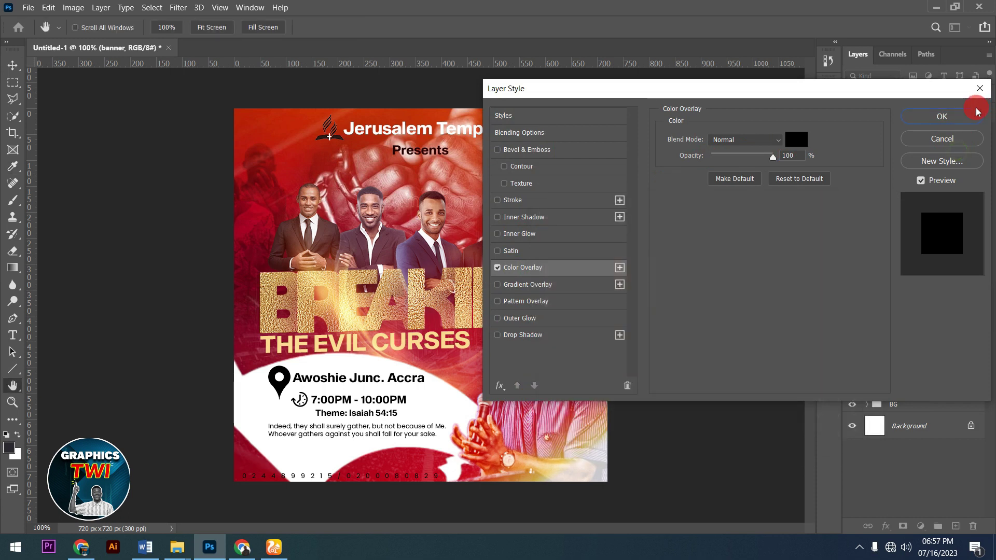
{"action": "left_click", "coordinate": [942, 116]}
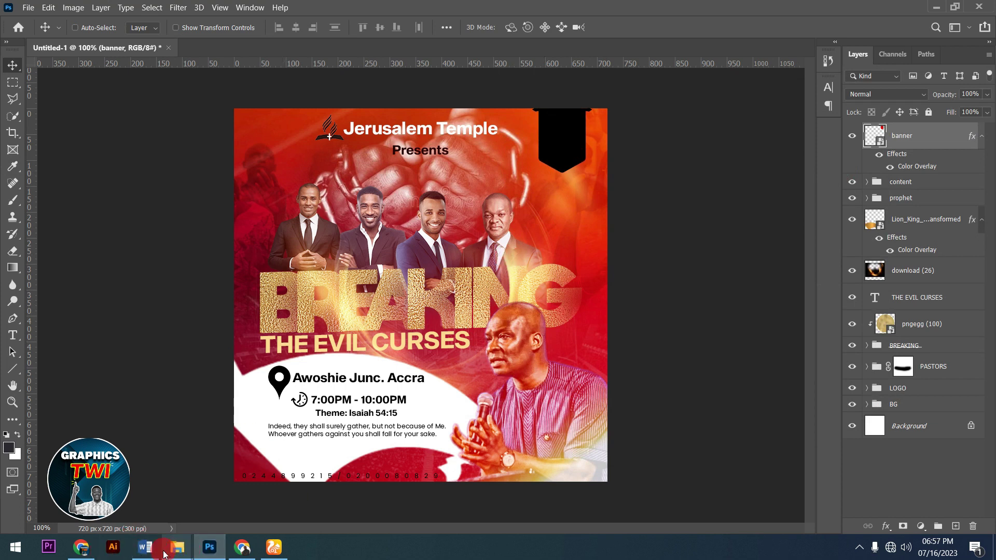
Step: Type a white '03' text at 7 pt and commit it
{"action": "left_click", "coordinate": [13, 335]}
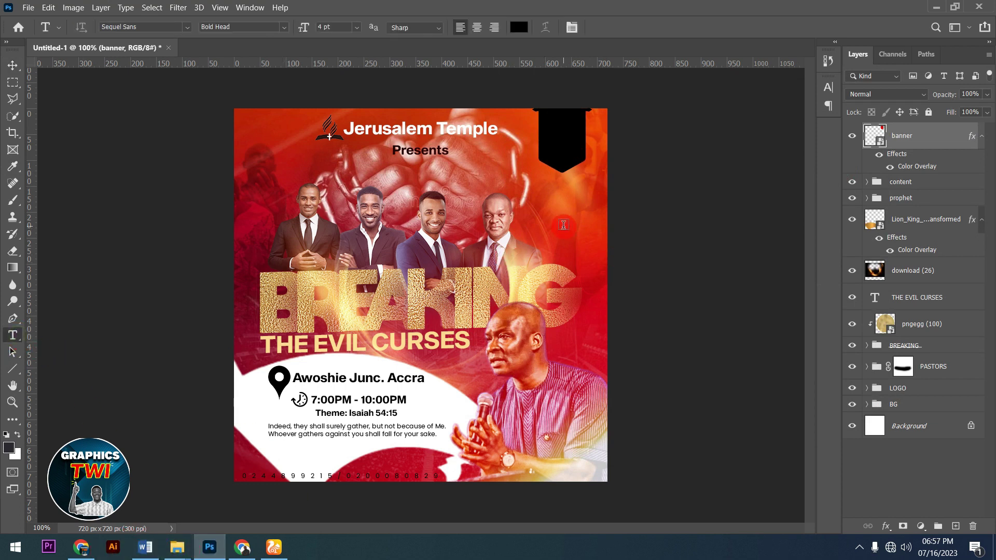
{"action": "left_click", "coordinate": [17, 436]}
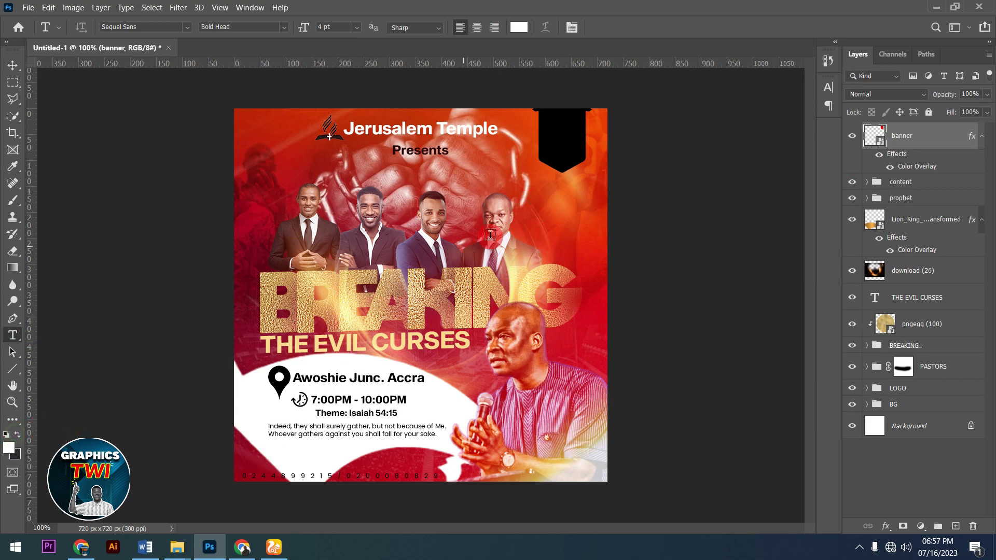
{"action": "left_click", "coordinate": [564, 202]}
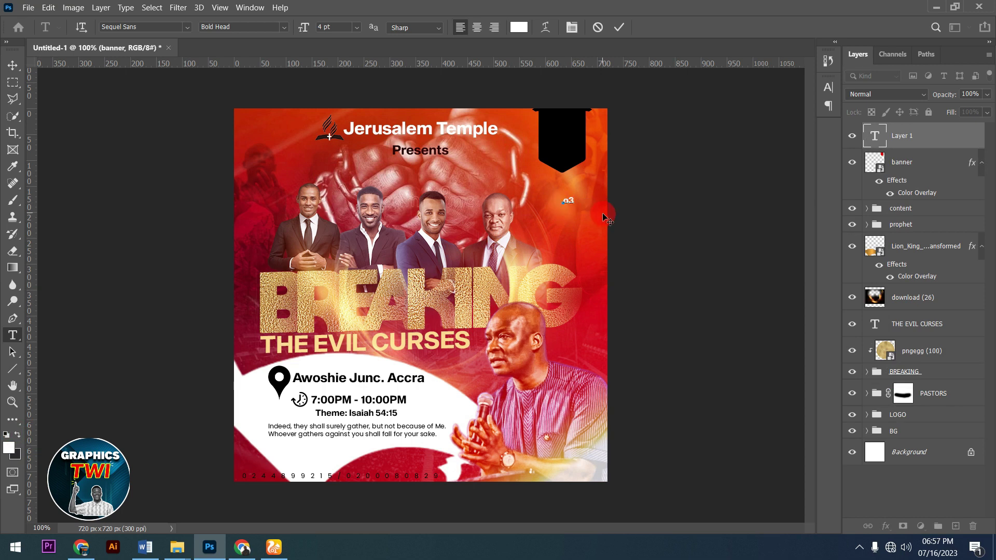
{"action": "type", "text": "0"}
{"action": "key", "text": "ctrl+a"}
{"action": "left_click", "coordinate": [573, 29]}
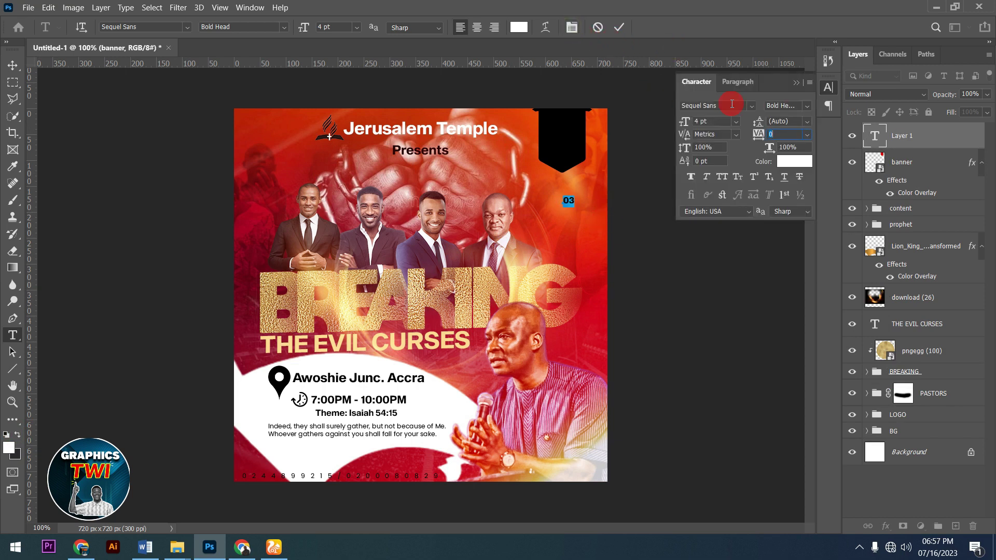
{"action": "key", "text": "Up"}
{"action": "key", "text": "Up"}
{"action": "key", "text": "Up"}
{"action": "left_click", "coordinate": [621, 29]}
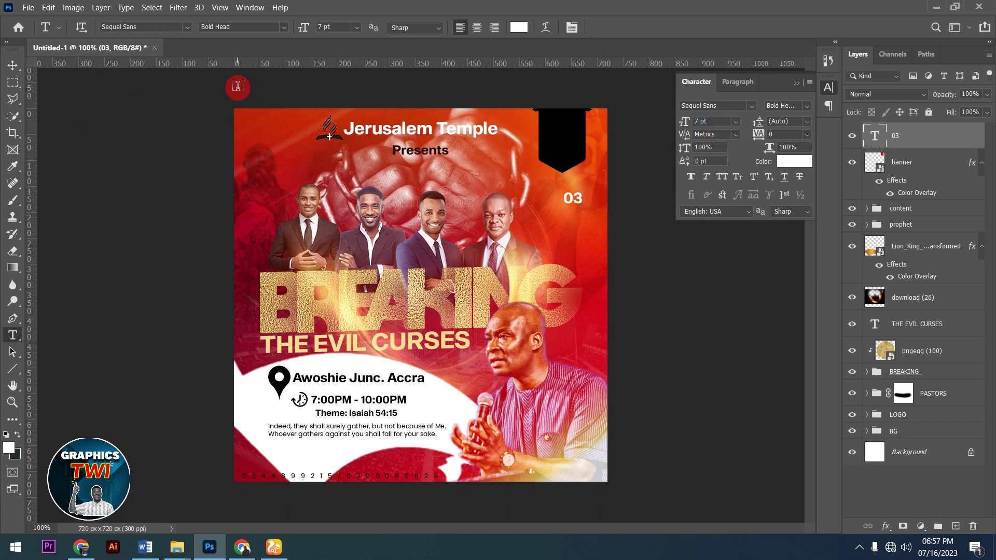
Step: Move '03' onto the top of the black banner and enlarge it to 10 pt
{"action": "left_click", "coordinate": [10, 65]}
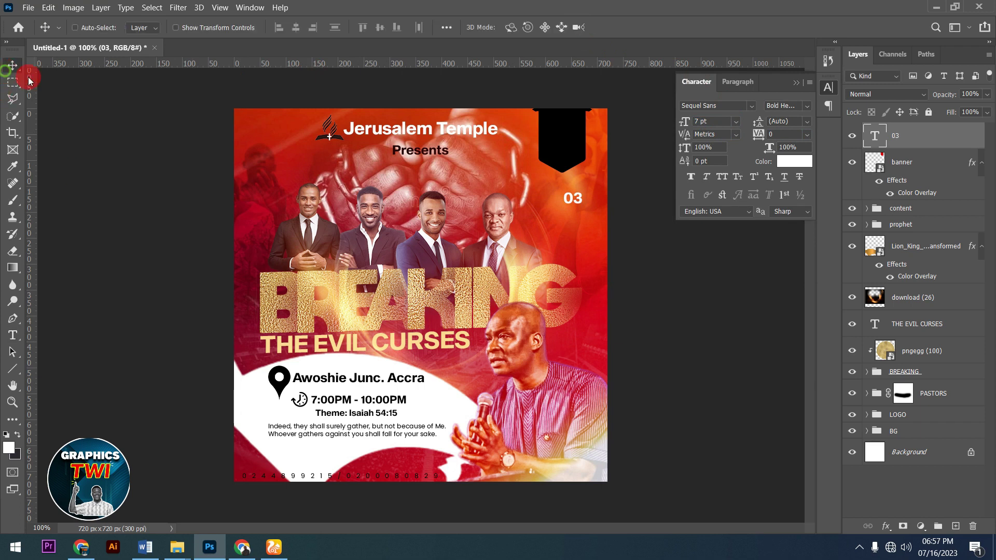
{"action": "left_click_drag", "start_coordinate": [559, 189], "coordinate": [575, 154]}
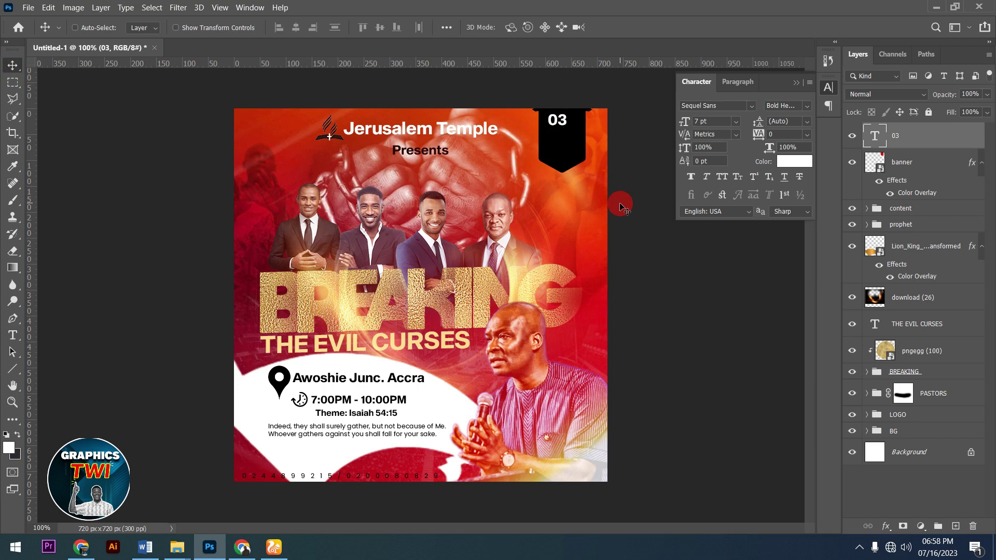
{"action": "double_click", "coordinate": [875, 136]}
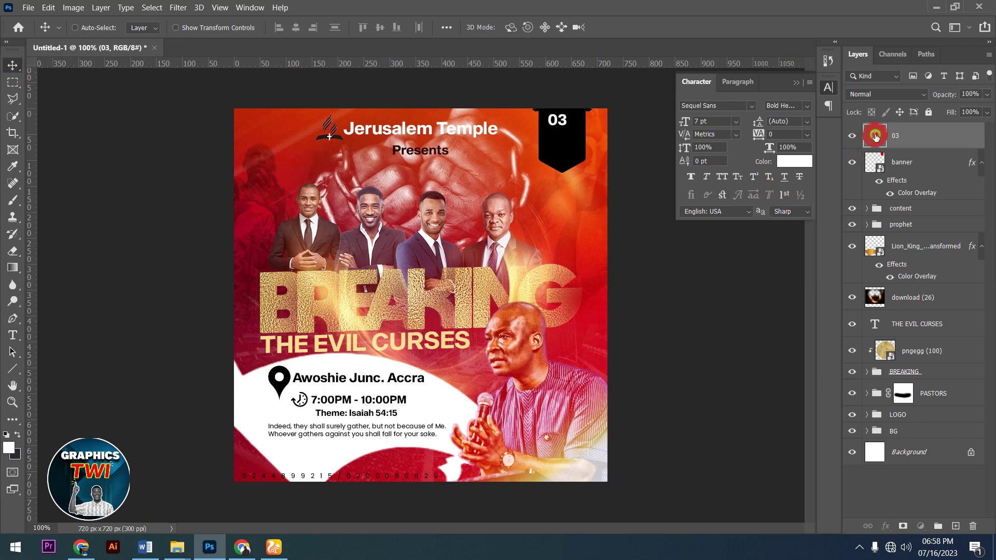
{"action": "left_click", "coordinate": [721, 122]}
{"action": "type", "text": "9"}
{"action": "key", "text": "Return"}
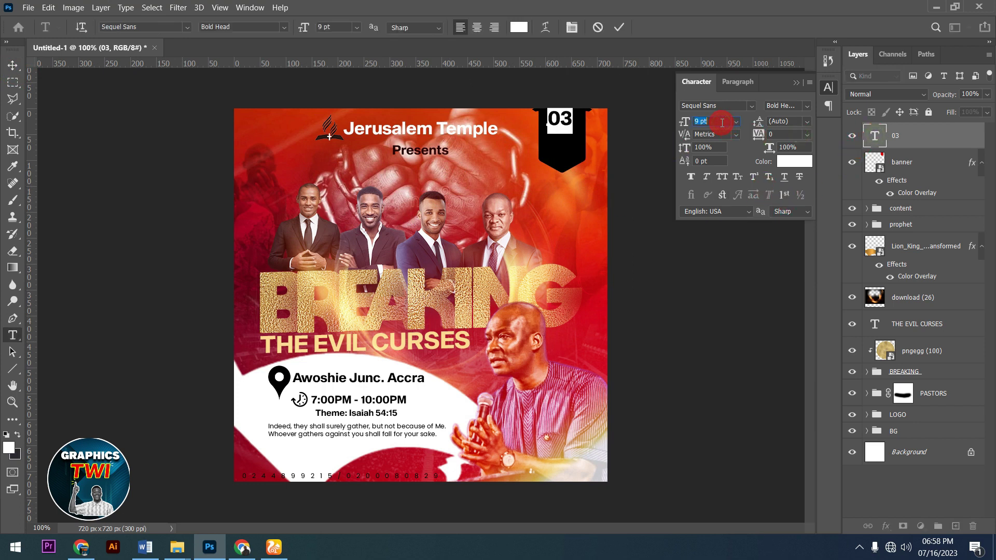
{"action": "type", "text": "10"}
{"action": "key", "text": "Return"}
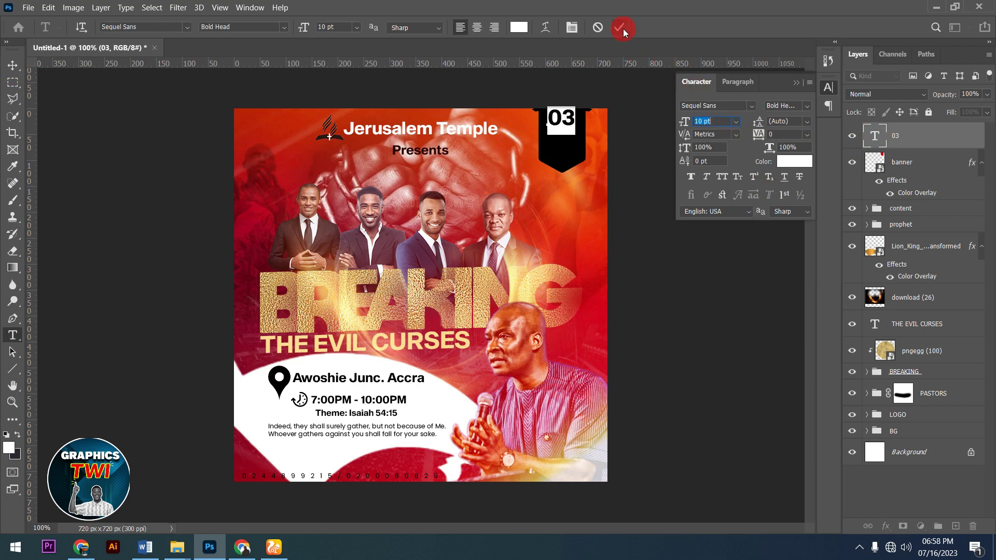
{"action": "left_click", "coordinate": [621, 27]}
{"action": "key", "text": "Down"}
{"action": "key", "text": "Down"}
{"action": "key", "text": "Down"}
{"action": "key", "text": "Down"}
{"action": "key", "text": "Down"}
{"action": "key", "text": "Down"}
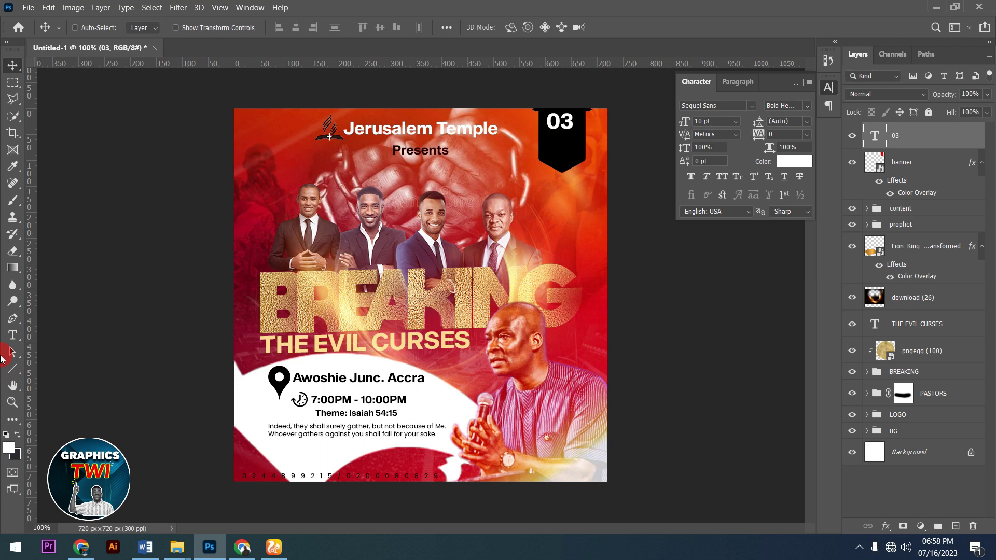
Step: Type 'September' in white and shrink it to 4 pt
{"action": "left_click", "coordinate": [12, 338]}
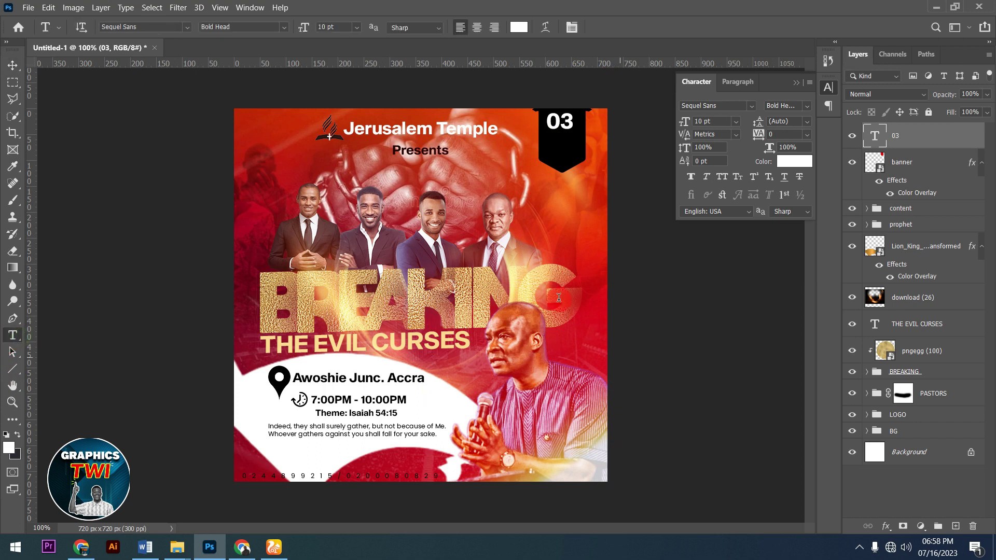
{"action": "left_click", "coordinate": [536, 244]}
{"action": "type", "text": "Septen"}
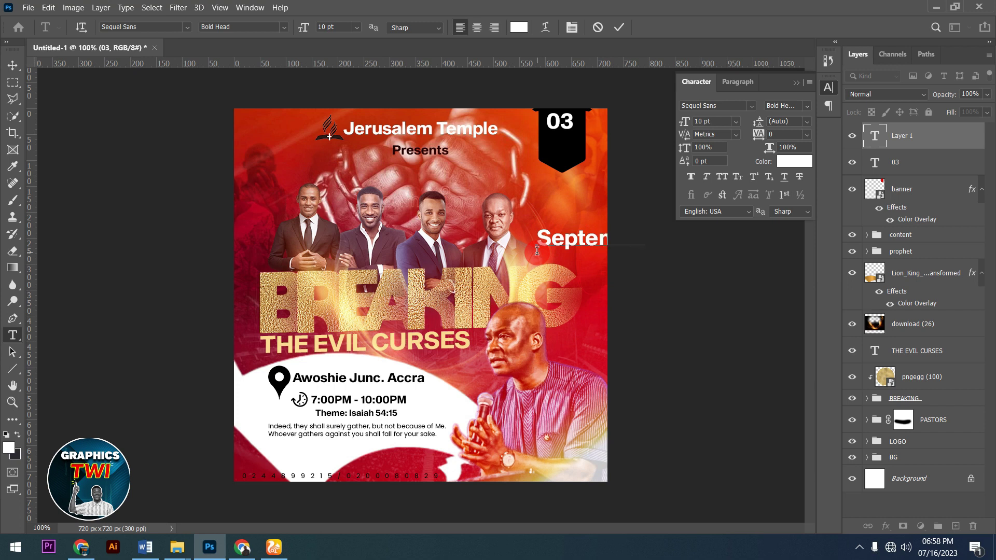
{"action": "key", "text": "ctrl+a"}
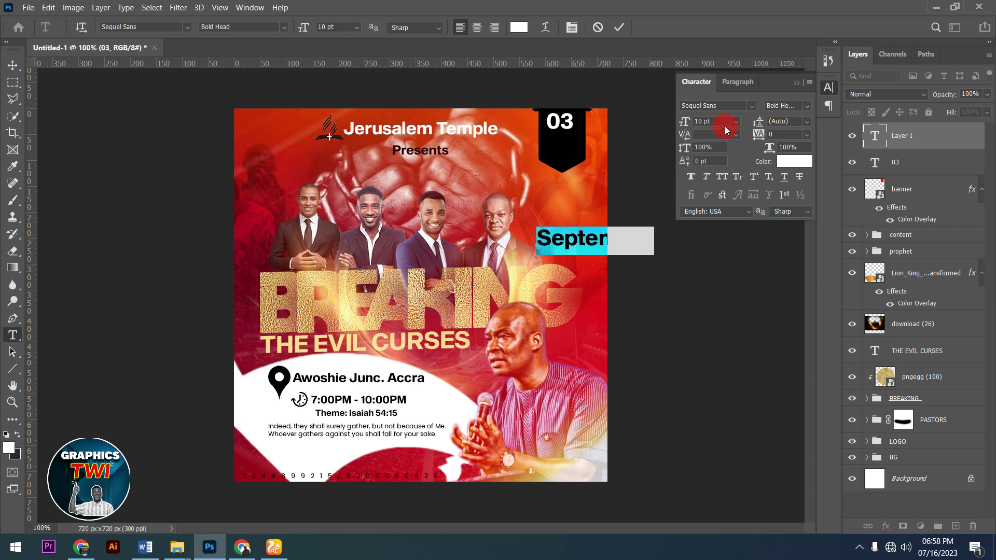
{"action": "key", "text": "Down"}
{"action": "key", "text": "Down"}
{"action": "key", "text": "Down"}
{"action": "key", "text": "Down"}
{"action": "key", "text": "Down"}
{"action": "key", "text": "Down"}
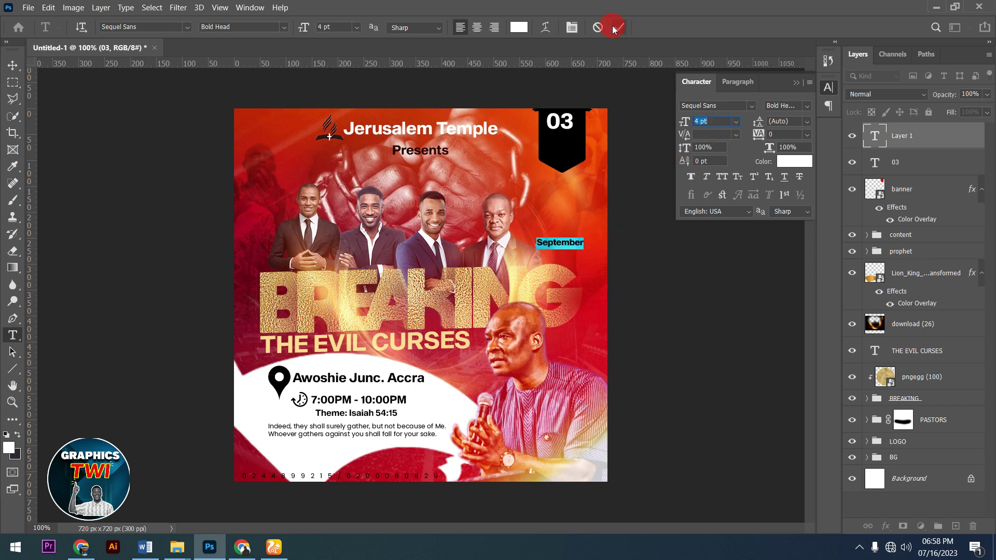
{"action": "left_click", "coordinate": [619, 27]}
{"action": "left_click", "coordinate": [12, 65]}
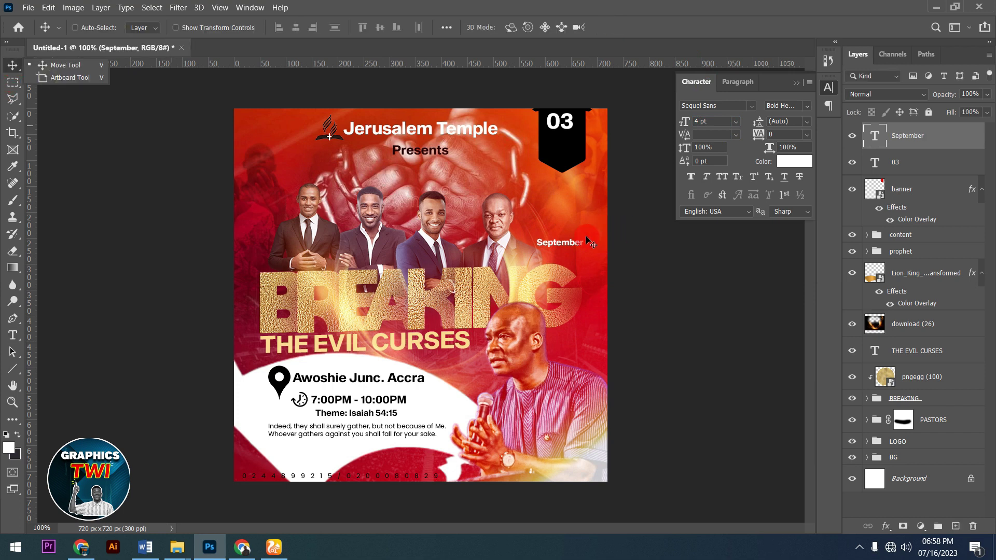
Step: Move September under the 03 and scale it down to 3.56 pt
{"action": "left_click_drag", "start_coordinate": [578, 173], "coordinate": [581, 142]}
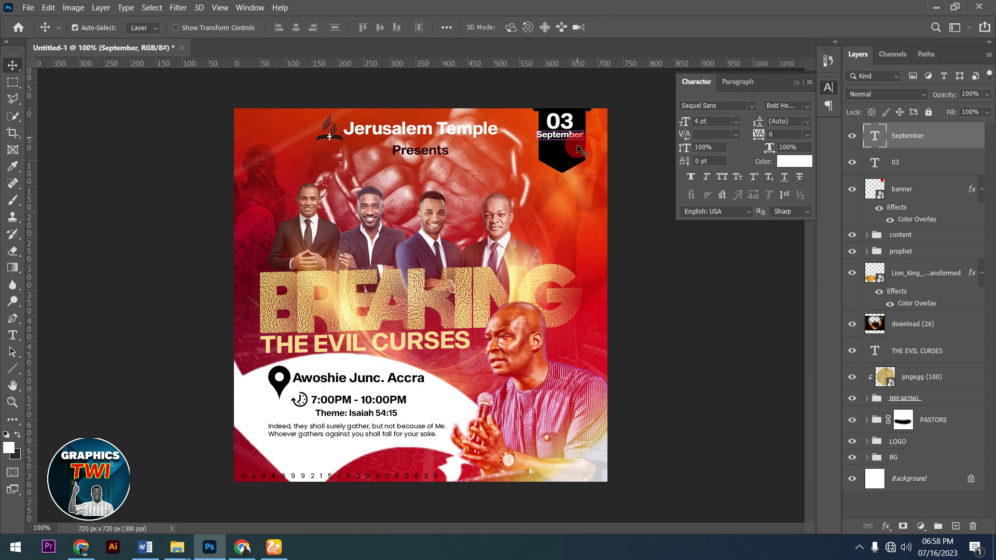
{"action": "key", "text": "ctrl+t"}
{"action": "left_click_drag", "start_coordinate": [583, 128], "coordinate": [580, 131]}
{"action": "left_click", "coordinate": [646, 25]}
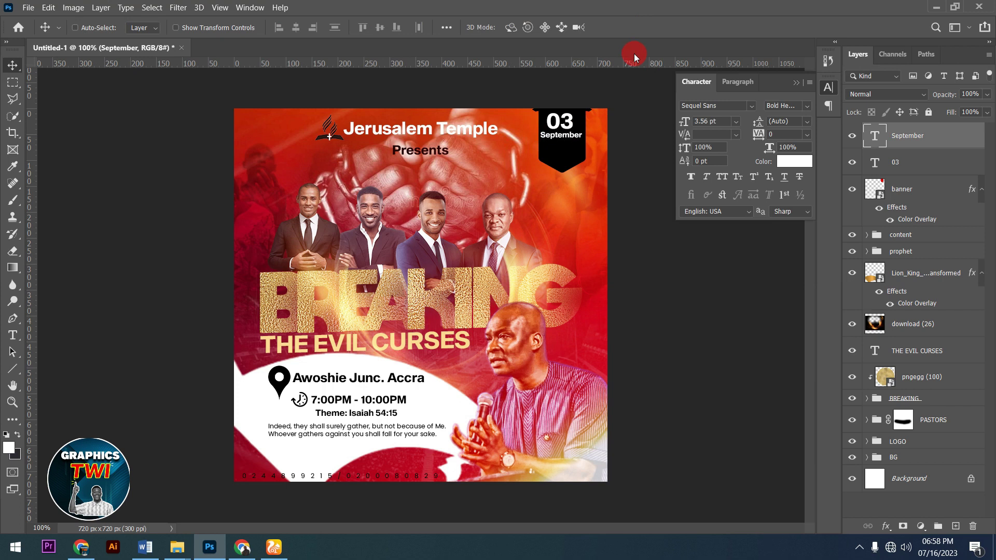
Step: Add '2023' at 6 pt and move it onto the banner beneath September
{"action": "left_click", "coordinate": [5, 338]}
{"action": "left_click", "coordinate": [485, 188]}
{"action": "type", "text": "20"}
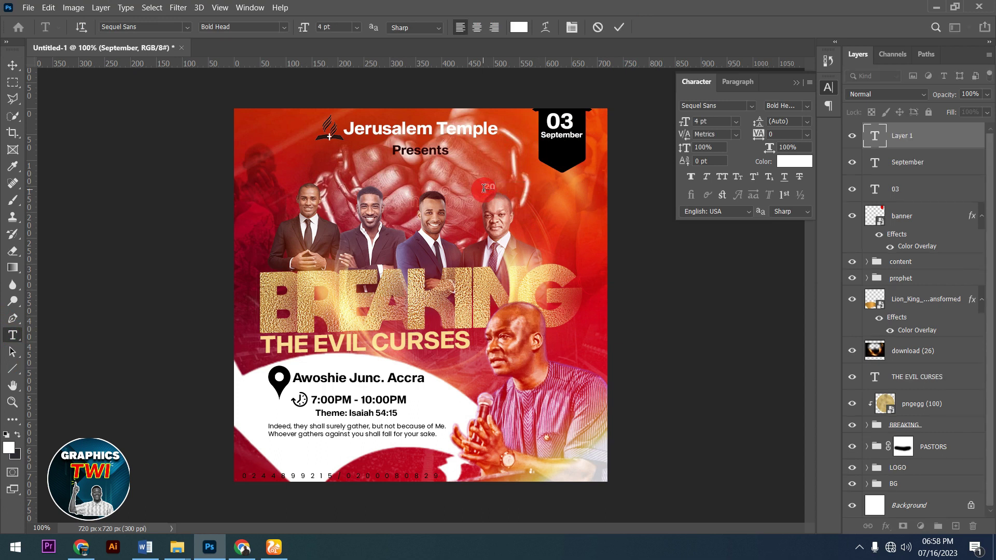
{"action": "type", "text": "23"}
{"action": "key", "text": "ctrl+a"}
{"action": "key", "text": "Up"}
{"action": "key", "text": "Up"}
{"action": "left_click", "coordinate": [624, 23]}
{"action": "left_click", "coordinate": [13, 66]}
{"action": "left_click_drag", "start_coordinate": [501, 189], "coordinate": [561, 152]}
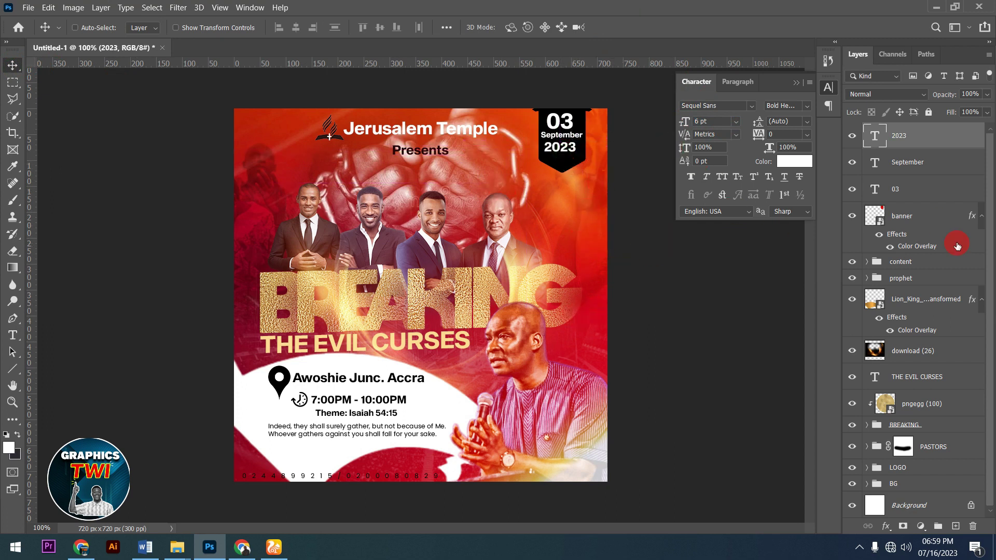
Step: Select 2023, September and 03, nudge them down slightly, and group them
{"action": "key", "text": "ctrl"}
{"action": "left_click", "coordinate": [904, 174], "text": "ctrl"}
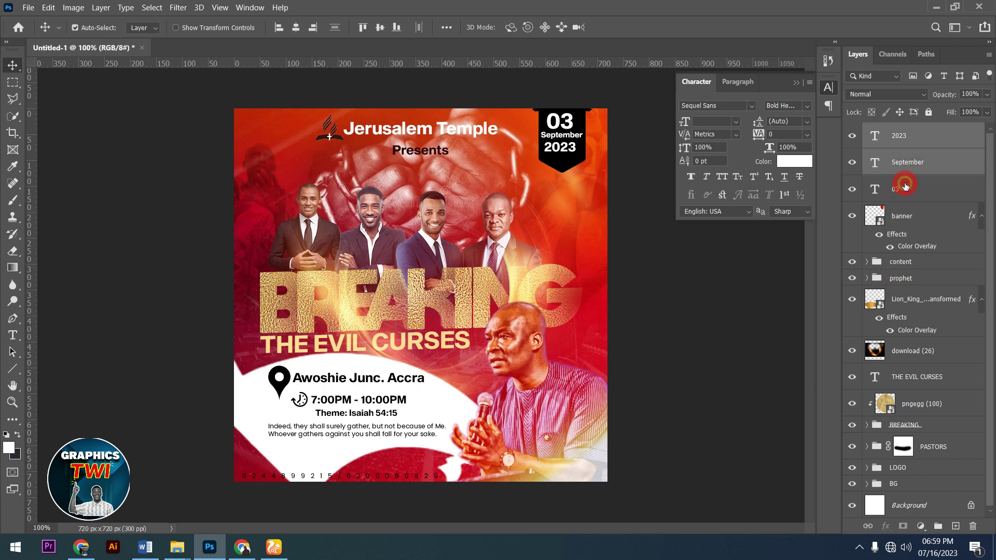
{"action": "left_click", "coordinate": [906, 191], "text": "ctrl"}
{"action": "key", "text": "Down"}
{"action": "key", "text": "Down"}
{"action": "key", "text": "Down"}
{"action": "key", "text": "Down"}
{"action": "key", "text": "Down"}
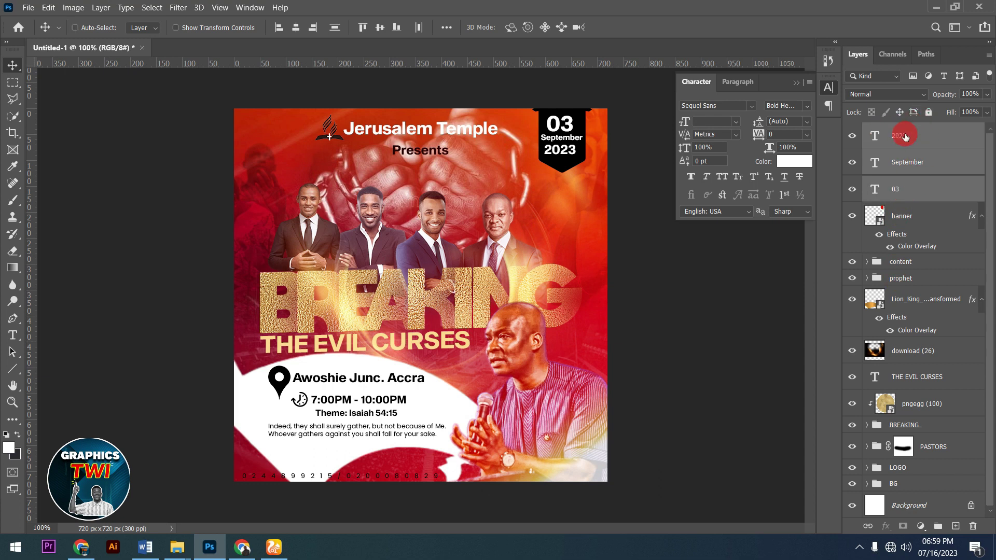
{"action": "left_click", "coordinate": [940, 526]}
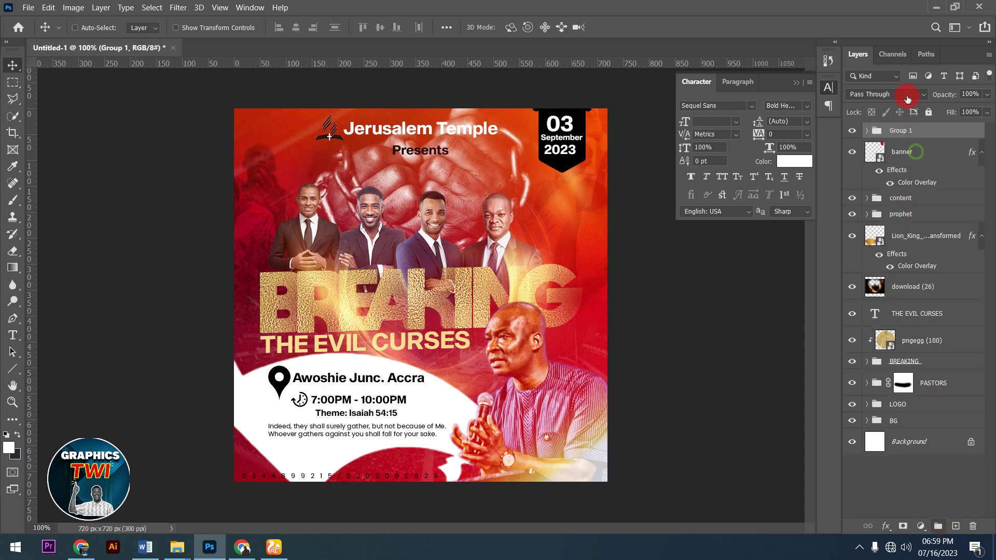
{"action": "double_click", "coordinate": [900, 130]}
{"action": "right_click", "coordinate": [929, 127]}
{"action": "left_click", "coordinate": [855, 60]}
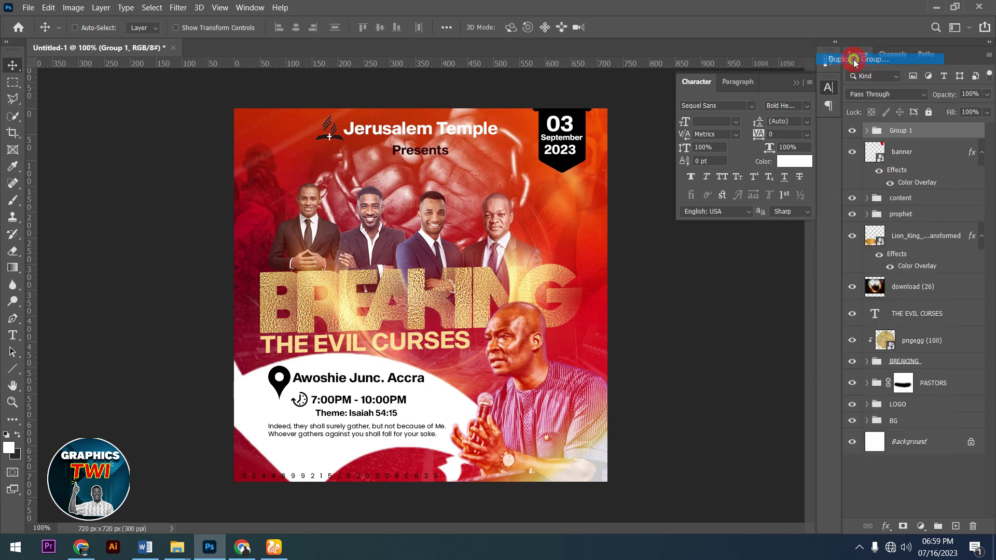
{"action": "left_click", "coordinate": [477, 169]}
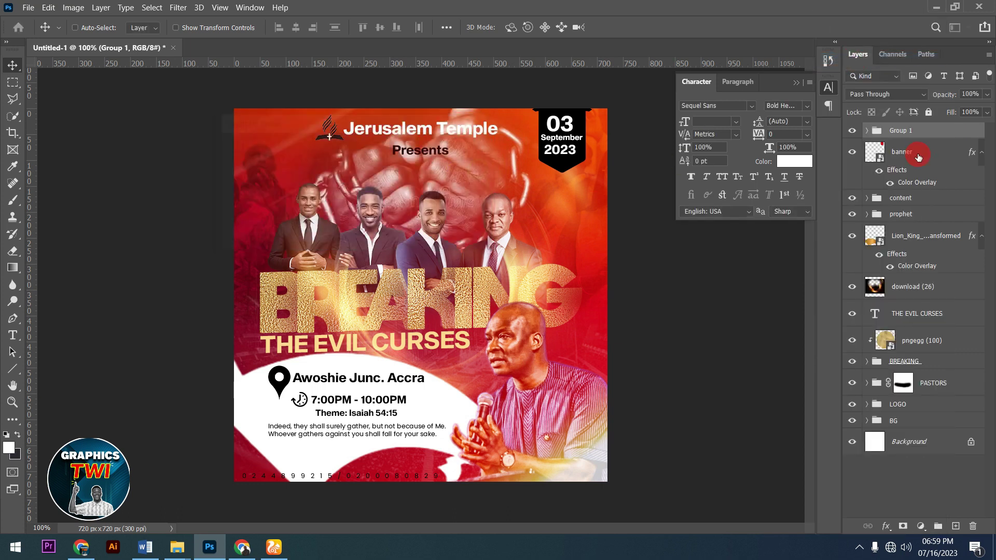
Step: Regroup the date texts together with the banner into a group named 'date'
{"action": "right_click", "coordinate": [911, 127]}
{"action": "left_click", "coordinate": [825, 81]}
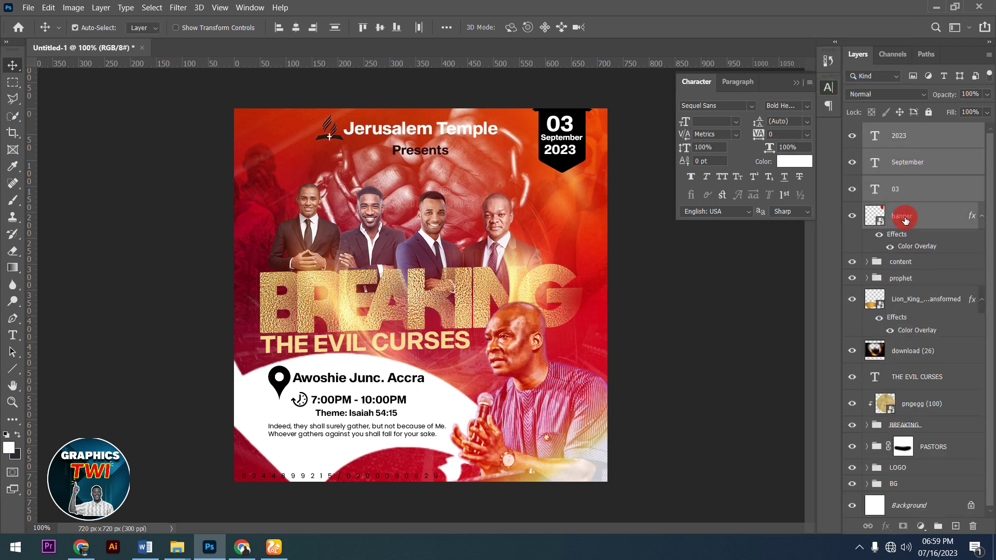
{"action": "key", "text": "ctrl+g"}
{"action": "double_click", "coordinate": [896, 130]}
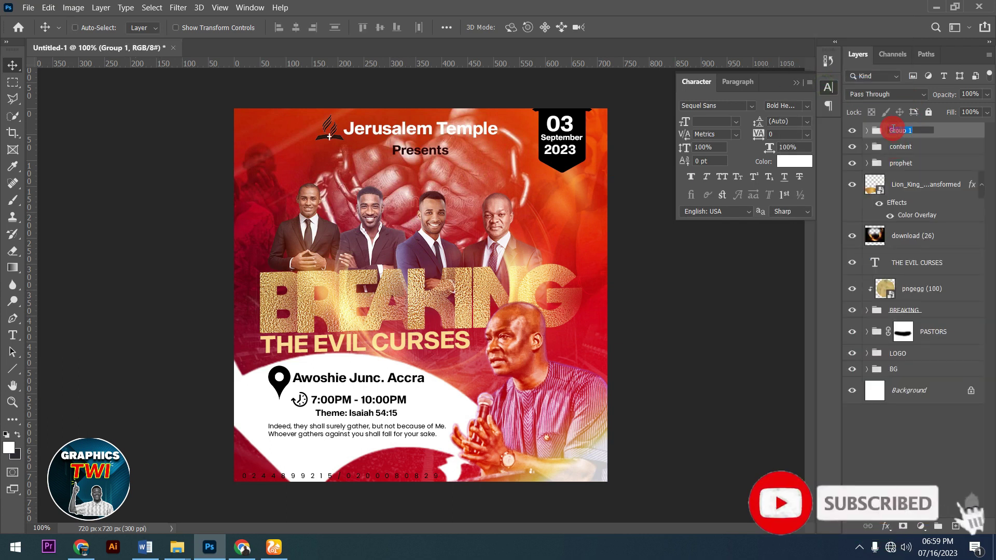
{"action": "type", "text": "date"}
{"action": "left_click", "coordinate": [950, 140]}
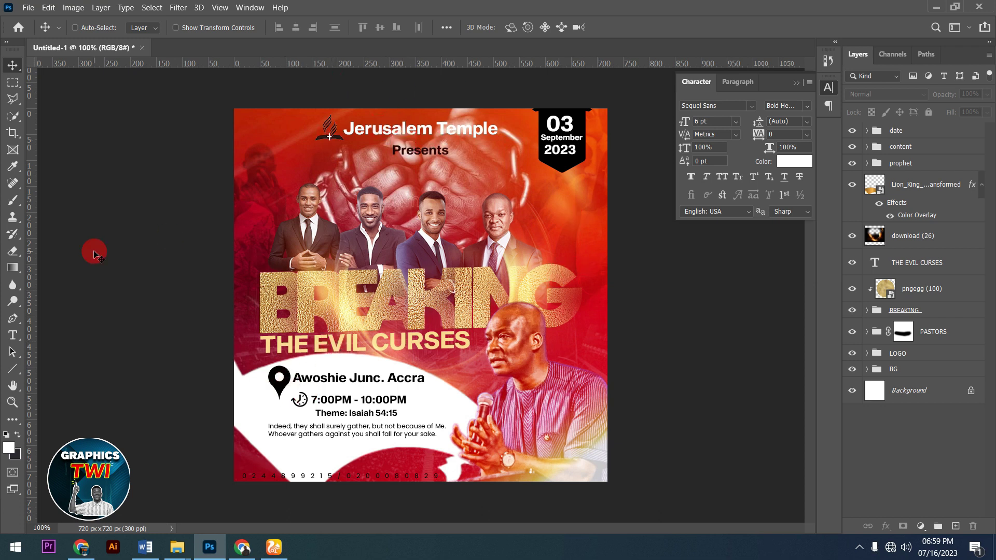
Step: Recolour the 'Jerusalem Temple' heading pale gold, sampled with the eyedropper from the EVIL text
{"action": "left_click", "coordinate": [13, 335]}
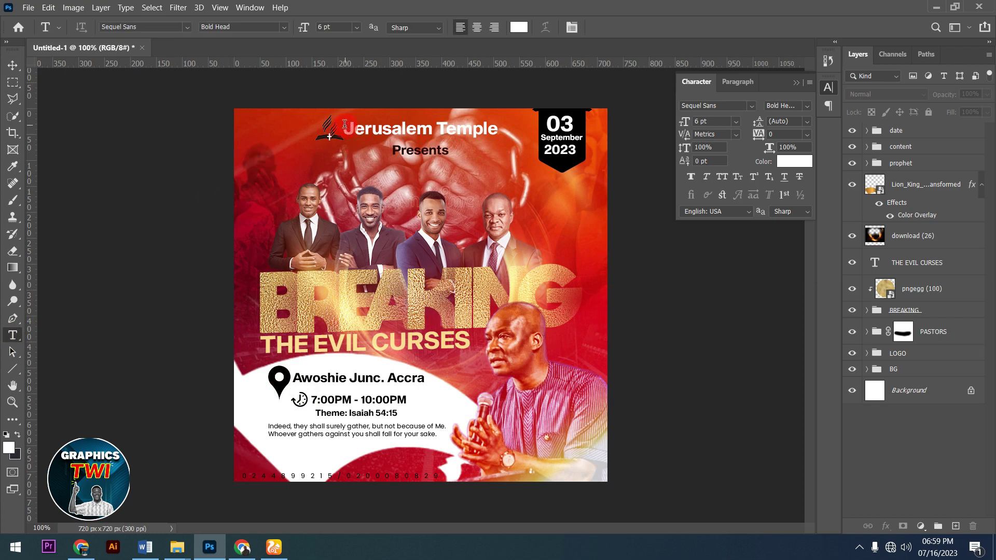
{"action": "left_click_drag", "start_coordinate": [350, 125], "coordinate": [501, 129]}
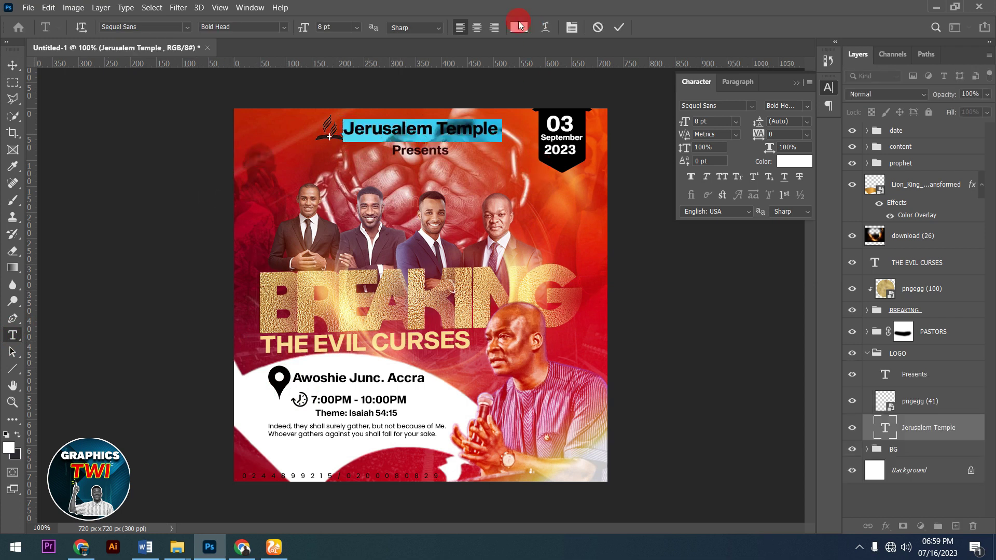
{"action": "left_click", "coordinate": [520, 25]}
{"action": "left_click", "coordinate": [322, 343]}
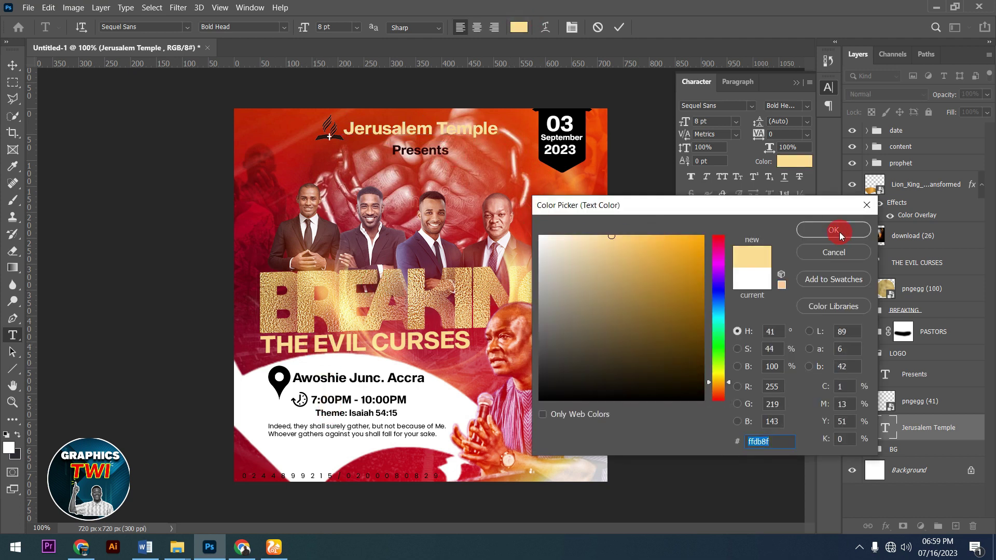
{"action": "left_click", "coordinate": [834, 231]}
{"action": "left_click", "coordinate": [620, 27]}
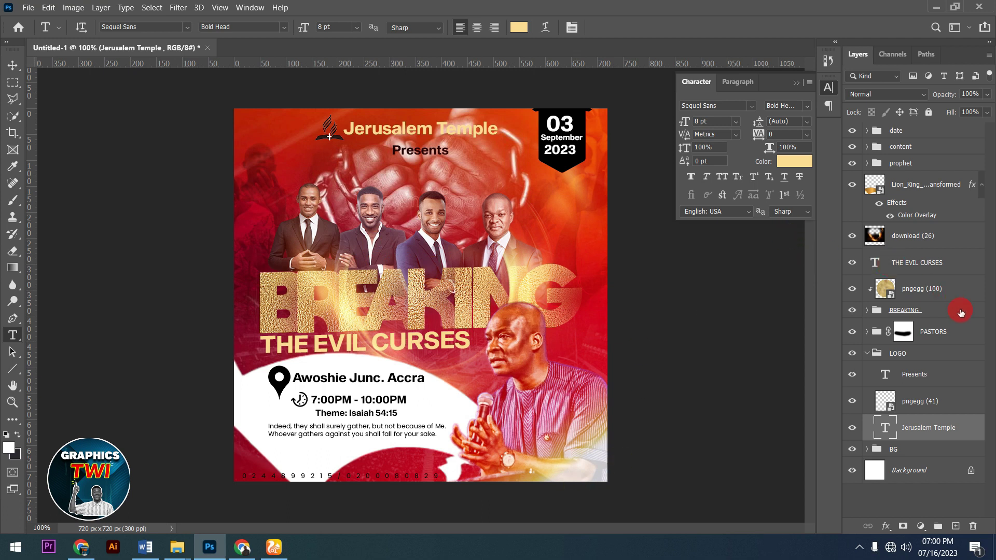
{"action": "left_click", "coordinate": [899, 132]}
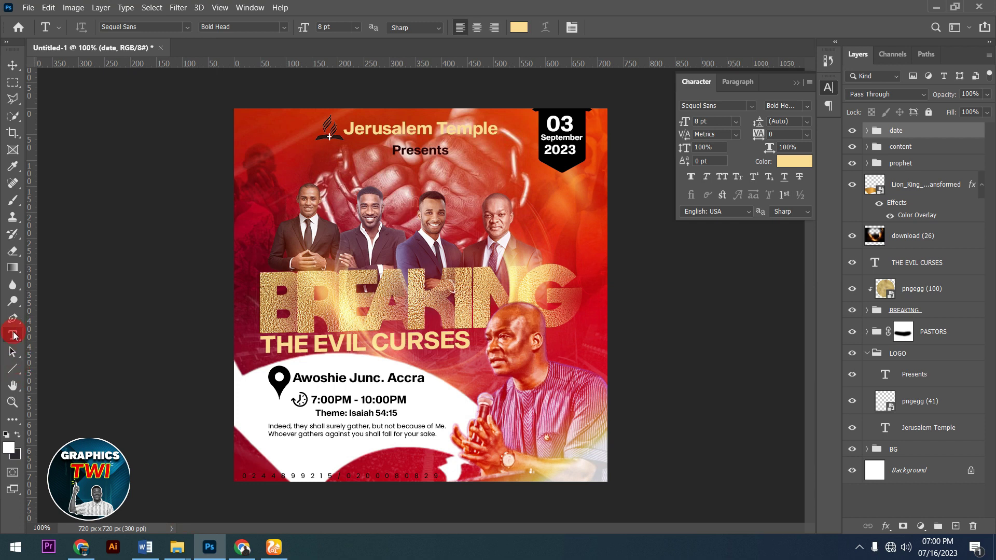
Step: Add a gold 'Bishop' title and move it beside the lower-right speaker
{"action": "left_click", "coordinate": [270, 188]}
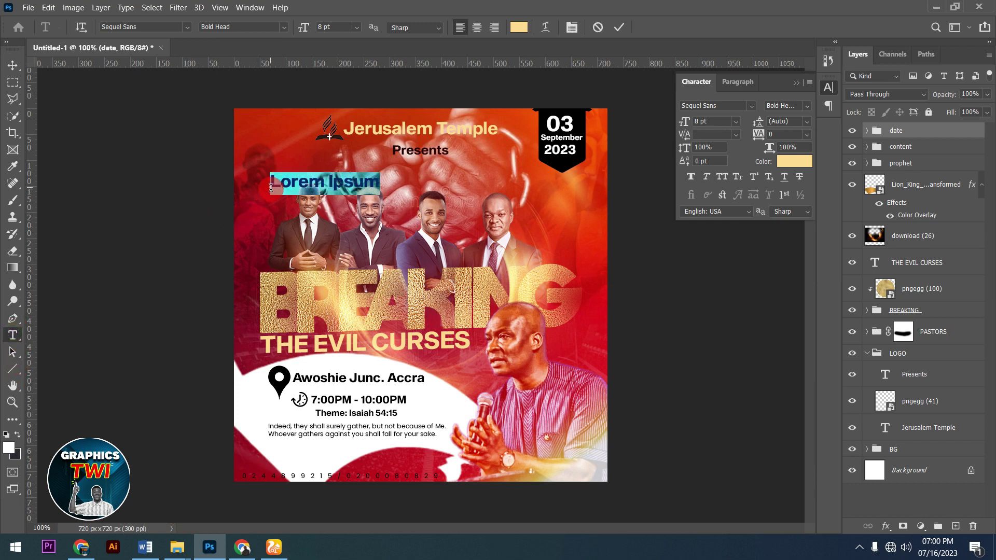
{"action": "type", "text": "Bi"}
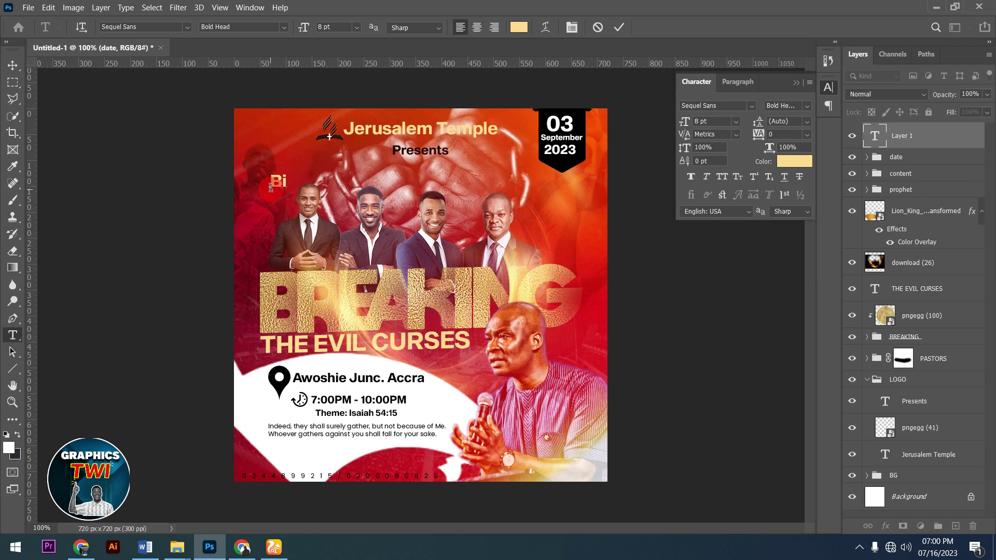
{"action": "type", "text": "shop"}
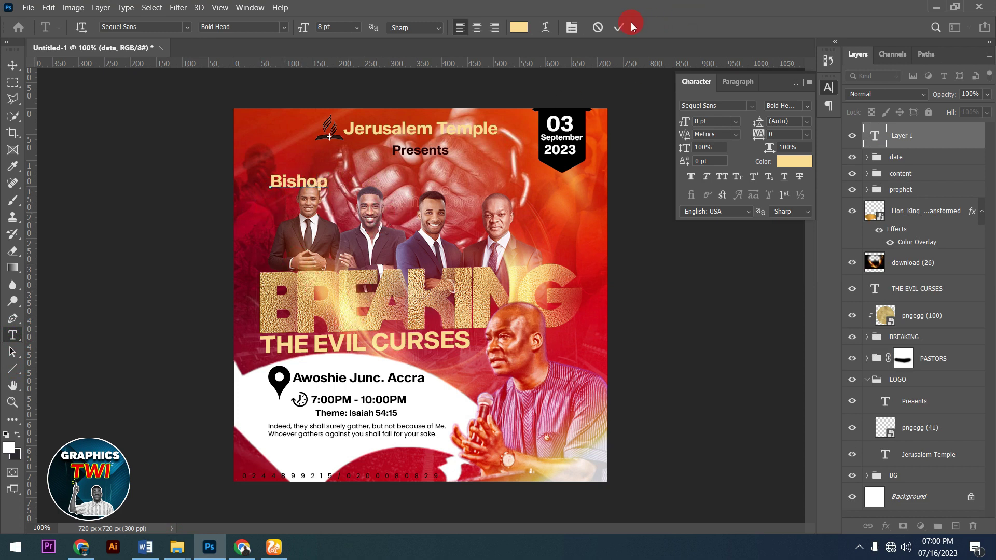
{"action": "left_click", "coordinate": [13, 65]}
{"action": "left_click_drag", "start_coordinate": [314, 182], "coordinate": [562, 446]}
{"action": "left_click", "coordinate": [12, 284]}
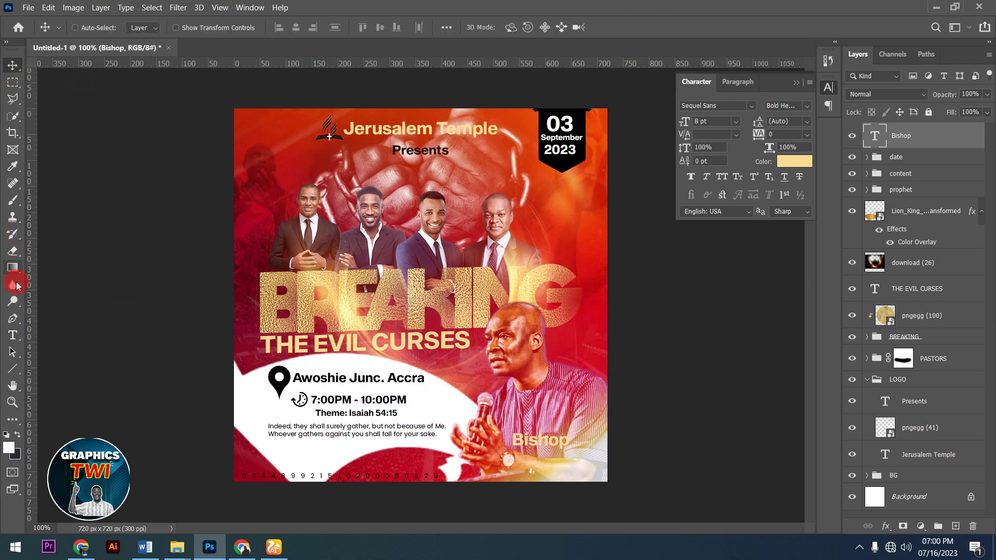
Step: Add the speaker's name as a new text line set to 5 pt
{"action": "left_click", "coordinate": [14, 336]}
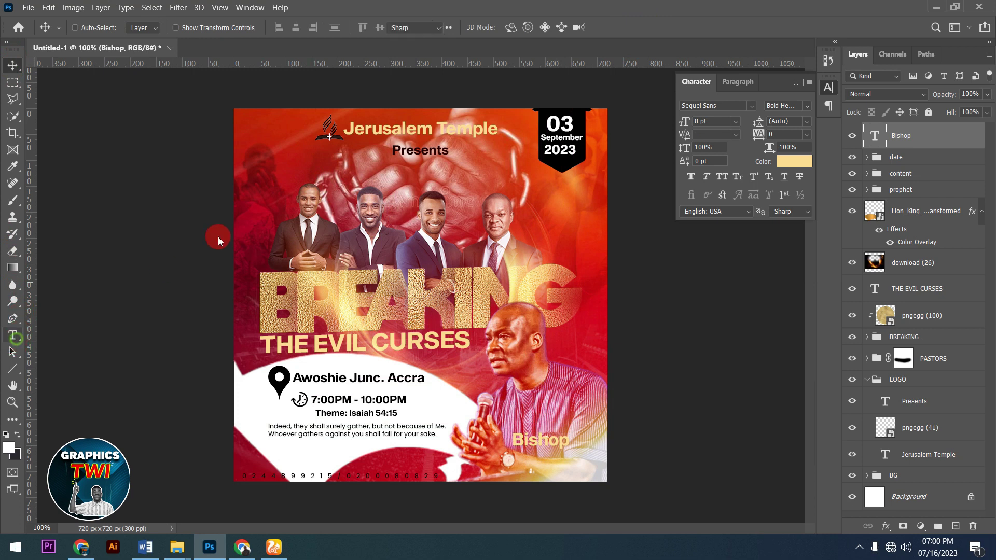
{"action": "left_click", "coordinate": [269, 205]}
{"action": "type", "text": "James Anane"}
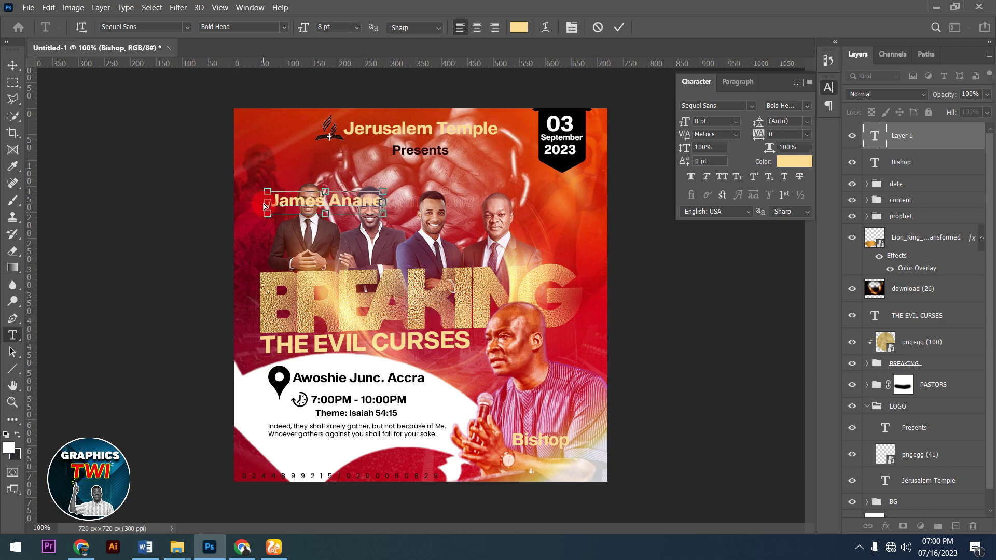
{"action": "left_click_drag", "start_coordinate": [264, 201], "coordinate": [656, 200]}
{"action": "scroll", "coordinate": [710, 122], "scroll_direction": "down", "scroll_amount": 1}
{"action": "scroll", "coordinate": [711, 122], "scroll_direction": "down", "scroll_amount": 1}
{"action": "scroll", "coordinate": [711, 122], "scroll_direction": "down", "scroll_amount": 1}
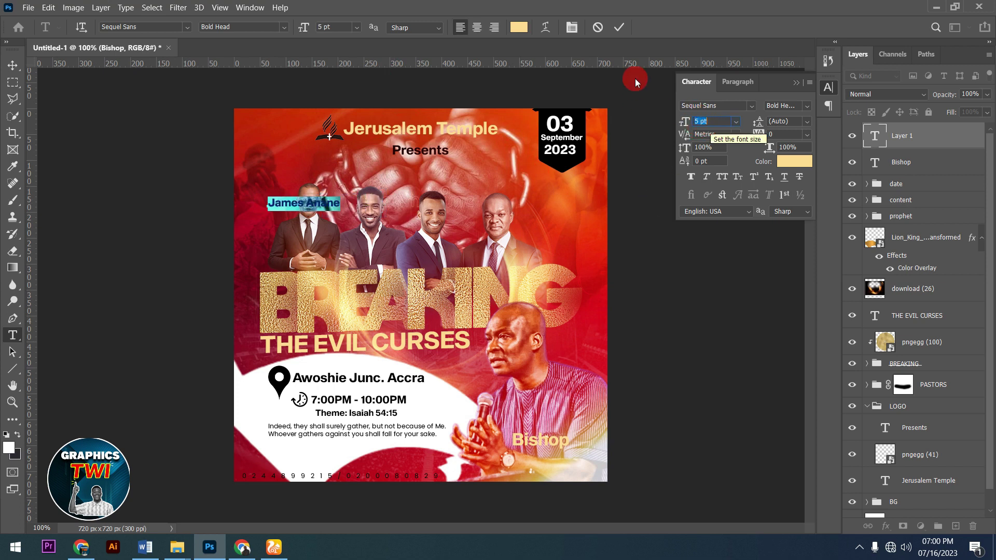
{"action": "left_click", "coordinate": [619, 27]}
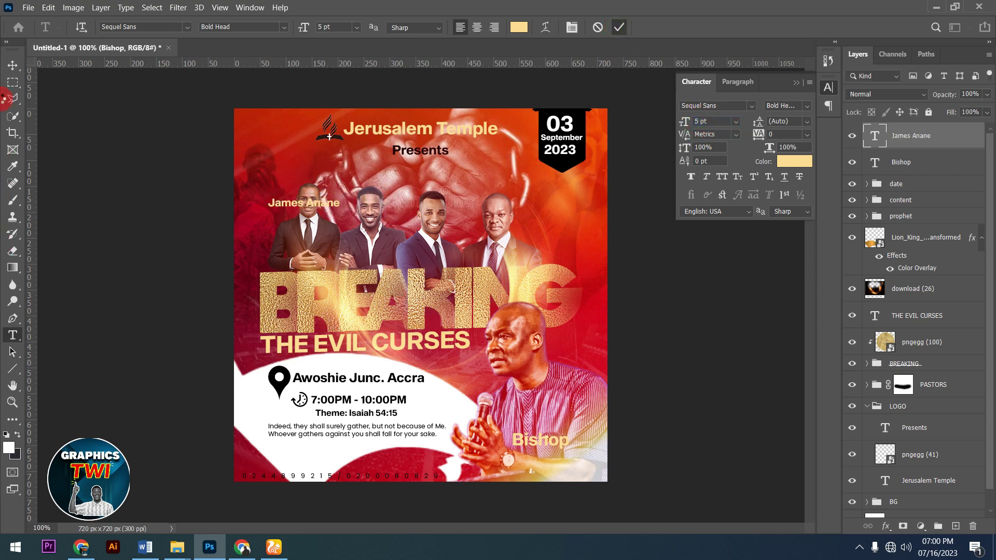
Step: Place the name beneath Bishop beside the speaker and scale it to about 89%
{"action": "left_click", "coordinate": [12, 66]}
{"action": "left_click_drag", "start_coordinate": [306, 203], "coordinate": [553, 447]}
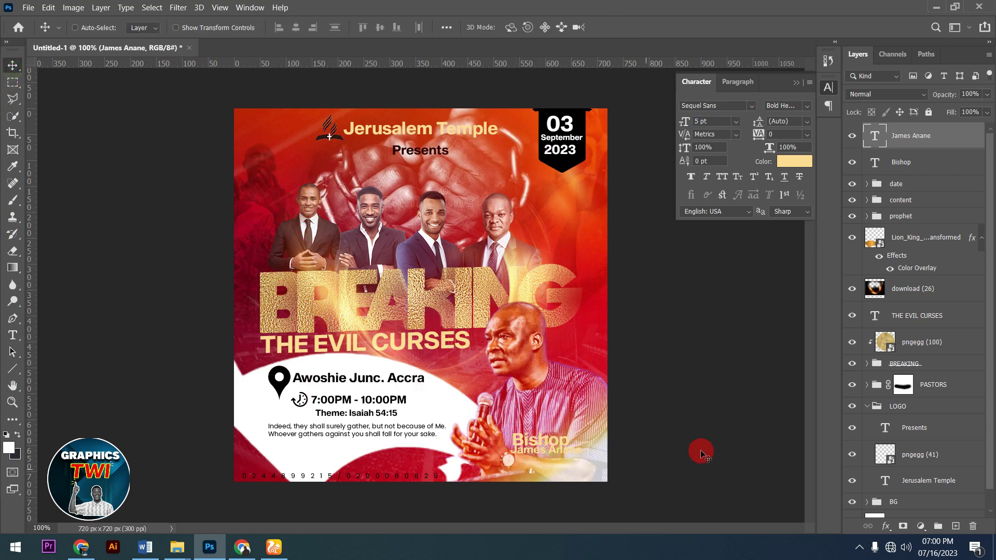
{"action": "left_click", "coordinate": [919, 164], "text": "ctrl"}
{"action": "left_click_drag", "start_coordinate": [640, 431], "coordinate": [589, 441]}
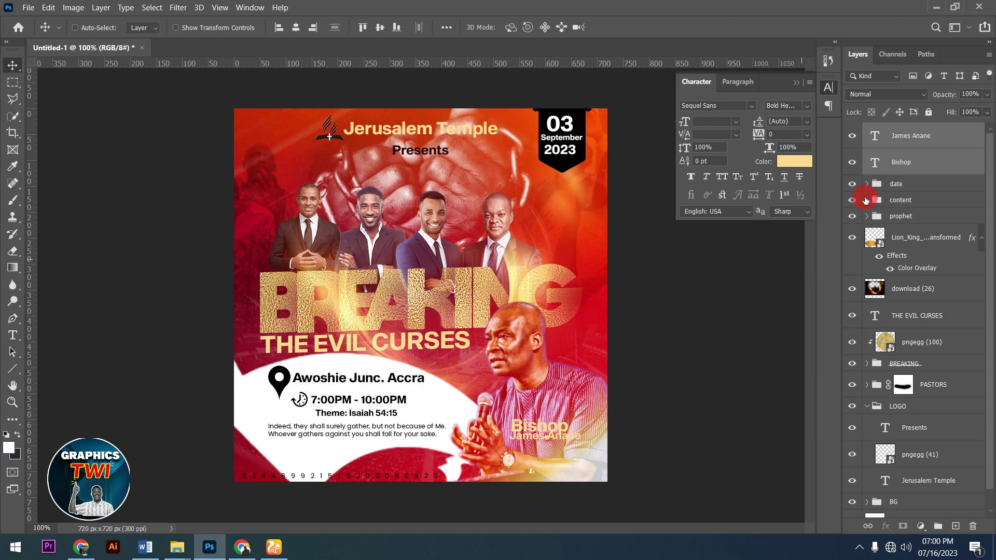
{"action": "left_click", "coordinate": [943, 154], "text": "ctrl"}
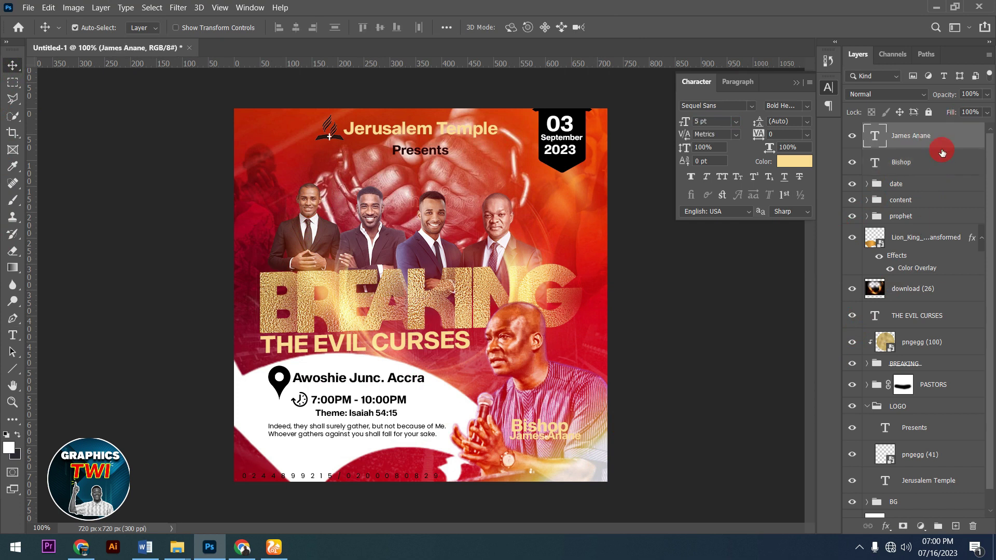
{"action": "key", "text": "ctrl+t"}
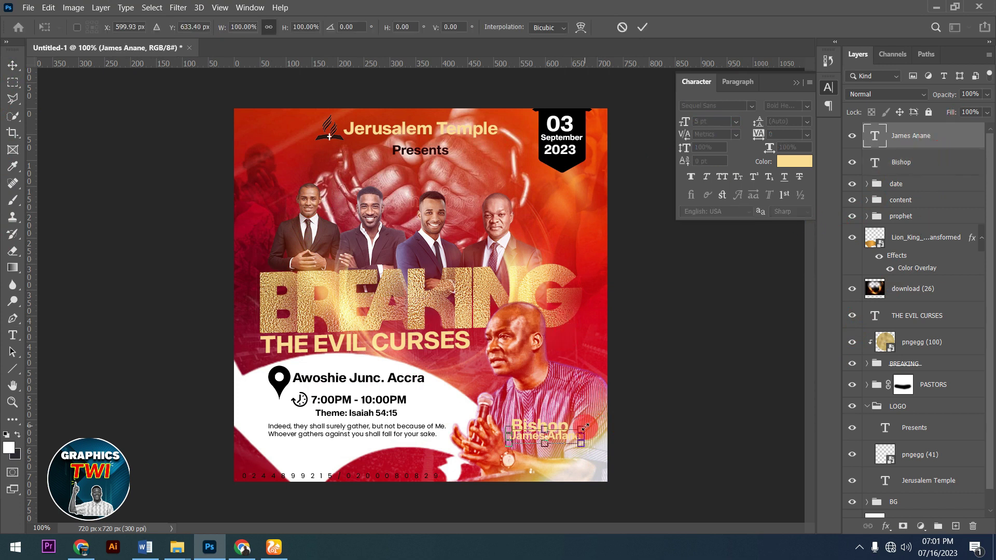
{"action": "left_click_drag", "start_coordinate": [585, 426], "coordinate": [578, 429]}
{"action": "left_click", "coordinate": [697, 110]}
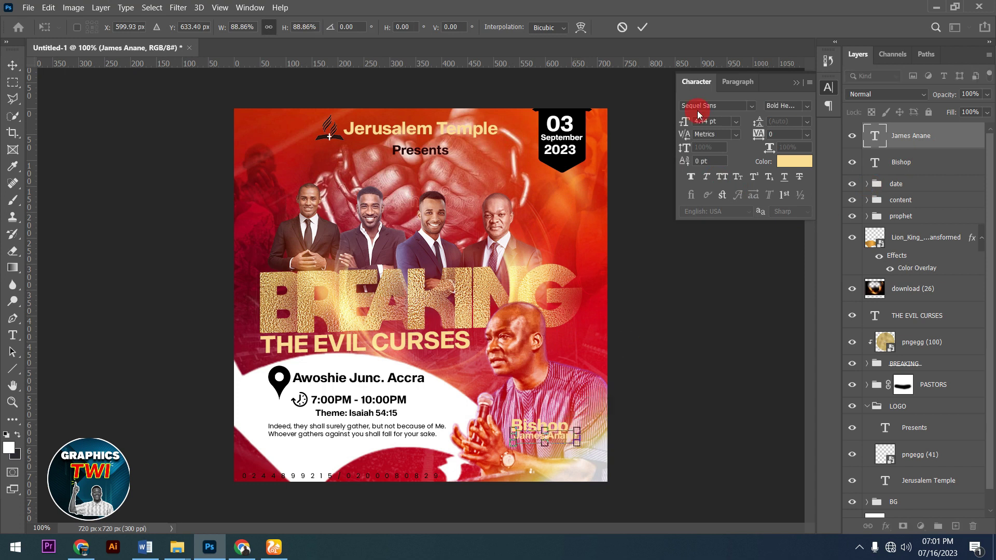
{"action": "left_click", "coordinate": [643, 28]}
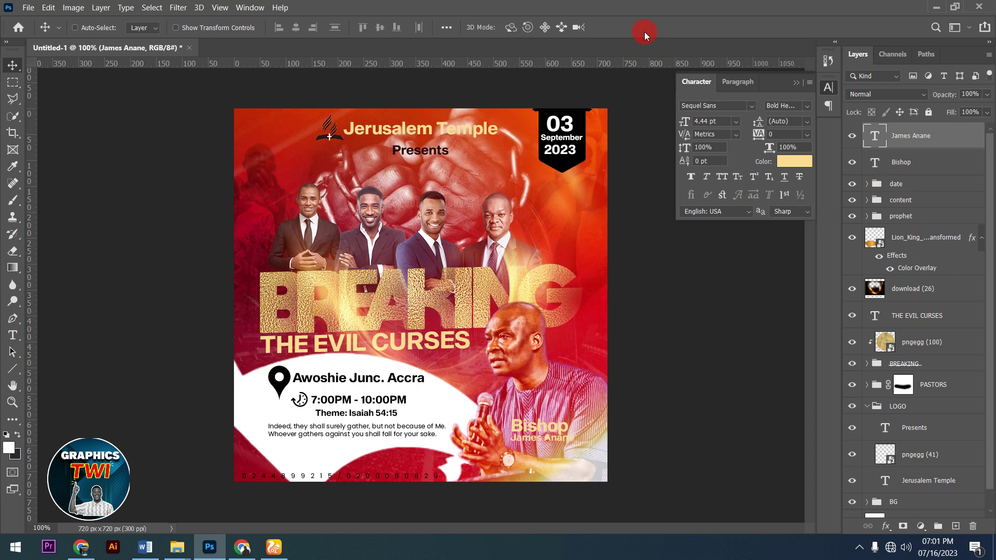
Step: Add a 'Host:' text label in the Angelin script font
{"action": "left_click", "coordinate": [20, 342]}
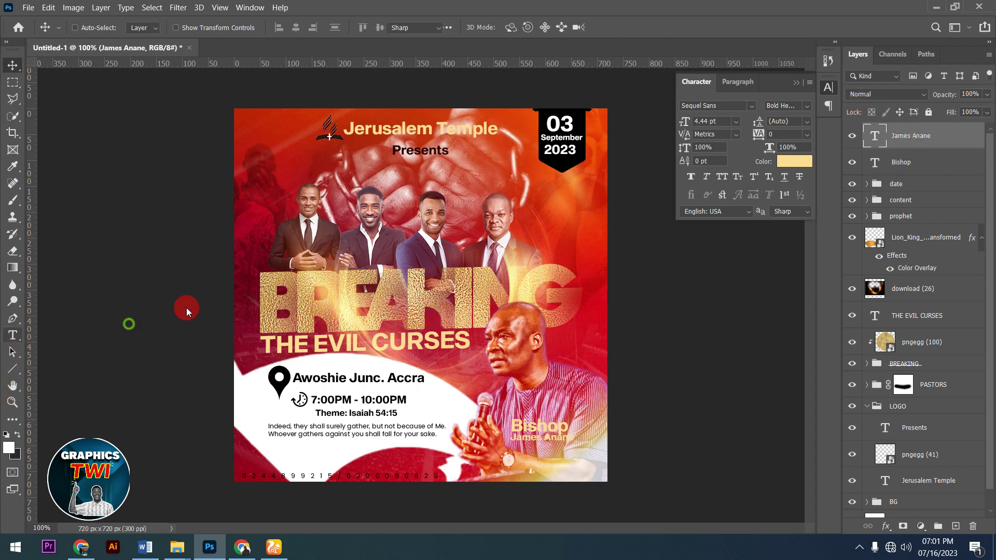
{"action": "left_click", "coordinate": [281, 164]}
{"action": "type", "text": "Host:"}
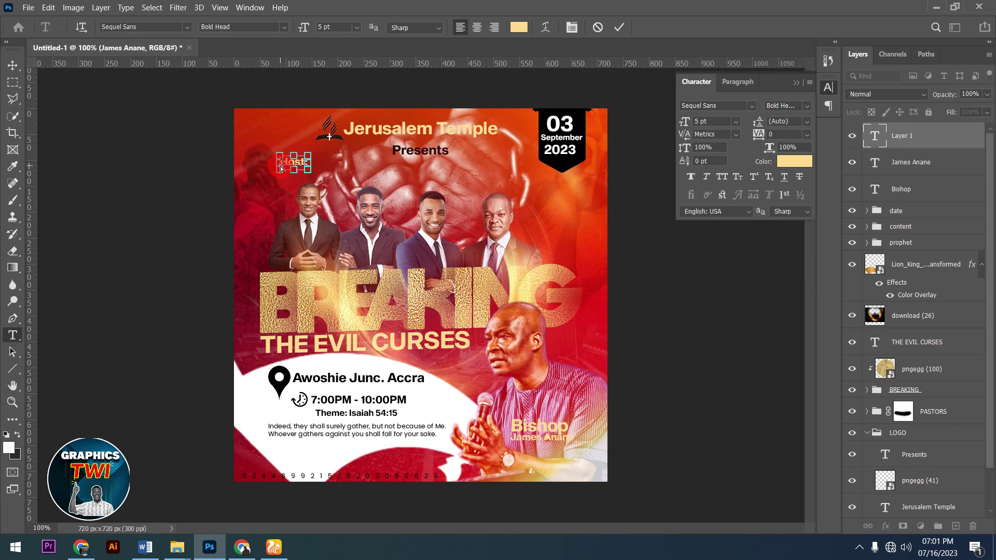
{"action": "key", "text": "ctrl+a"}
{"action": "left_click", "coordinate": [716, 107]}
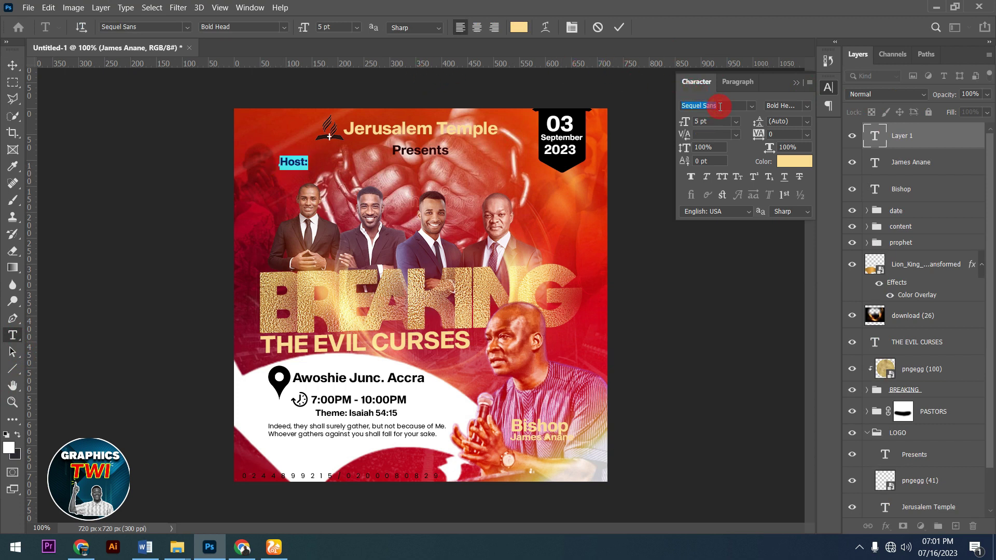
{"action": "type", "text": "angel"}
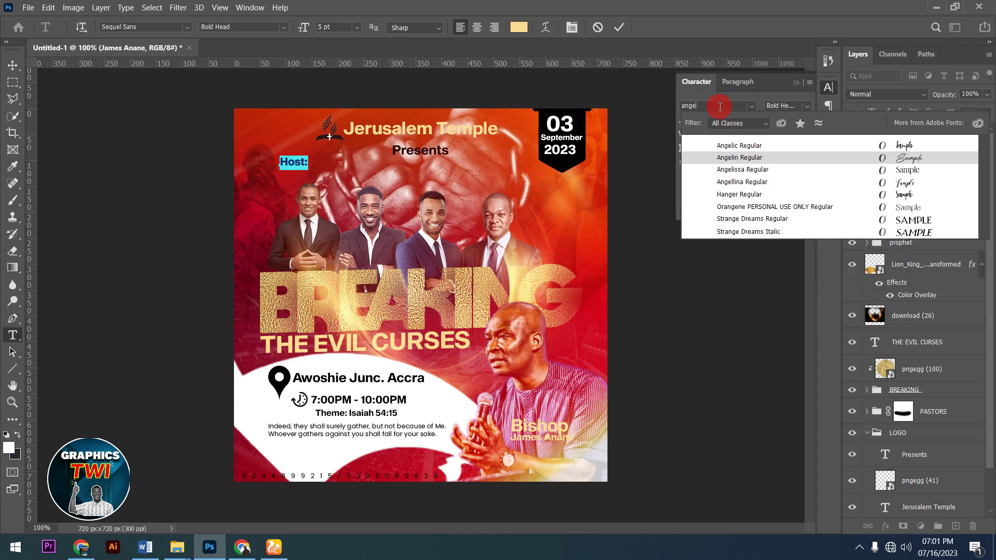
{"action": "type", "text": "in"}
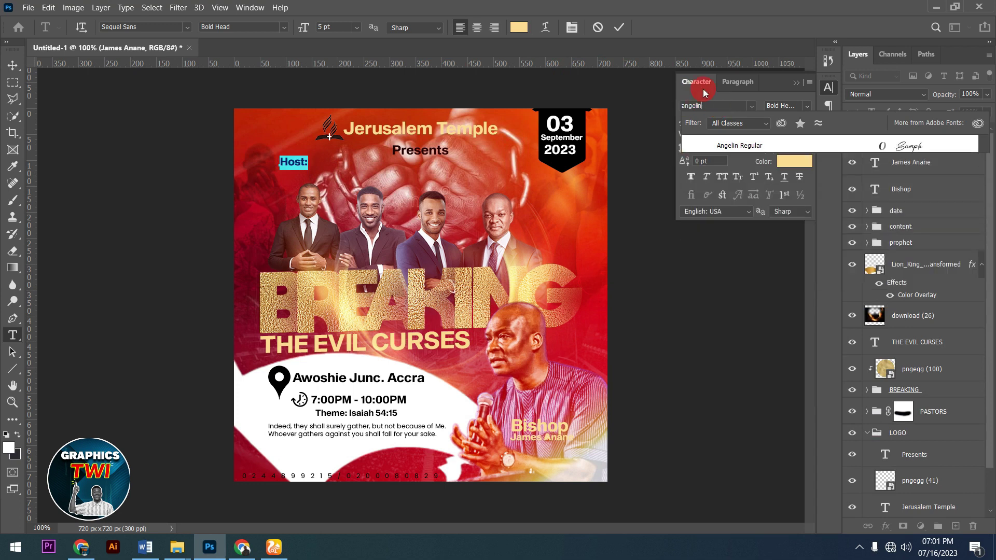
{"action": "left_click", "coordinate": [732, 144]}
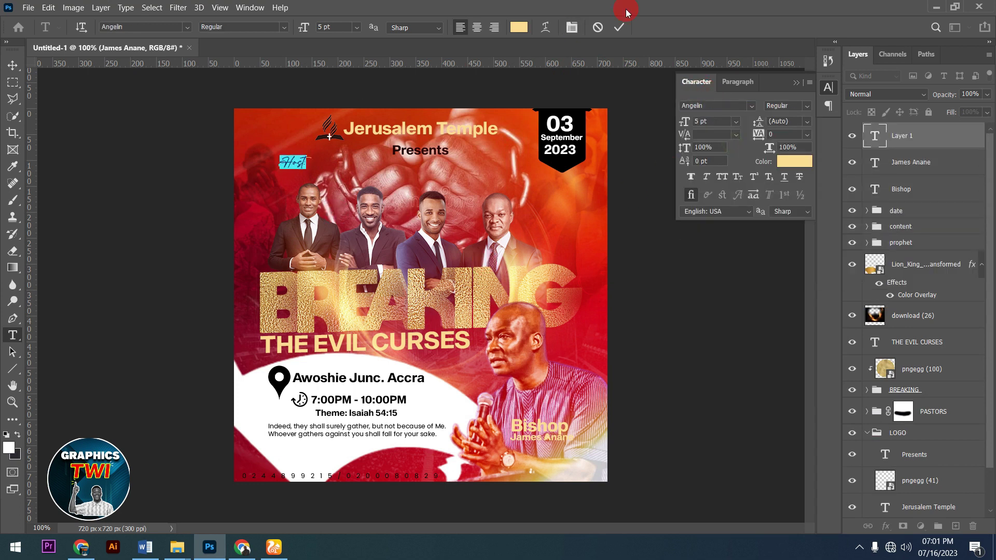
{"action": "left_click", "coordinate": [621, 28]}
Step: Move the Host: label beside the Bishop name
{"action": "left_click", "coordinate": [12, 65]}
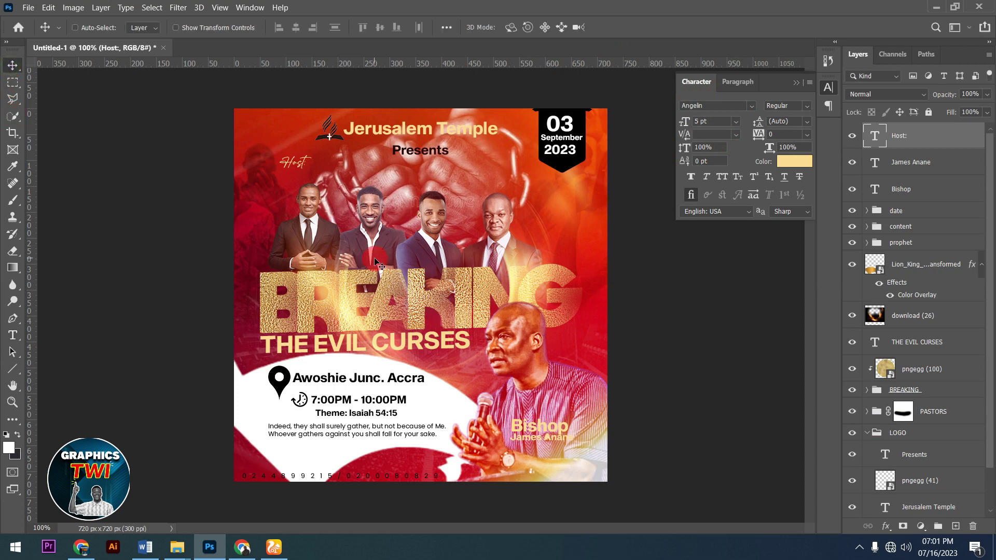
{"action": "left_click_drag", "start_coordinate": [295, 167], "coordinate": [559, 415]}
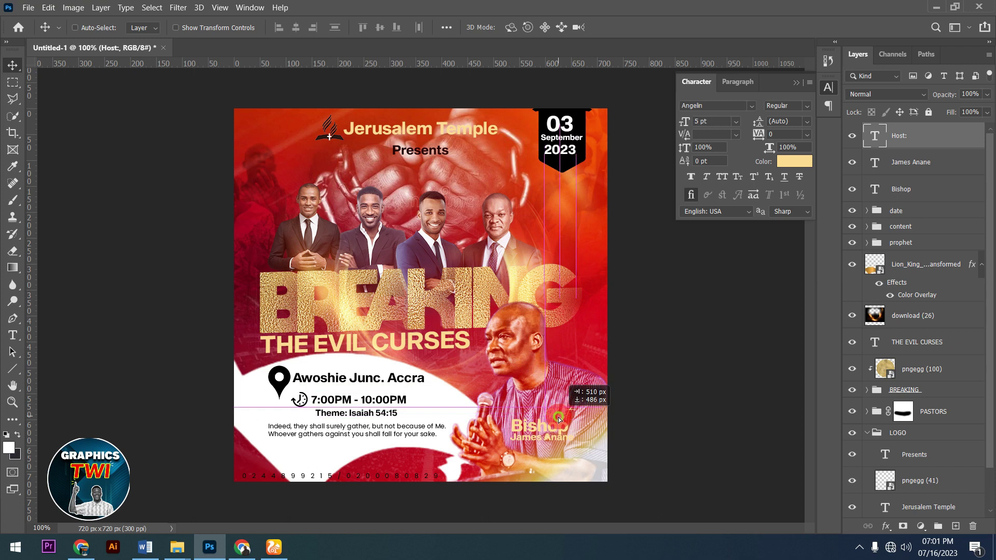
{"action": "left_click_drag", "start_coordinate": [559, 415], "coordinate": [558, 417]}
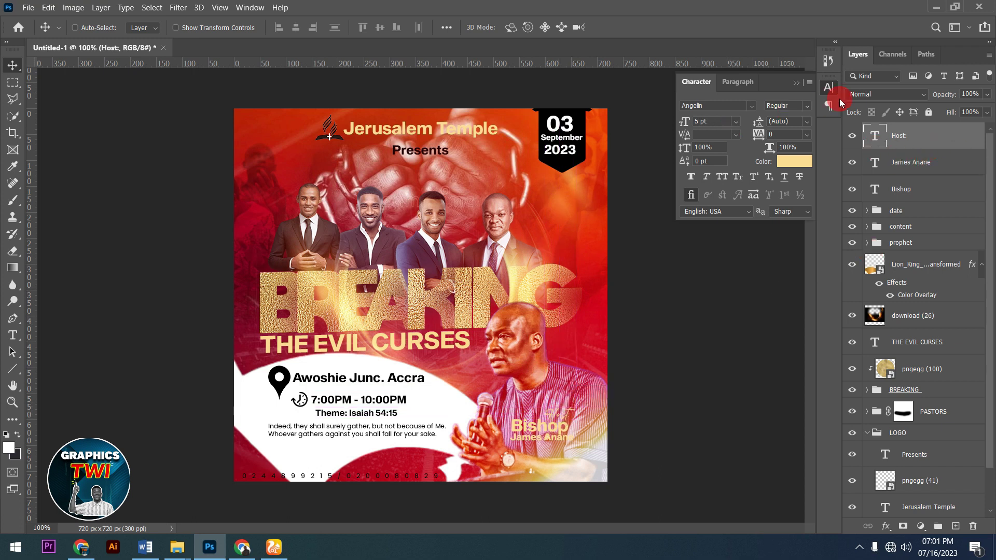
{"action": "left_click", "coordinate": [797, 83]}
Step: Group the Host:, name and Bishop layers and name the group 'biship'
{"action": "left_click", "coordinate": [911, 162], "text": "ctrl"}
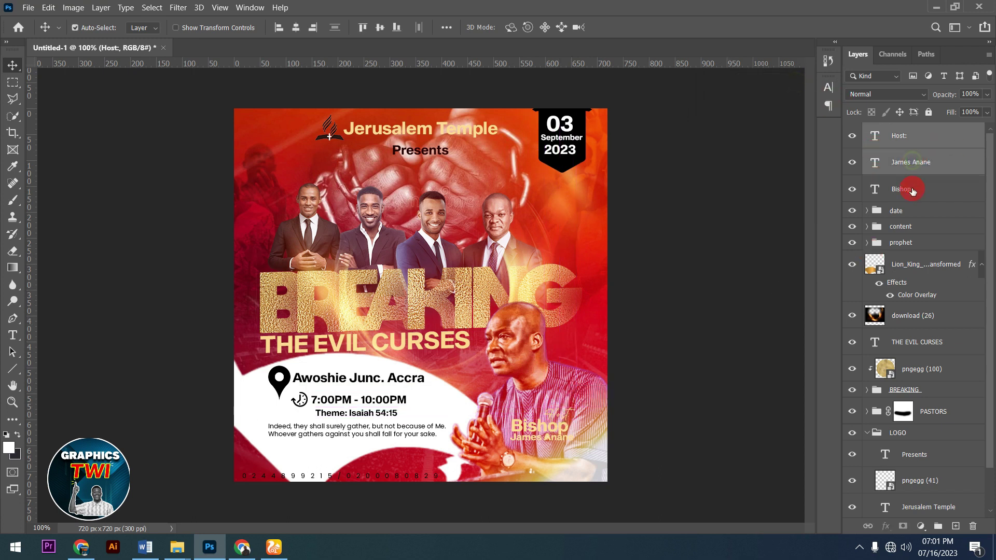
{"action": "left_click", "coordinate": [913, 190], "text": "ctrl"}
{"action": "key", "text": "ctrl+g"}
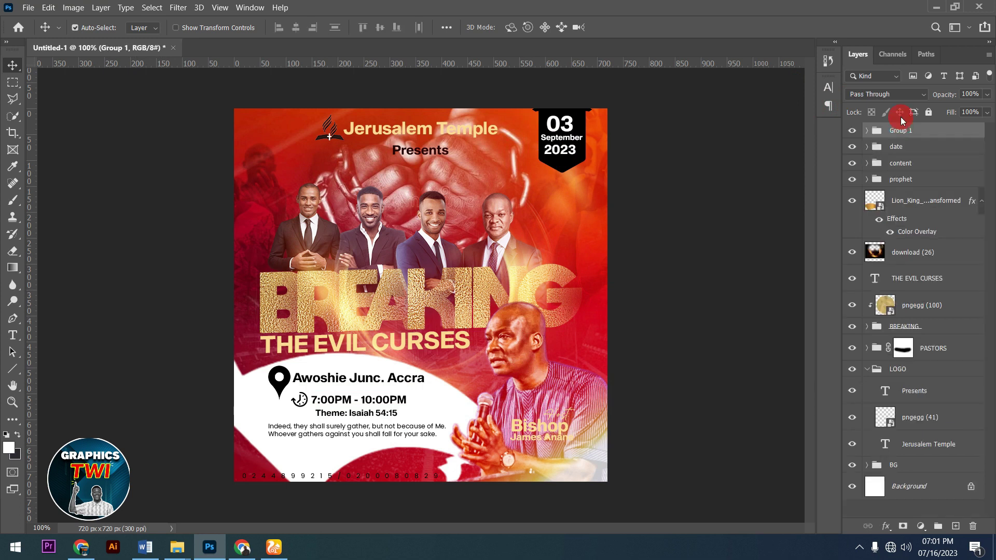
{"action": "double_click", "coordinate": [900, 131]}
{"action": "type", "text": "ip"}
{"action": "key", "text": "Return"}
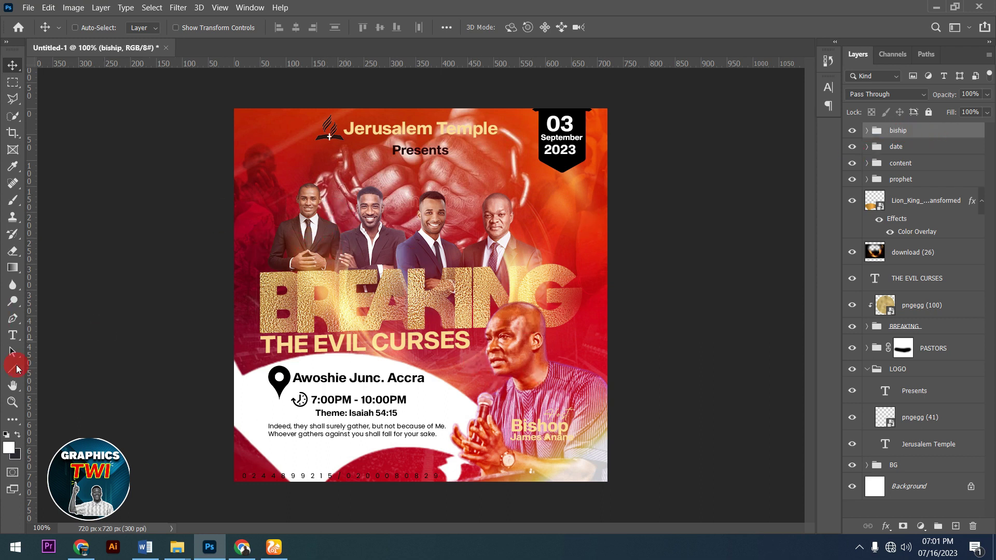
Step: Start a label above the leftmost pastor in the Sequel Sans Bold Head font
{"action": "left_click", "coordinate": [13, 336]}
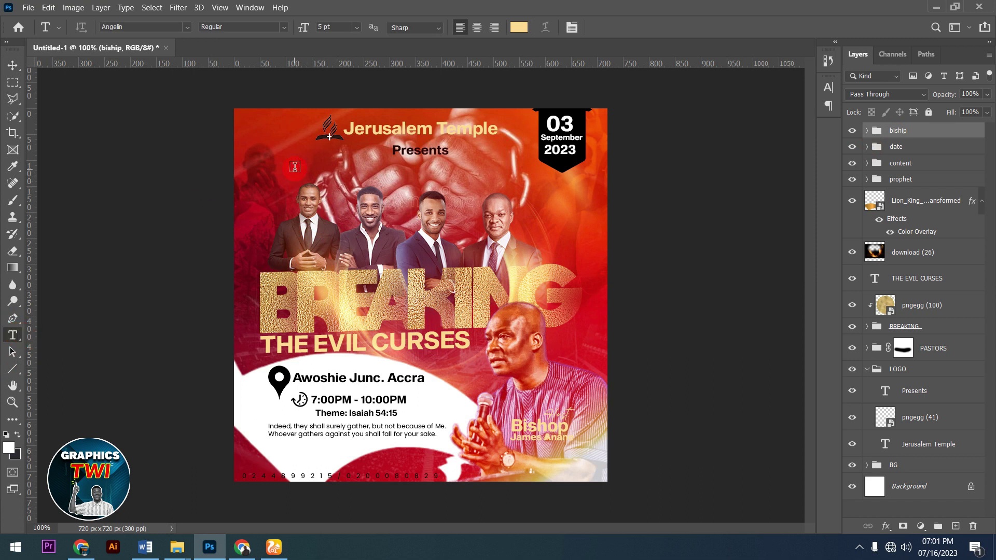
{"action": "left_click", "coordinate": [271, 154]}
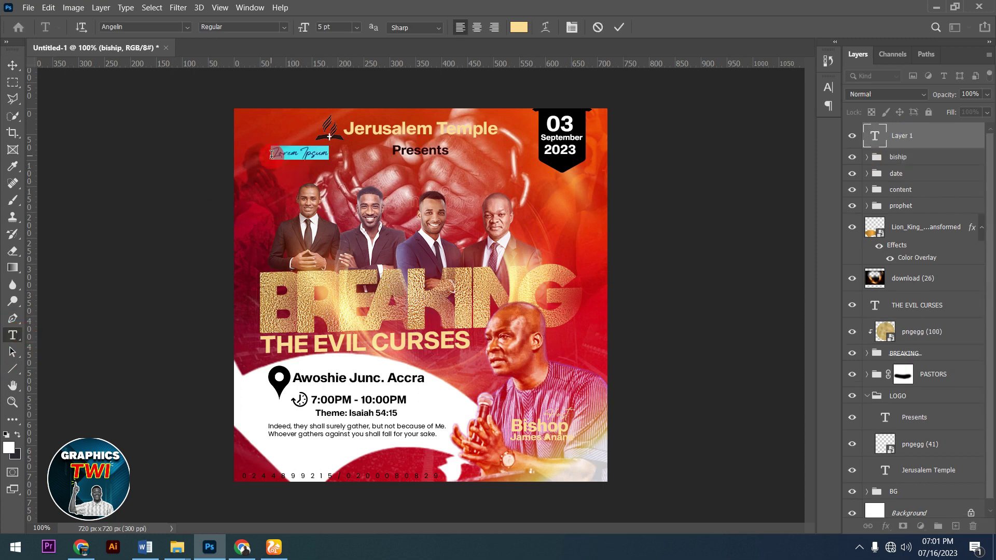
{"action": "type", "text": "M"}
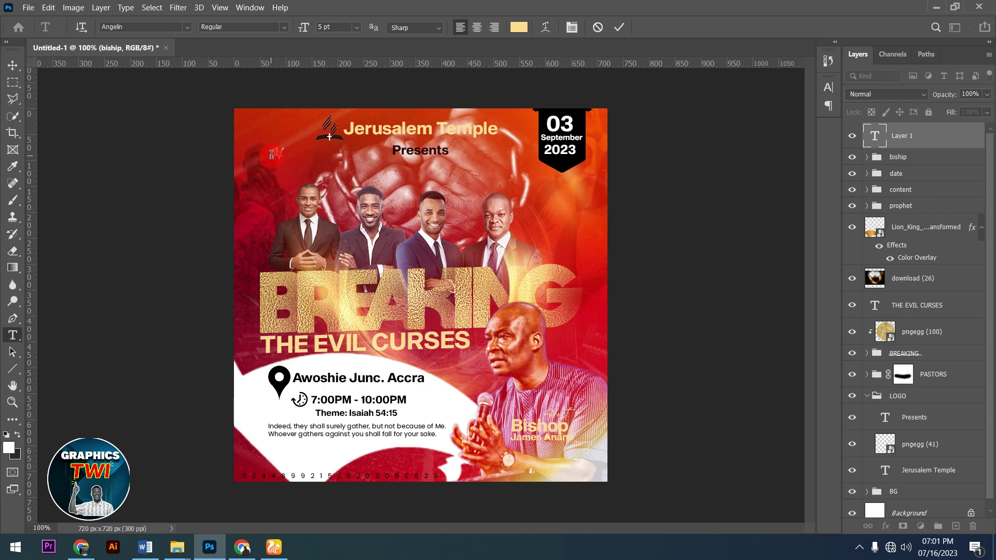
{"action": "left_click_drag", "start_coordinate": [272, 154], "coordinate": [296, 154]}
{"action": "left_click", "coordinate": [572, 27]}
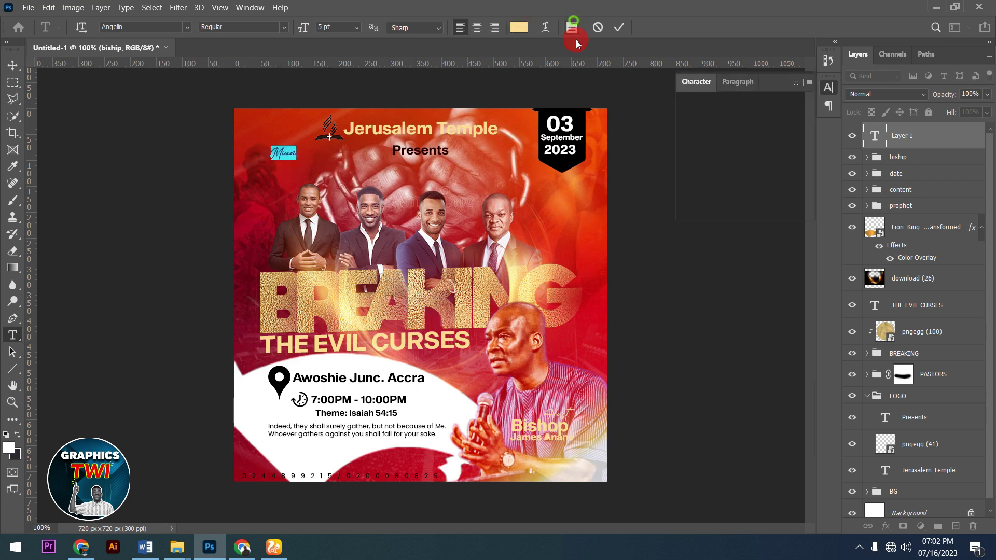
{"action": "left_click", "coordinate": [727, 106]}
{"action": "type", "text": "sequel"}
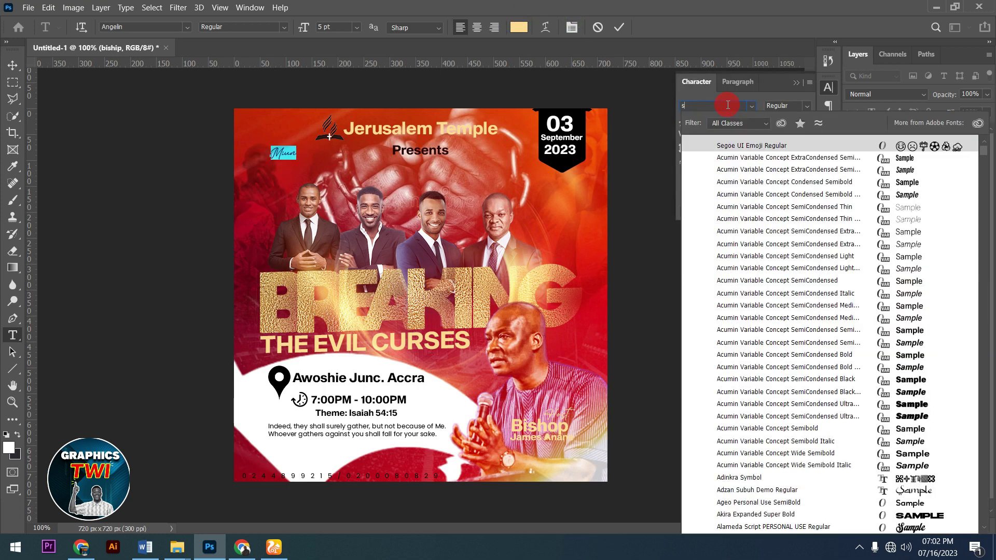
{"action": "left_click", "coordinate": [728, 142]}
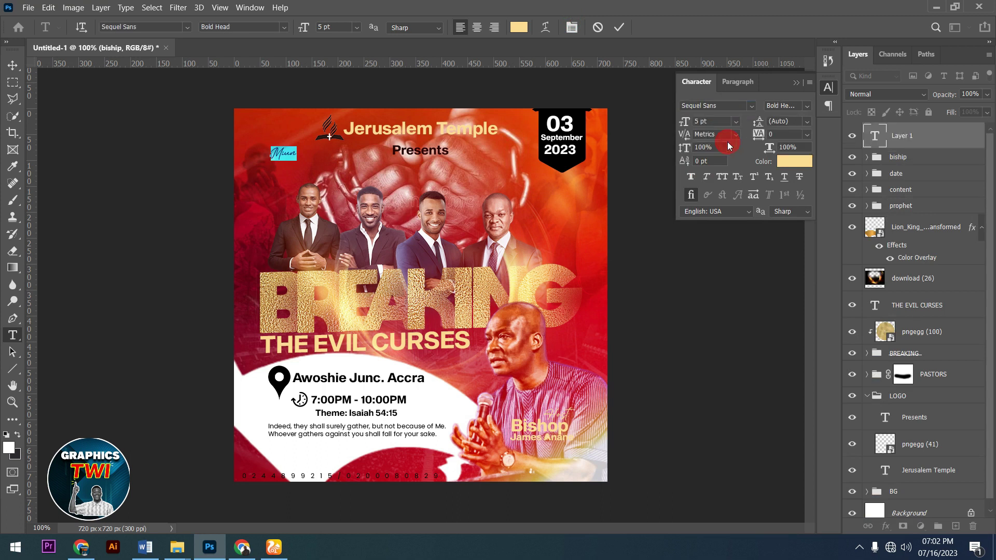
Step: Retype the label as 'Min' and commit it
{"action": "left_click", "coordinate": [283, 157]}
{"action": "left_click_drag", "start_coordinate": [284, 156], "coordinate": [234, 154]}
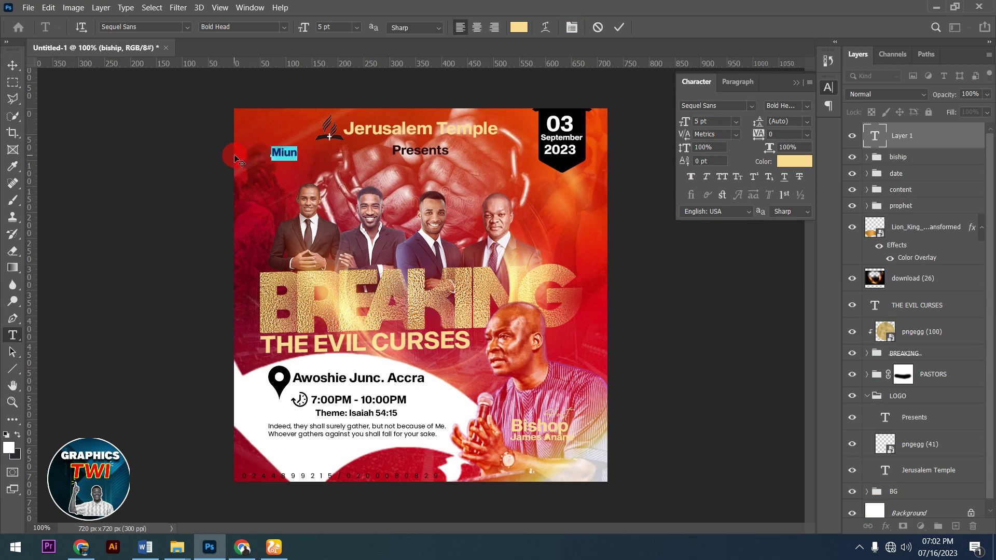
{"action": "type", "text": "Mi"}
{"action": "type", "text": "n"}
{"action": "left_click", "coordinate": [516, 31]}
{"action": "left_click", "coordinate": [558, 93]}
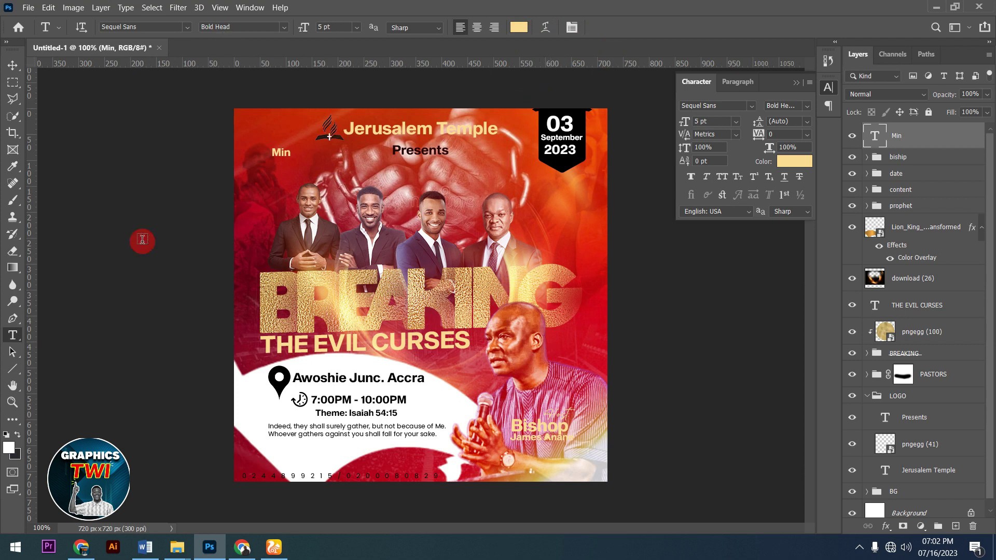
Step: Add the pastor's name below Min in white at 4 pt
{"action": "left_click", "coordinate": [250, 166]}
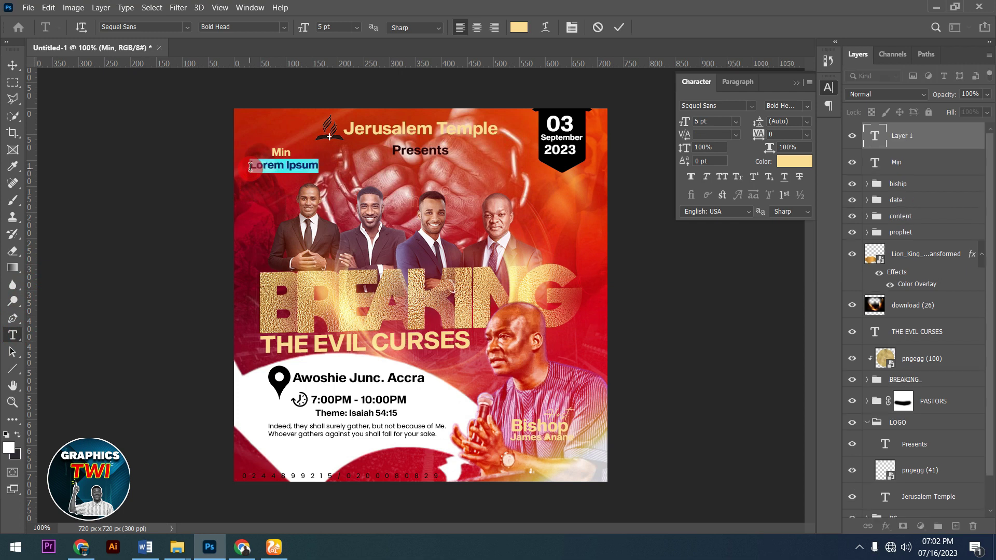
{"action": "type", "text": "Jo"}
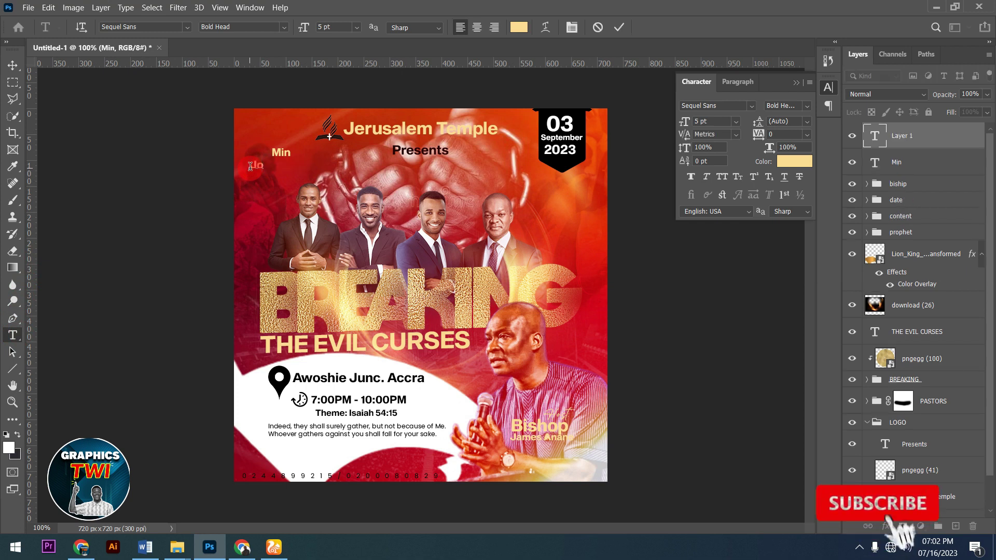
{"action": "type", "text": "hn K"}
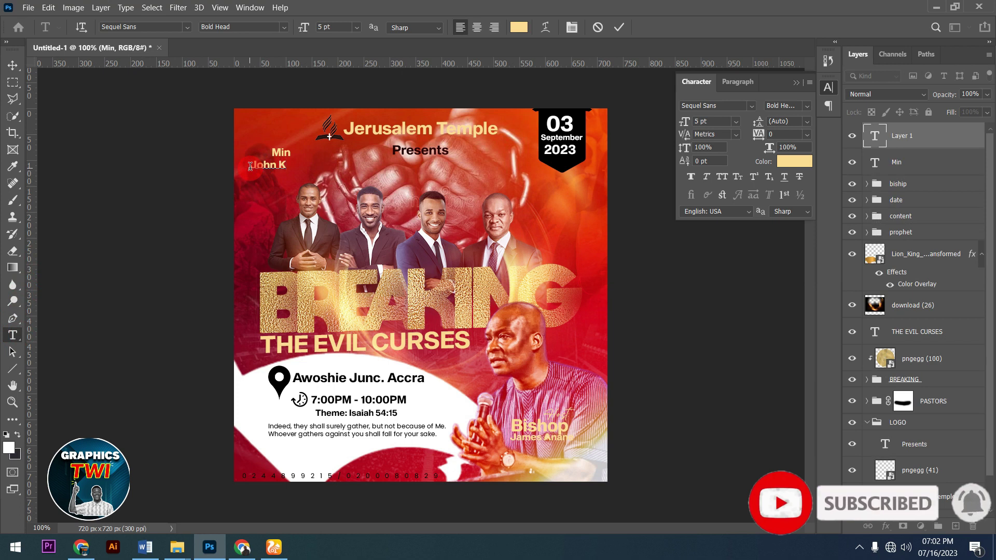
{"action": "type", "text": "u"}
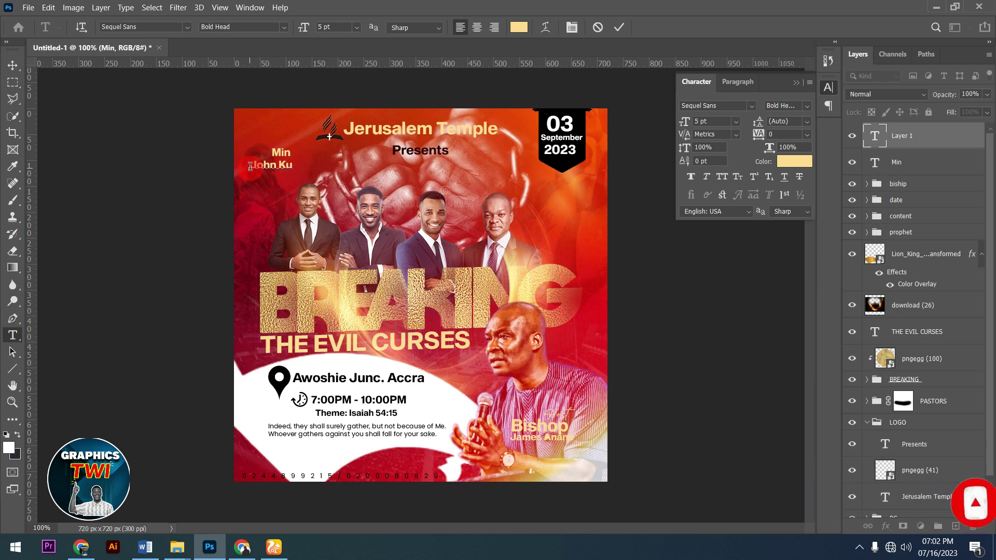
{"action": "type", "text": "dwo"}
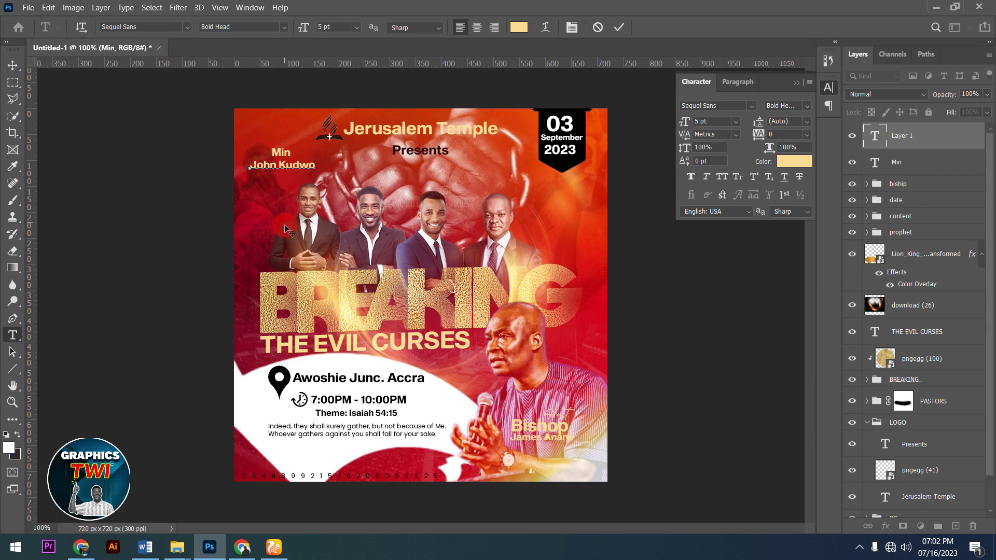
{"action": "key", "text": "ctrl+a"}
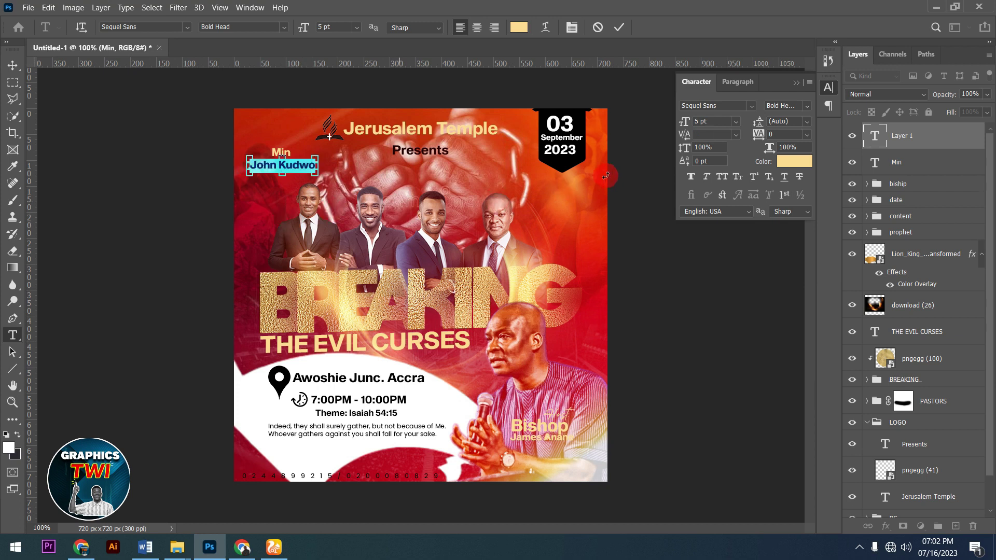
{"action": "left_click", "coordinate": [792, 160]}
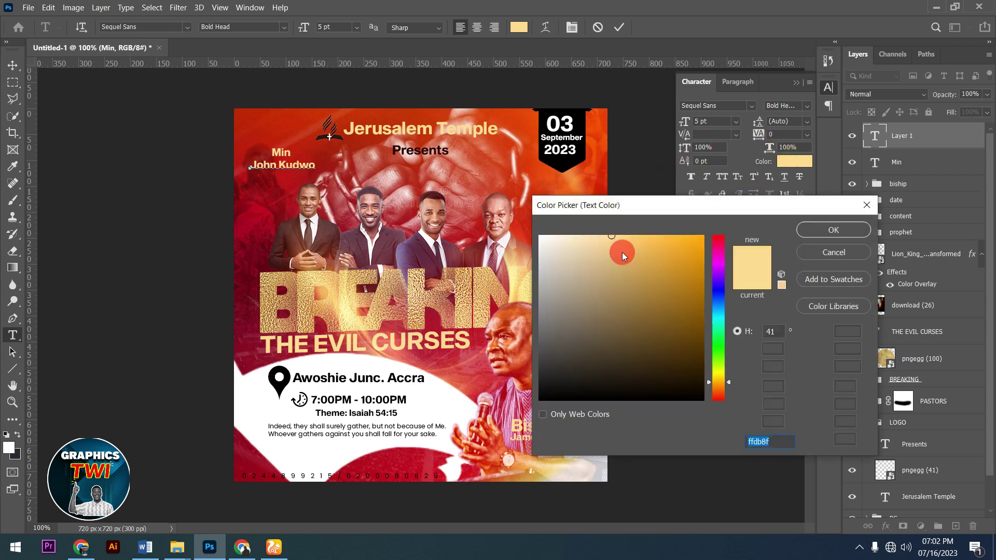
{"action": "left_click_drag", "start_coordinate": [548, 243], "coordinate": [539, 237]}
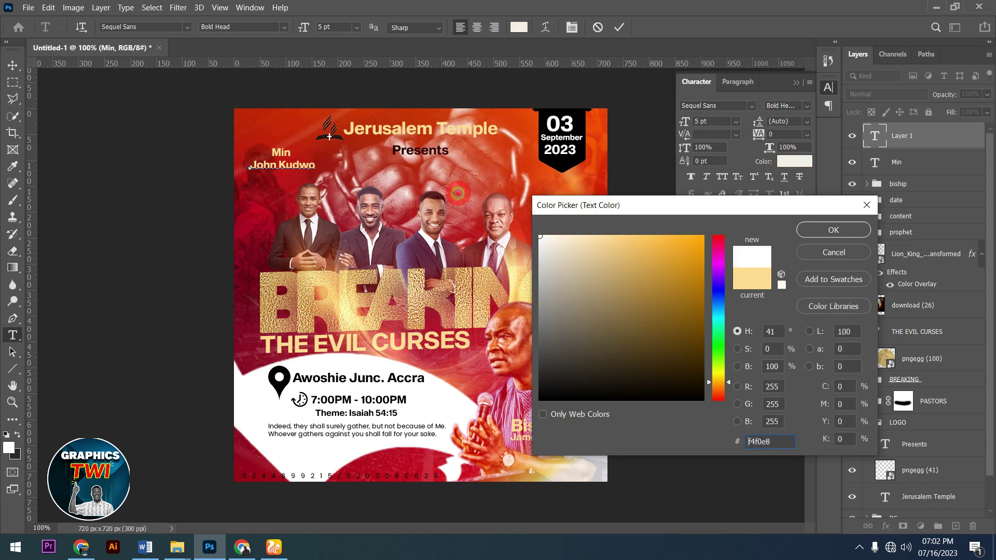
{"action": "left_click", "coordinate": [825, 229]}
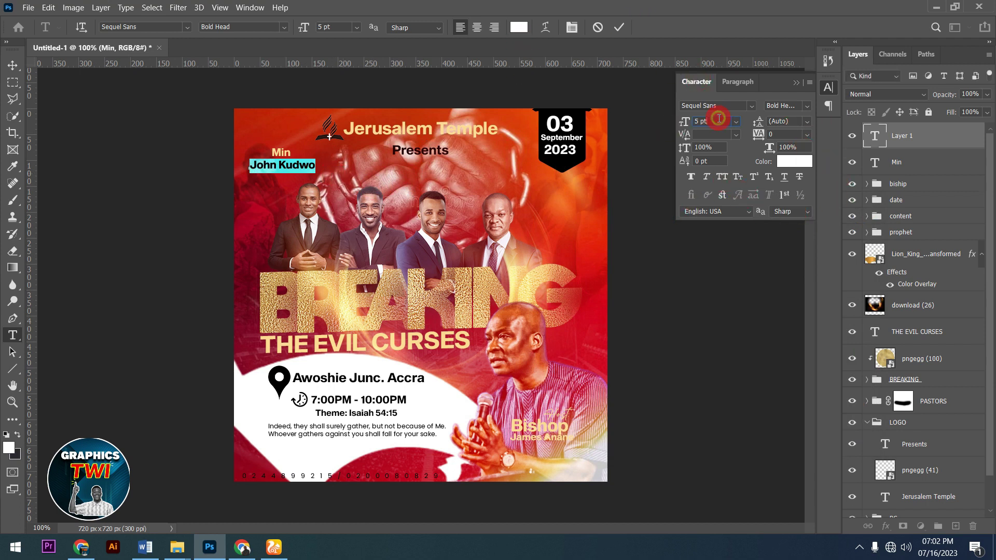
{"action": "key", "text": "Down"}
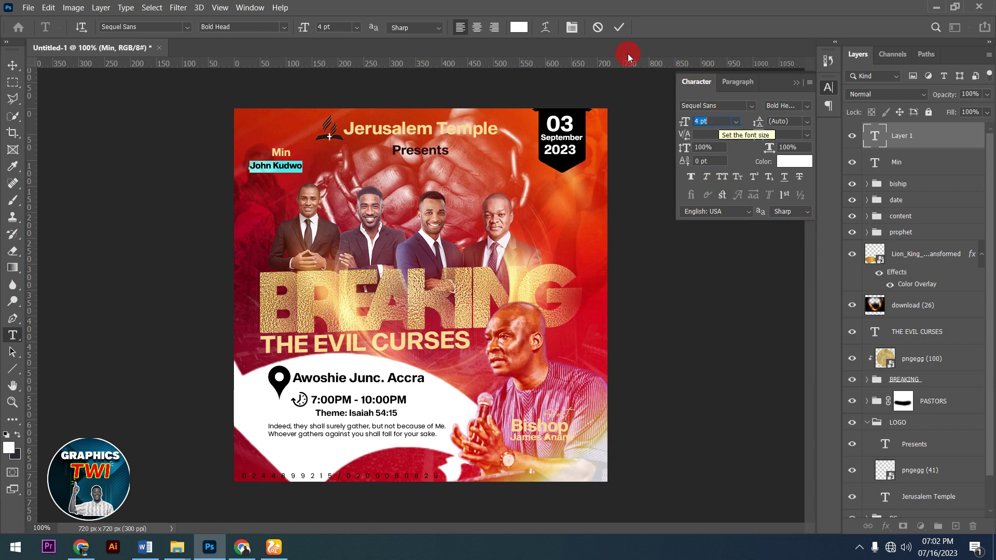
{"action": "left_click", "coordinate": [620, 26]}
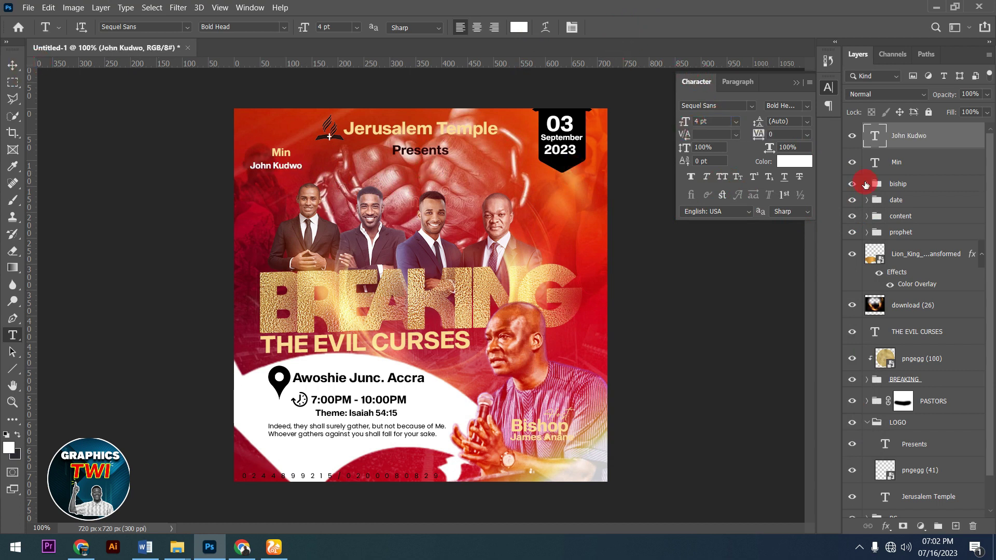
{"action": "left_click", "coordinate": [926, 173]}
{"action": "left_click", "coordinate": [12, 65]}
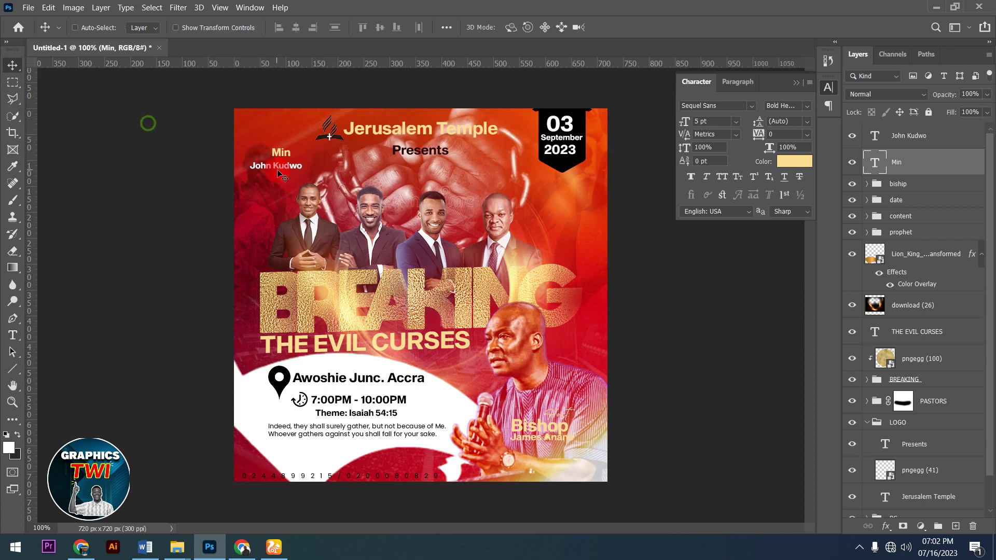
Step: Line up the Min caption under the first pastor and group its two lines
{"action": "left_click_drag", "start_coordinate": [295, 158], "coordinate": [281, 157]}
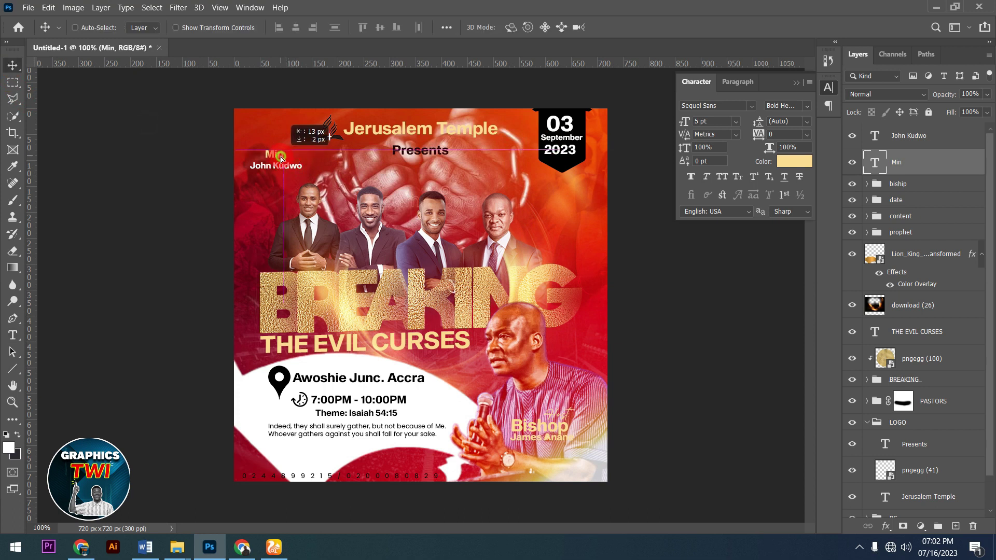
{"action": "left_click", "coordinate": [903, 137], "text": "ctrl"}
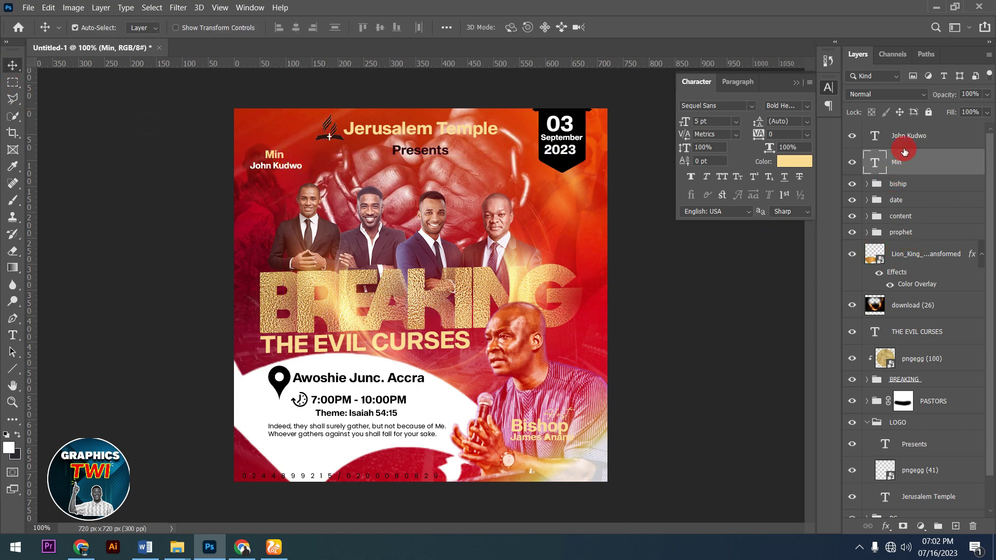
{"action": "left_click_drag", "start_coordinate": [281, 164], "coordinate": [313, 260]}
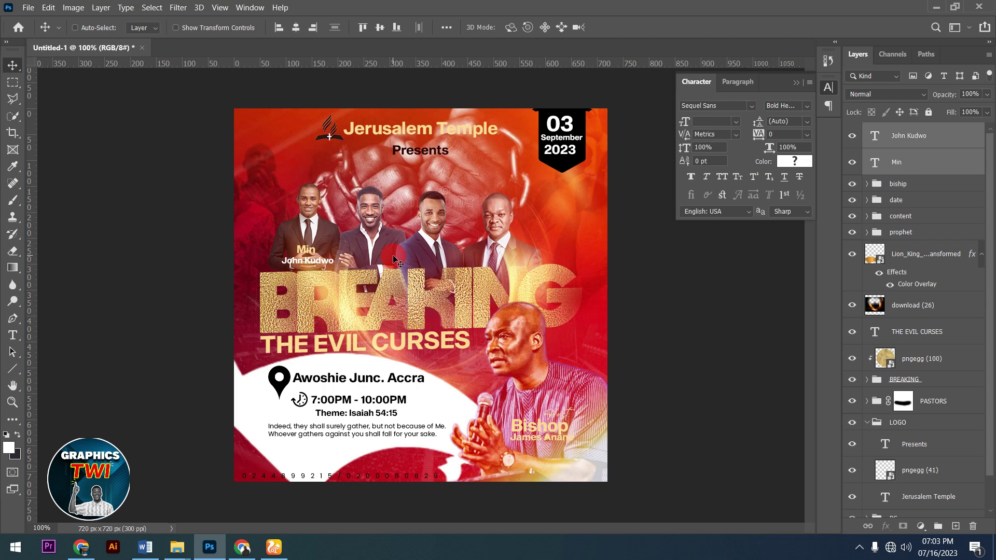
{"action": "key", "text": "Up"}
{"action": "key", "text": "Up"}
{"action": "key", "text": "Up"}
{"action": "key", "text": "Up"}
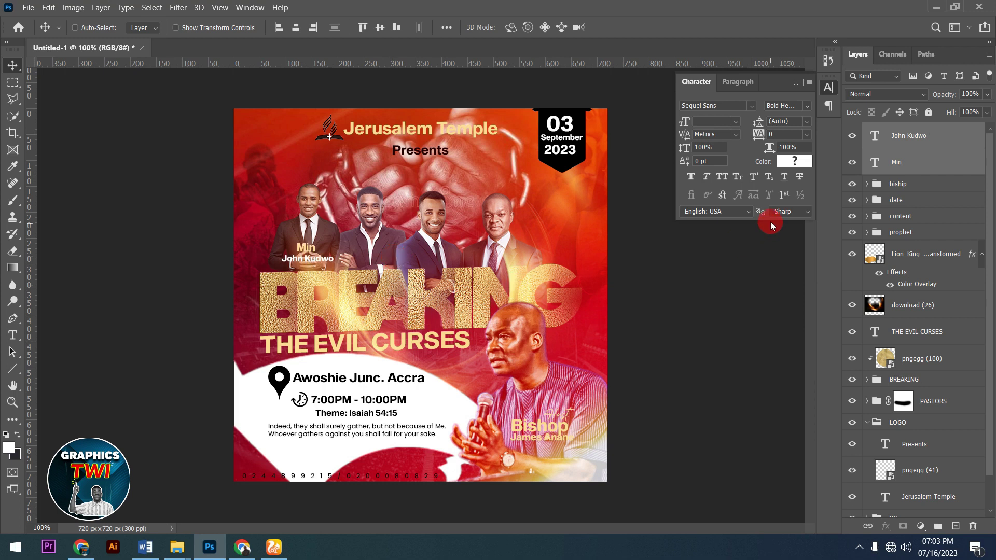
{"action": "key", "text": "ctrl+g"}
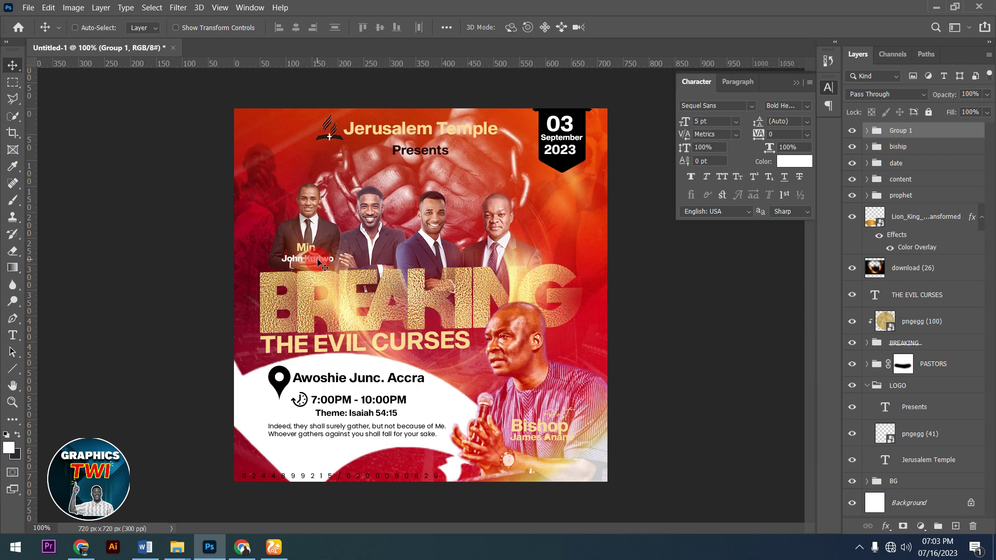
Step: Copy the caption under the second pastor and replace it with his name
{"action": "left_click_drag", "start_coordinate": [314, 260], "coordinate": [356, 263]}
{"action": "left_click", "coordinate": [13, 335]}
{"action": "left_click", "coordinate": [346, 257]}
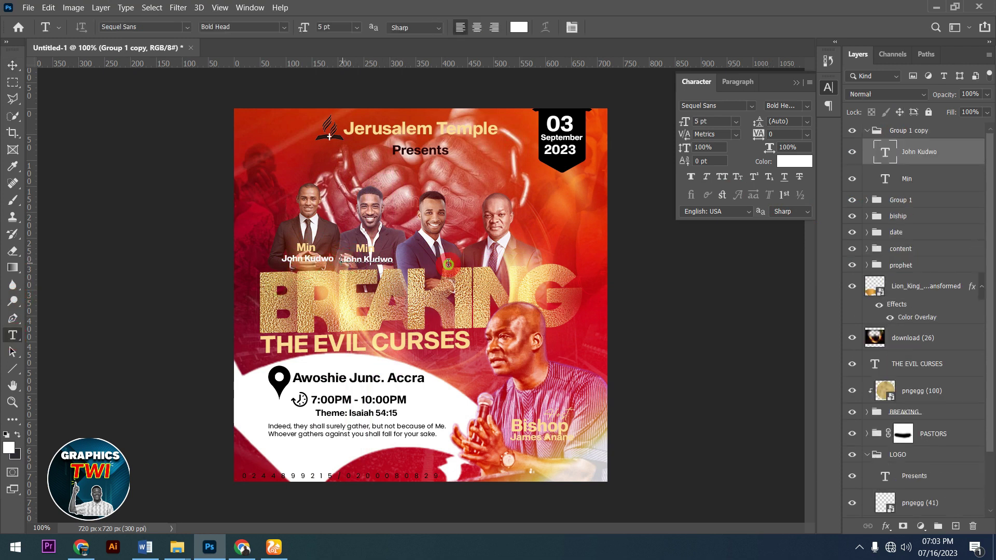
{"action": "left_click_drag", "start_coordinate": [342, 259], "coordinate": [468, 267]}
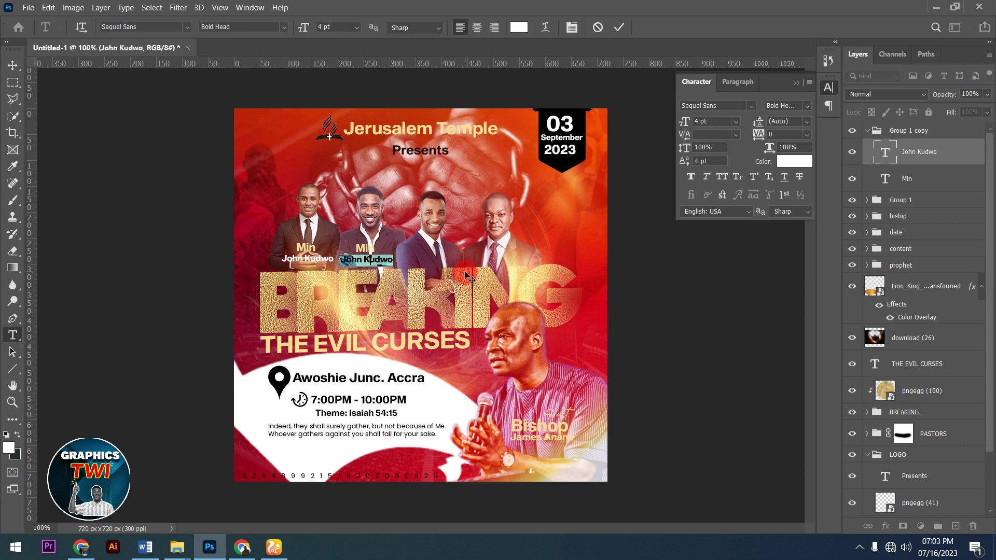
{"action": "key", "text": "BackSpace"}
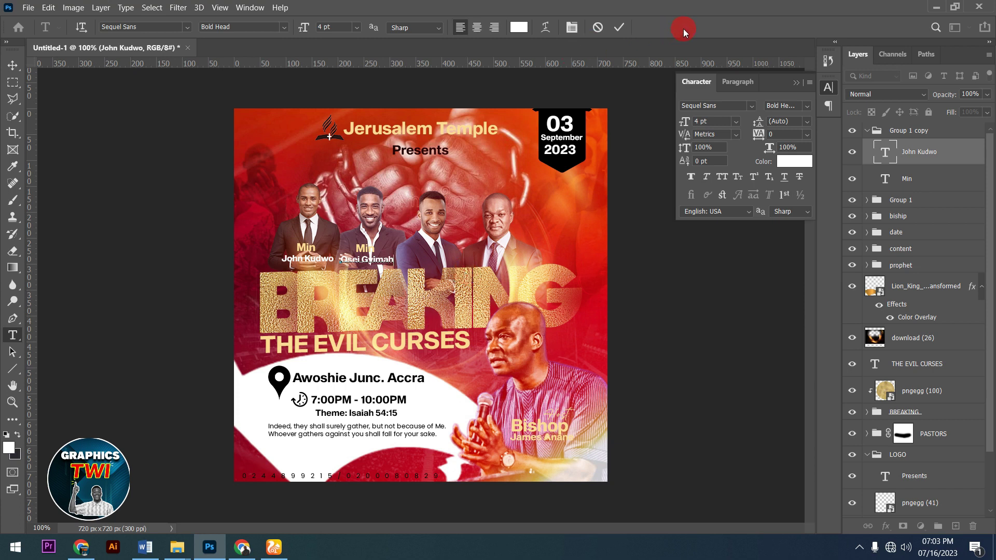
{"action": "left_click", "coordinate": [619, 28]}
{"action": "left_click", "coordinate": [882, 130]}
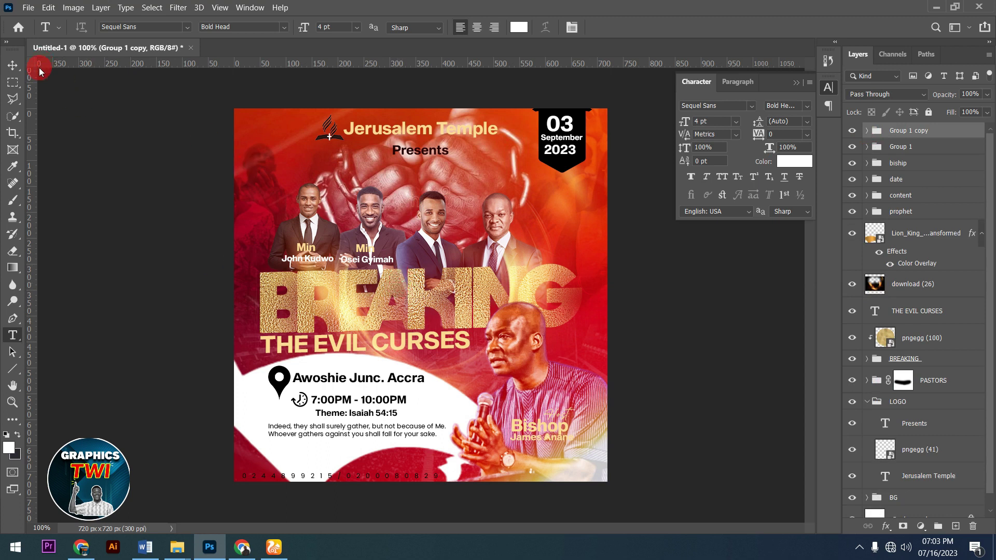
{"action": "left_click", "coordinate": [13, 66]}
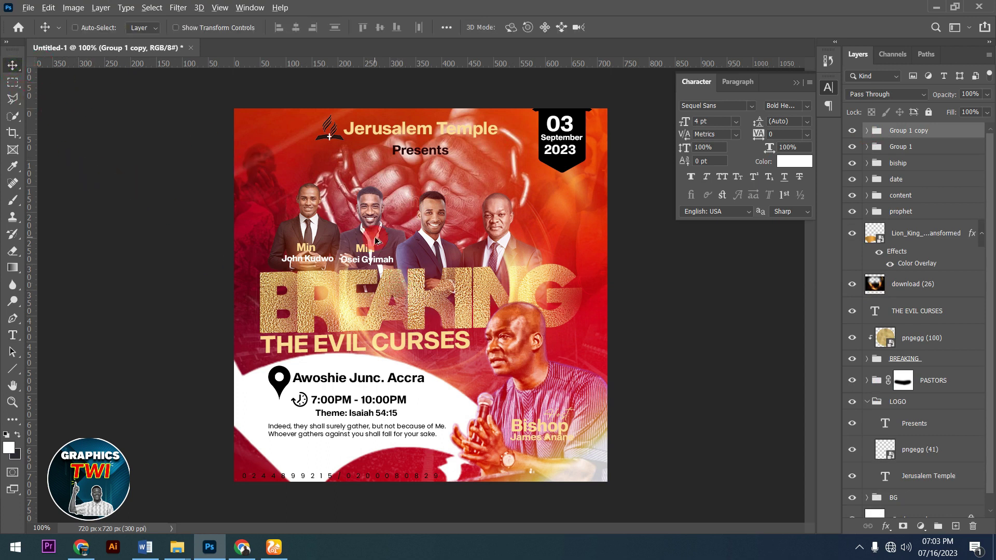
Step: Copy the caption under the third pastor and retype it with his name
{"action": "left_click_drag", "start_coordinate": [378, 265], "coordinate": [436, 263]}
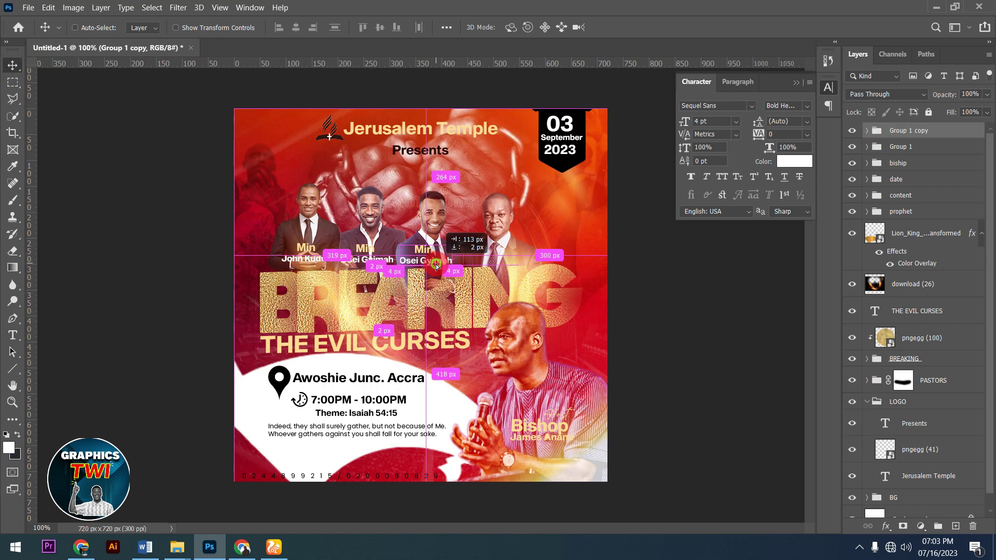
{"action": "left_click_drag", "start_coordinate": [387, 308], "coordinate": [380, 311]}
{"action": "key", "text": "Right"}
{"action": "key", "text": "Right"}
{"action": "key", "text": "Right"}
{"action": "key", "text": "Right"}
{"action": "key", "text": "Right"}
{"action": "key", "text": "Right"}
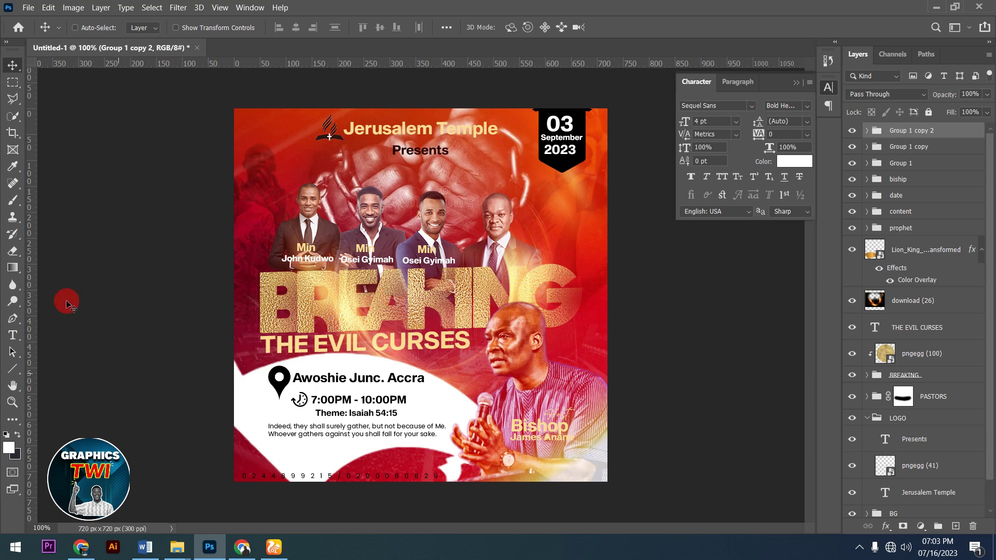
{"action": "left_click", "coordinate": [13, 335]}
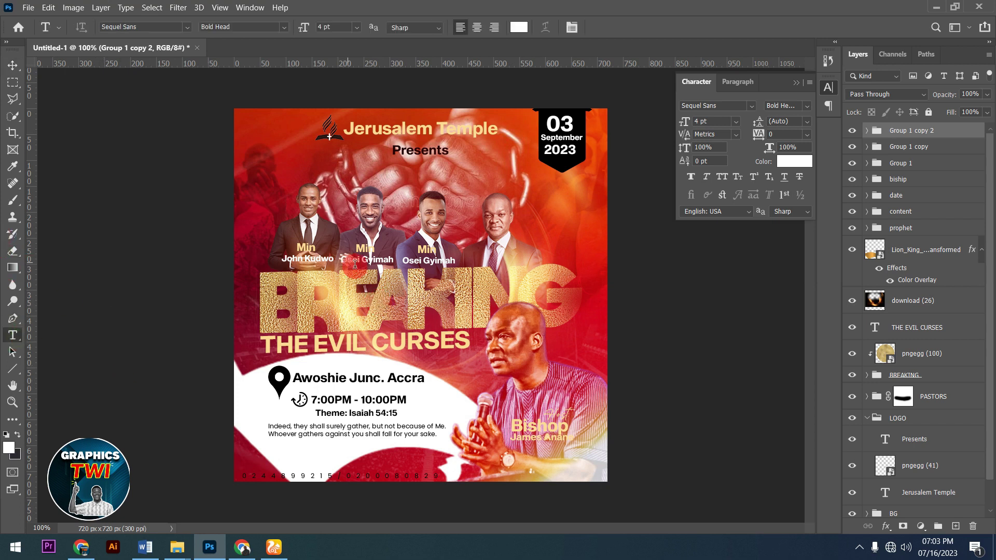
{"action": "triple_click", "coordinate": [406, 260]}
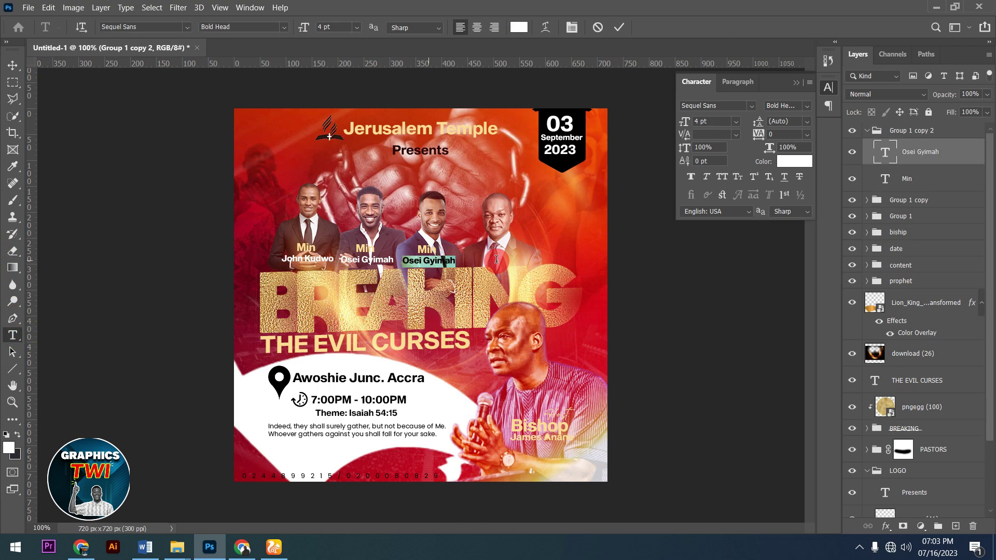
{"action": "type", "text": "O"}
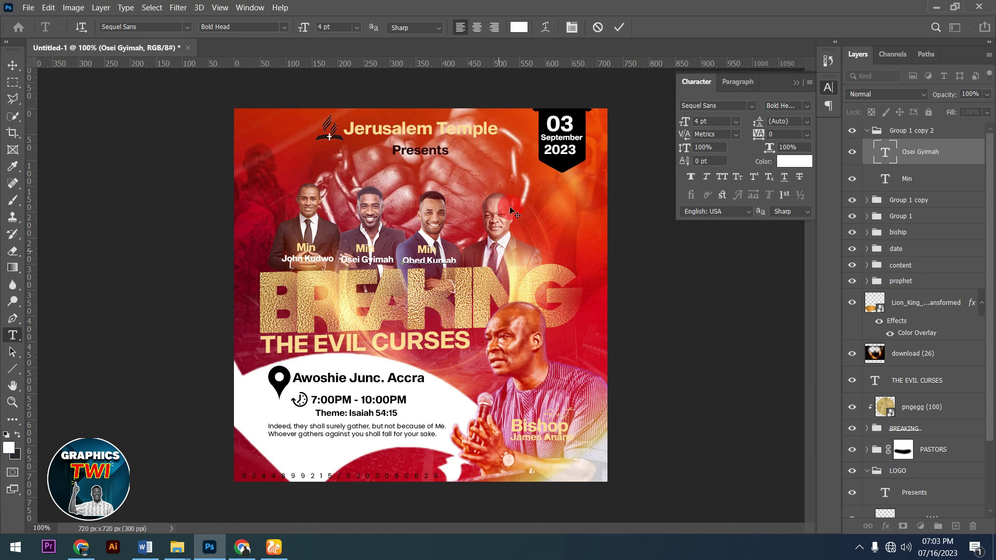
{"action": "left_click", "coordinate": [619, 27]}
{"action": "left_click", "coordinate": [864, 130]}
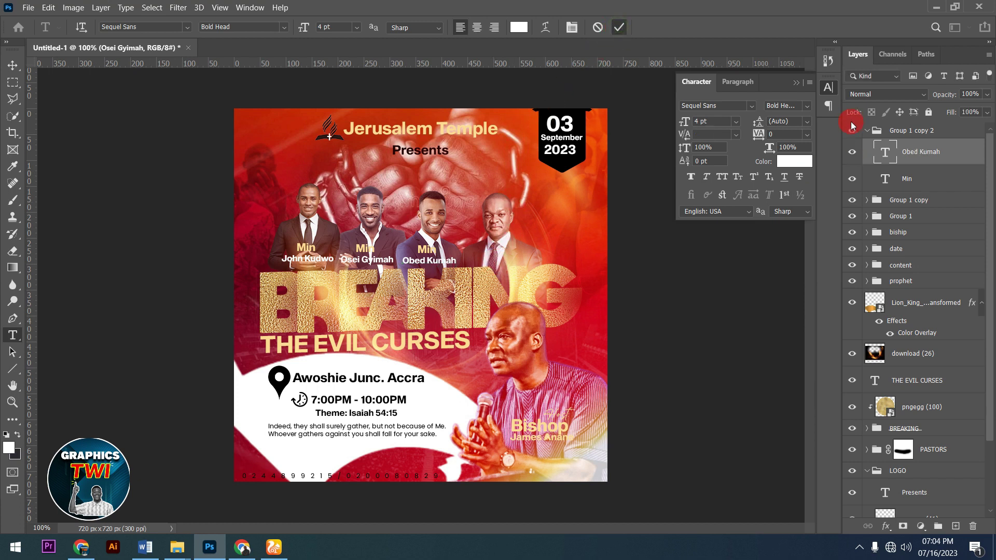
{"action": "left_click", "coordinate": [867, 131]}
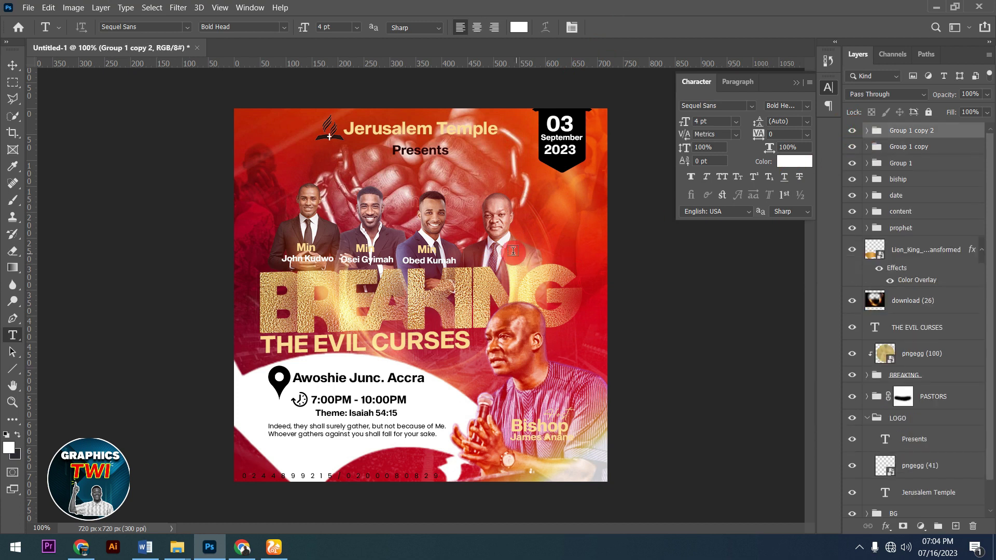
Step: Copy the caption under the fourth pastor and retype it with his name
{"action": "left_click", "coordinate": [20, 65]}
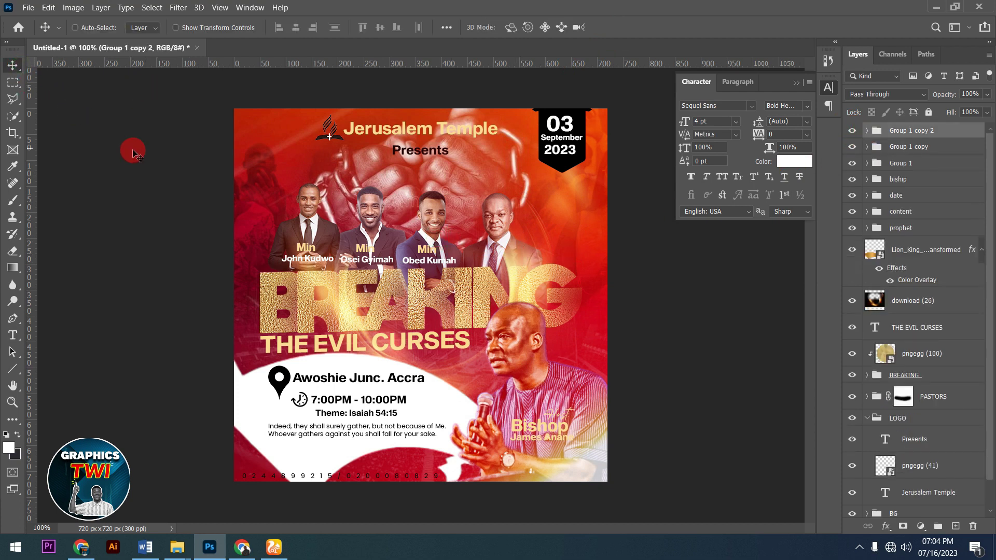
{"action": "left_click", "coordinate": [426, 251]}
{"action": "left_click_drag", "start_coordinate": [427, 253], "coordinate": [500, 253]}
{"action": "key", "text": "ctrl+j"}
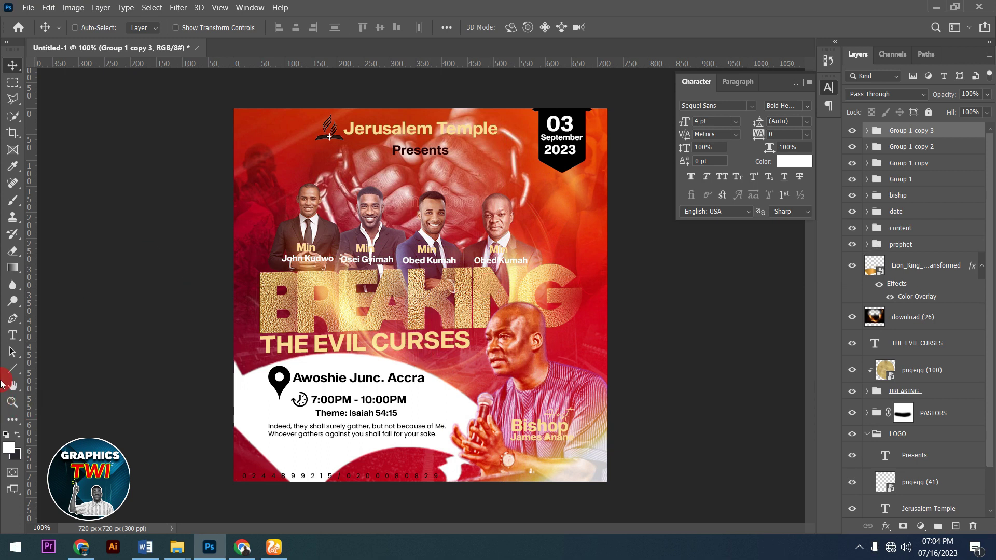
{"action": "left_click", "coordinate": [12, 335]}
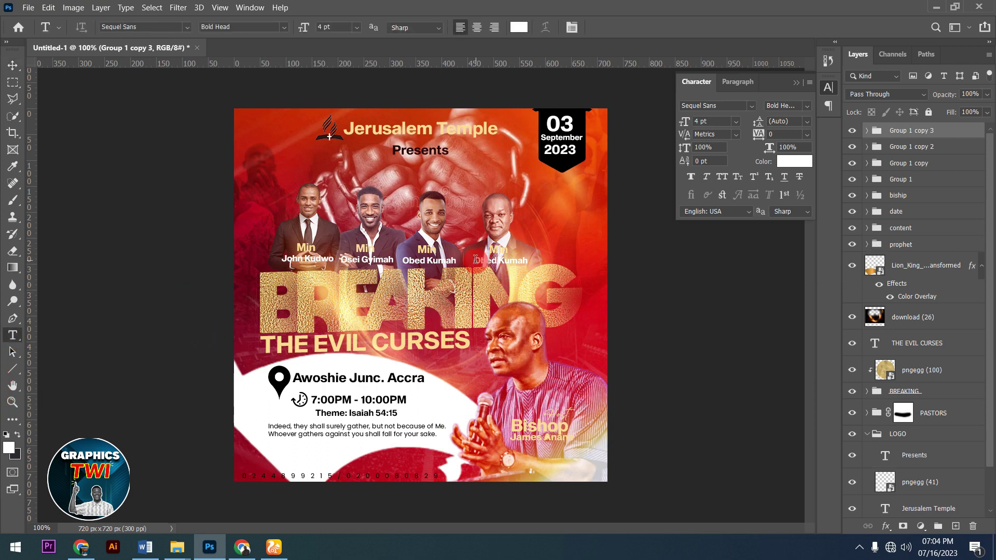
{"action": "left_click_drag", "start_coordinate": [473, 261], "coordinate": [562, 272]}
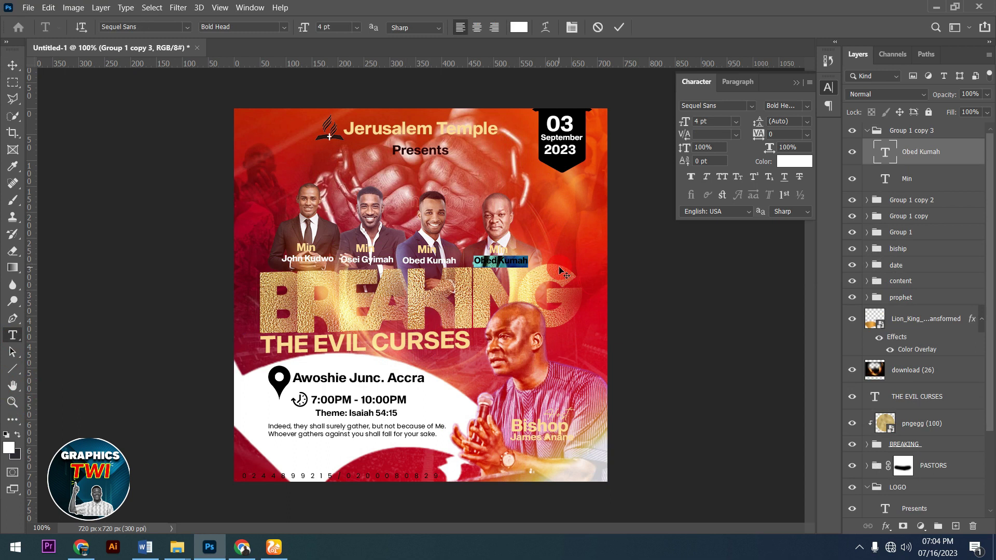
{"action": "type", "text": "Kofi Annan"}
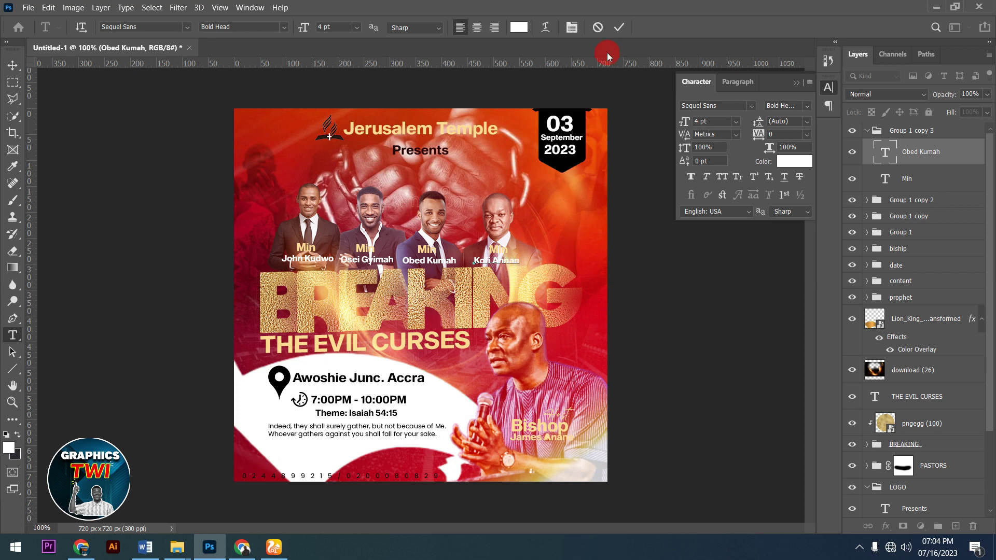
{"action": "left_click", "coordinate": [775, 67]}
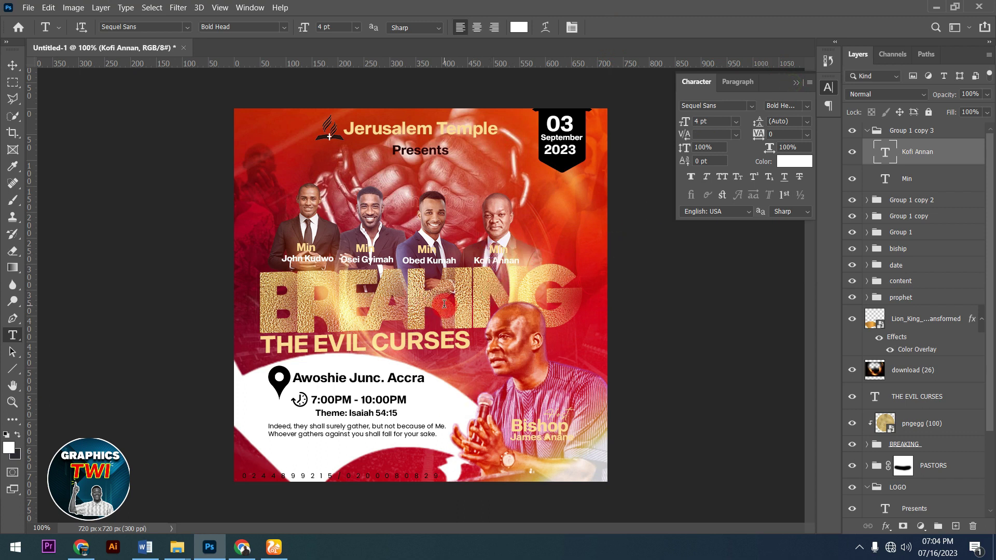
{"action": "left_click", "coordinate": [866, 132]}
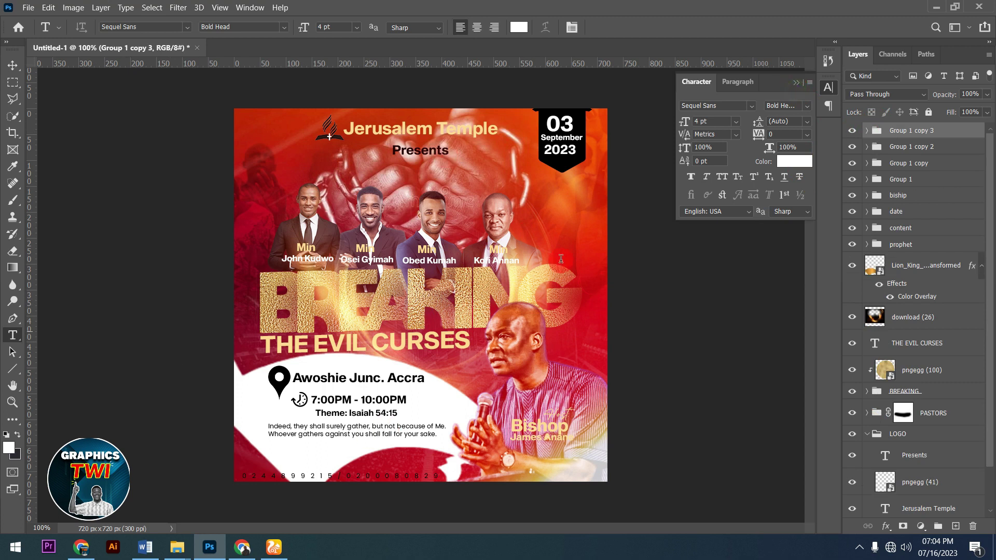
{"action": "left_click", "coordinate": [791, 85]}
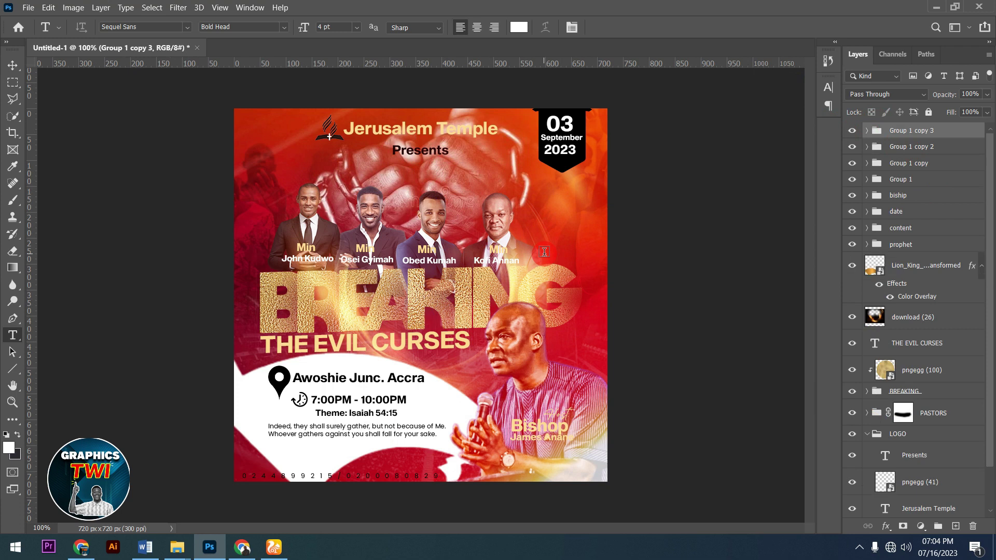
Step: Select the four caption groups together with the PASTORS photo group
{"action": "left_click", "coordinate": [909, 147], "text": "shift"}
{"action": "left_click", "coordinate": [922, 172], "text": "shift"}
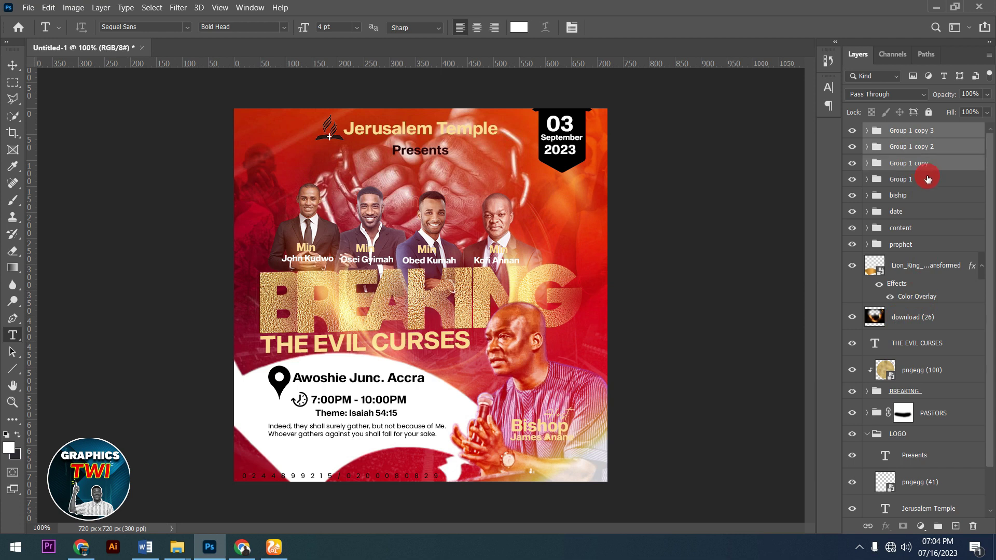
{"action": "left_click", "coordinate": [926, 182], "text": "shift"}
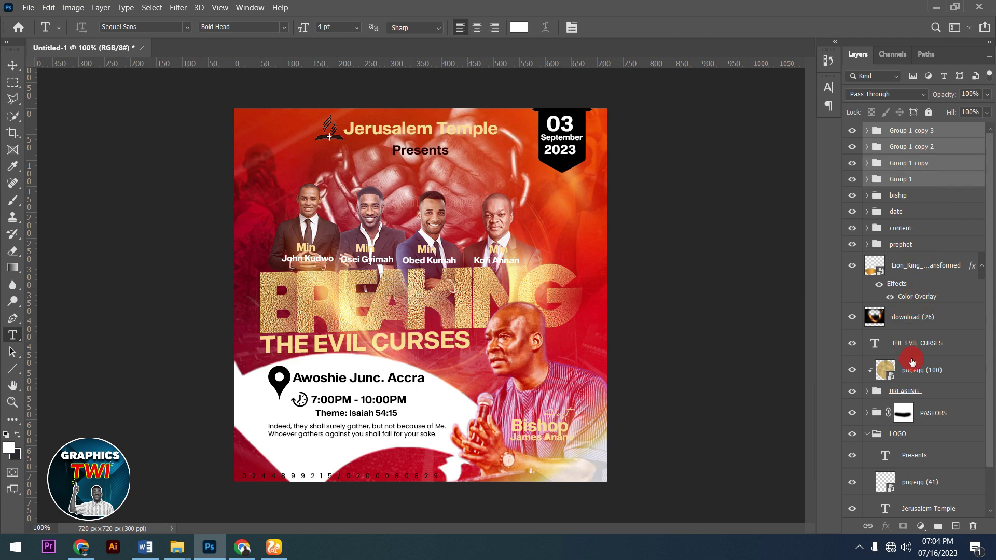
{"action": "scroll", "coordinate": [923, 344], "scroll_direction": "down", "scroll_amount": 1}
{"action": "scroll", "coordinate": [922, 348], "scroll_direction": "down", "scroll_amount": 1}
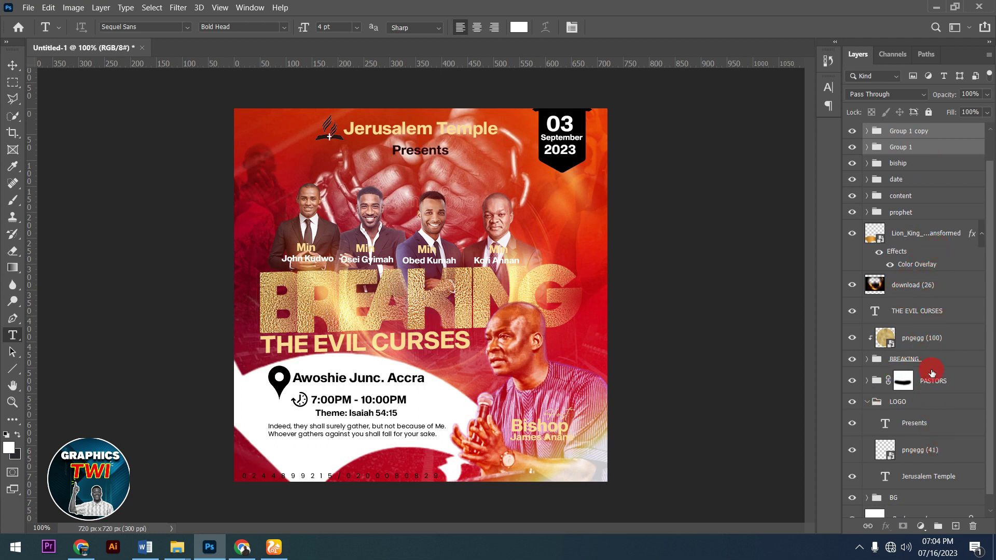
{"action": "scroll", "coordinate": [932, 373], "scroll_direction": "down", "scroll_amount": 1}
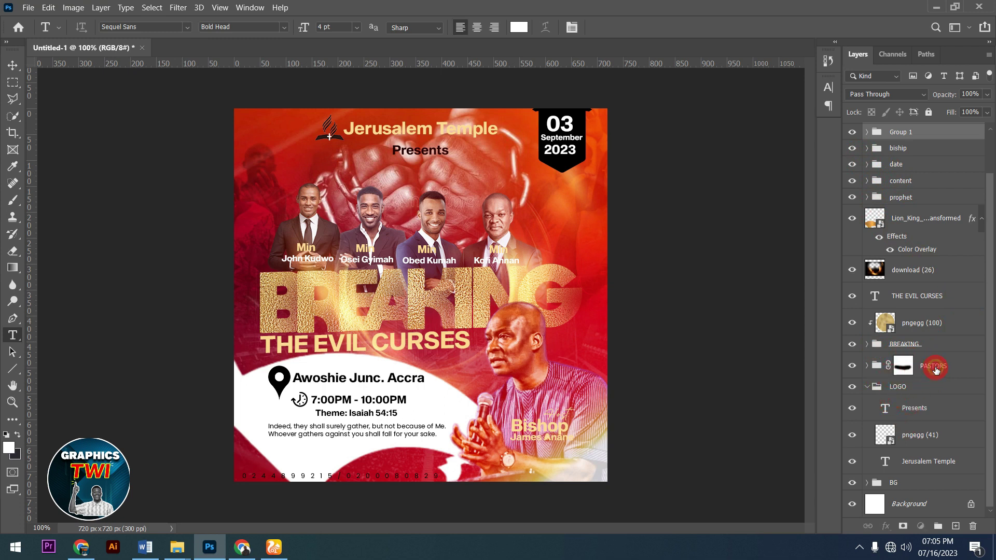
{"action": "left_click", "coordinate": [922, 369]}
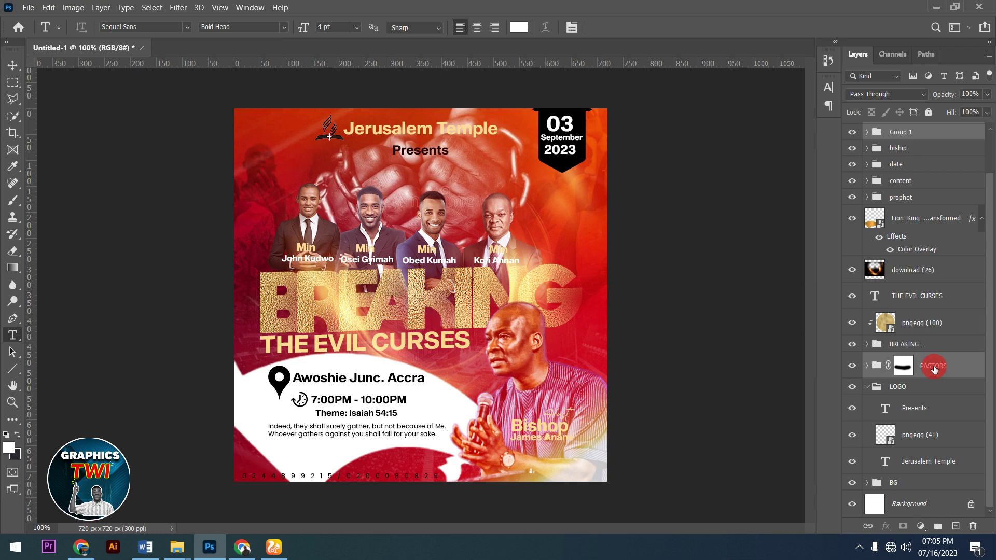
Step: Skew the pastors group so its right side rises about 2°
{"action": "key", "text": "ctrl+t"}
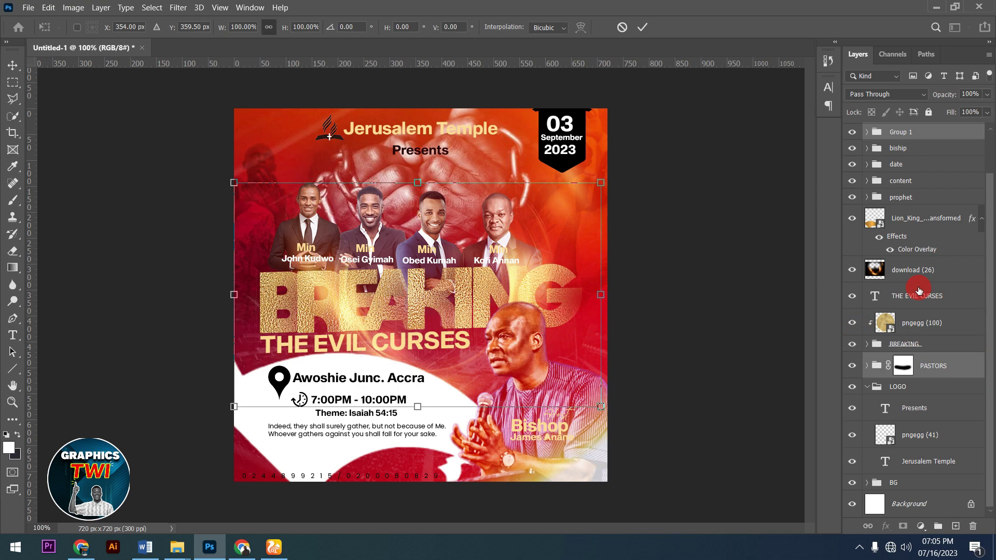
{"action": "scroll", "coordinate": [919, 290], "scroll_direction": "up", "scroll_amount": 3}
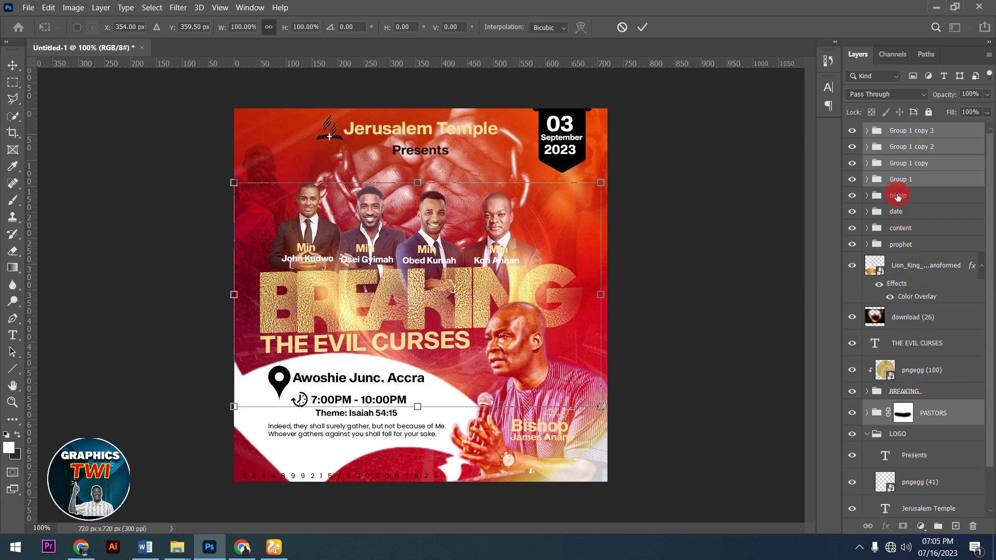
{"action": "scroll", "coordinate": [923, 251], "scroll_direction": "down", "scroll_amount": 3}
{"action": "scroll", "coordinate": [932, 347], "scroll_direction": "up", "scroll_amount": 1}
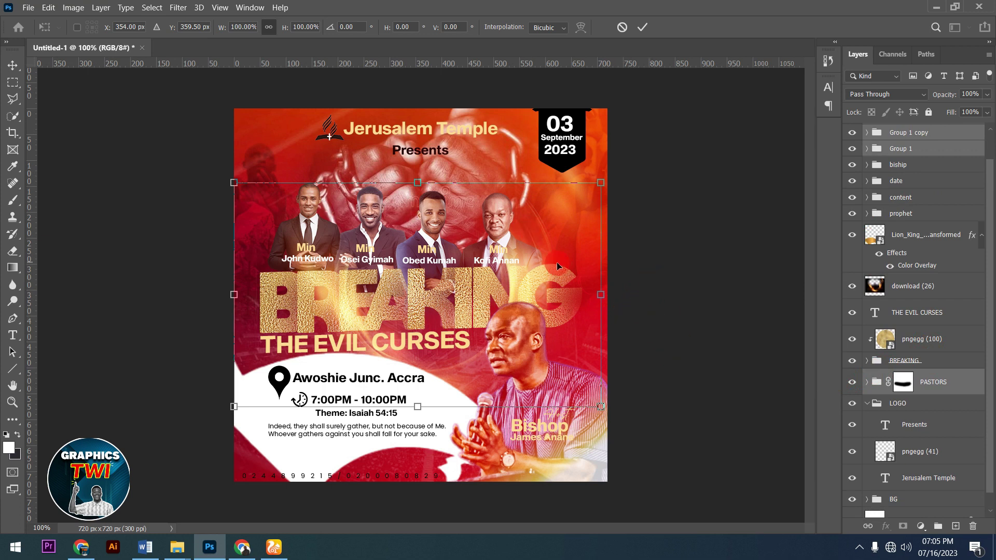
{"action": "left_click_drag", "start_coordinate": [600, 294], "coordinate": [600, 281]}
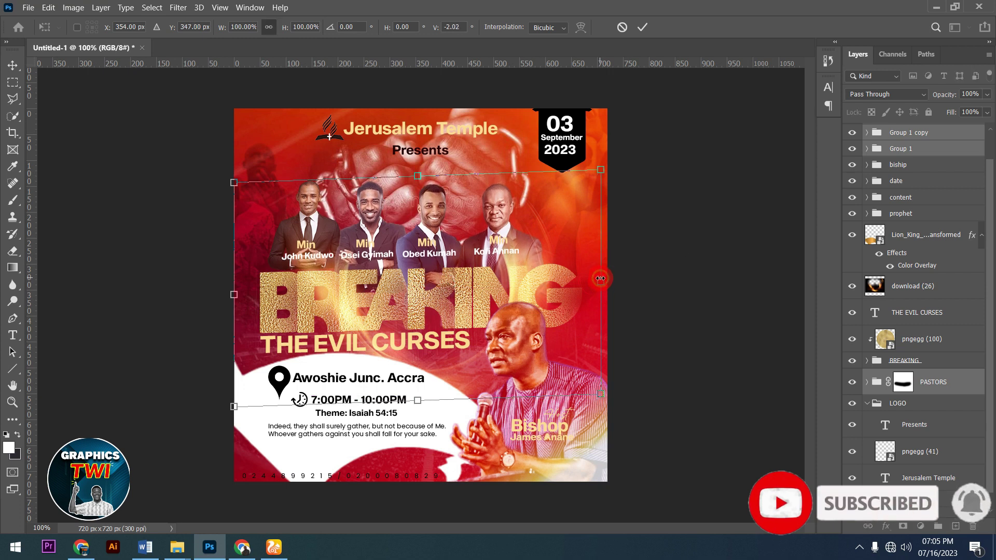
{"action": "left_click", "coordinate": [643, 28]}
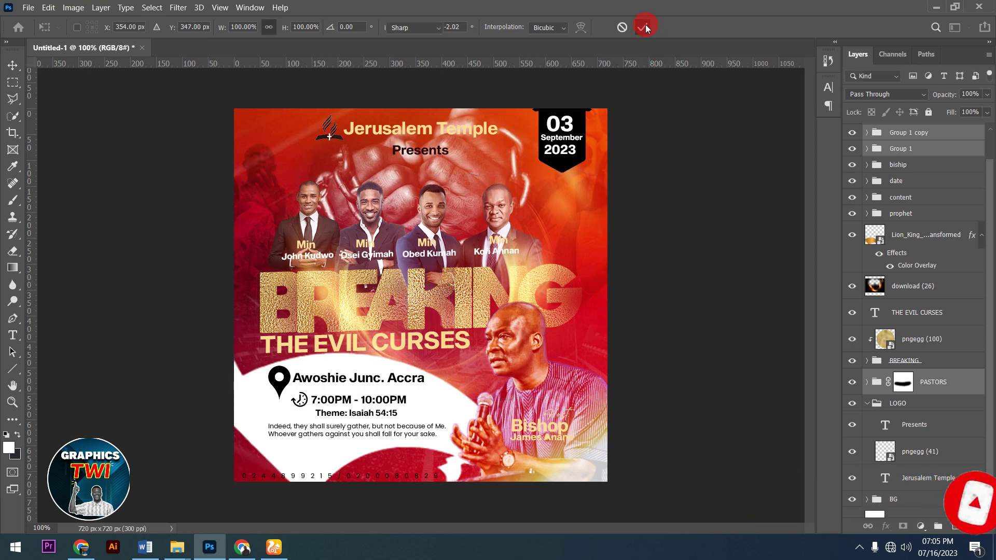
{"action": "key", "text": "t"}
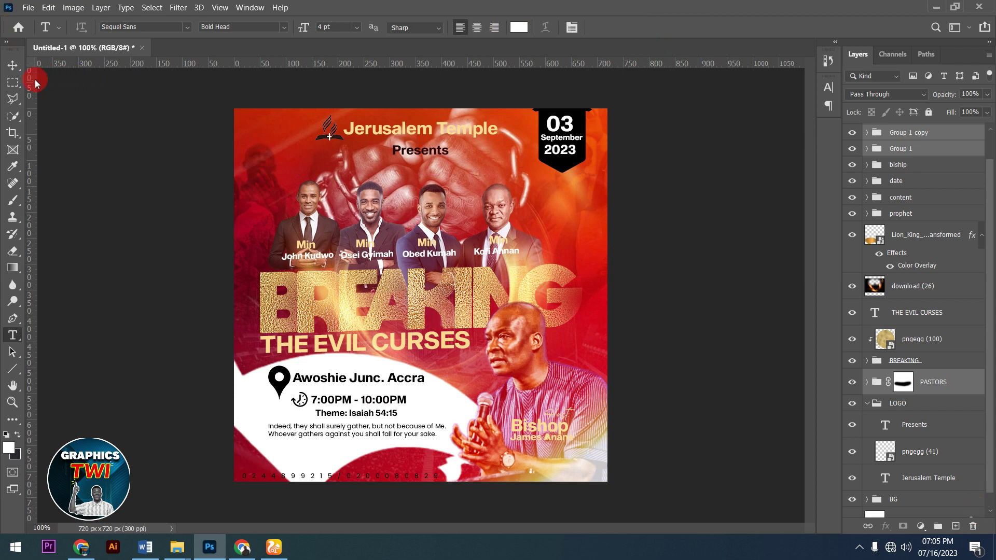
{"action": "left_click", "coordinate": [13, 65]}
{"action": "key", "text": "ctrl+j"}
{"action": "key", "text": "ctrl+j"}
{"action": "key", "text": "Down"}
{"action": "key", "text": "Down"}
{"action": "key", "text": "Down"}
{"action": "key", "text": "Down"}
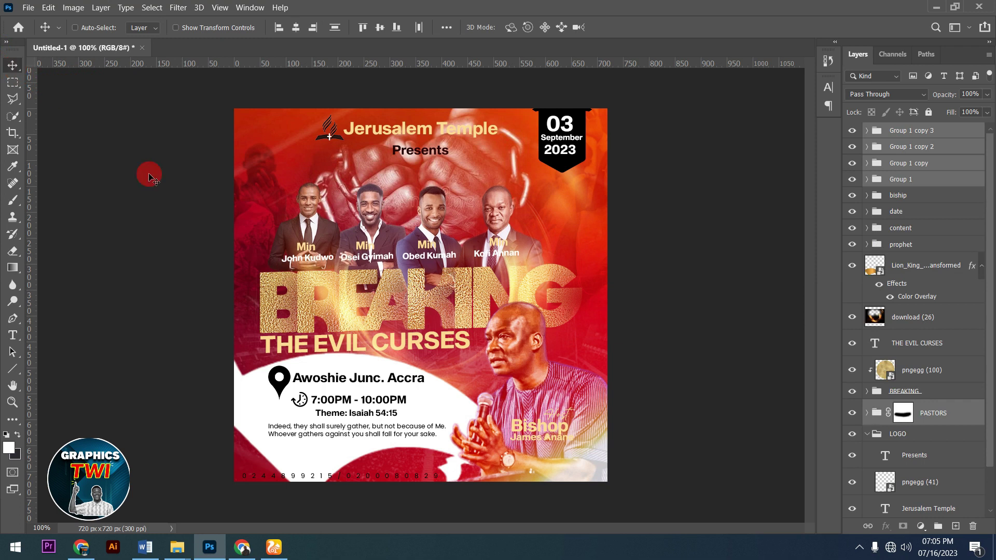
Step: Place the lens-flare JPG from the JERUSALEM folder and set its blend mode to Screen
{"action": "left_click", "coordinate": [918, 131]}
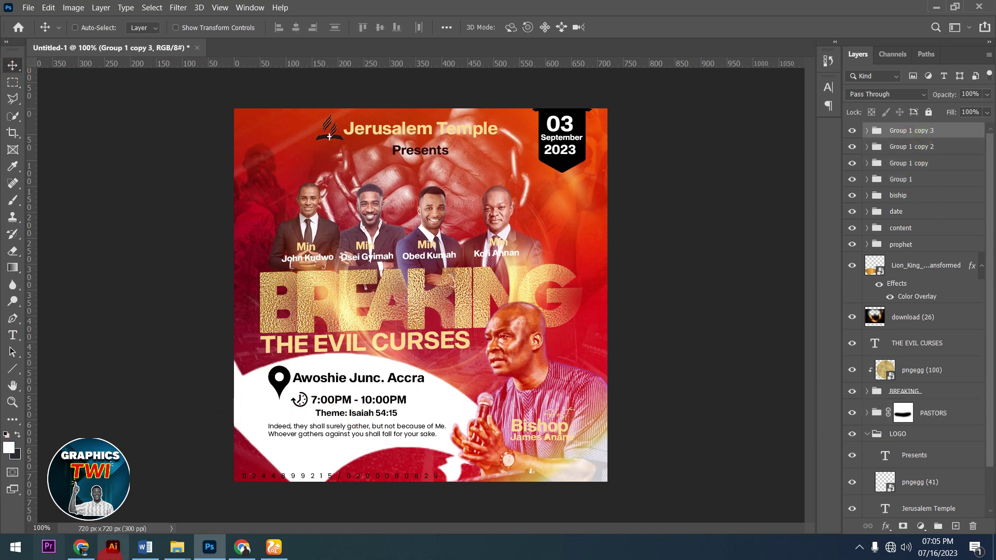
{"action": "mouse_move", "coordinate": [178, 547]}
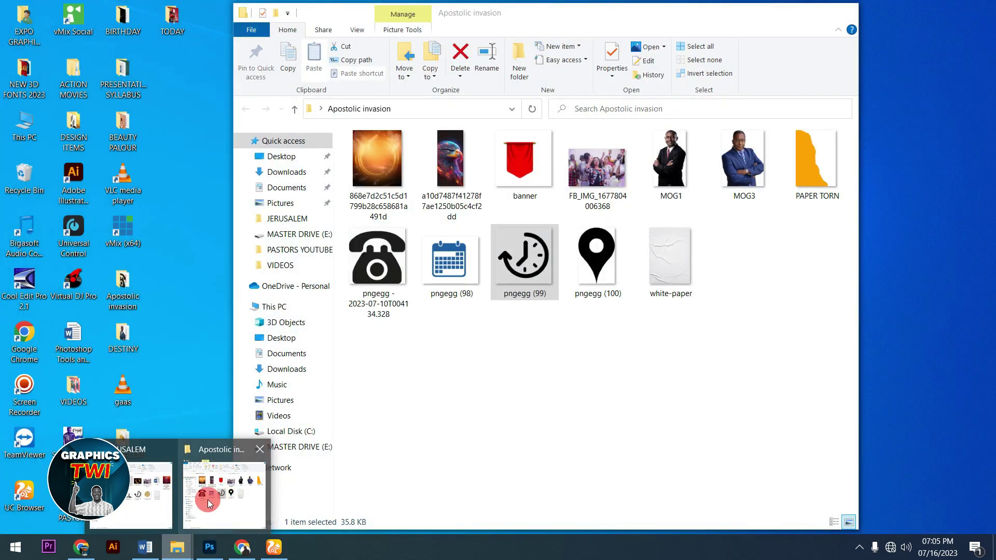
{"action": "left_click", "coordinate": [163, 487]}
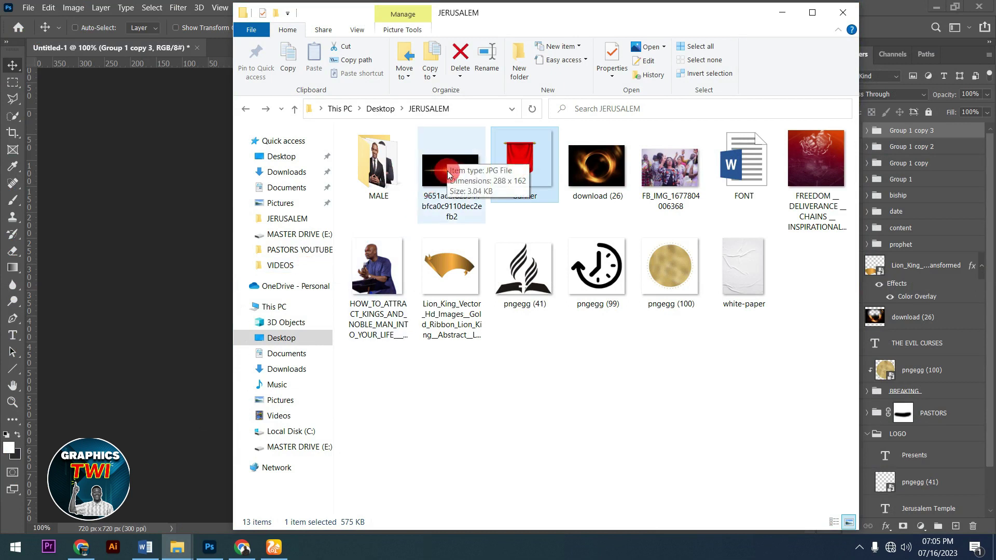
{"action": "left_click_drag", "start_coordinate": [448, 175], "coordinate": [190, 438]}
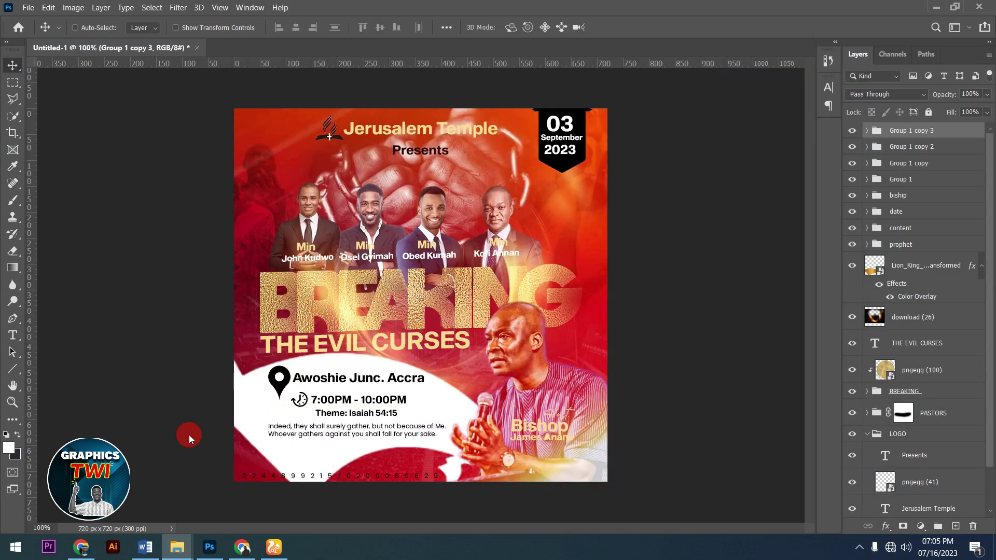
{"action": "left_click_drag", "start_coordinate": [189, 438], "coordinate": [493, 319]}
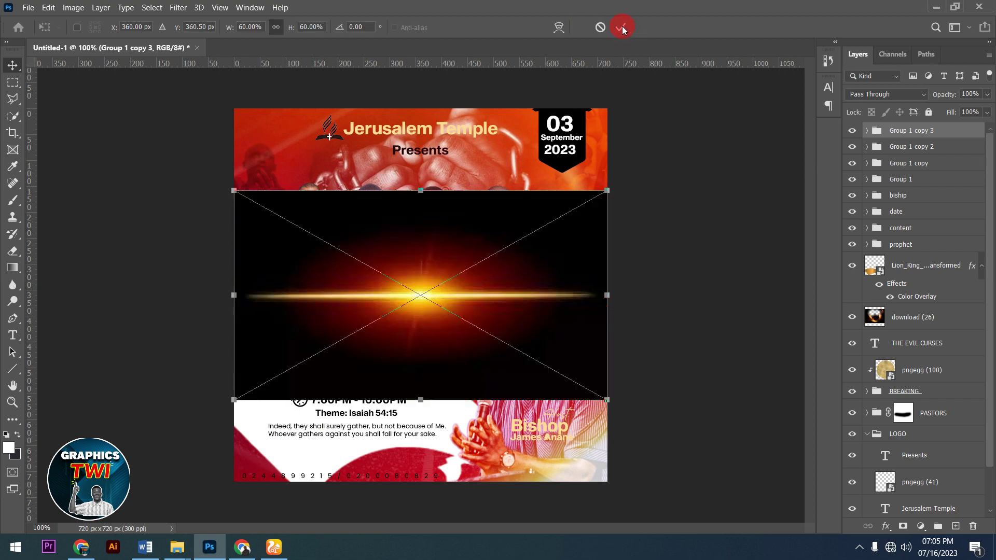
{"action": "left_click", "coordinate": [621, 27]}
{"action": "left_click", "coordinate": [877, 102]}
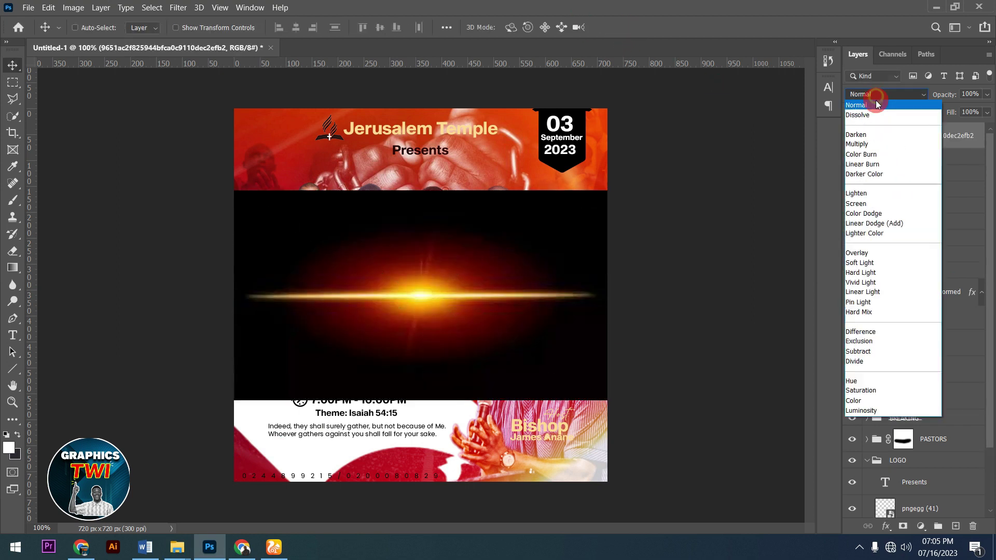
{"action": "left_click", "coordinate": [870, 207]}
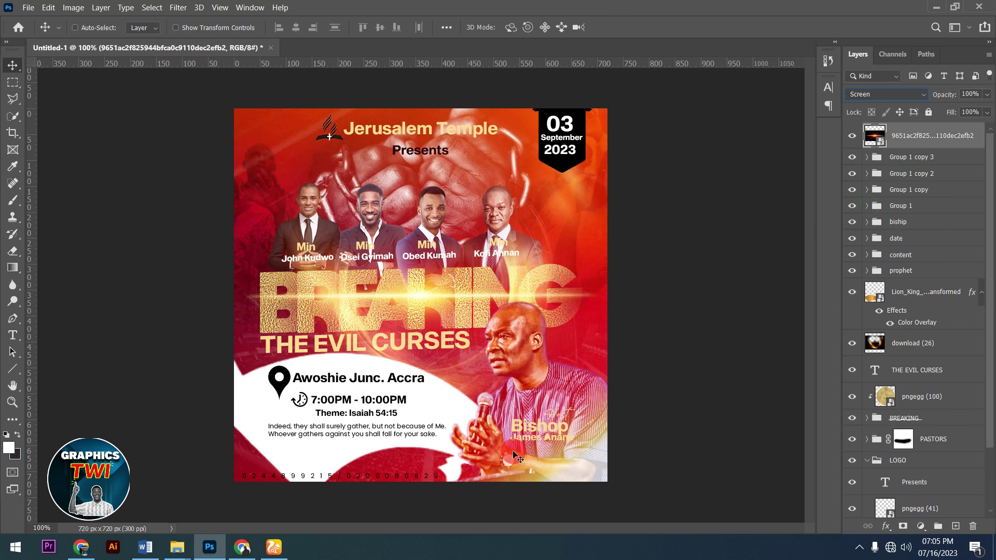
{"action": "left_click_drag", "start_coordinate": [519, 447], "coordinate": [524, 441]}
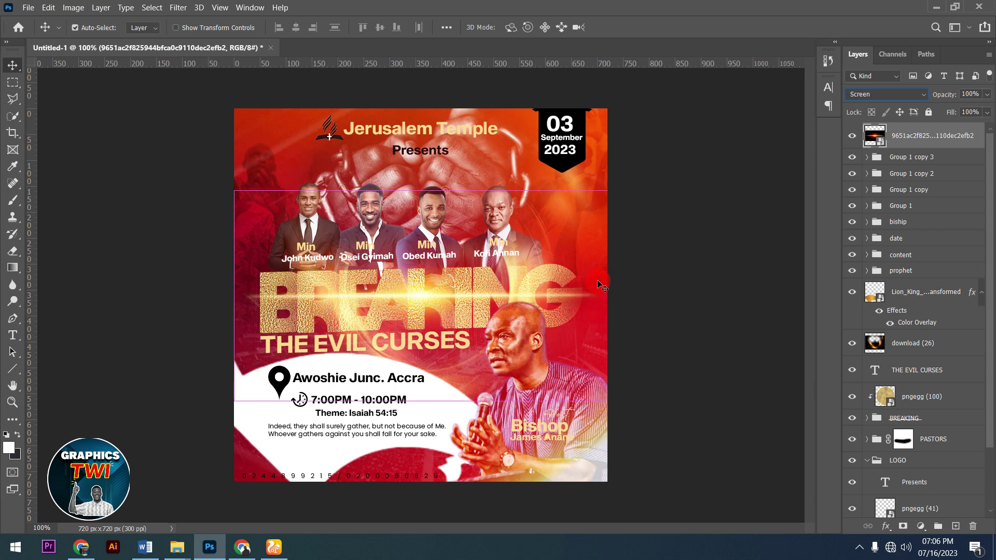
Step: Scale the glow to about 39%, move it over BREAKING and tilt it about 1.3°
{"action": "key", "text": "ctrl+t"}
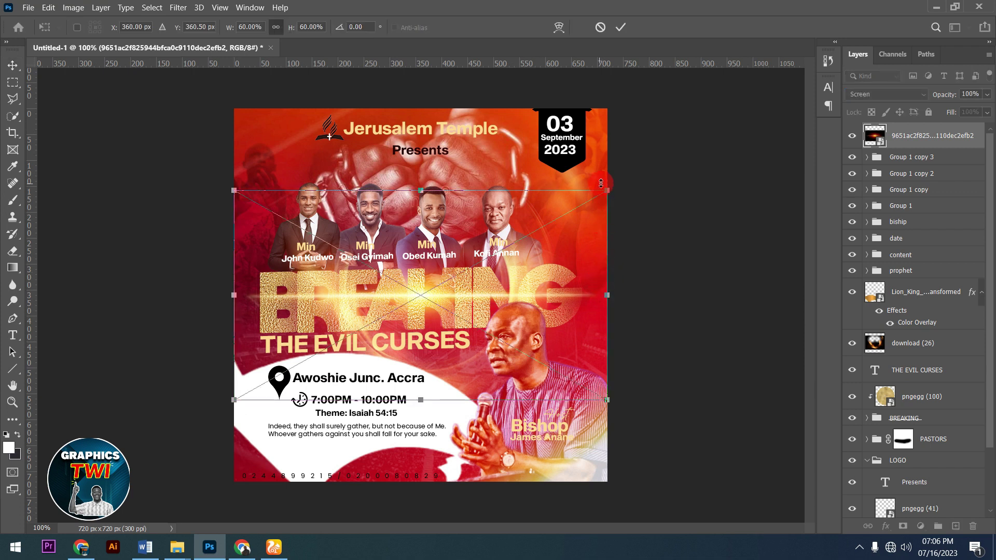
{"action": "left_click_drag", "start_coordinate": [609, 188], "coordinate": [530, 241]}
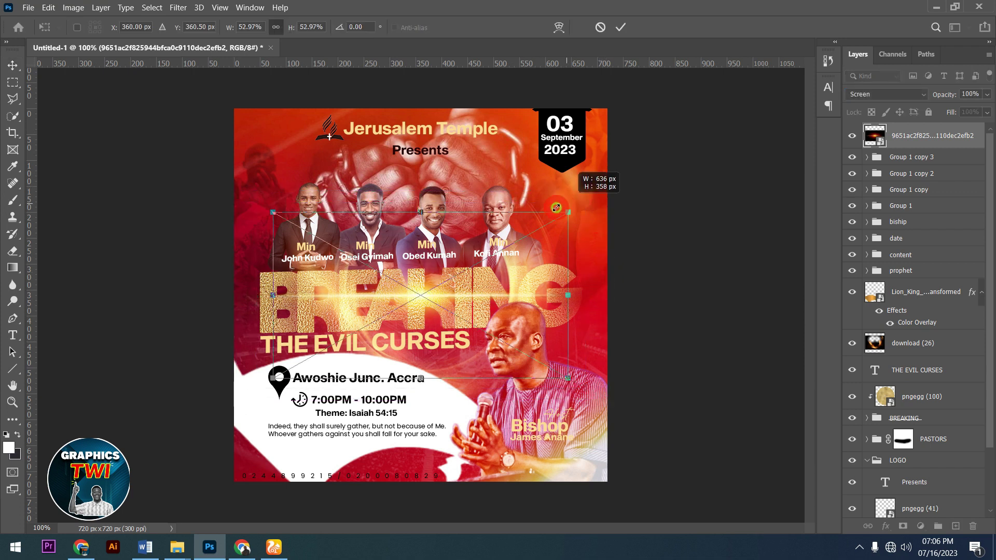
{"action": "left_click_drag", "start_coordinate": [489, 297], "coordinate": [474, 310]}
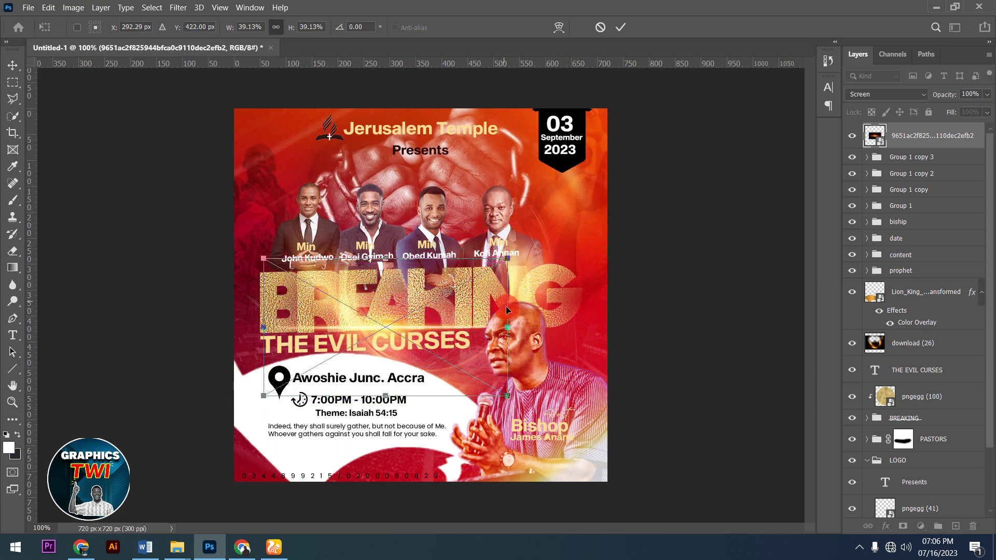
{"action": "left_click_drag", "start_coordinate": [511, 261], "coordinate": [503, 266]}
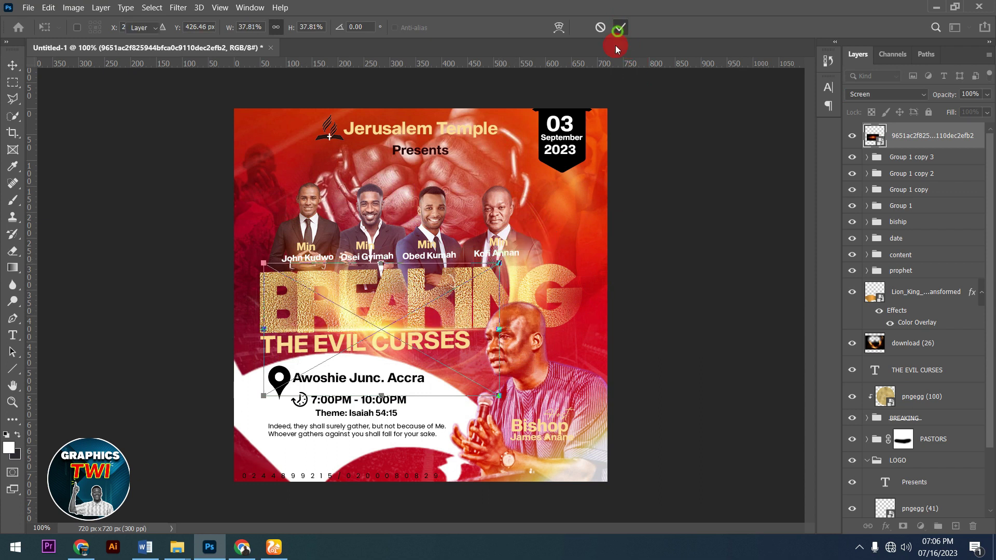
{"action": "left_click", "coordinate": [618, 29]}
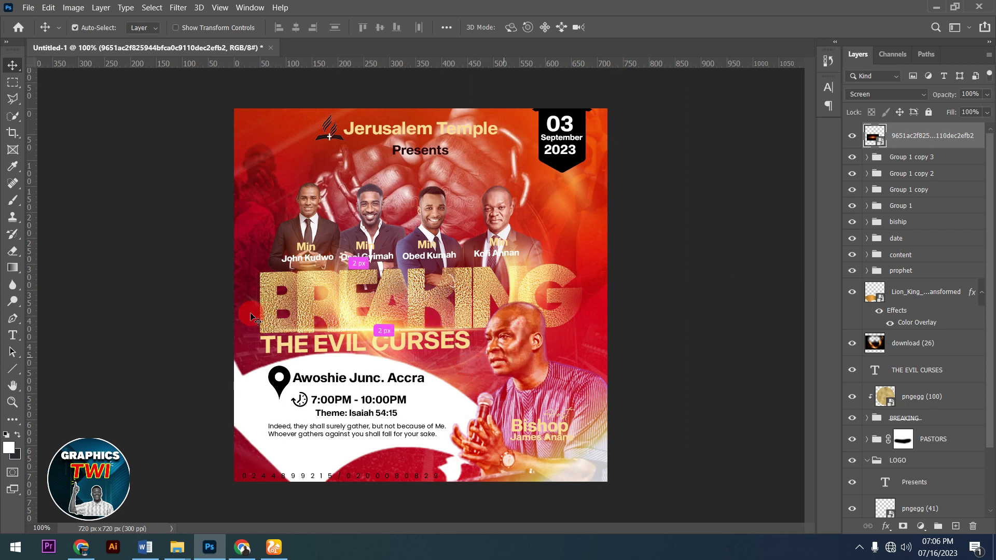
{"action": "key", "text": "ctrl+t"}
{"action": "left_click_drag", "start_coordinate": [519, 326], "coordinate": [516, 325]}
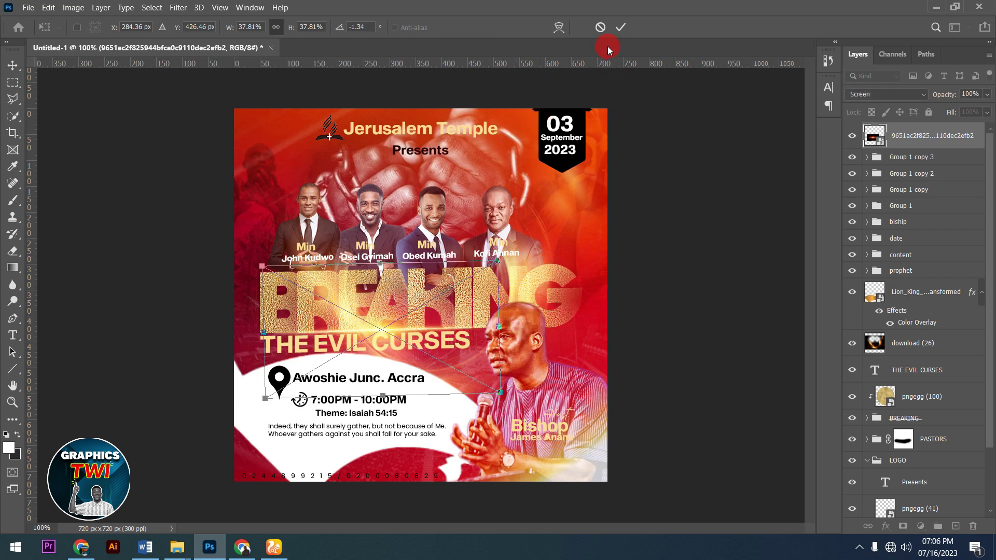
{"action": "left_click", "coordinate": [617, 29]}
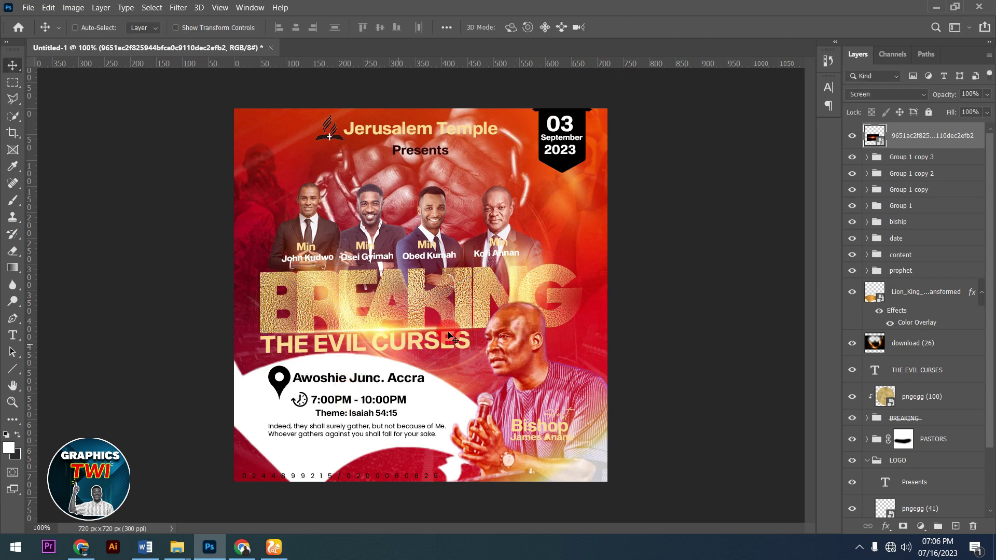
Step: Place the white-paper texture from the Apostolic invasion folder, scaled to cover the whole poster
{"action": "mouse_move", "coordinate": [178, 547]}
{"action": "left_click", "coordinate": [220, 501]}
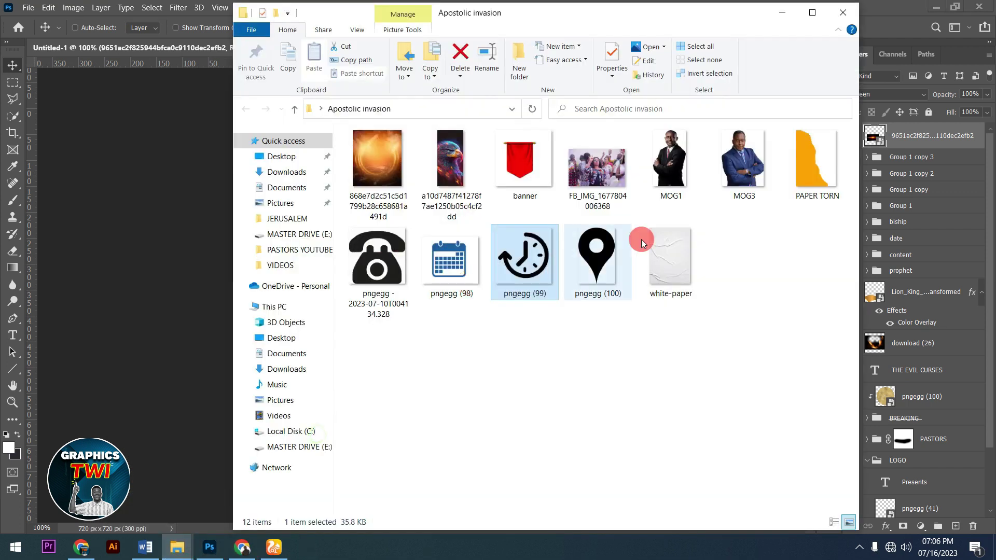
{"action": "mouse_move", "coordinate": [674, 265]}
{"action": "left_mouse_down"}
{"action": "mouse_move", "coordinate": [189, 431]}
{"action": "mouse_move", "coordinate": [471, 399]}
{"action": "left_mouse_up"}
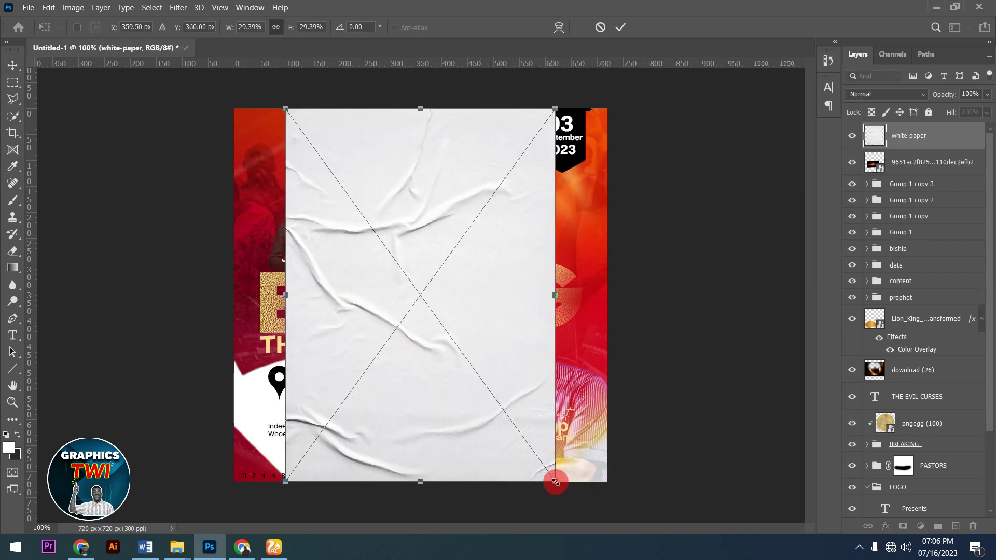
{"action": "left_click_drag", "start_coordinate": [556, 482], "coordinate": [654, 537]}
{"action": "left_click_drag", "start_coordinate": [574, 324], "coordinate": [569, 372]}
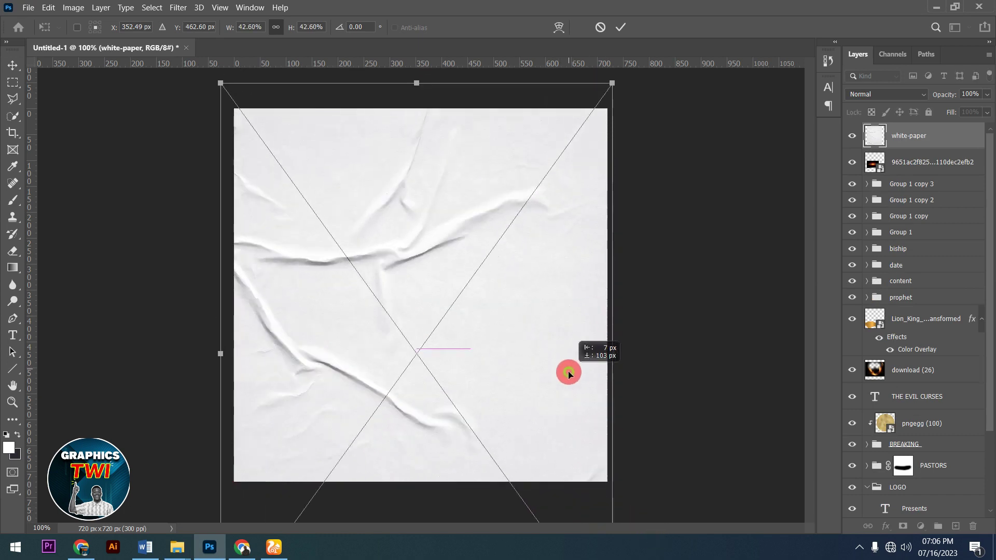
{"action": "left_click", "coordinate": [622, 27]}
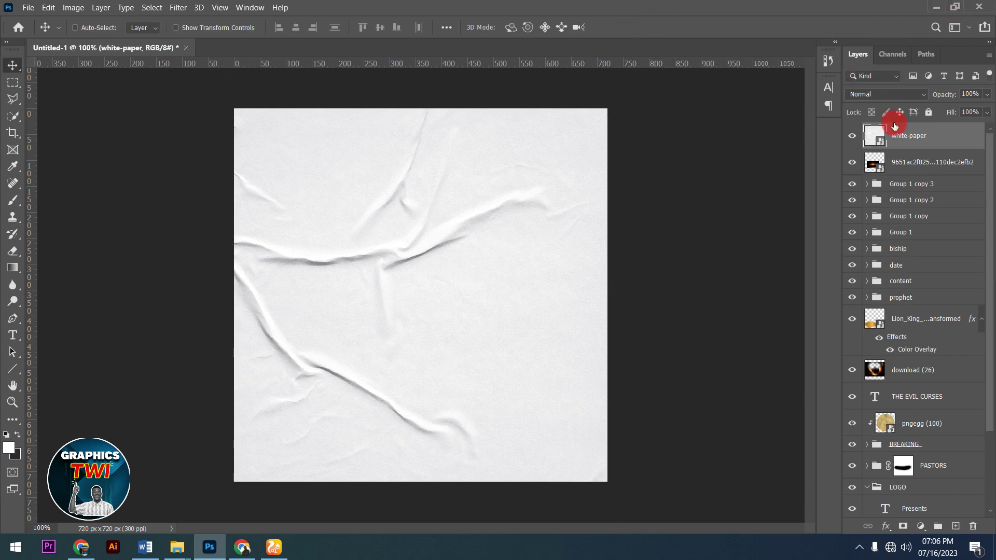
Step: Set the paper layer to Multiply and shift it so the creases span the flyer
{"action": "left_click", "coordinate": [890, 99]}
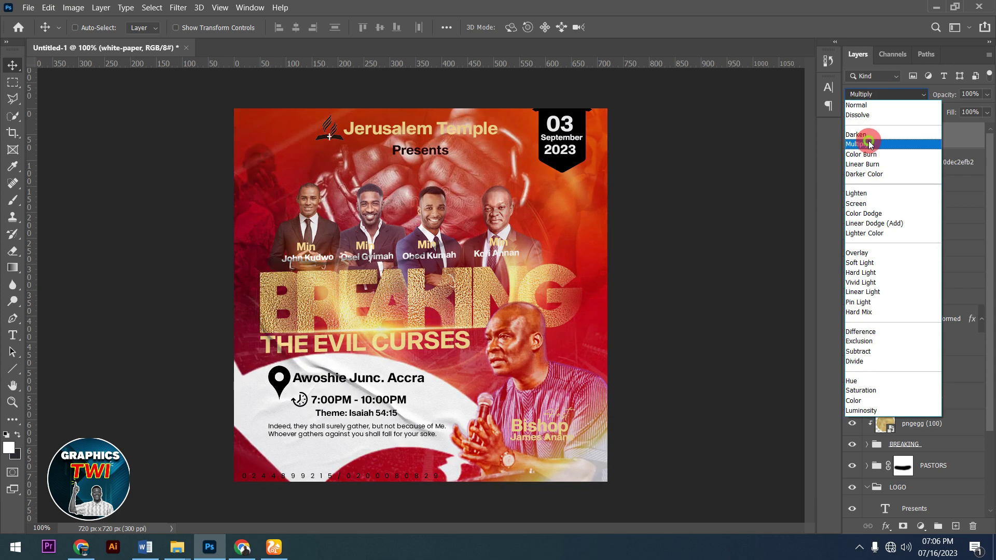
{"action": "left_click", "coordinate": [871, 144]}
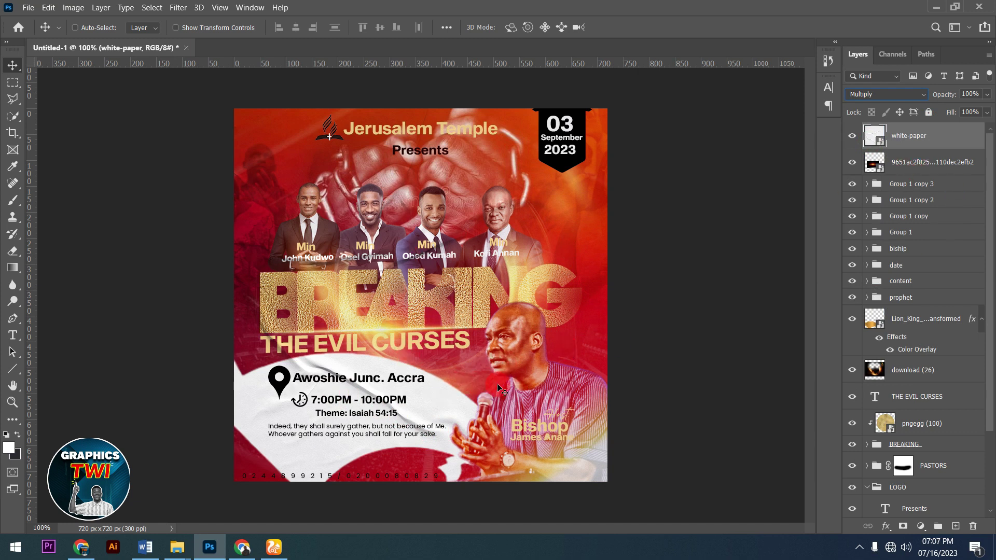
{"action": "left_click_drag", "start_coordinate": [512, 384], "coordinate": [514, 379]}
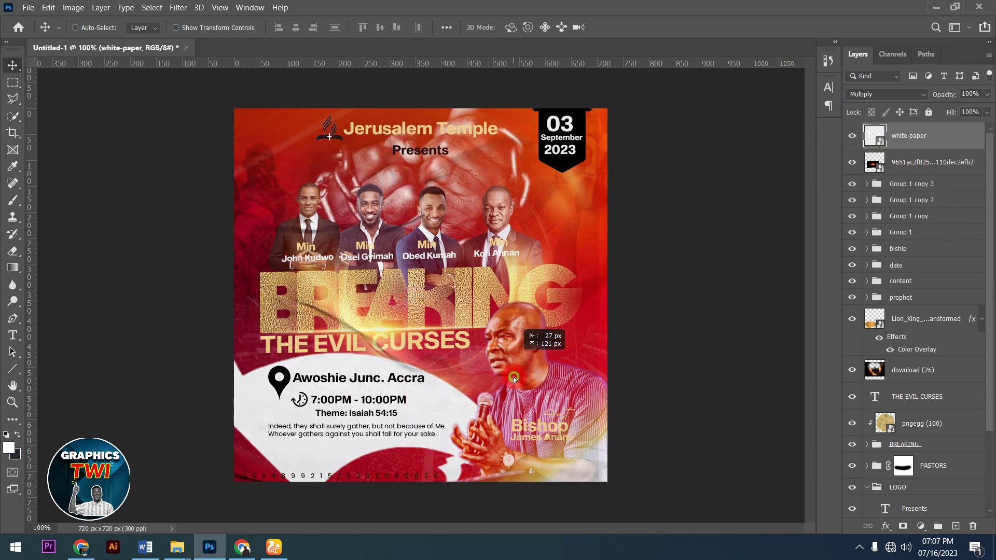
{"action": "mouse_move", "coordinate": [514, 380]}
{"action": "left_mouse_down"}
{"action": "mouse_move", "coordinate": [511, 332]}
{"action": "mouse_move", "coordinate": [488, 315]}
{"action": "left_mouse_up"}
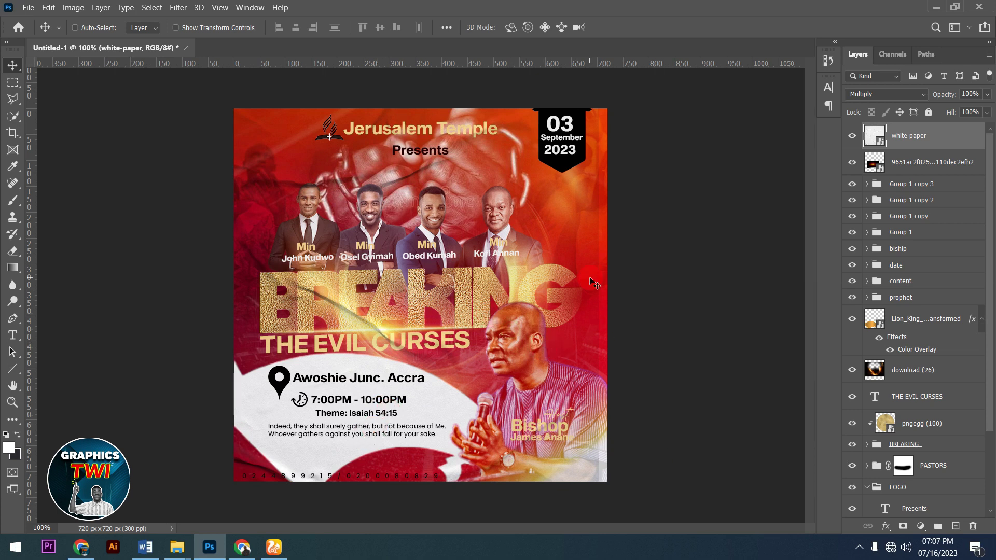
{"action": "left_click", "coordinate": [240, 292]}
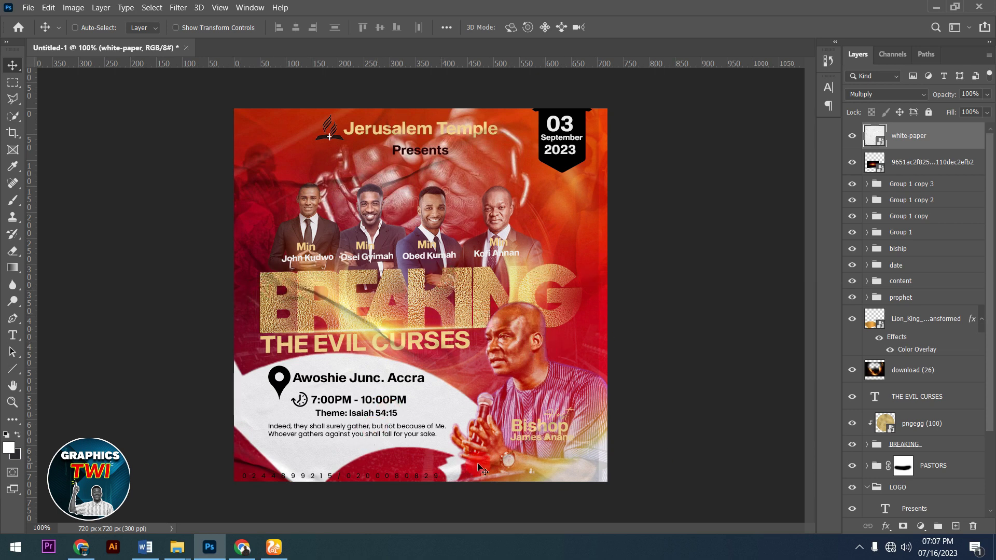